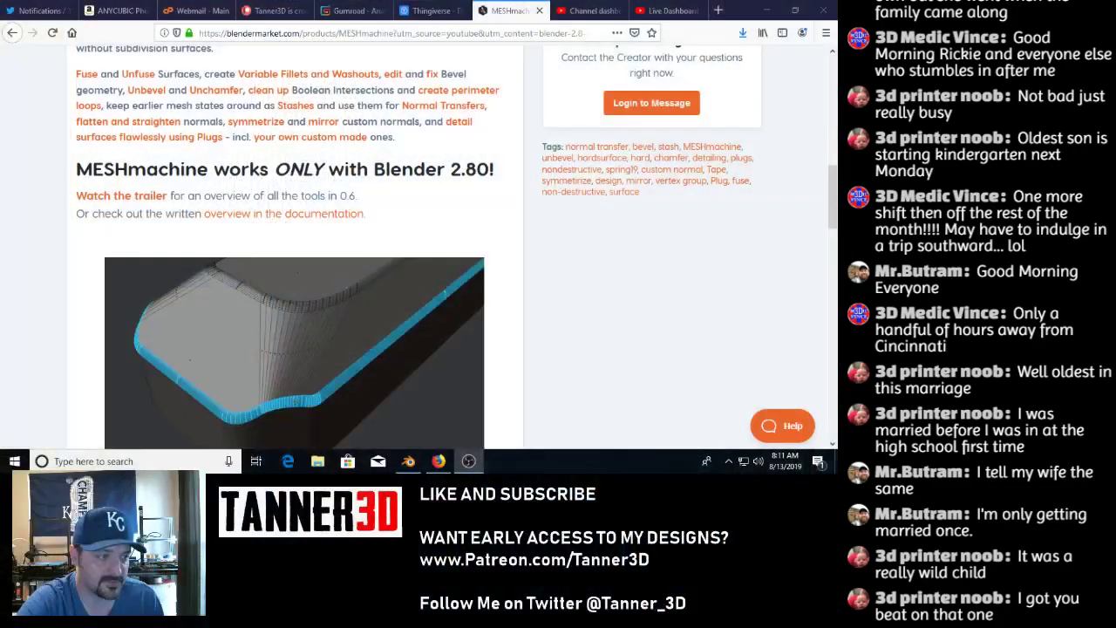
Show each MESHmachine gallery slide in turn: FUSE, Variable Fillets, Washouts, Unbevel, UNF*CK, Boolean Cleanup.
scroll(289, 266, "up", 10)
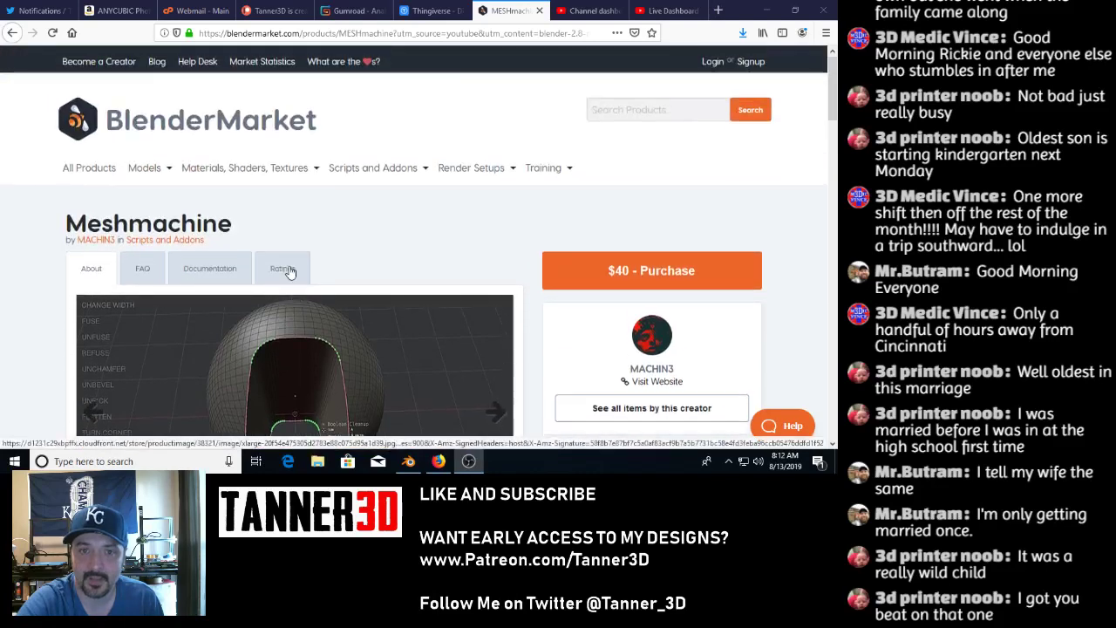
scroll(289, 266, "down", 2)
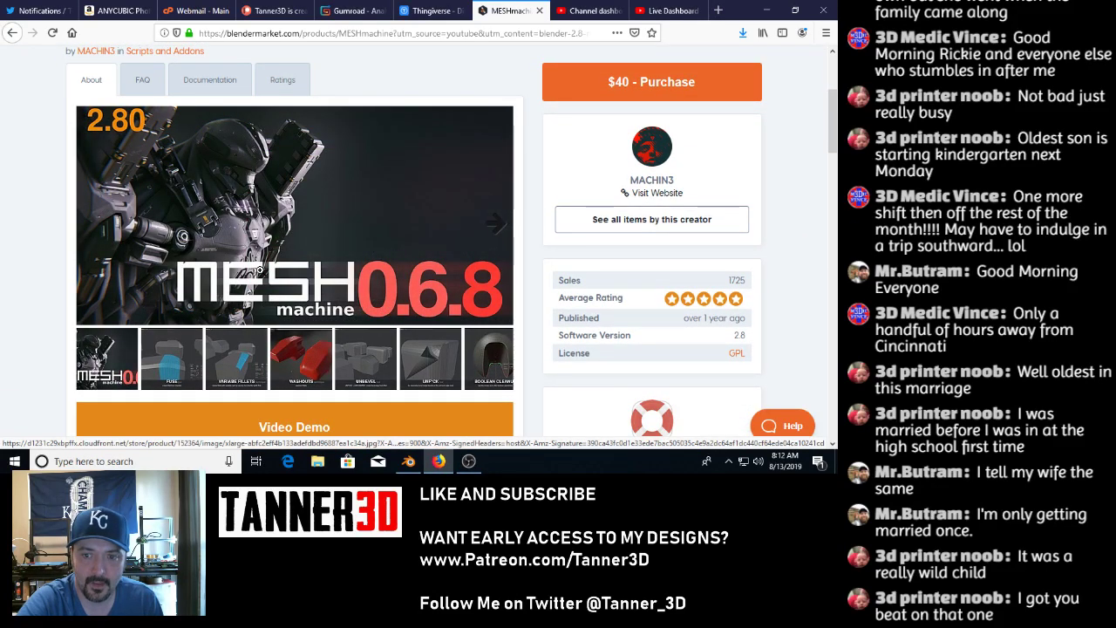
left_click(186, 366)
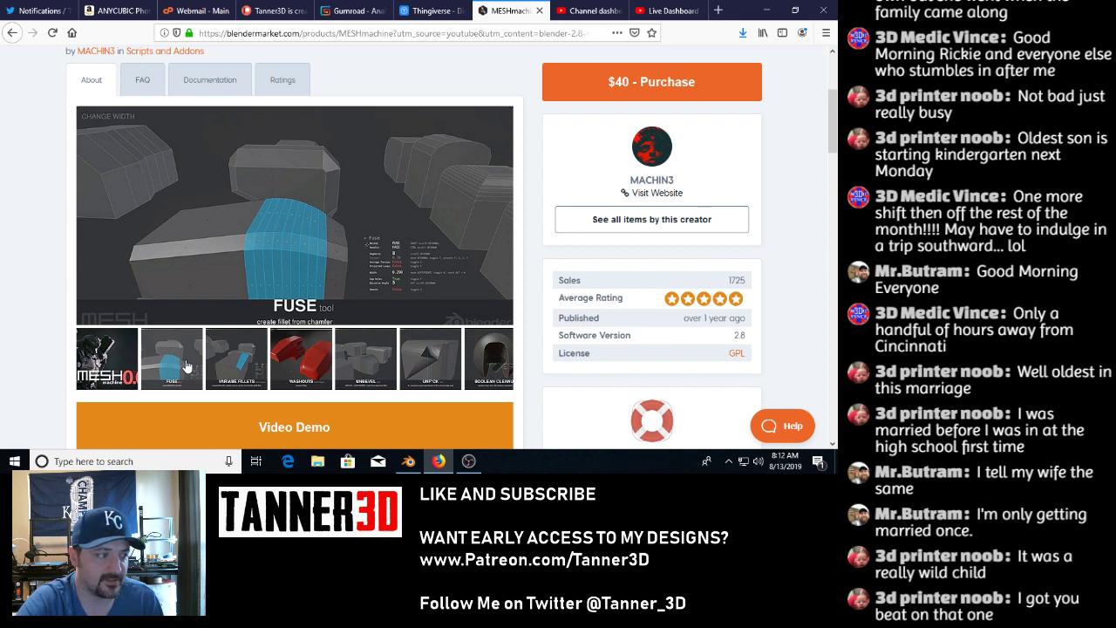
left_click(232, 356)
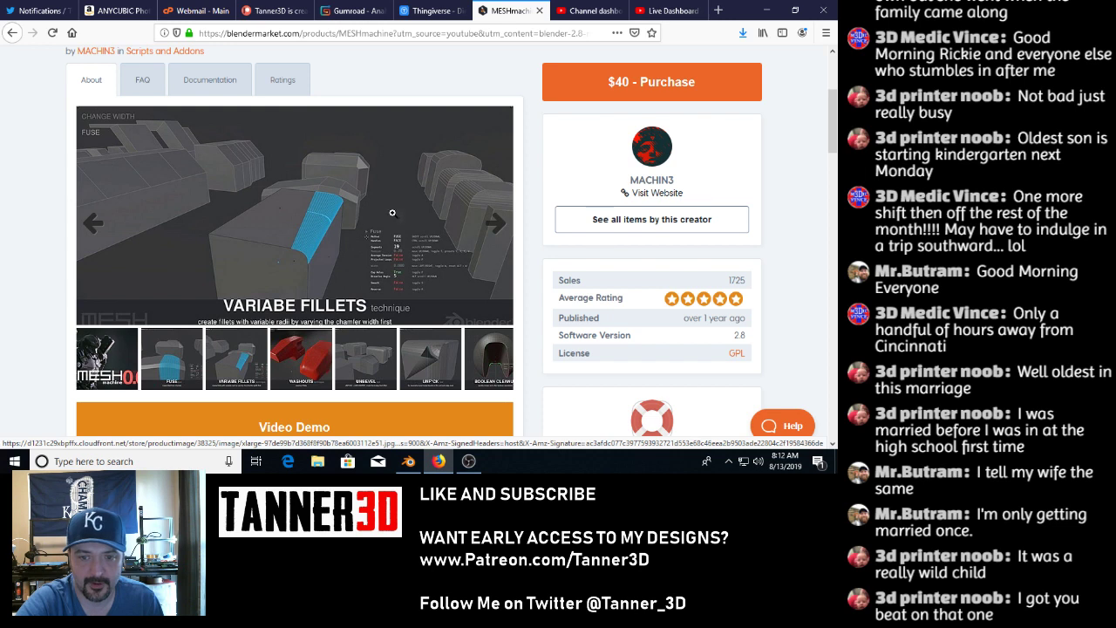
left_click(306, 373)
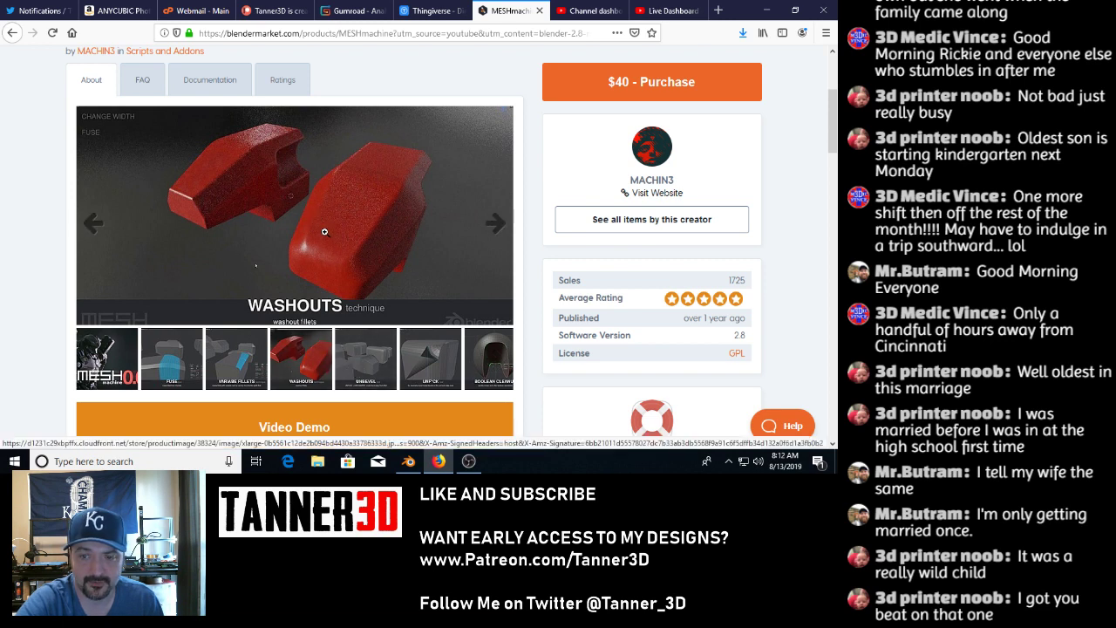
left_click(356, 373)
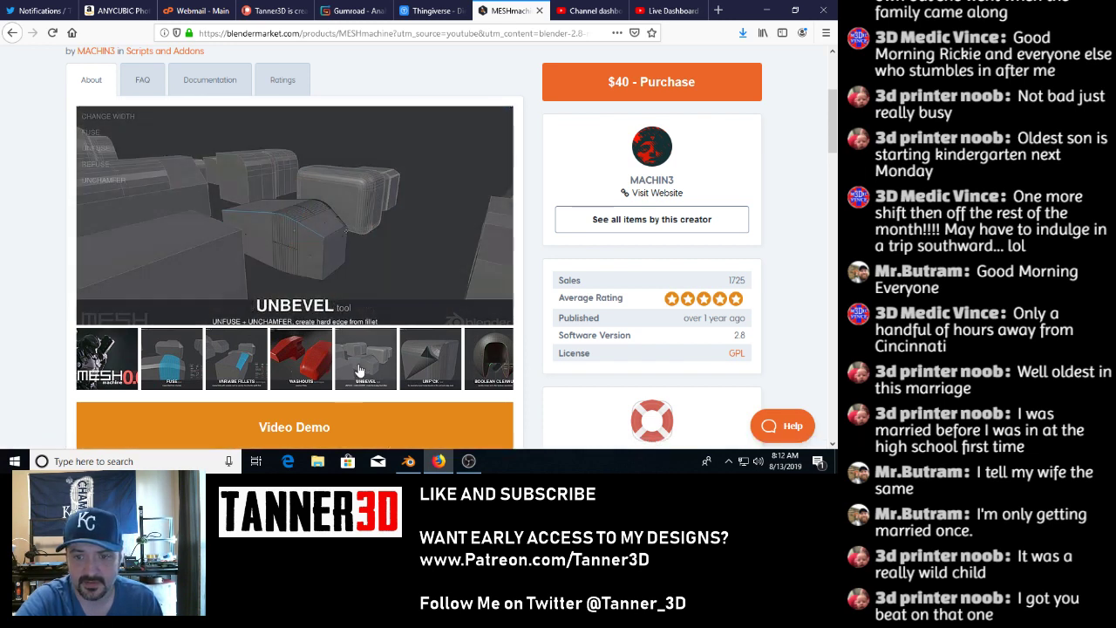
left_click(424, 366)
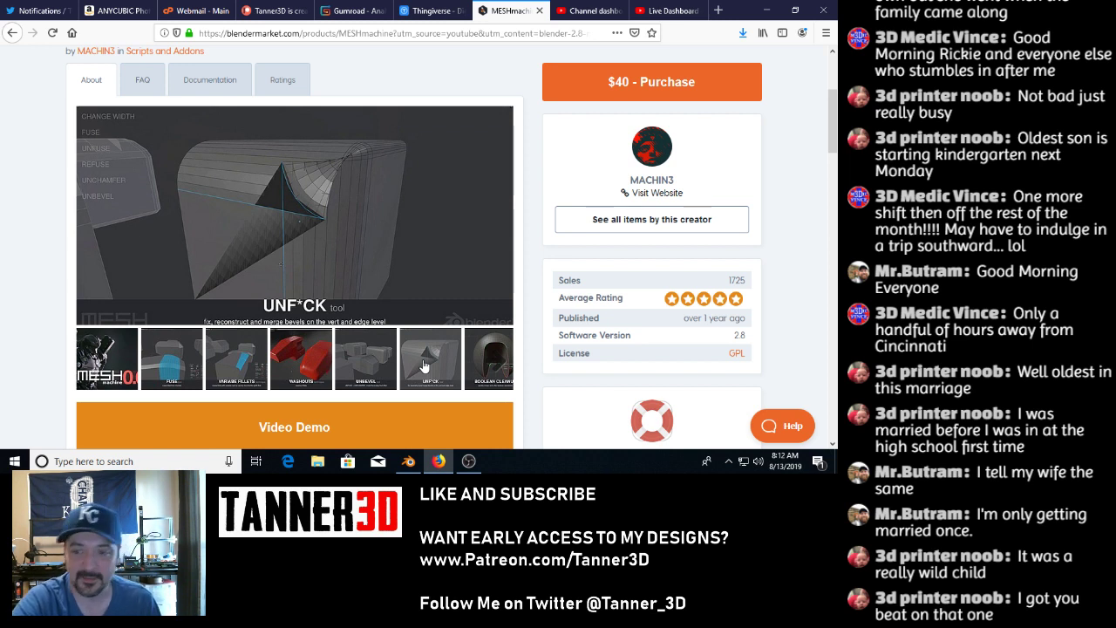
left_click(478, 358)
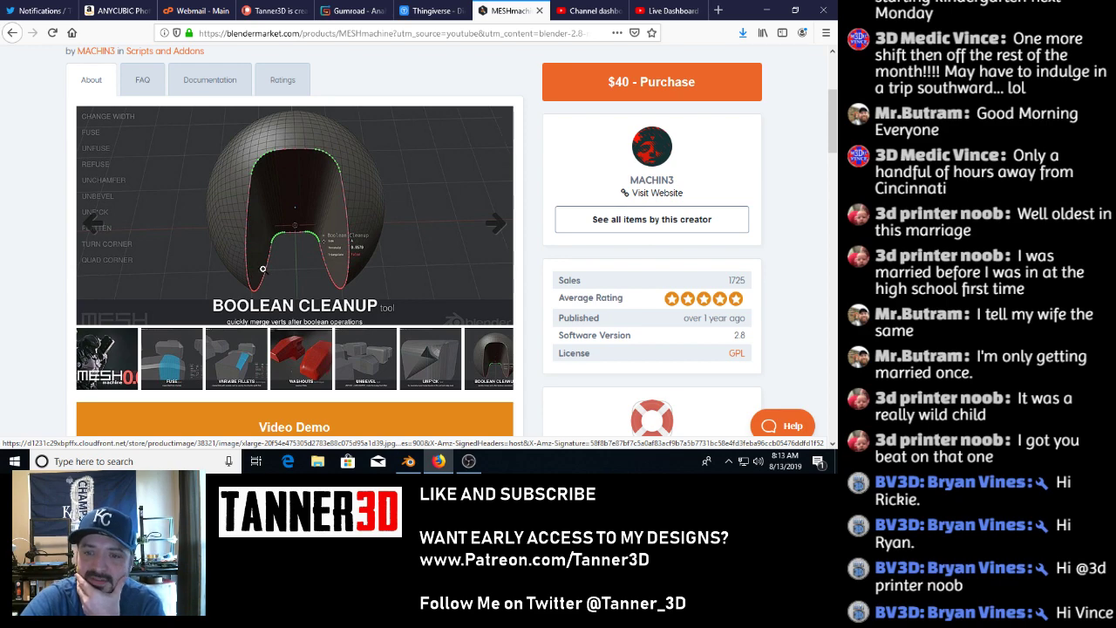
Scroll through the MESHmachine description and Features list, then switch to Blender.
scroll(262, 268, "down", 3)
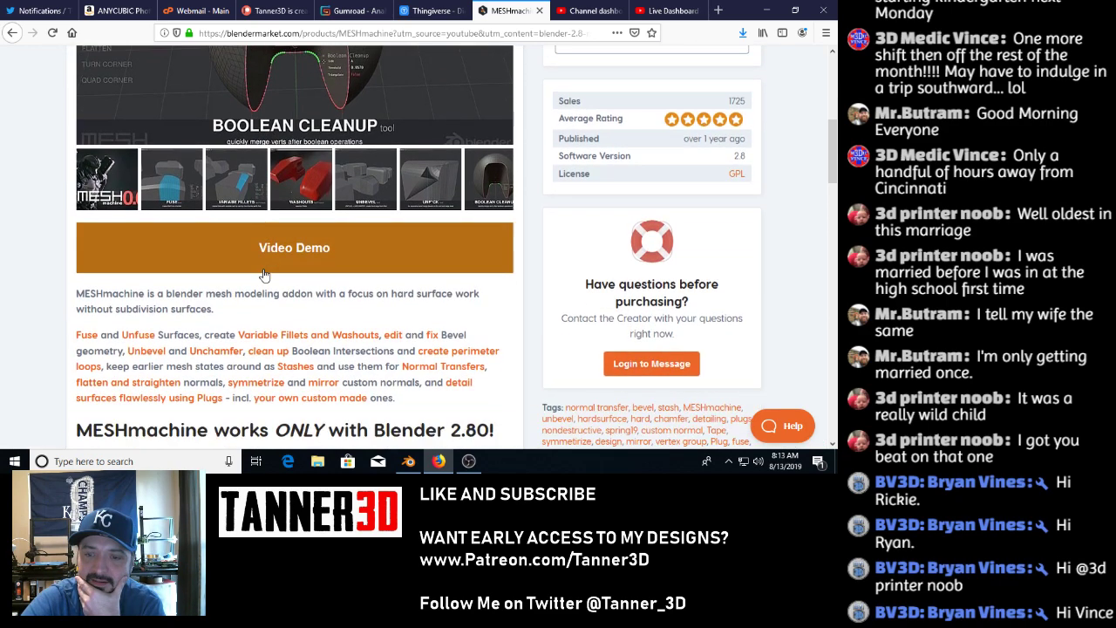
scroll(264, 274, "down", 8)
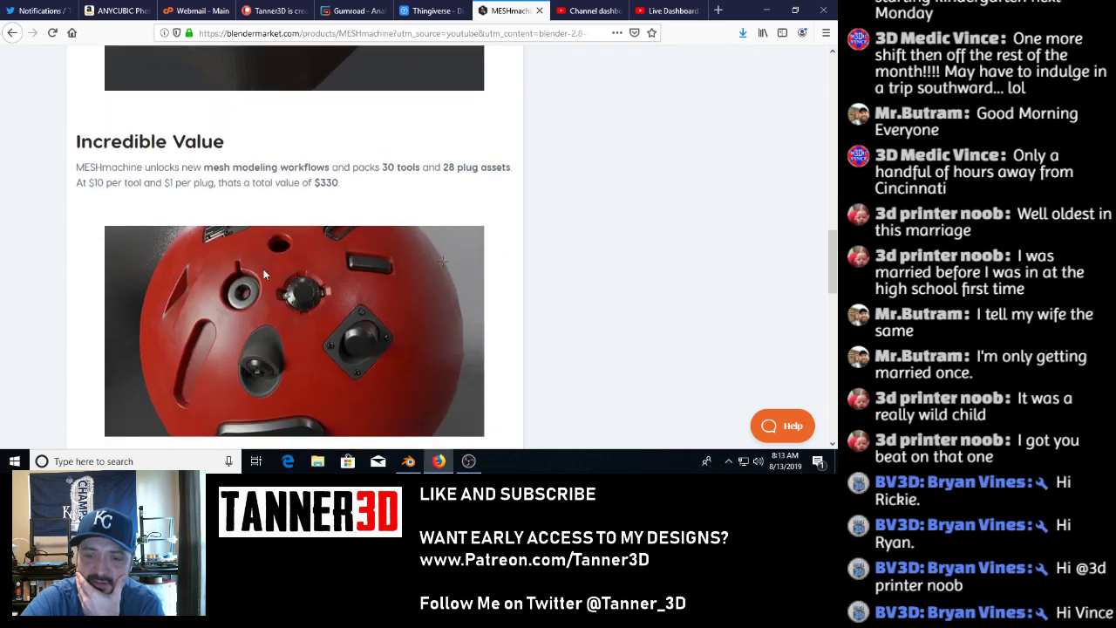
scroll(264, 274, "down", 1)
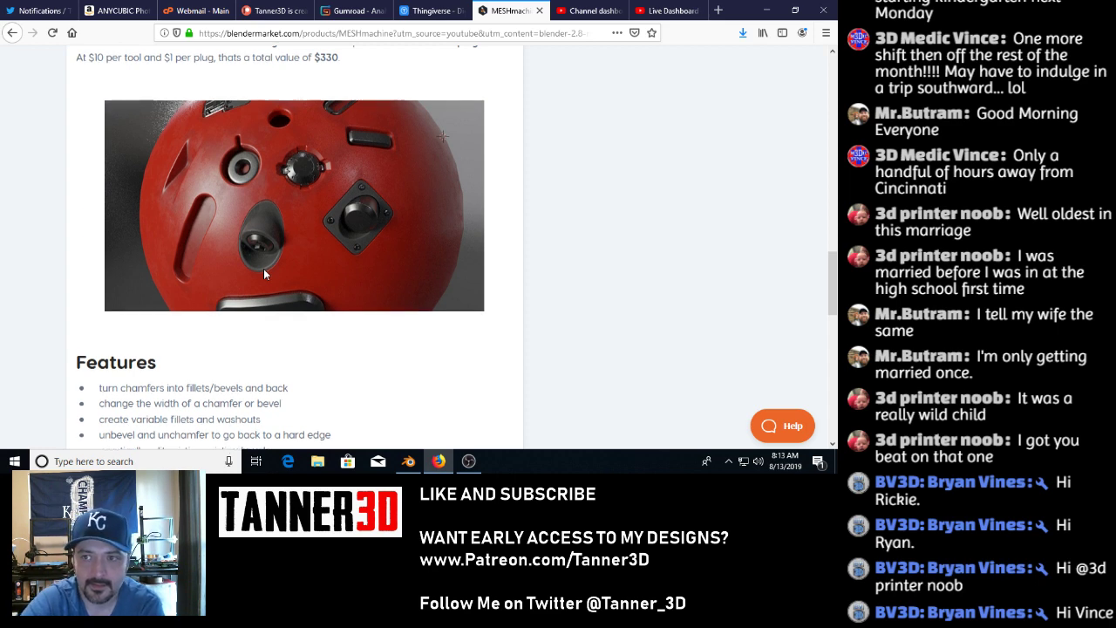
scroll(263, 269, "up", 6)
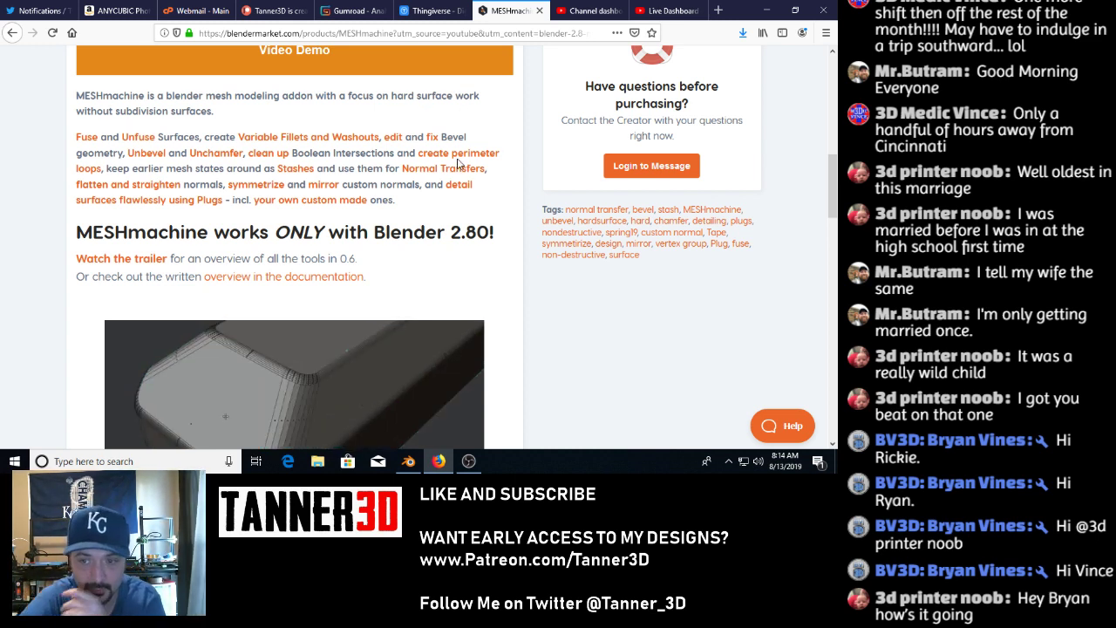
left_click(408, 461)
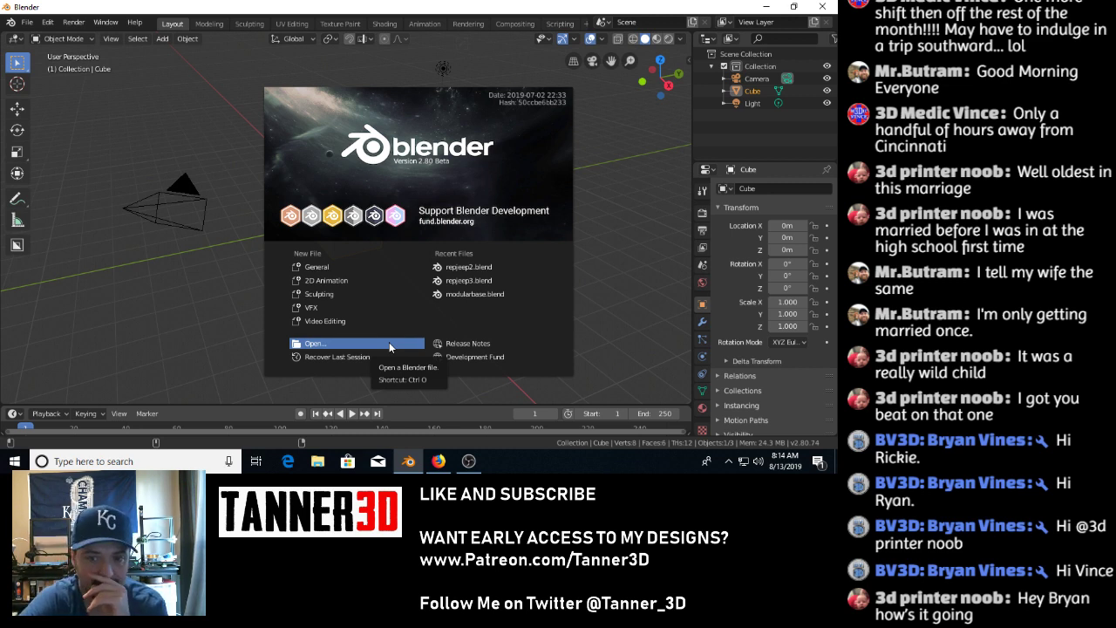
Close the Blender splash, orbit around the default cube, and return to Firefox.
left_click(590, 269)
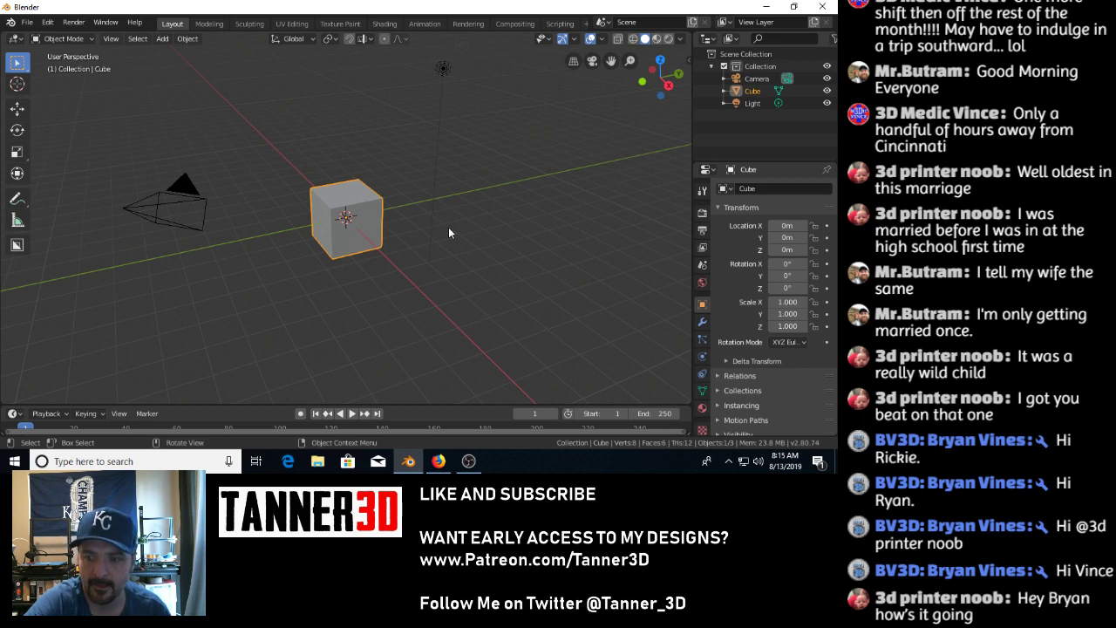
middle_click_drag(448, 227, 449, 227)
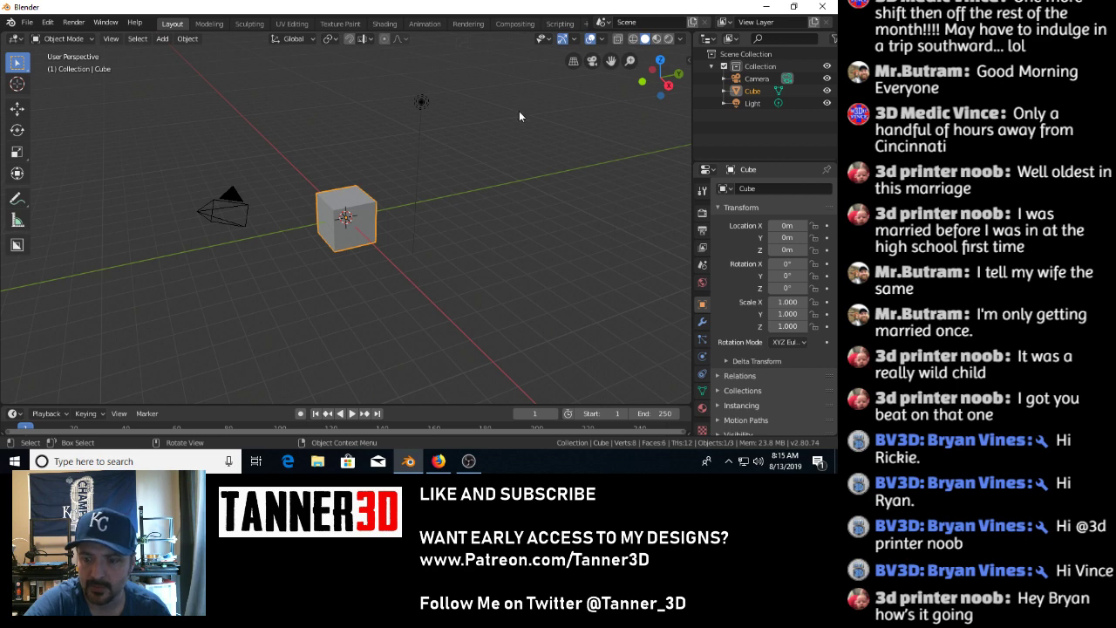
left_click(440, 462)
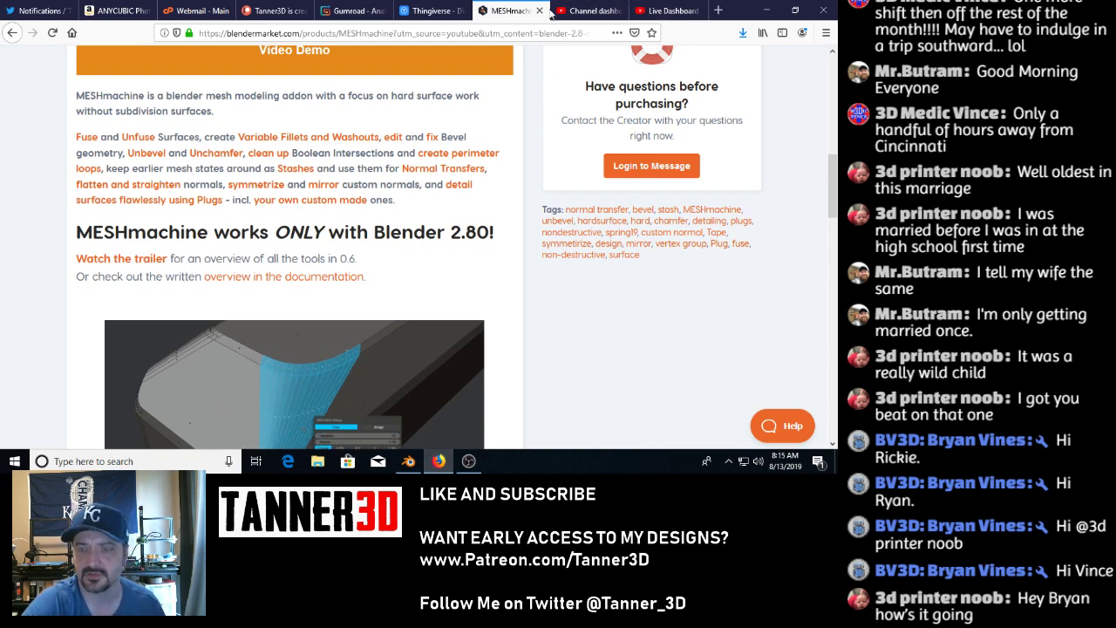
Google 'blender 2.8 layers' in a new tab and open the Stack Exchange Layers panel question.
key("ctrl+t")
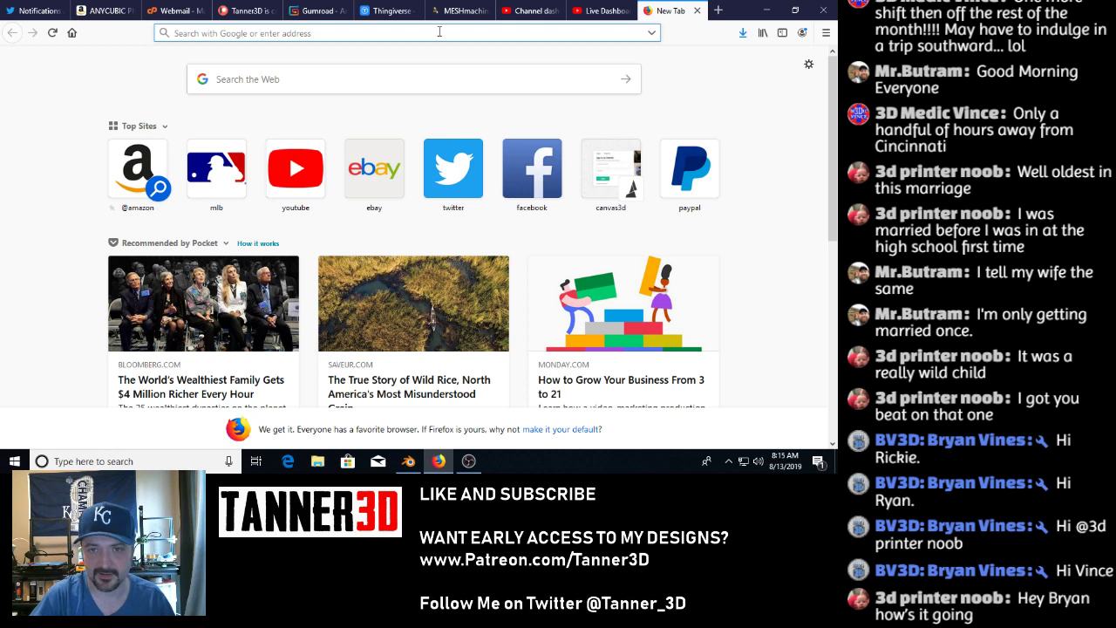
type("blender 2.")
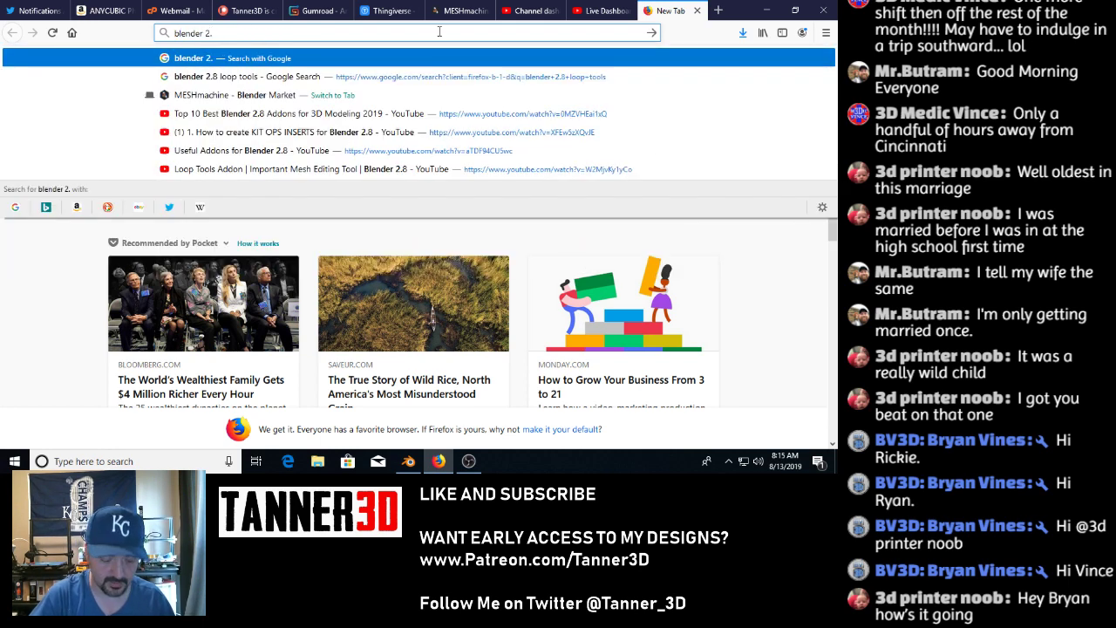
type("8 layers")
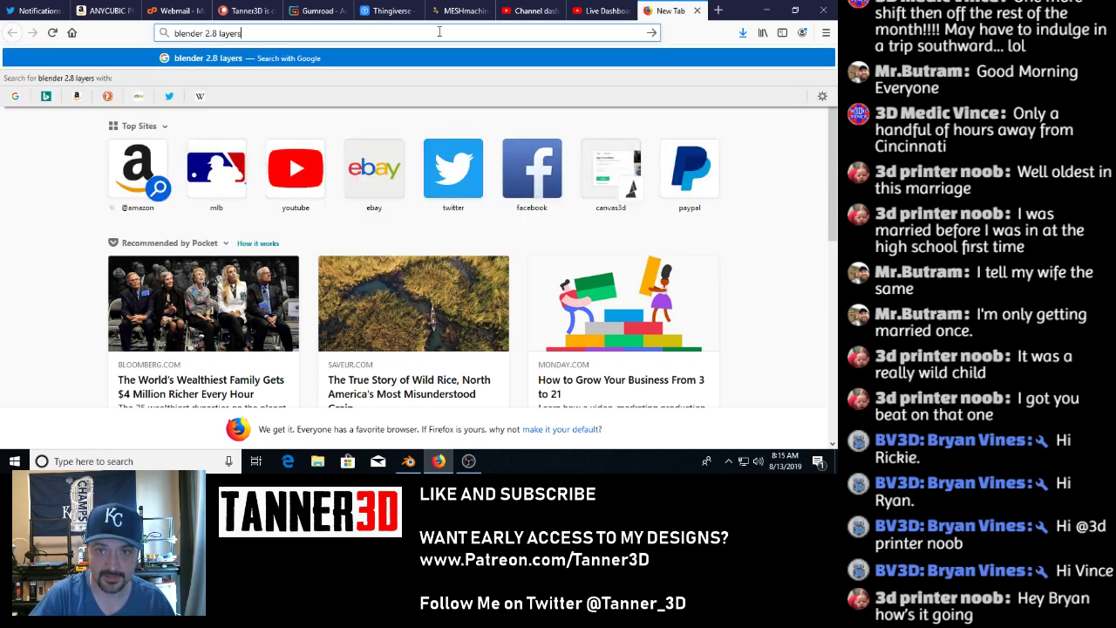
key("Return")
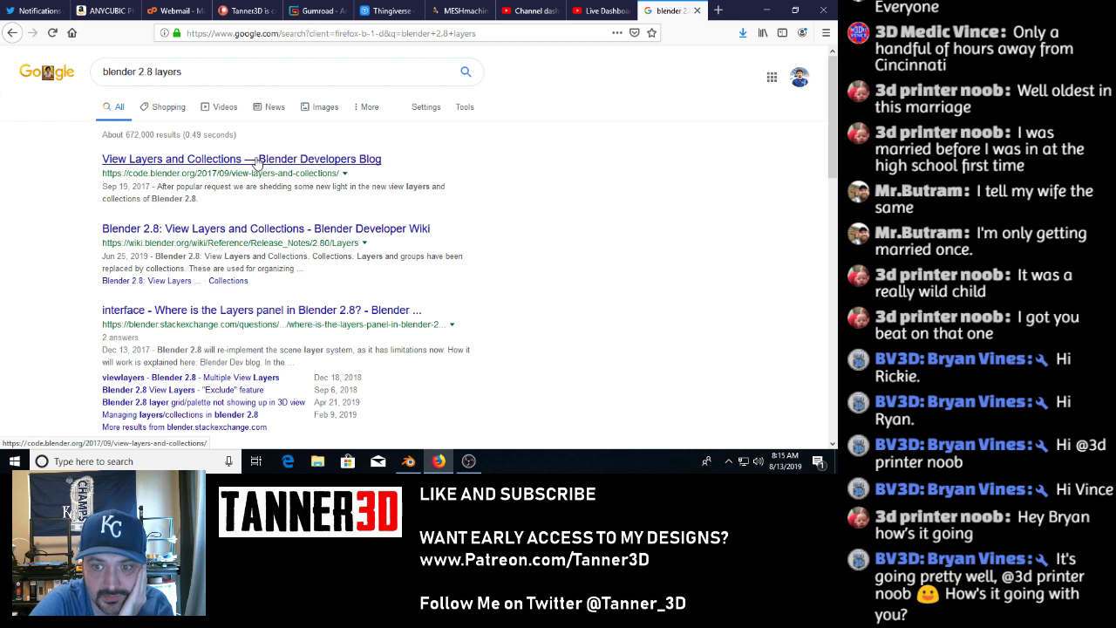
left_click(261, 312)
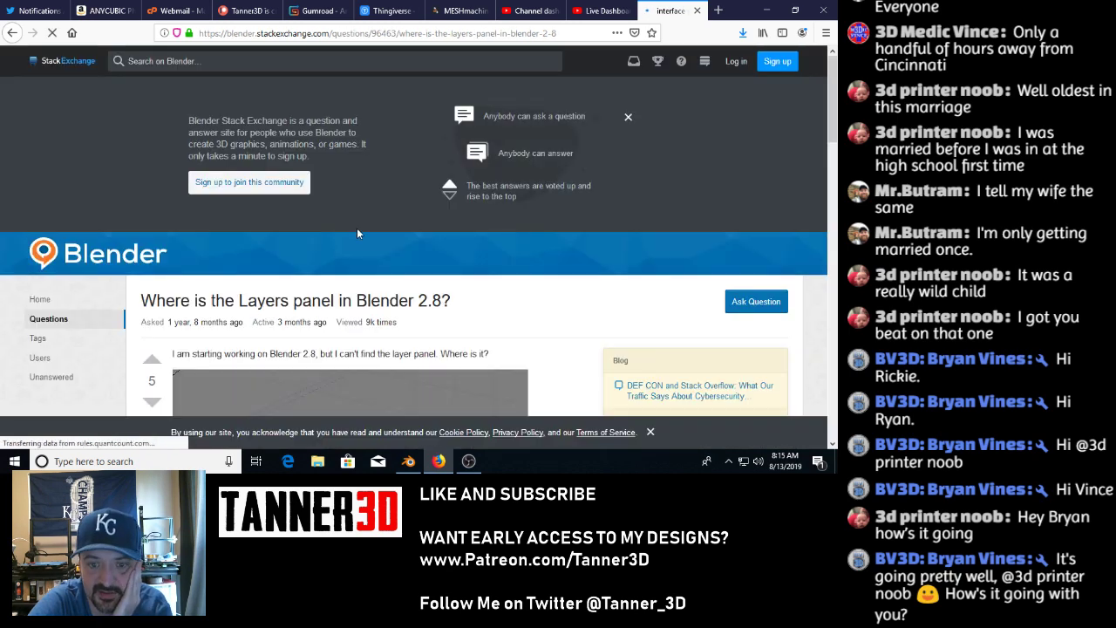
Read down through the Layers panel question's comments and answers, then return to Blender.
scroll(357, 227, "down", 3)
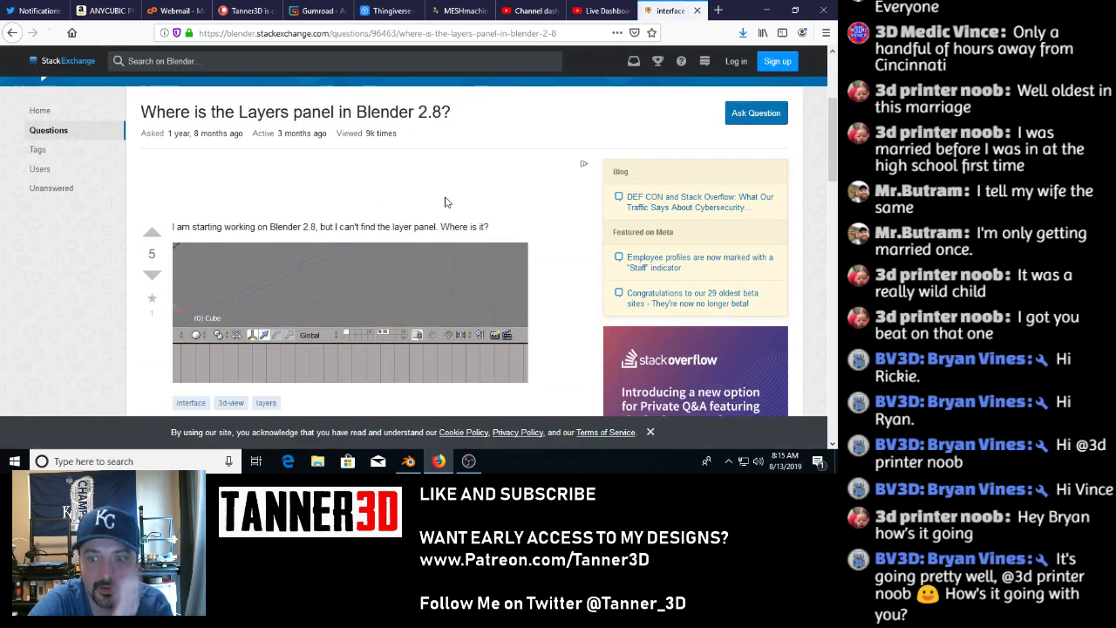
scroll(446, 204, "down", 5)
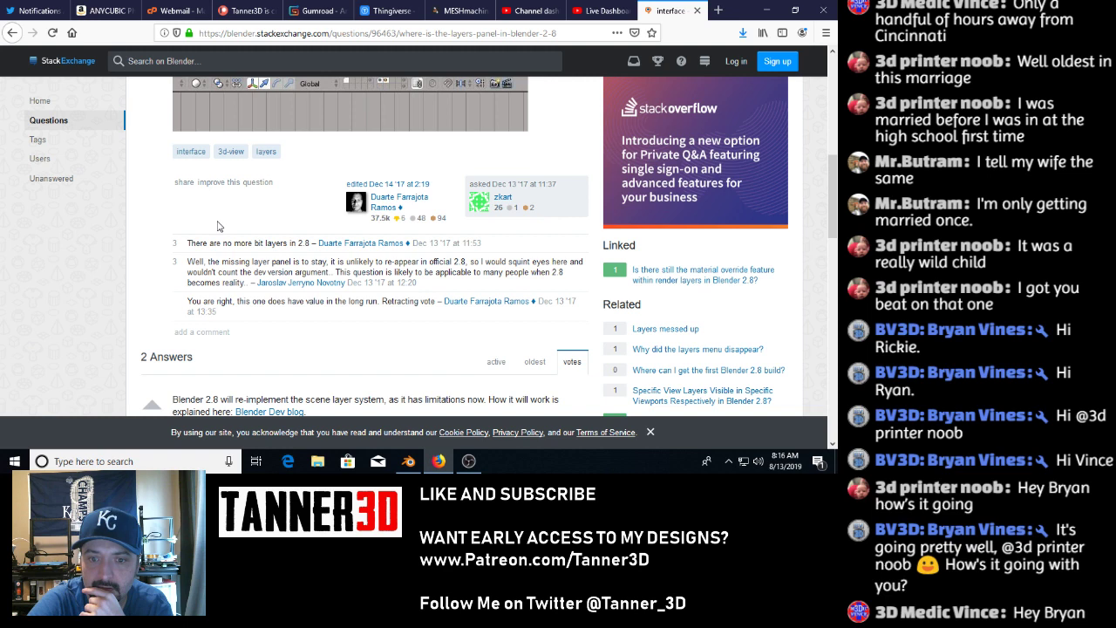
scroll(218, 226, "down", 3)
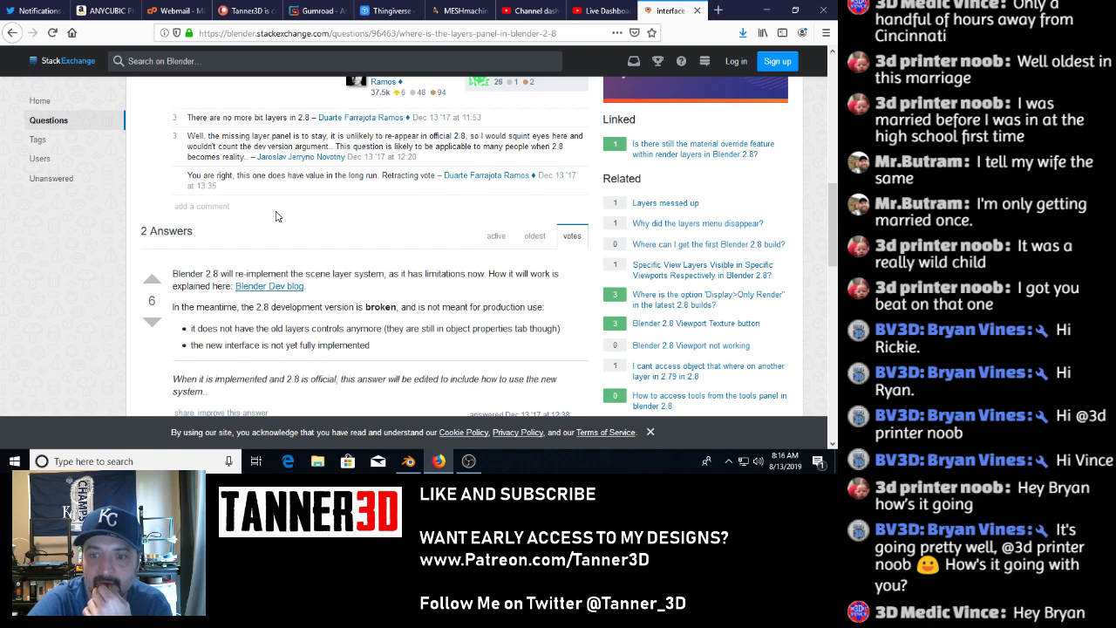
scroll(276, 217, "down", 3)
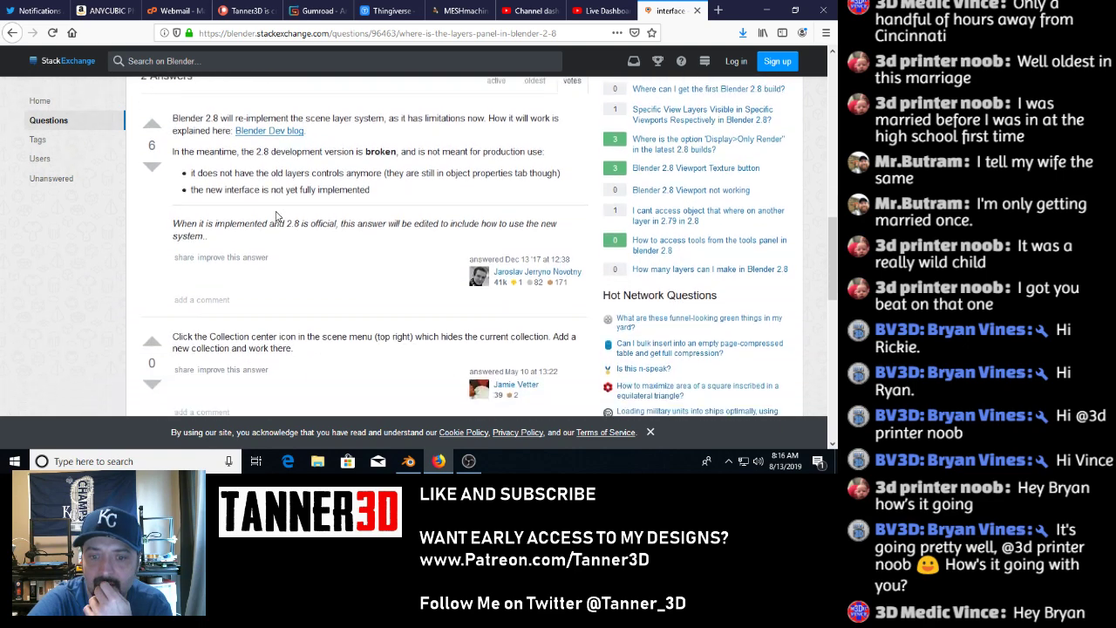
scroll(275, 216, "down", 1)
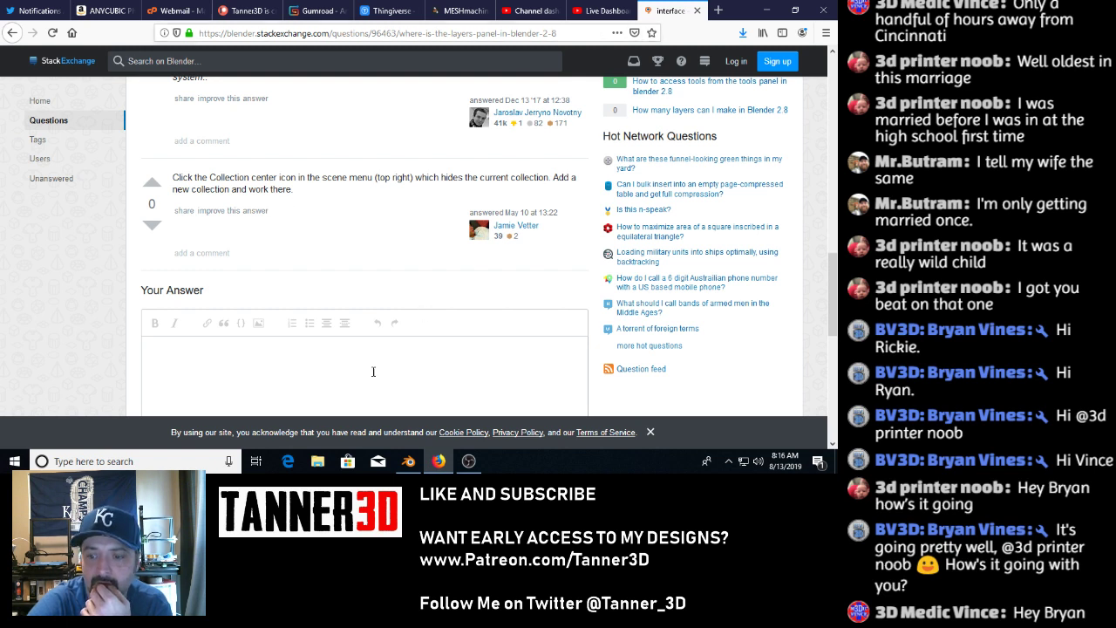
left_click(408, 461)
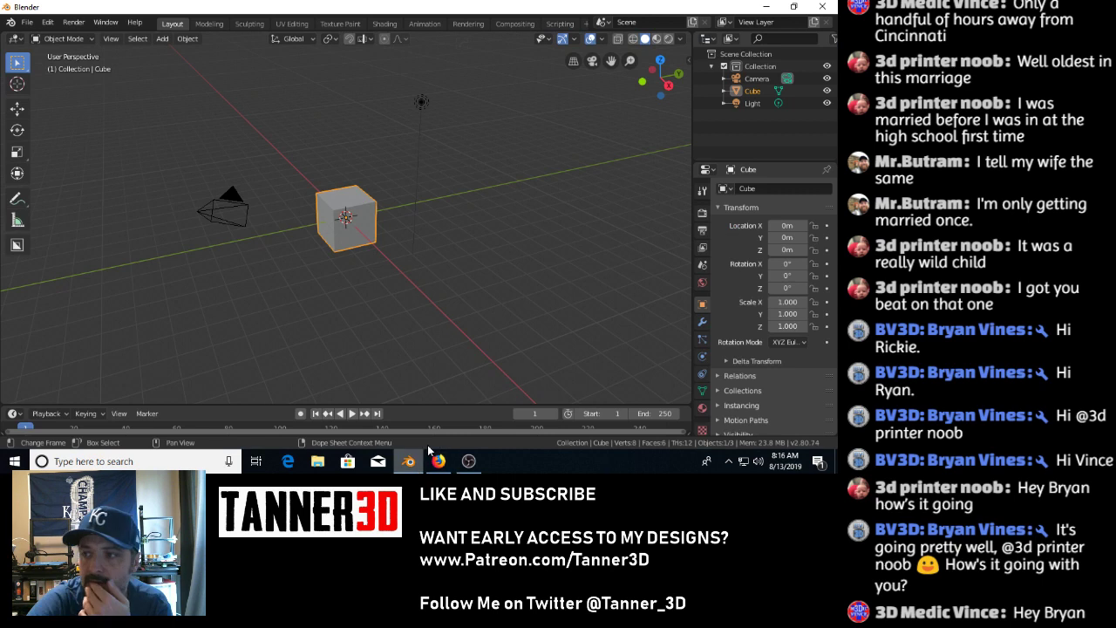
Collapse the Outliner Collection, dismiss its context menu, and bring up the File menu.
left_click(713, 66)
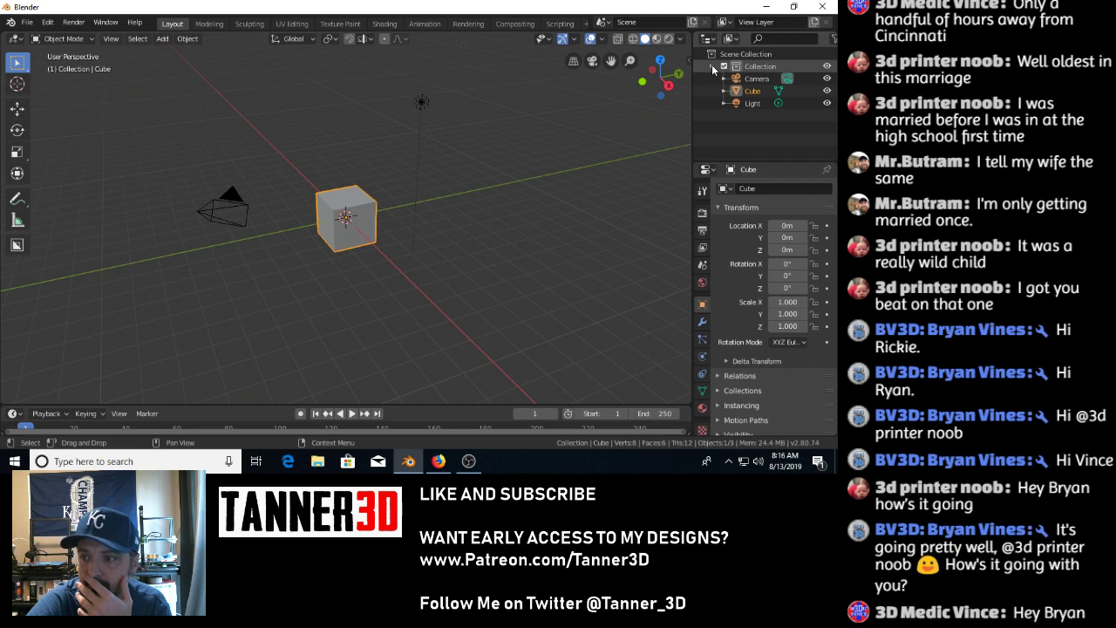
right_click(720, 84)
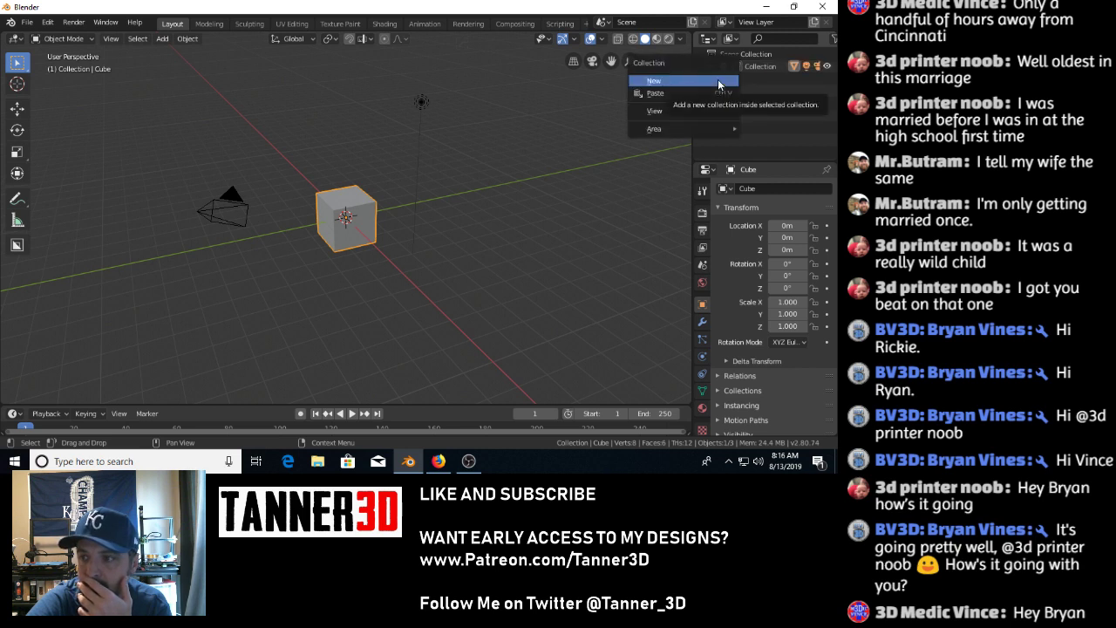
left_click(773, 87)
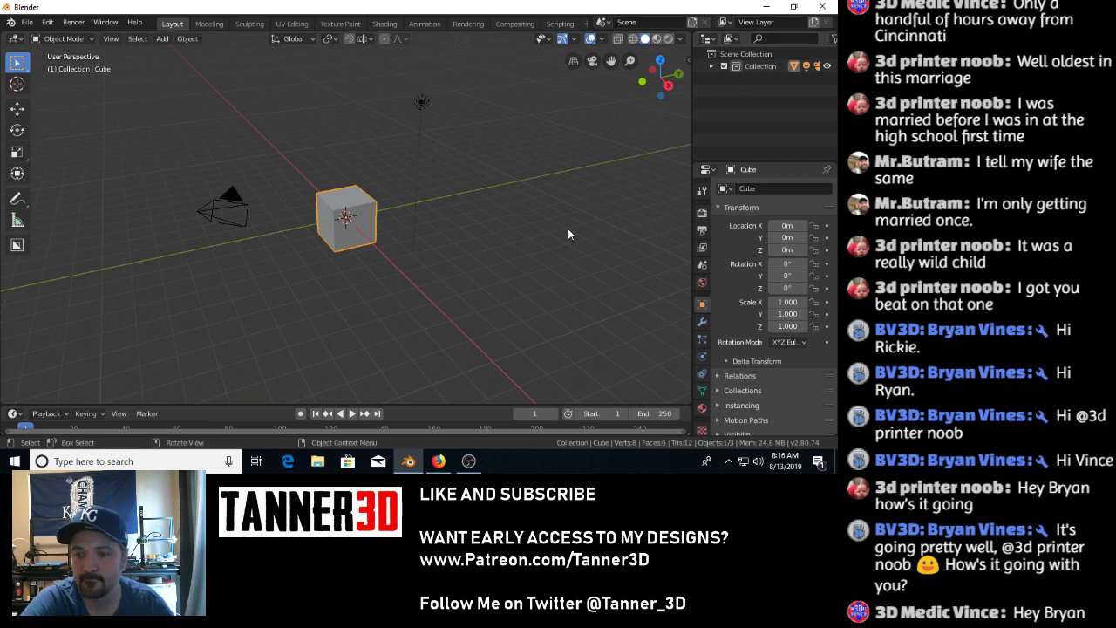
left_click(27, 22)
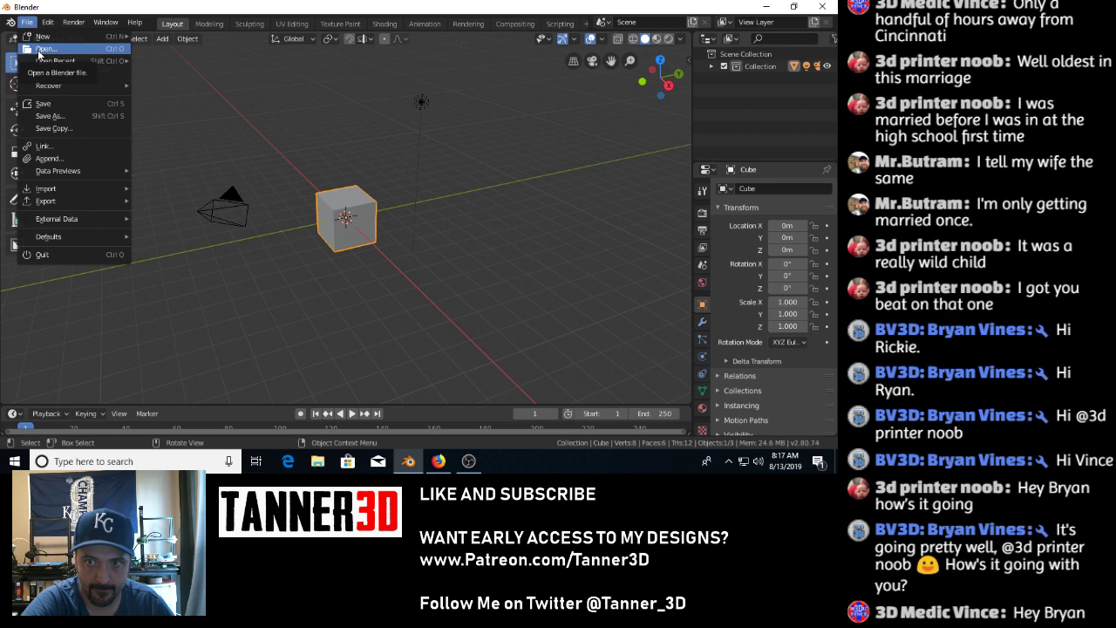
Discard the unsaved default scene and load repjeep2.blend from vehicledesign/unsorted.
left_click(39, 49)
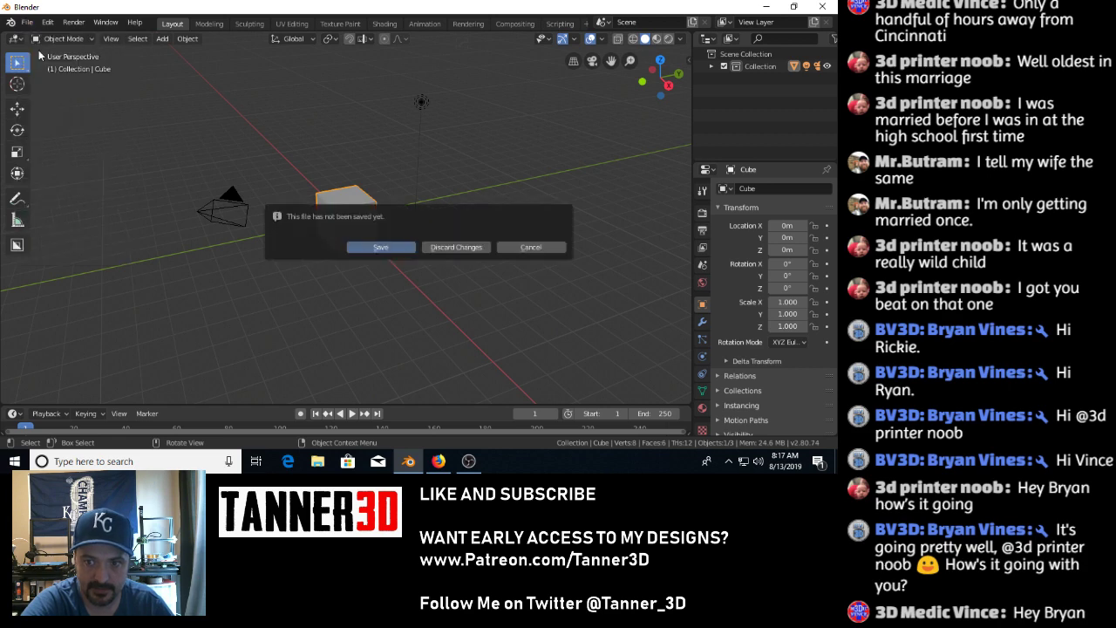
left_click(478, 244)
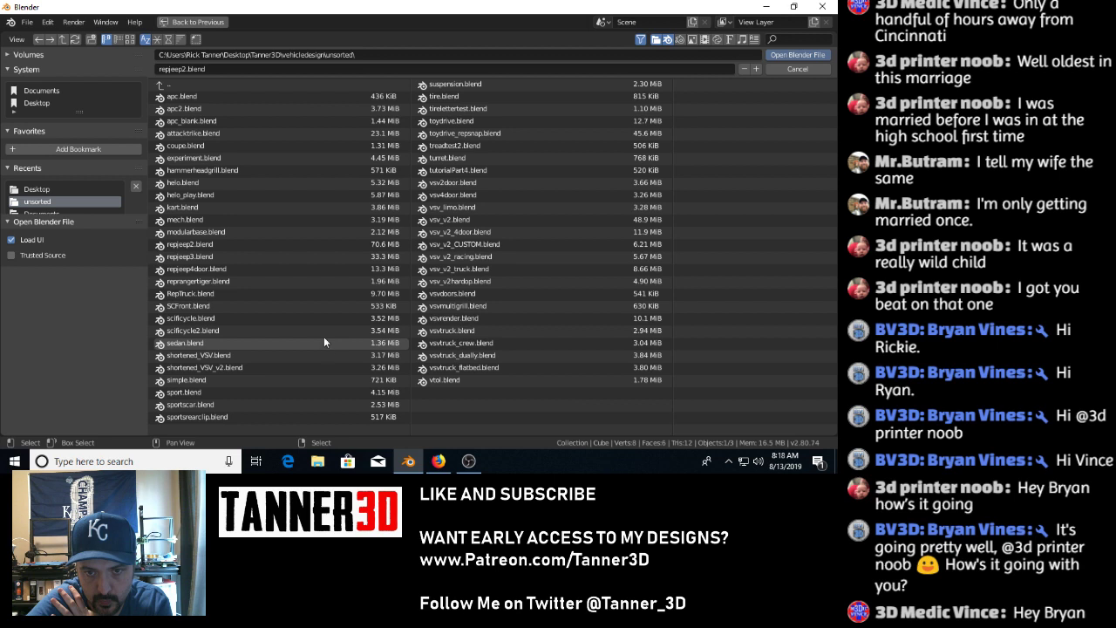
double_click(311, 245)
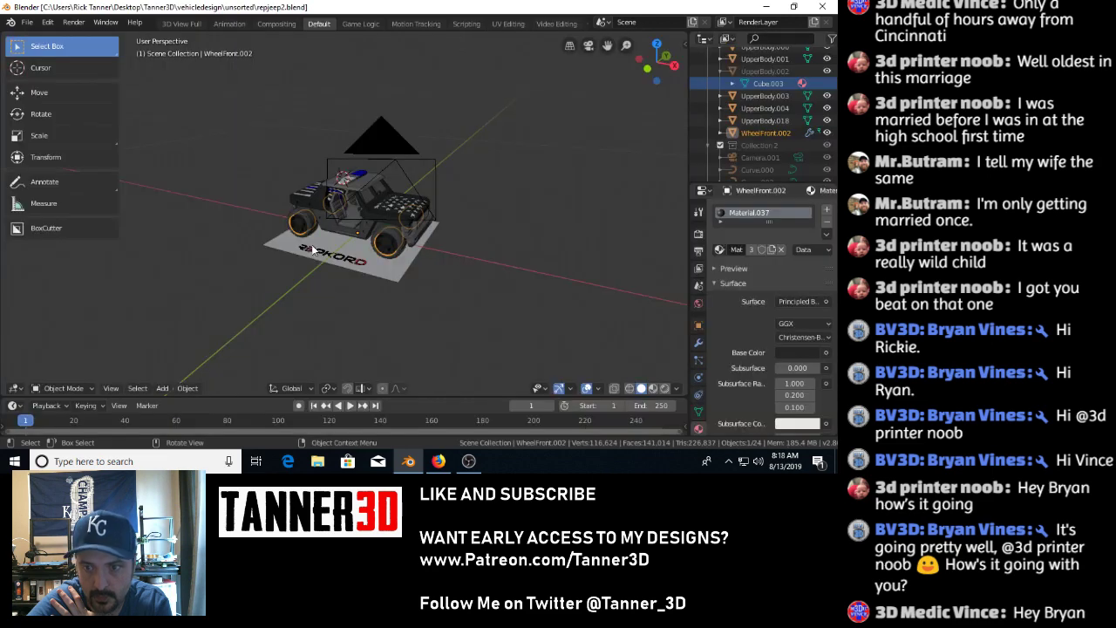
scroll(409, 249, "up", 5)
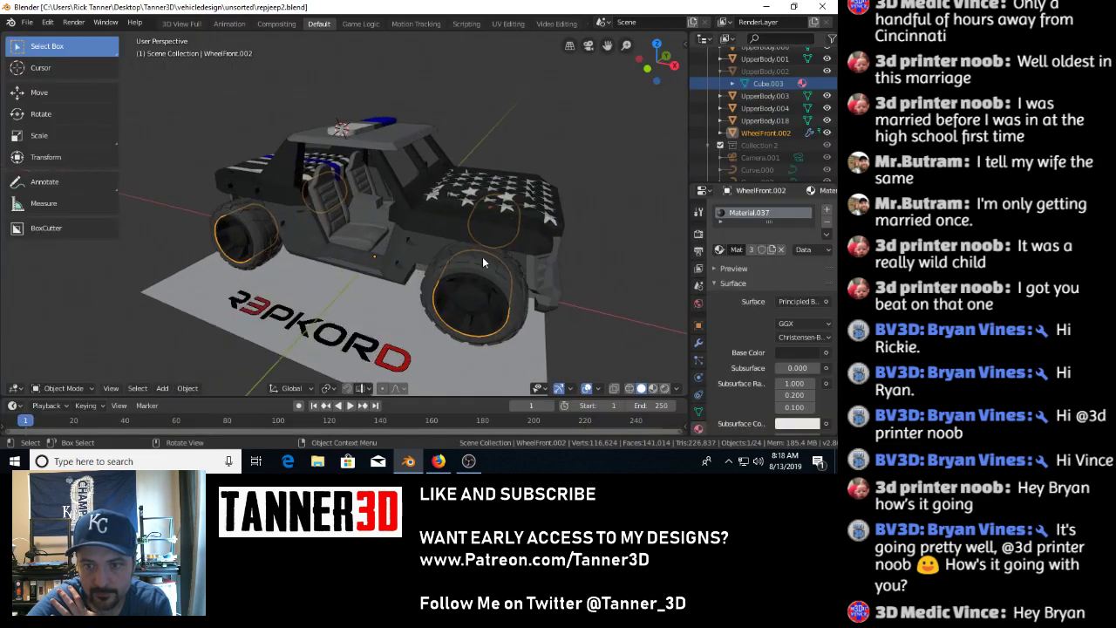
middle_click_drag(487, 256, 437, 277)
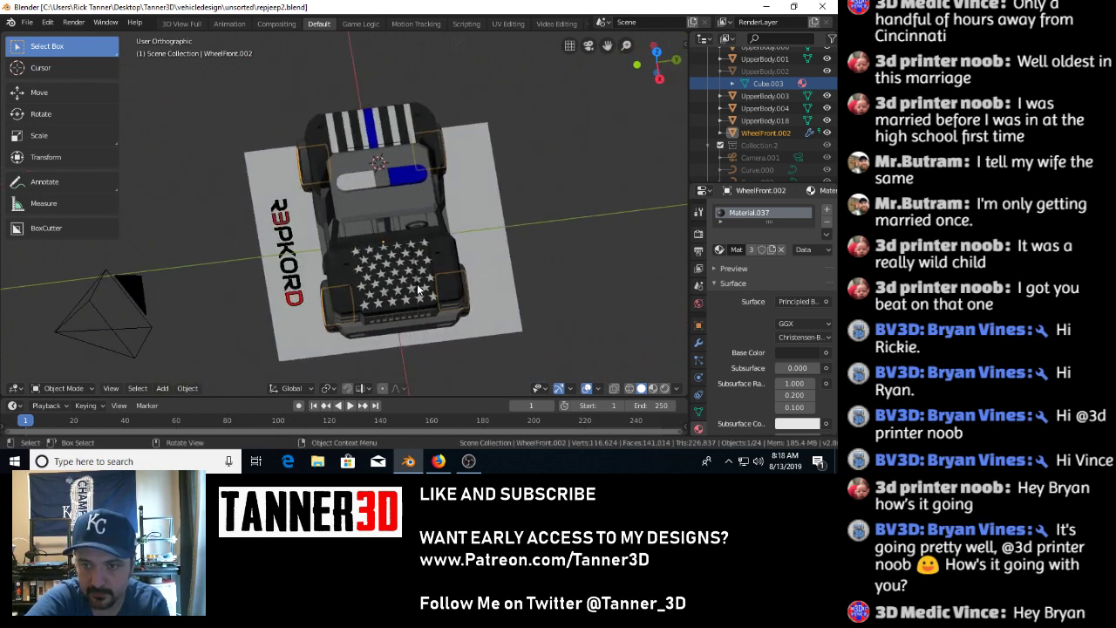
key("a")
key("alt+a")
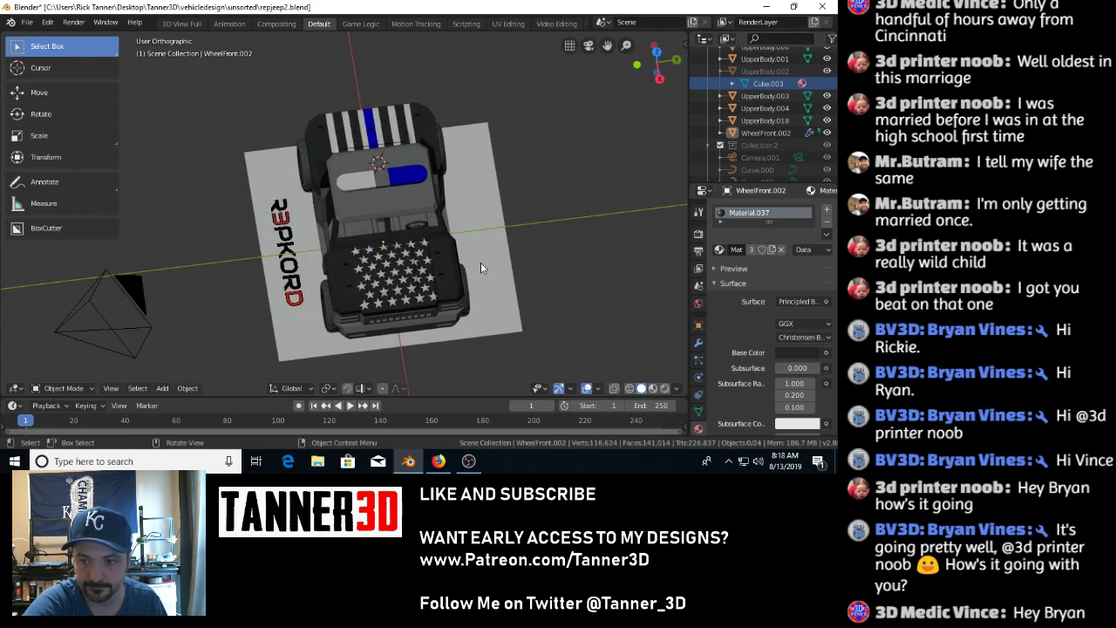
middle_click_drag(481, 268, 361, 276)
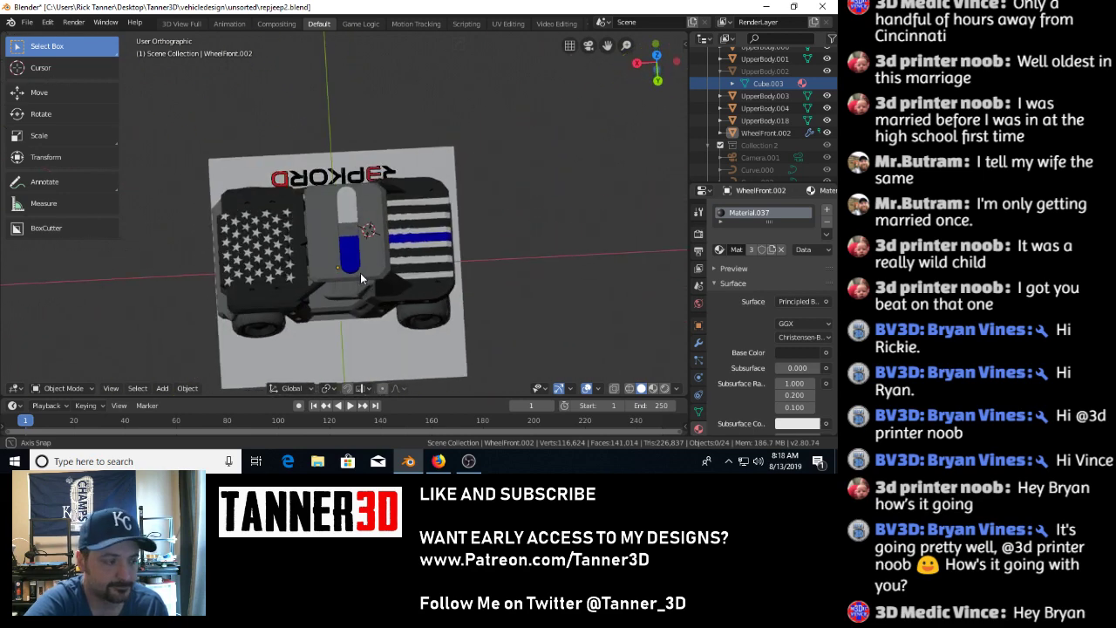
middle_click_drag(360, 273, 328, 246)
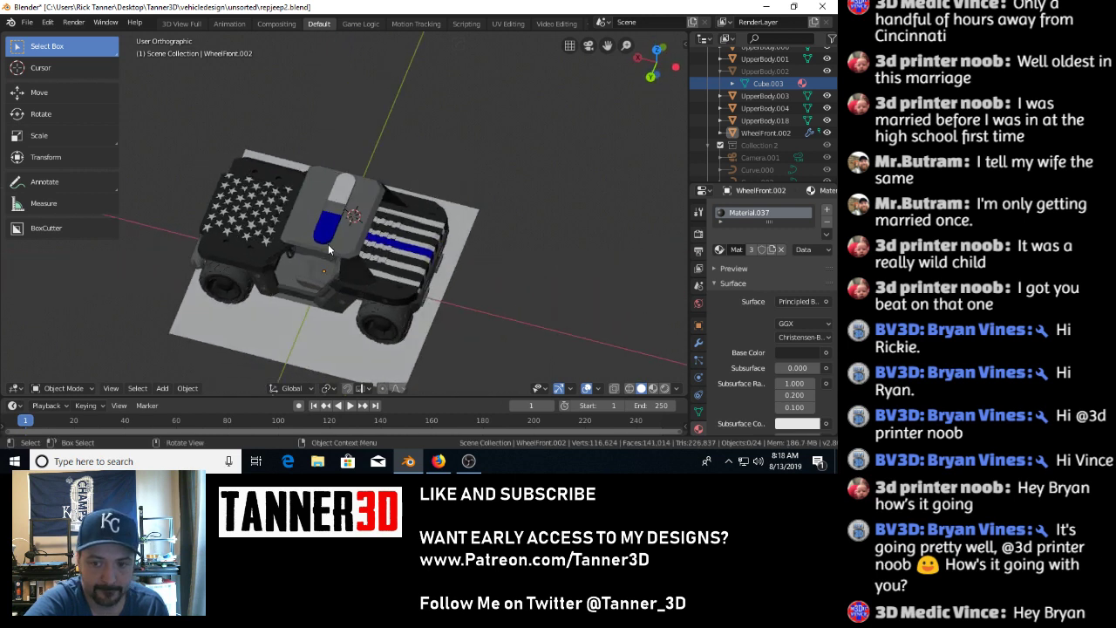
scroll(328, 246, "up", 2)
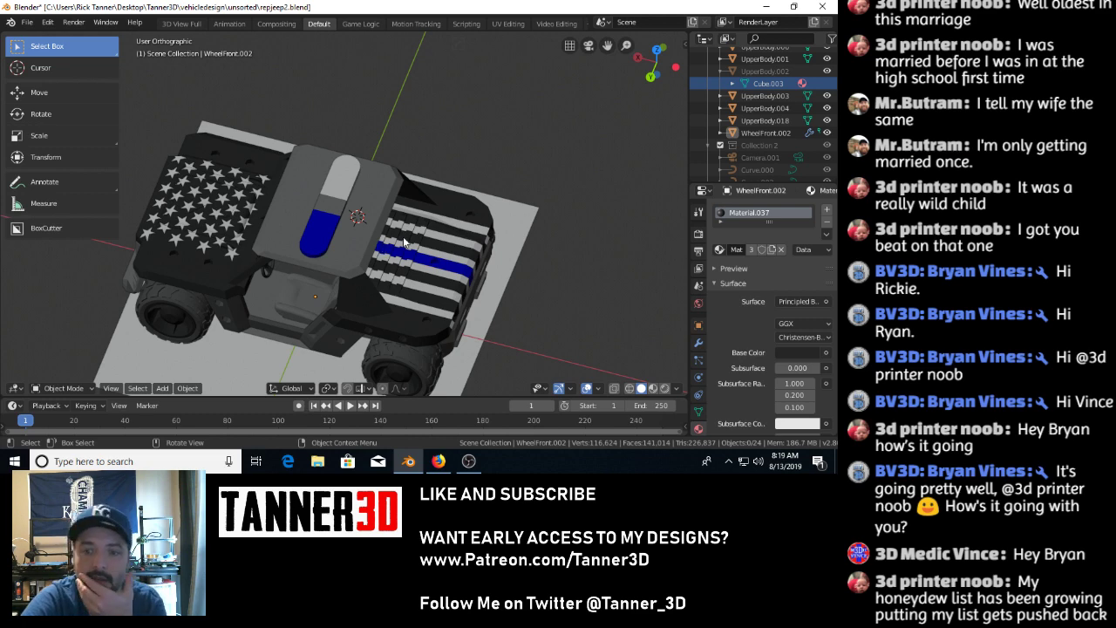
middle_click_drag(404, 242, 405, 241)
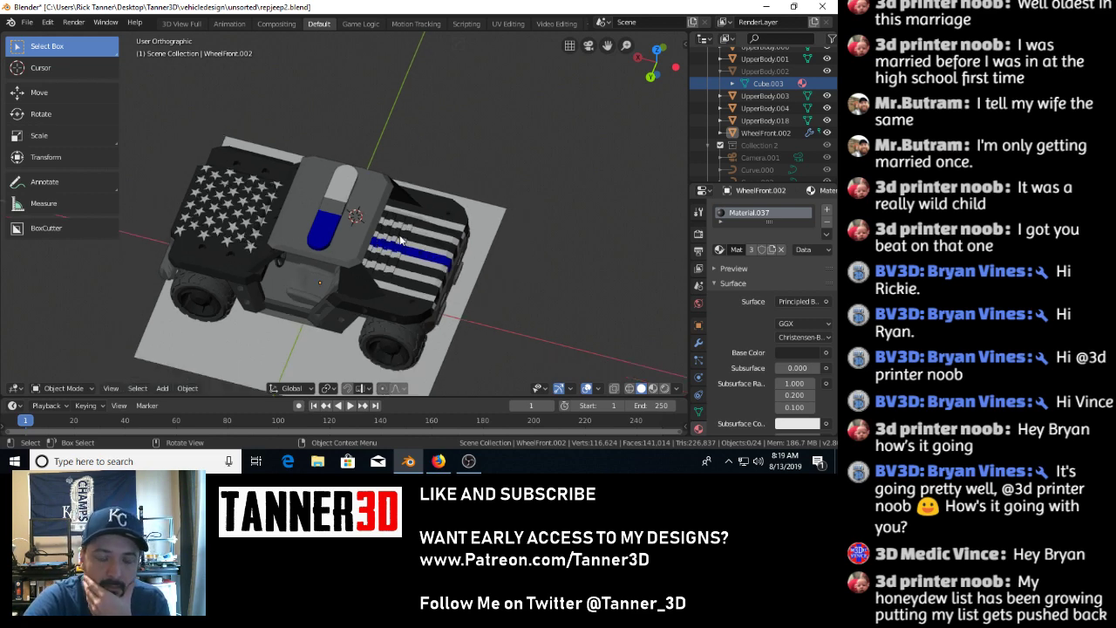
middle_click_drag(338, 277, 331, 278)
middle_click_drag(387, 227, 340, 237)
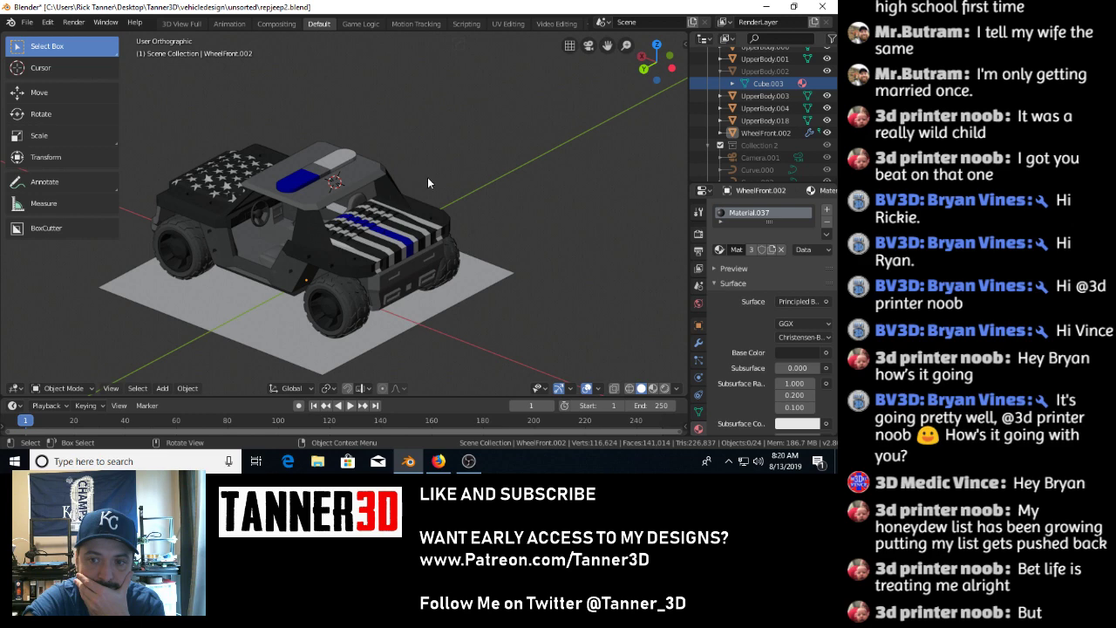
mouse_move(427, 177)
middle_mouse_down()
mouse_move(409, 181)
mouse_move(437, 177)
middle_mouse_up()
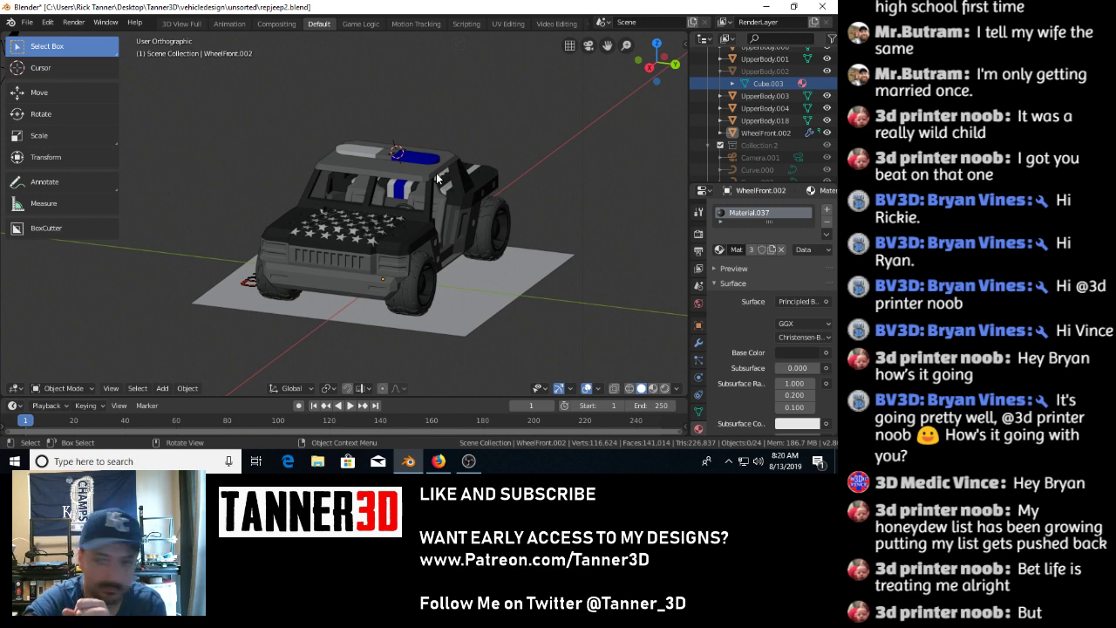
middle_click_drag(471, 170, 411, 174)
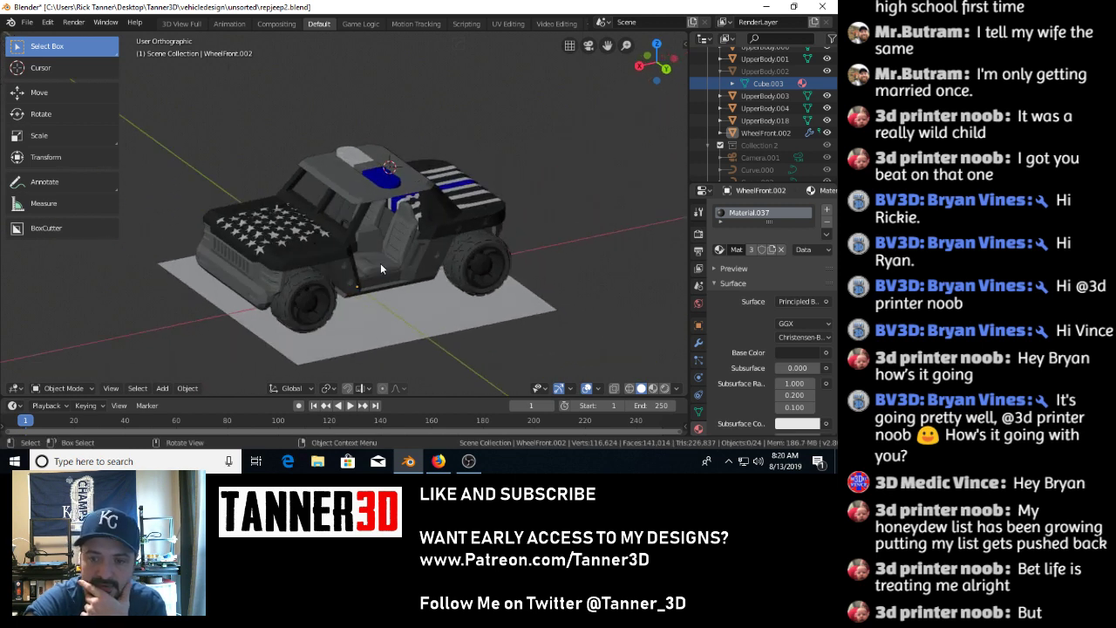
mouse_move(437, 229)
middle_mouse_down()
mouse_move(99, 223)
mouse_move(438, 233)
middle_mouse_up()
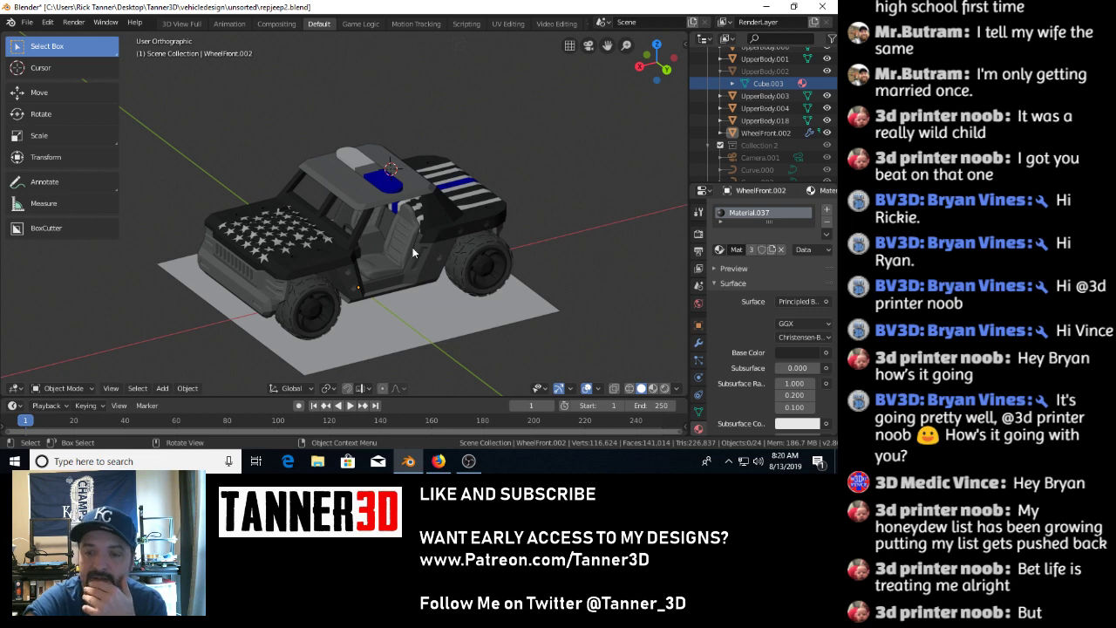
left_click(390, 263)
middle_click_drag(255, 277, 406, 290)
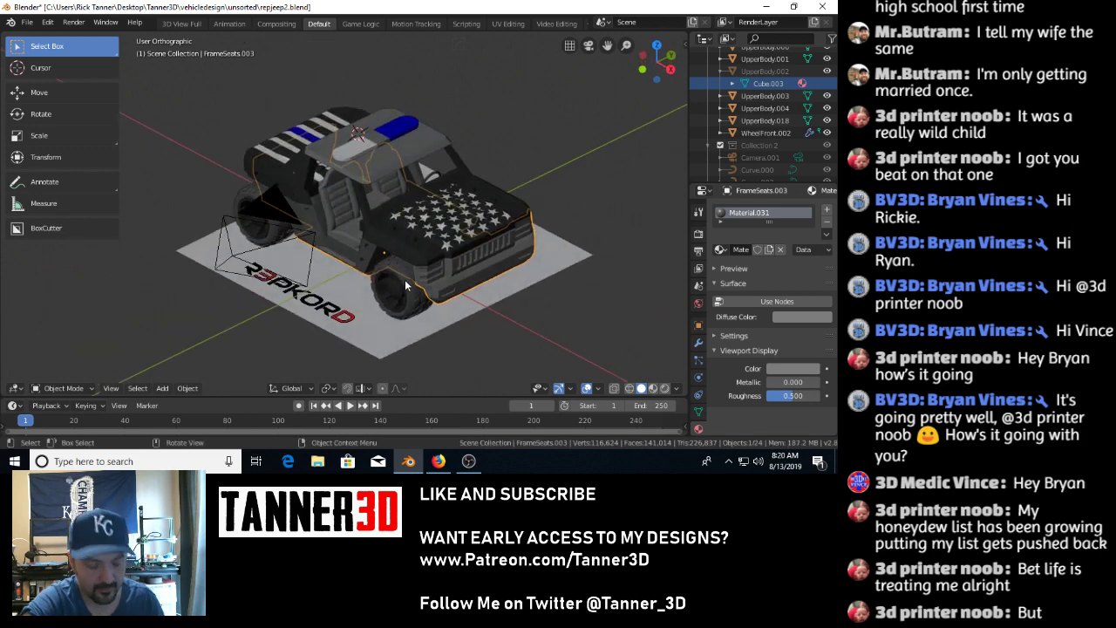
key("alt+a")
middle_click_drag(559, 208, 460, 207)
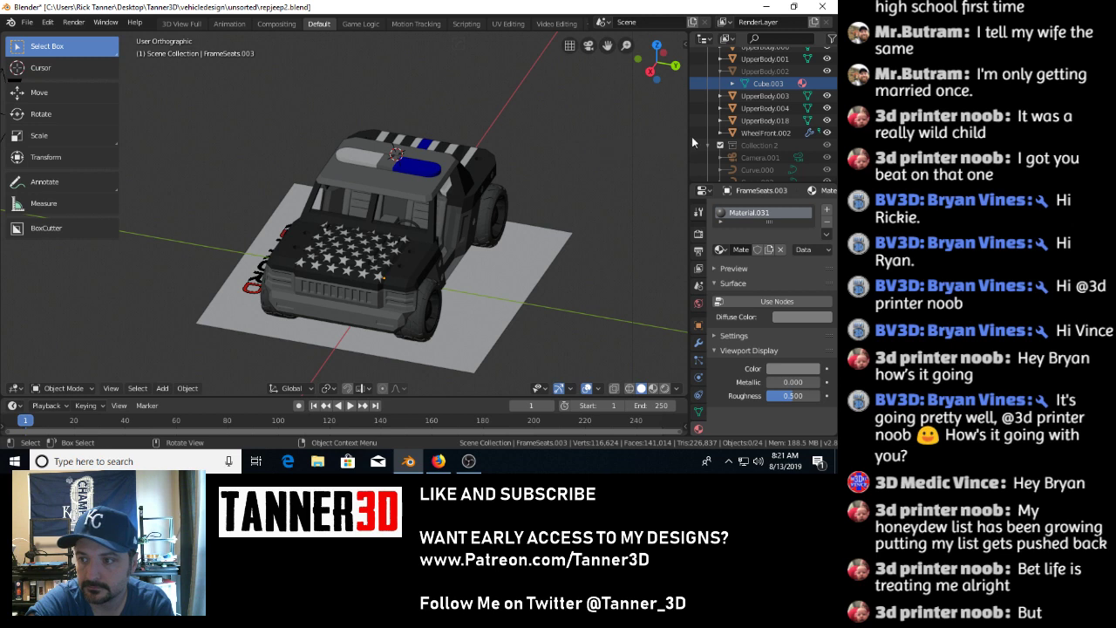
Collapse Collections 1, 2, 3, 4, 5 and 20 in the Outliner.
scroll(746, 131, "down", 5)
scroll(745, 131, "up", 5)
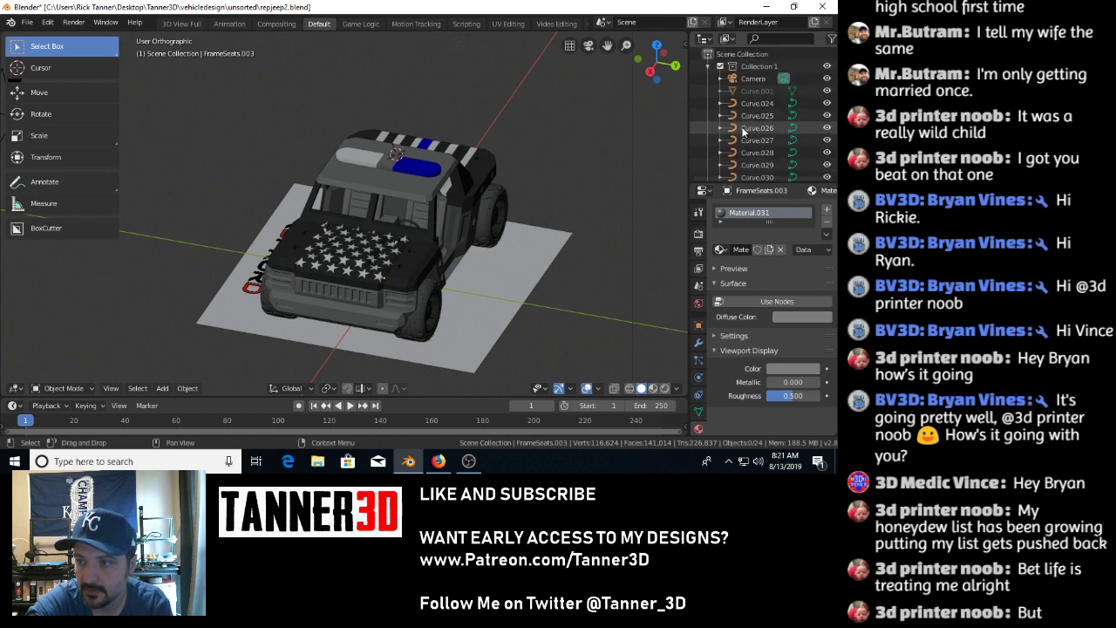
left_click(708, 67)
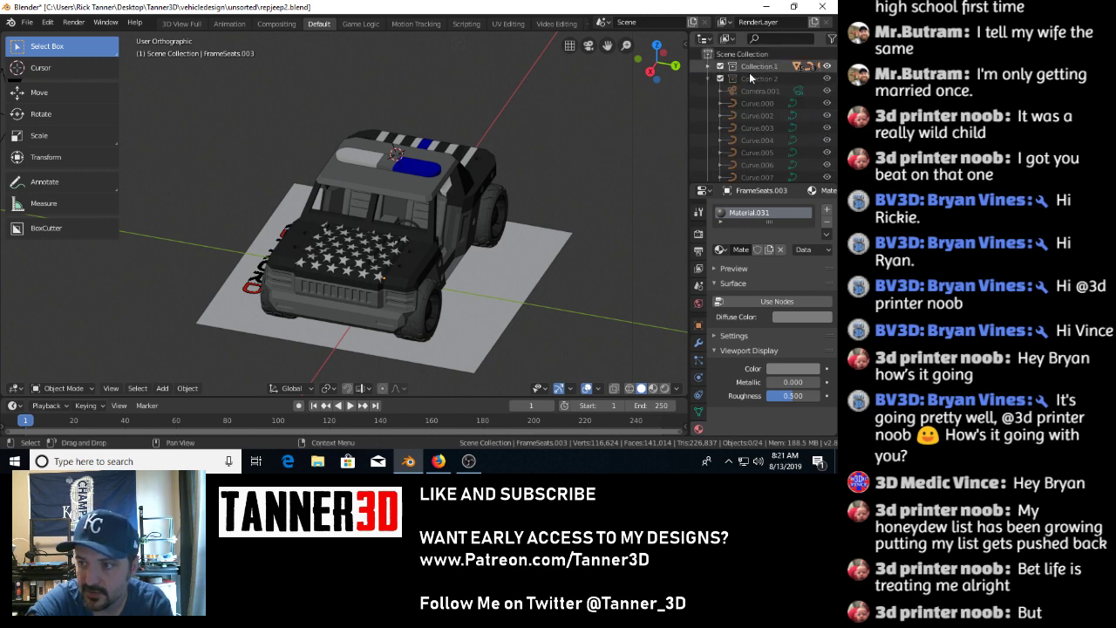
left_click(707, 78)
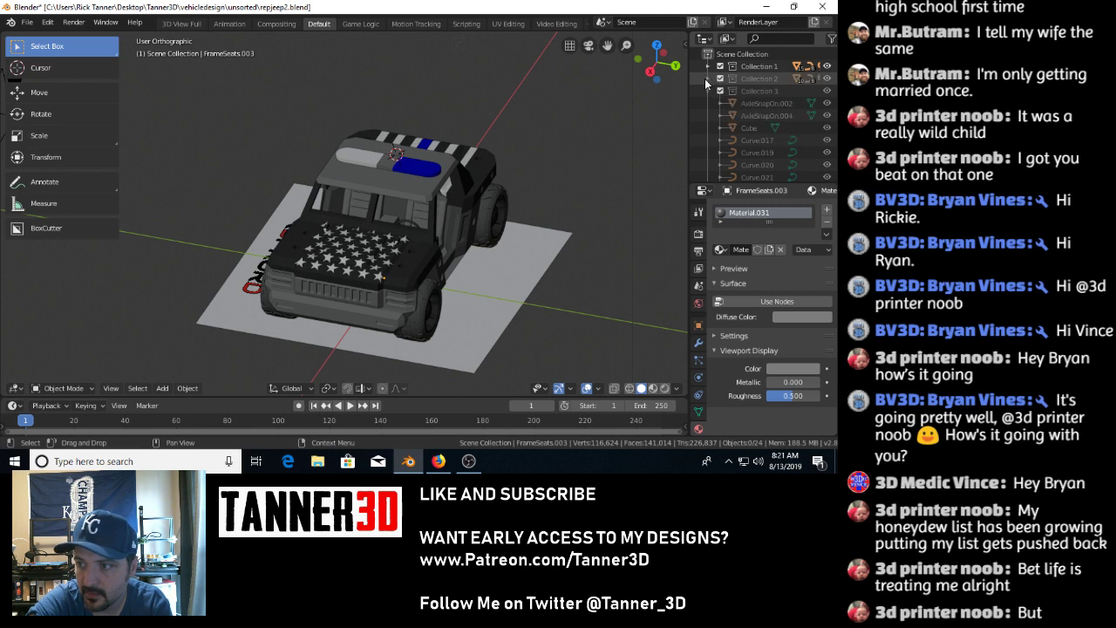
left_click(706, 89)
left_click(707, 103)
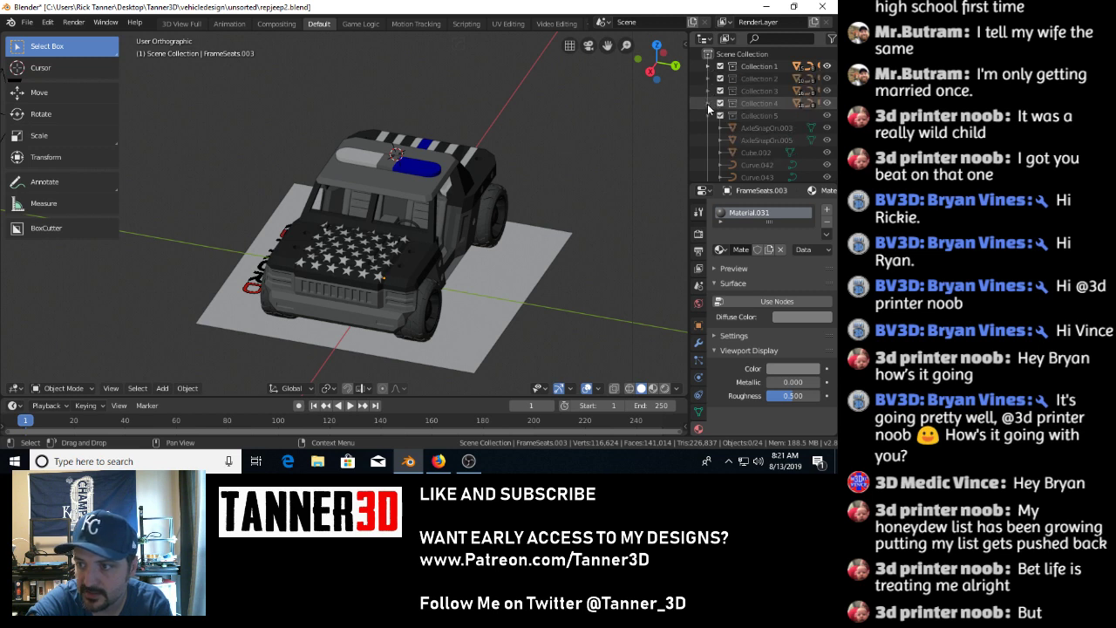
left_click(705, 116)
left_click(708, 128)
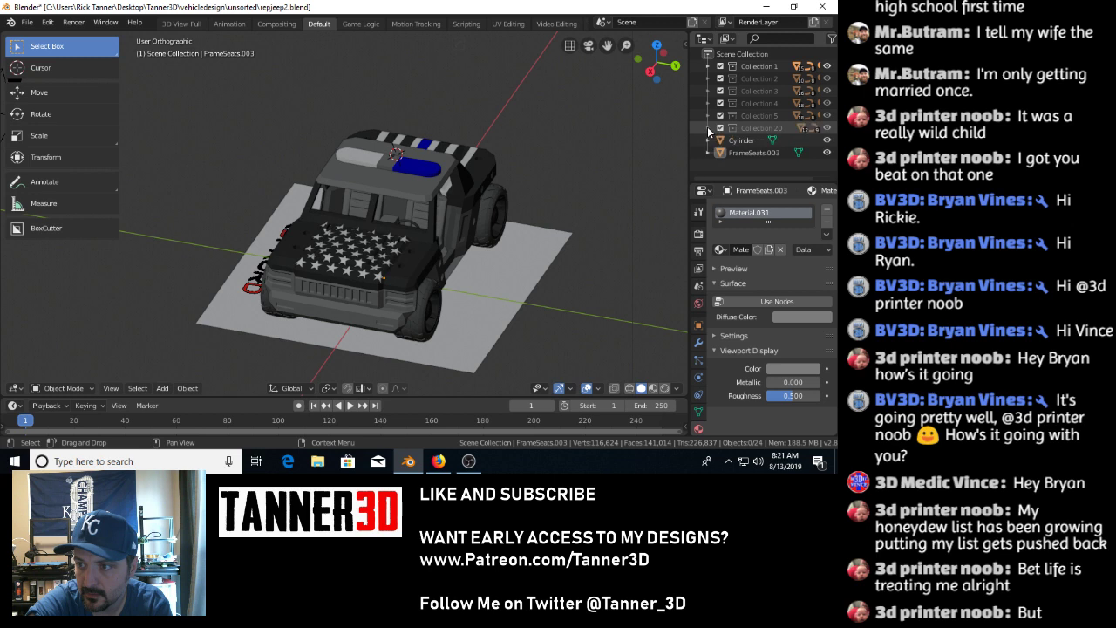
Hide the car body, FrameSeats.003, Cylinder and Collections 3–5, then expand Collection 2.
left_click(828, 69)
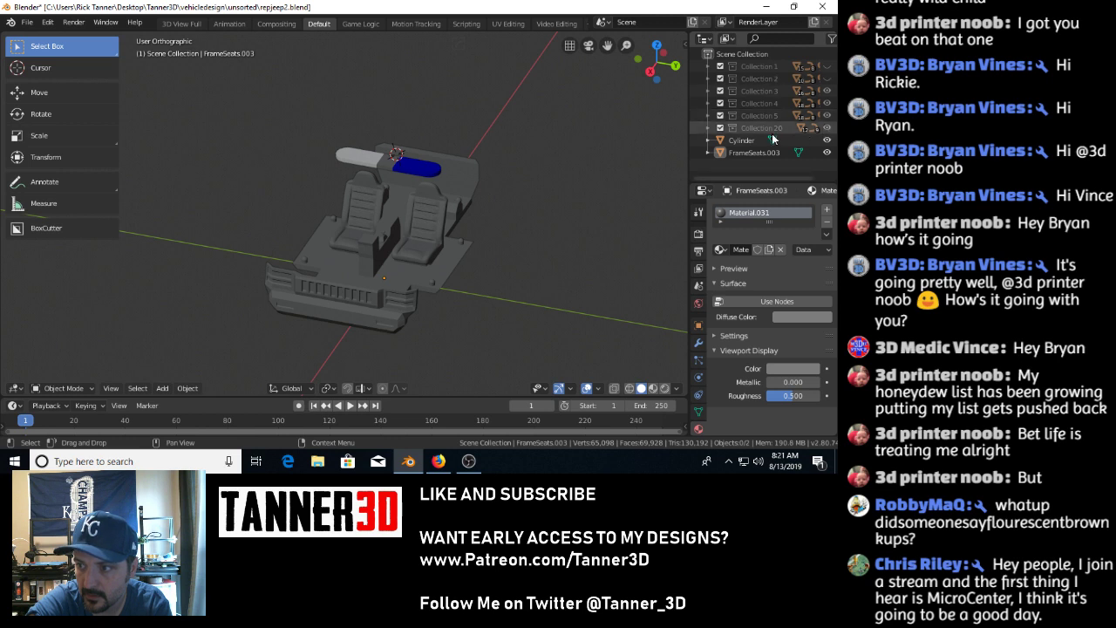
left_click(826, 153)
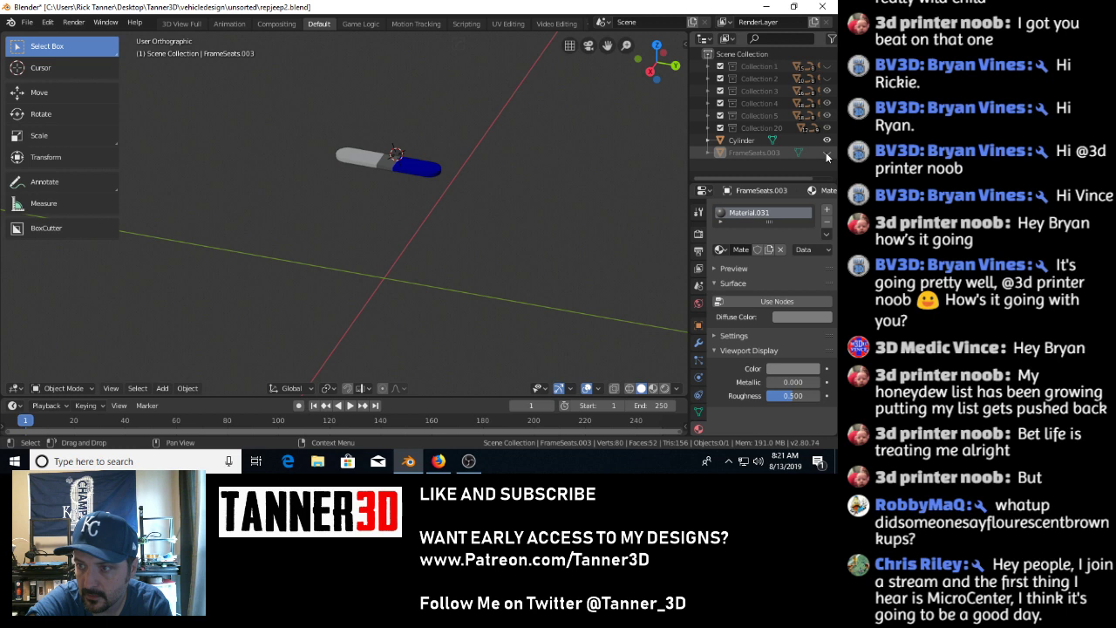
left_click(827, 140)
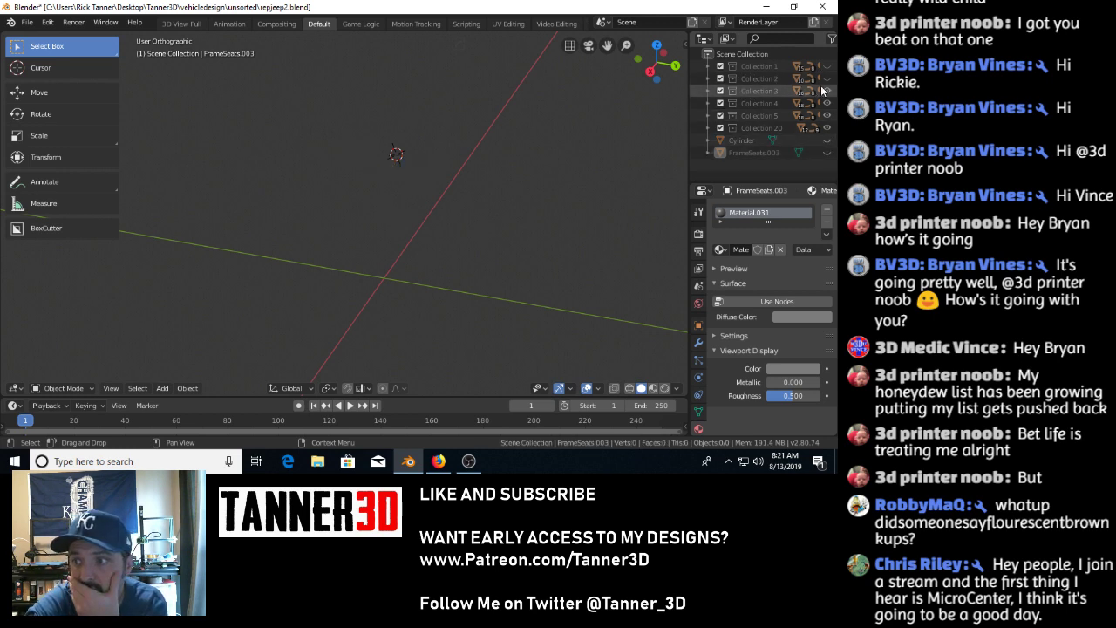
left_click(826, 92)
left_click(827, 103)
left_click(826, 116)
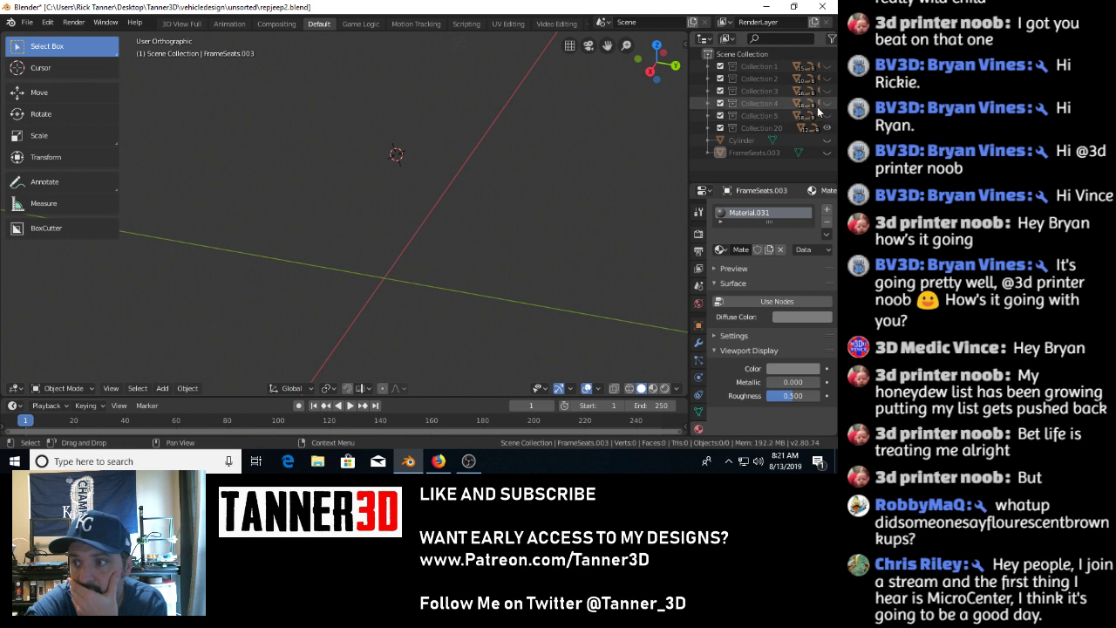
left_click(762, 80)
left_click(708, 80)
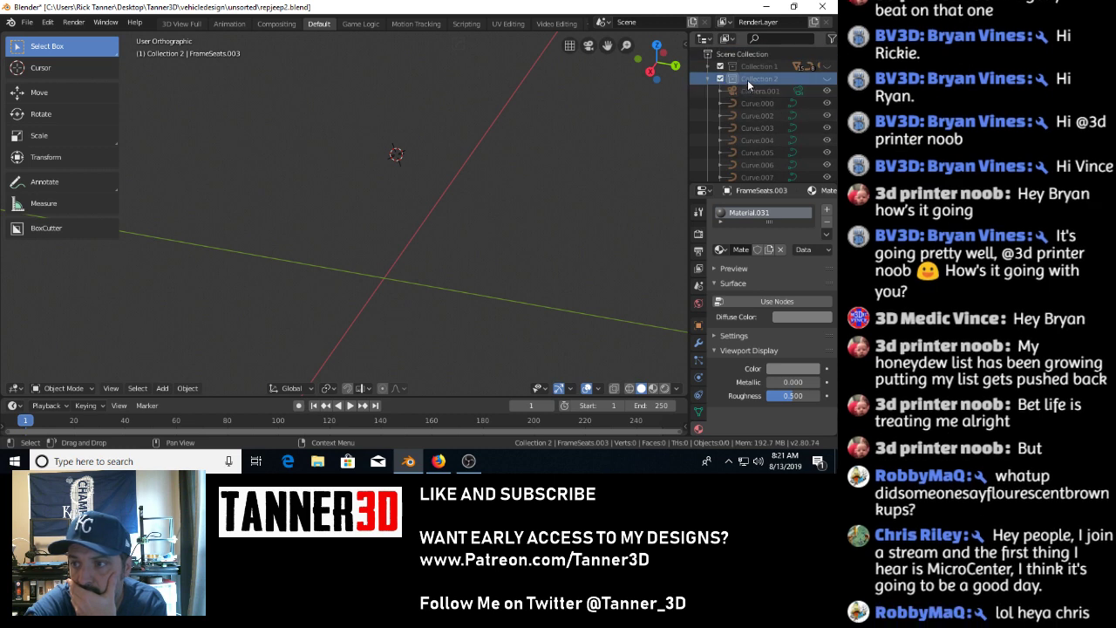
Apply Visibility > Show All Inside to Collection 2 to unhide its camera and curves.
right_click(748, 79)
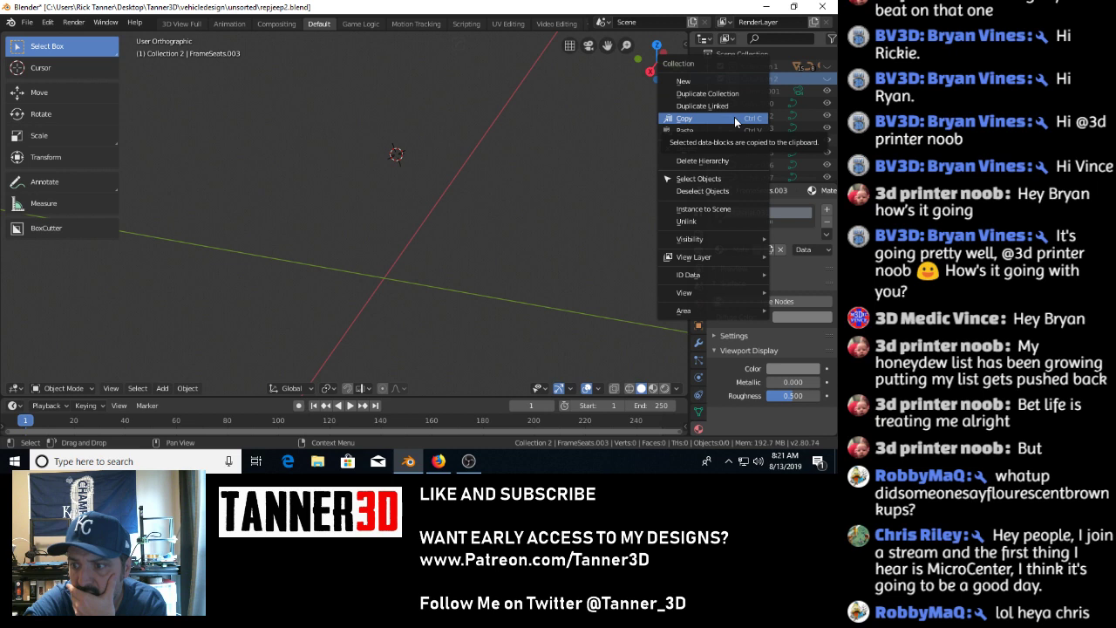
mouse_move(714, 238)
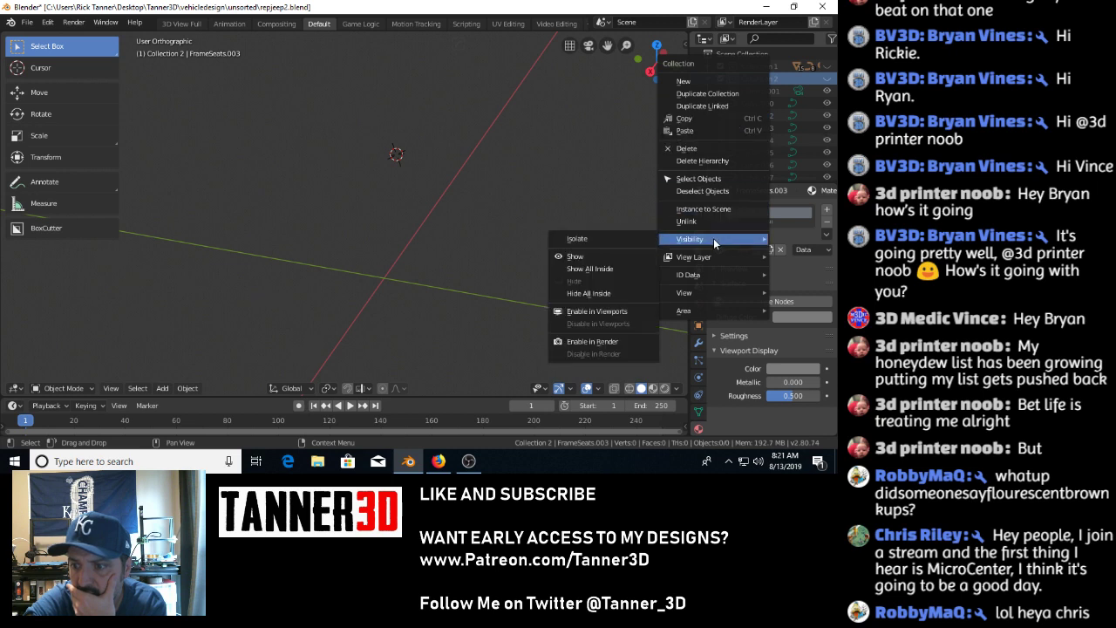
left_click(616, 269)
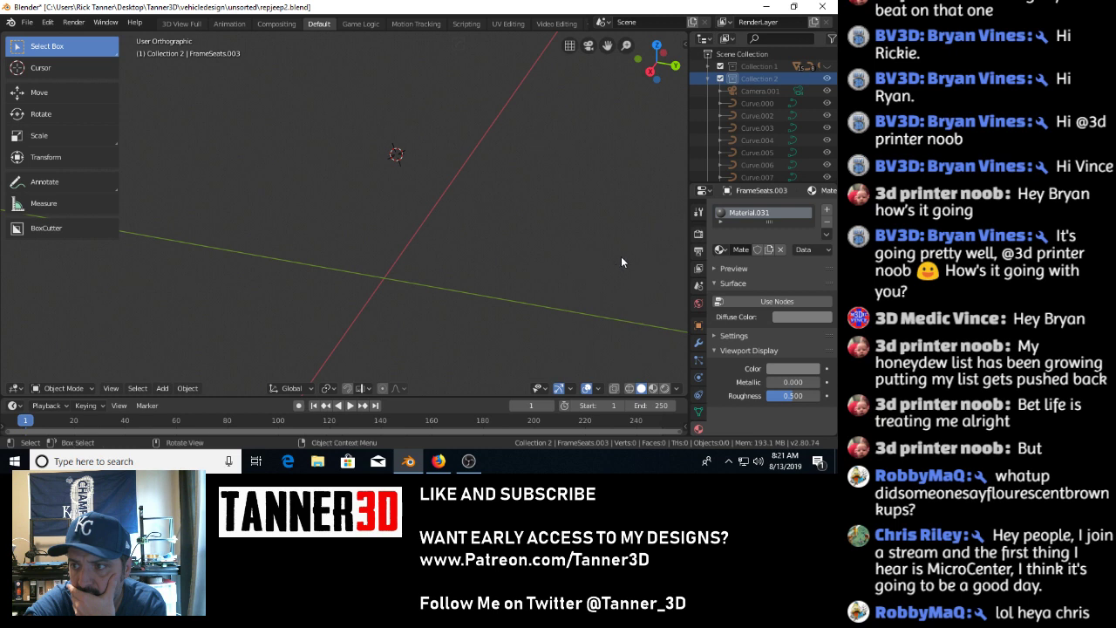
Exclude Collections 3 onward from the view layer, keeping Collection 2 included.
left_click(720, 80)
left_click(720, 79)
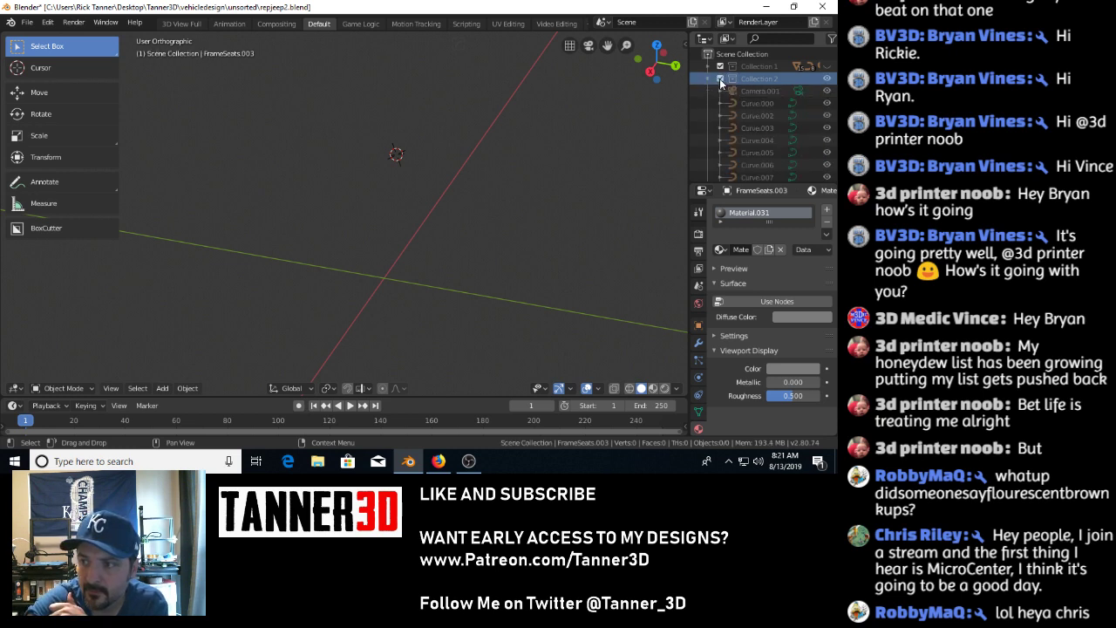
left_click(720, 79)
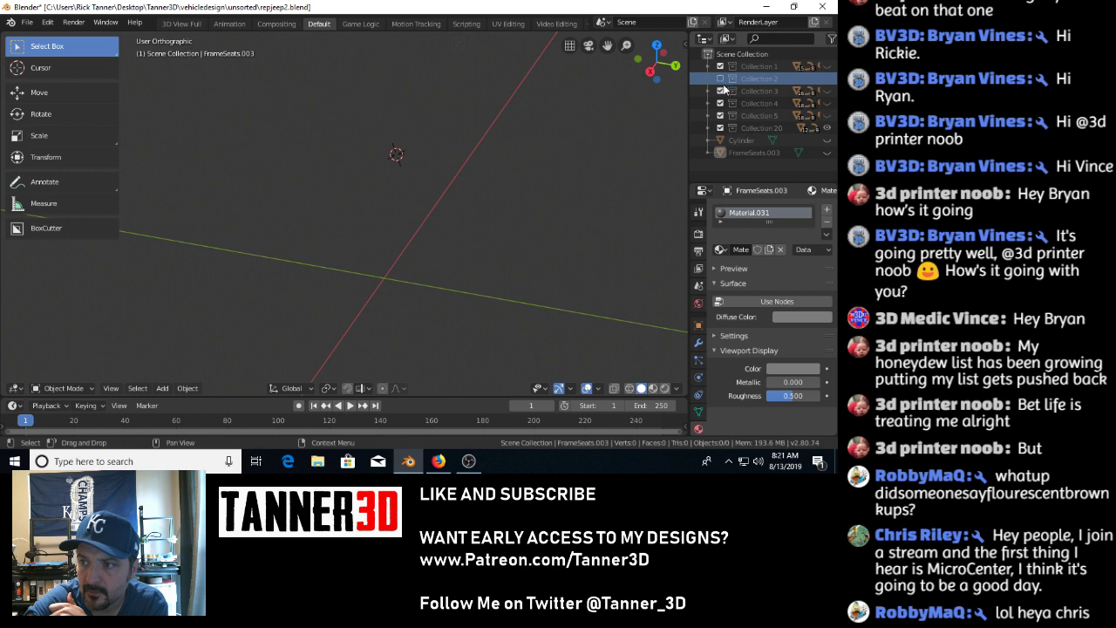
left_click_drag(721, 90, 719, 133)
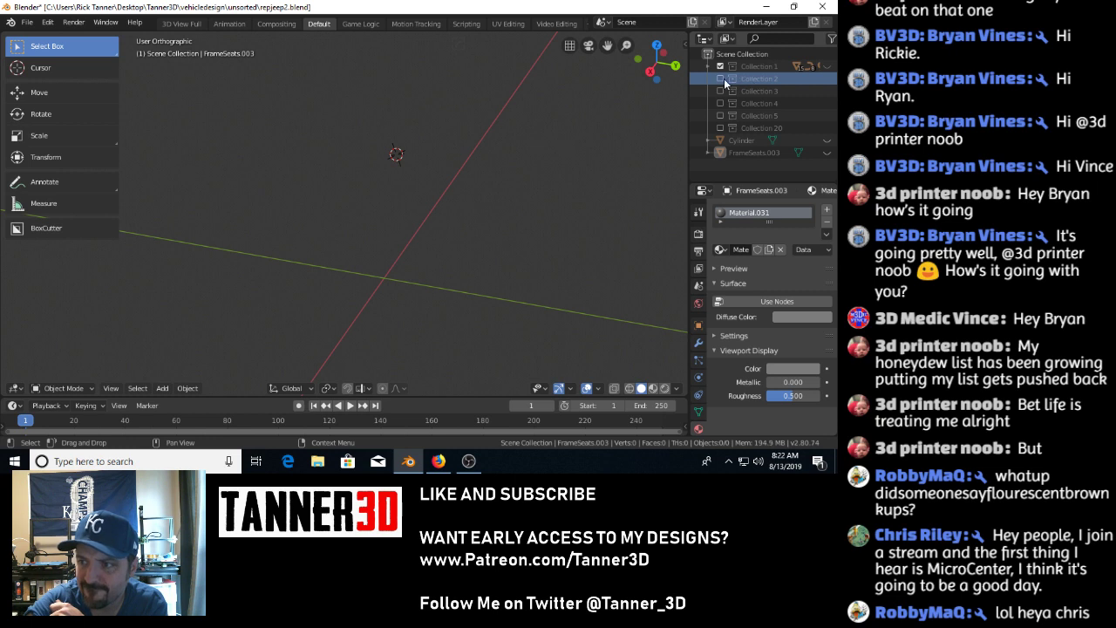
left_click(722, 79)
Select LowerBody.000, frame it with numpad period, then collapse Collection 2.
scroll(764, 114, "down", 2)
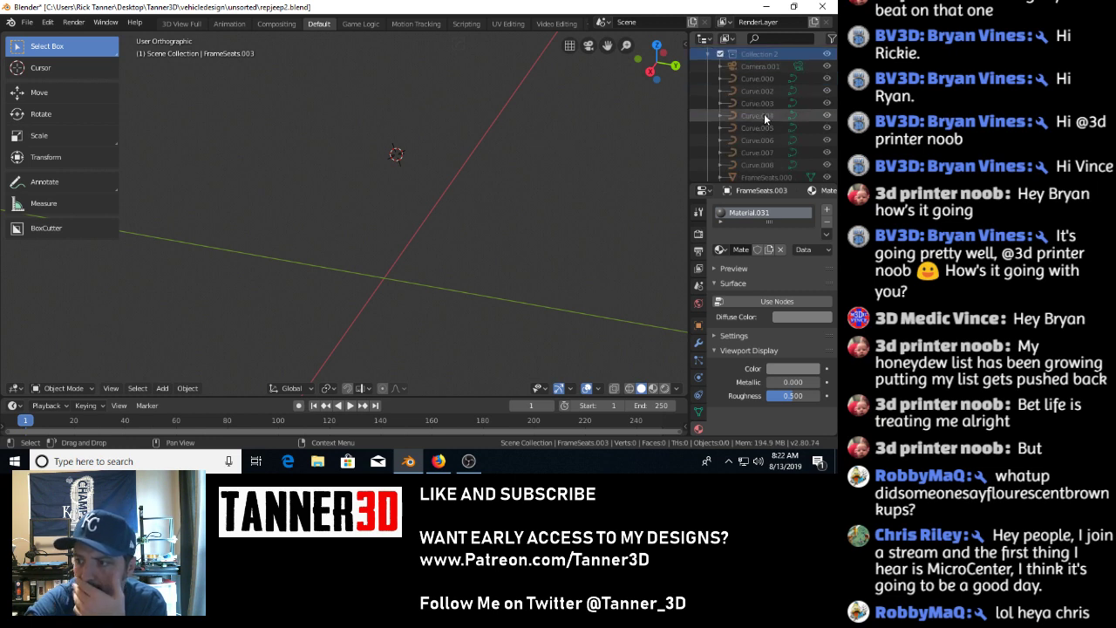
scroll(764, 114, "down", 3)
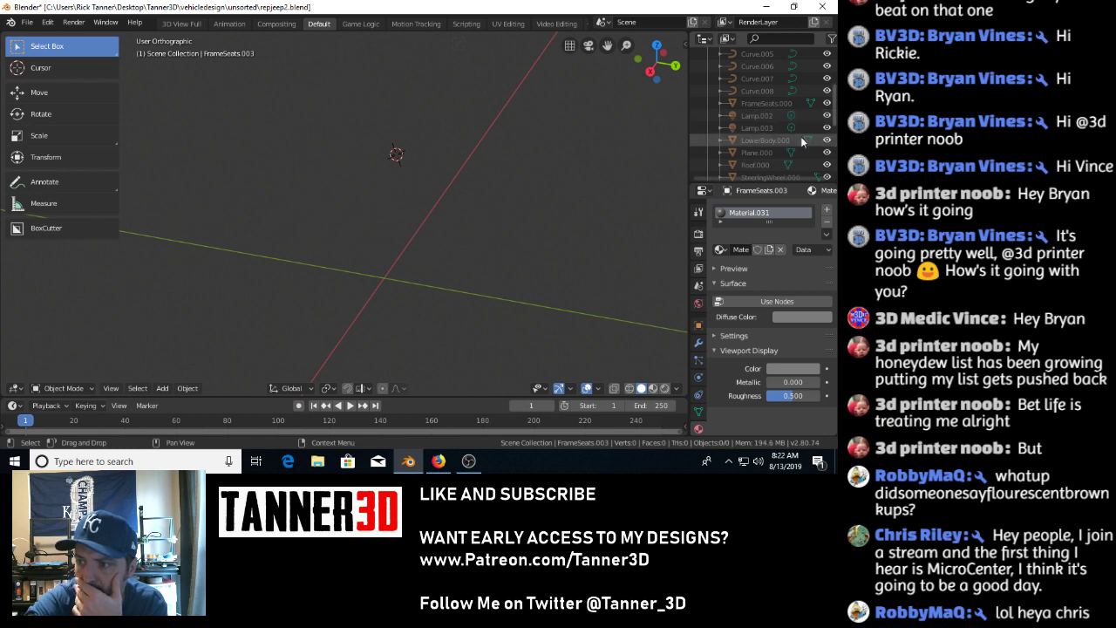
left_click(773, 141)
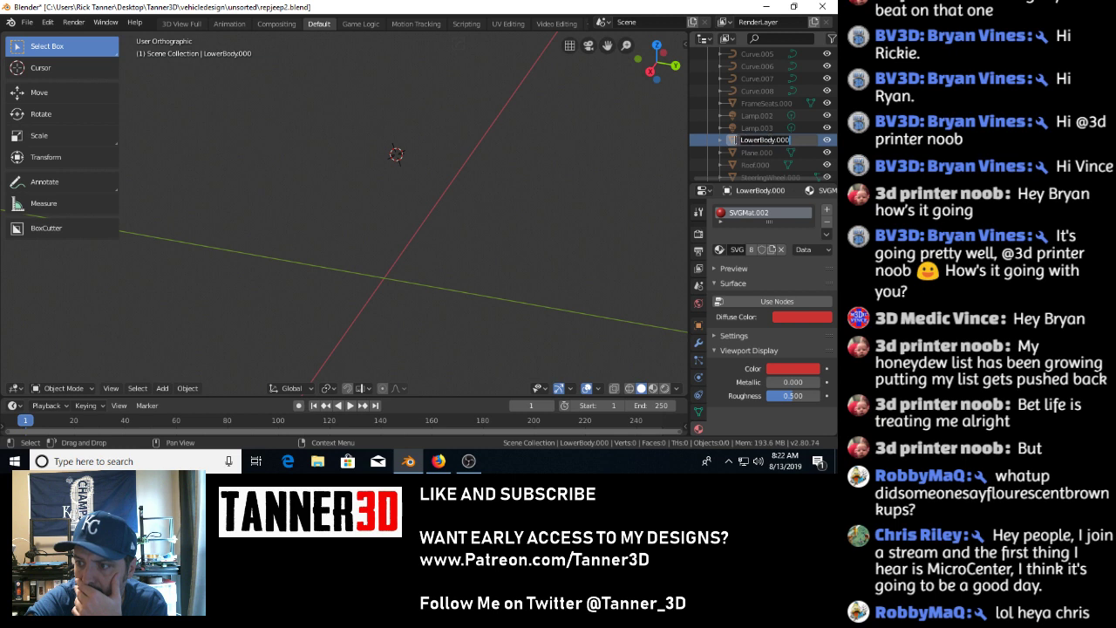
key("KP_Decimal")
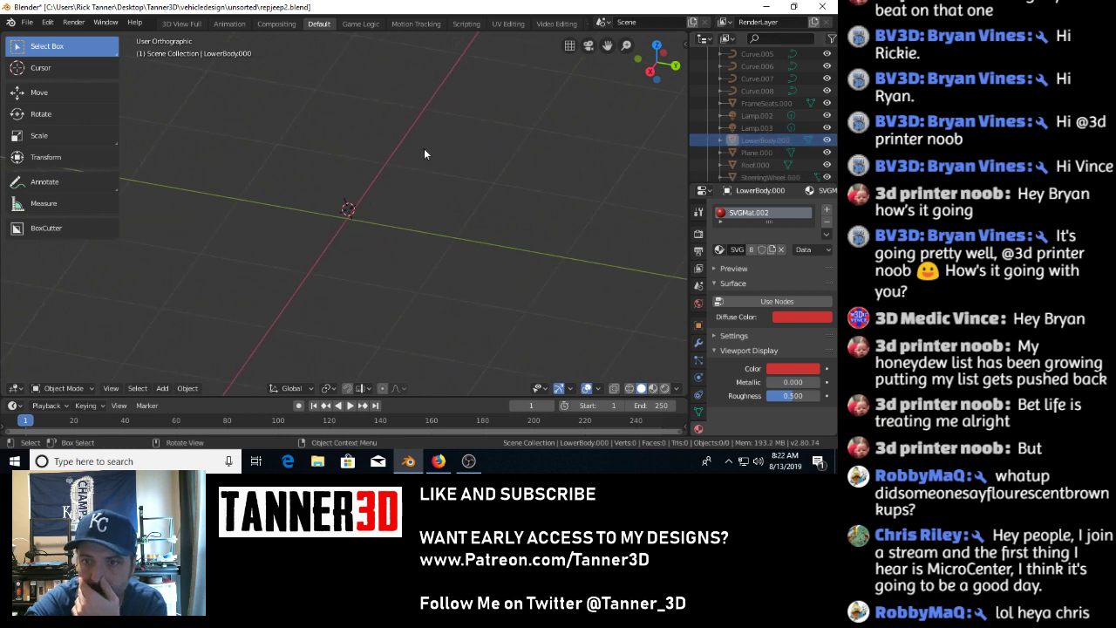
middle_click_drag(423, 153, 424, 153)
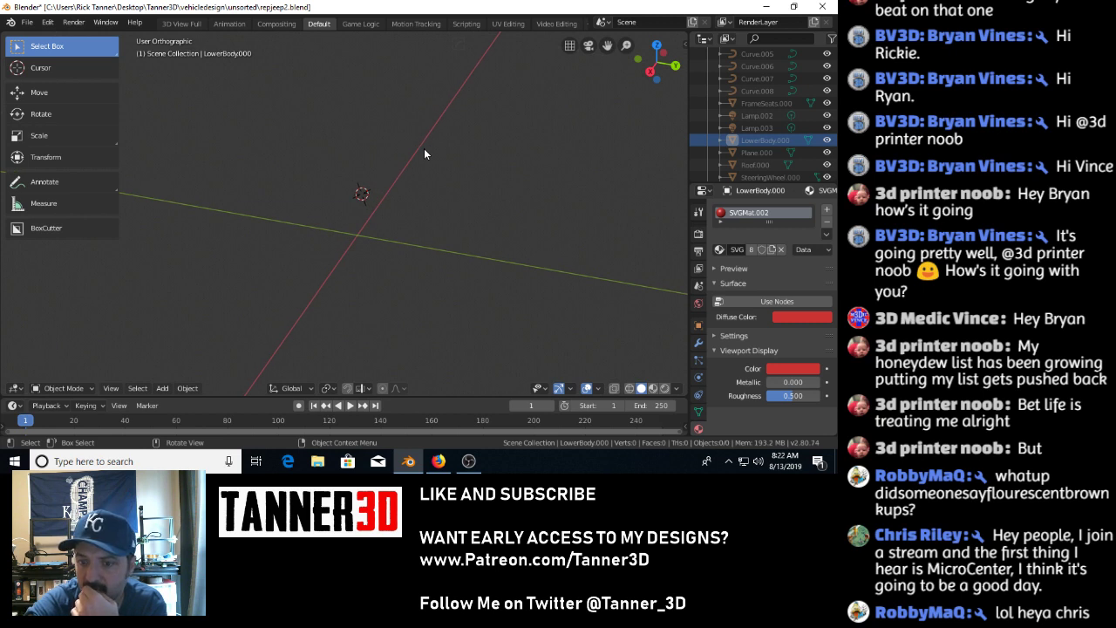
scroll(769, 133, "up", 4)
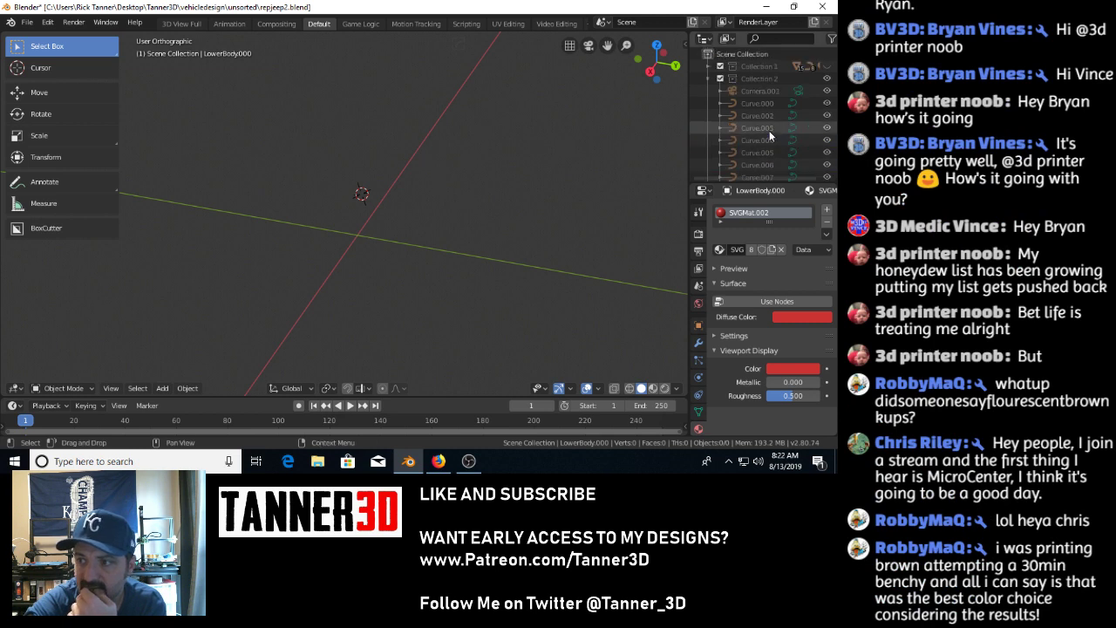
left_click(708, 80)
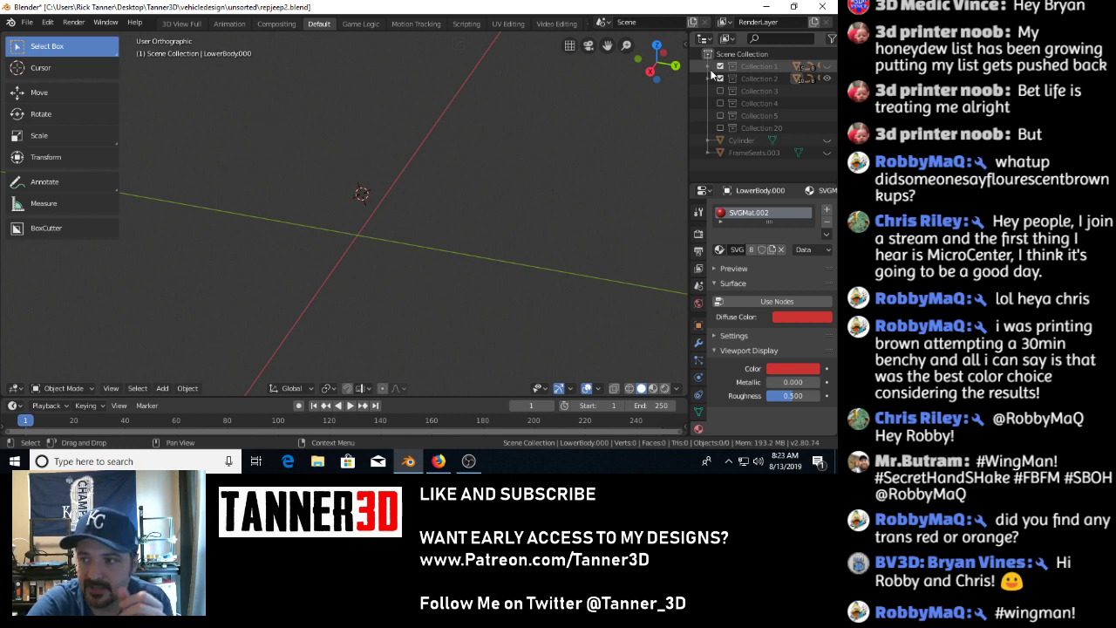
Unhide Collection 1 along with the Cylinder and FrameSeats.003 objects.
left_click(827, 71)
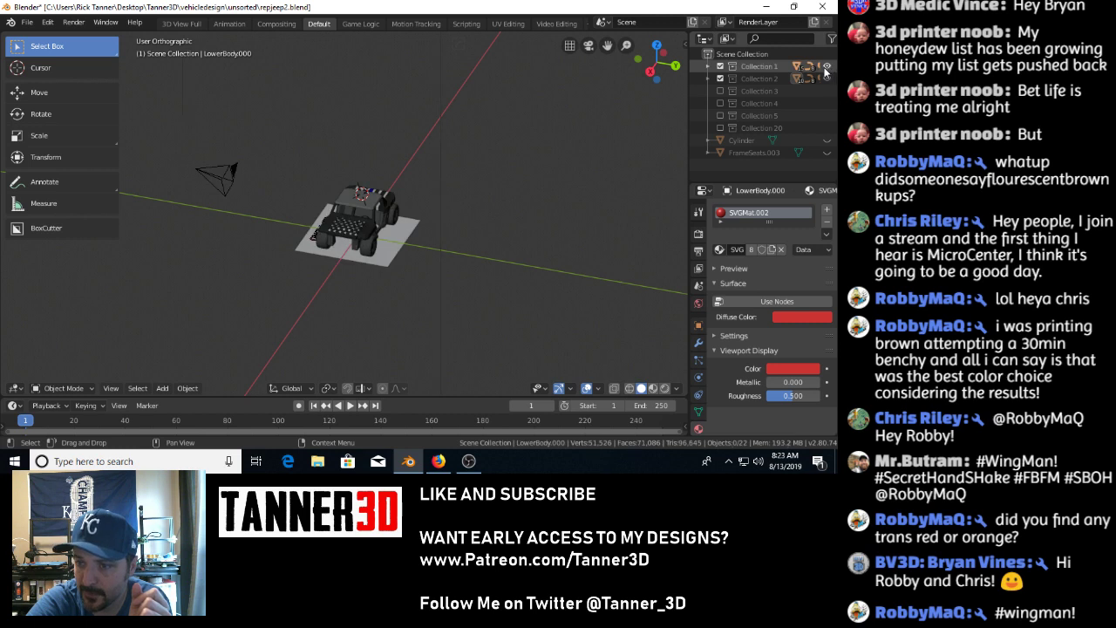
left_click(828, 151)
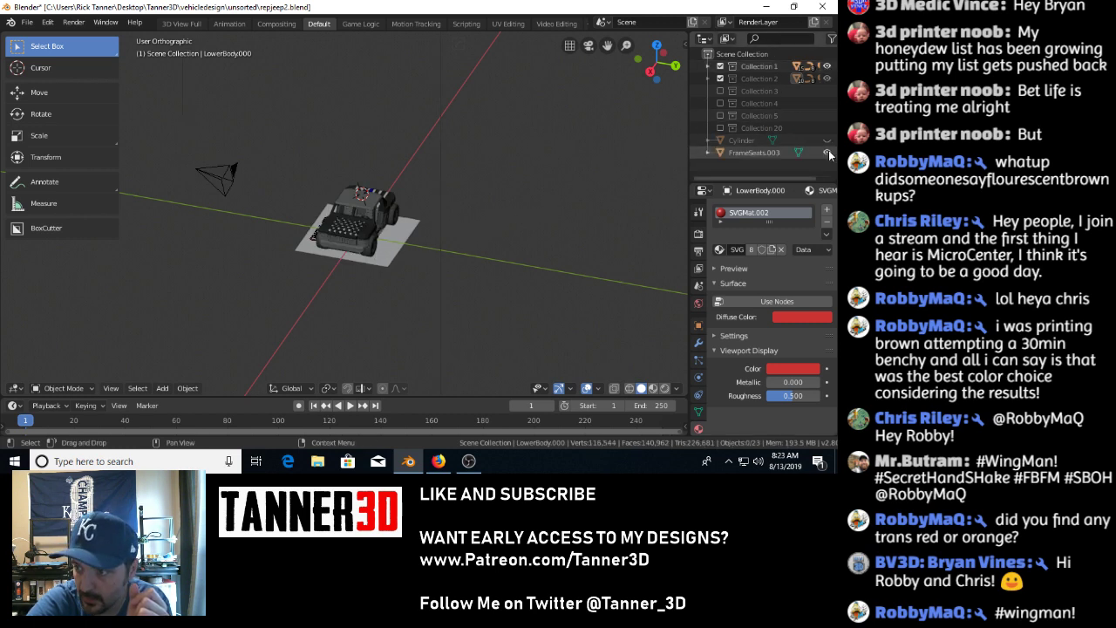
left_click(828, 140)
Zoom in and orbit from a low front three-quarter view up to the grille, hood and cab.
scroll(304, 242, "up", 5)
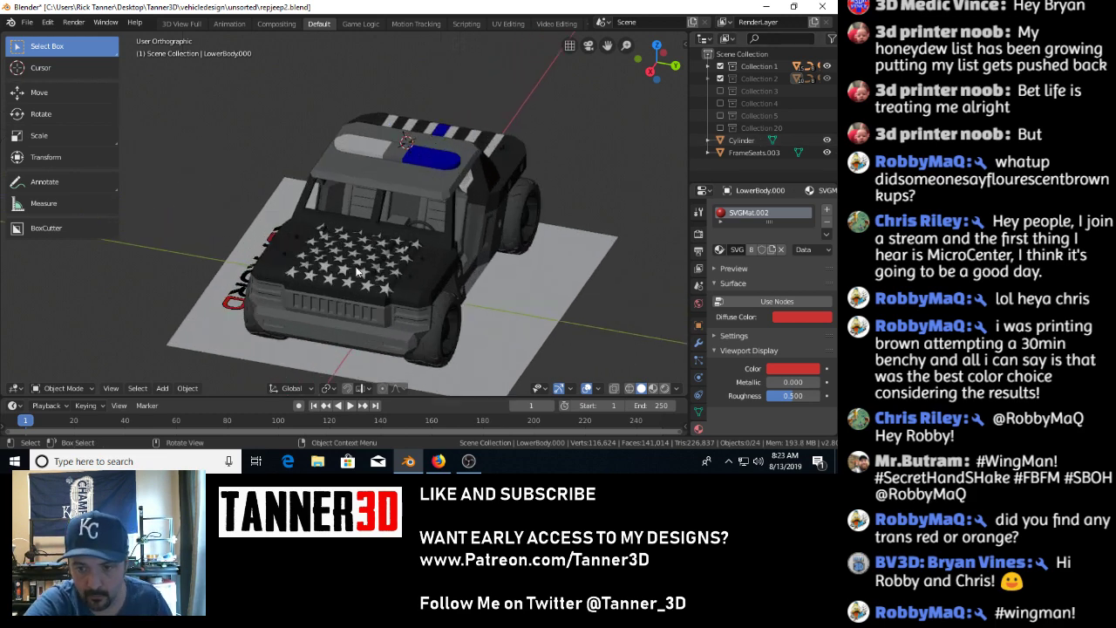
middle_click_drag(349, 261, 421, 262)
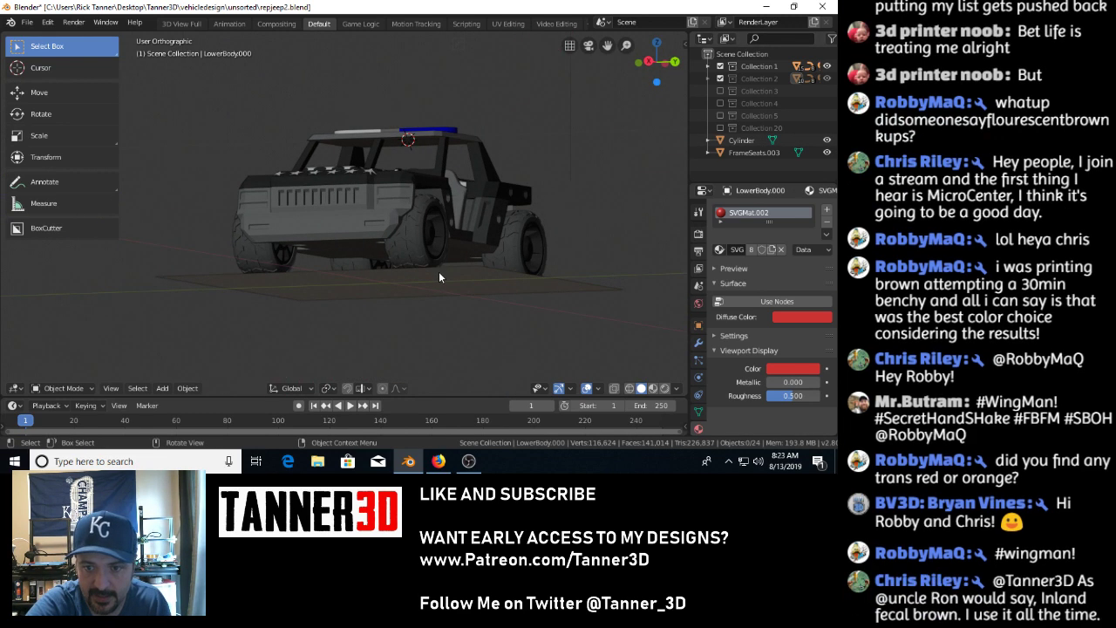
scroll(410, 255, "up", 4)
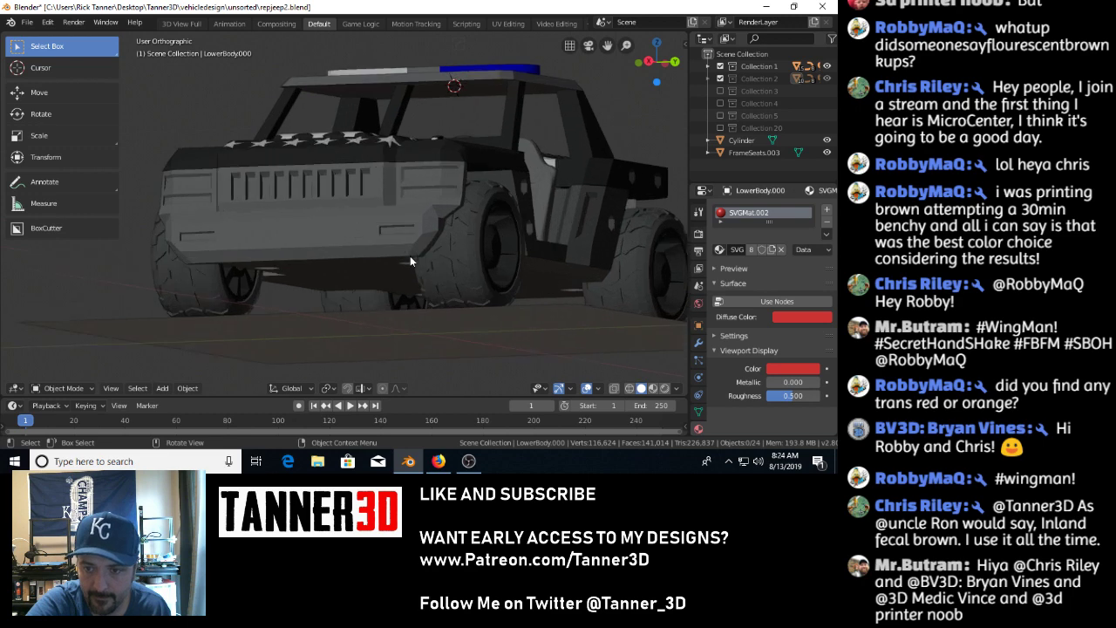
middle_click_drag(428, 234, 475, 254)
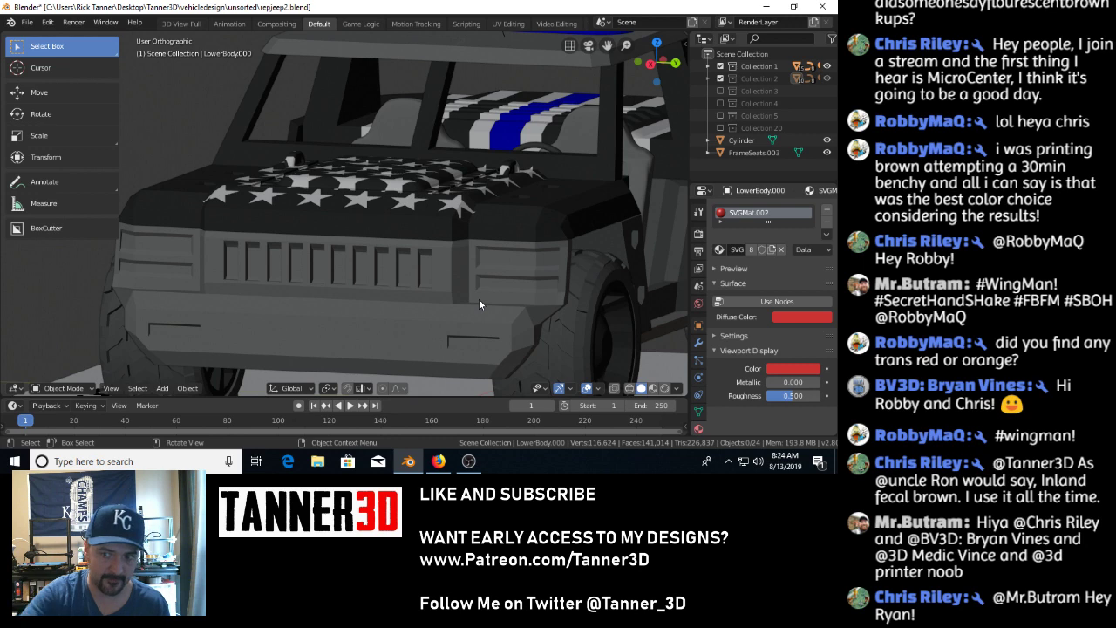
Edit the FrameSeats.003 mesh and select faces on the front side vent's lower strip.
left_click(543, 259)
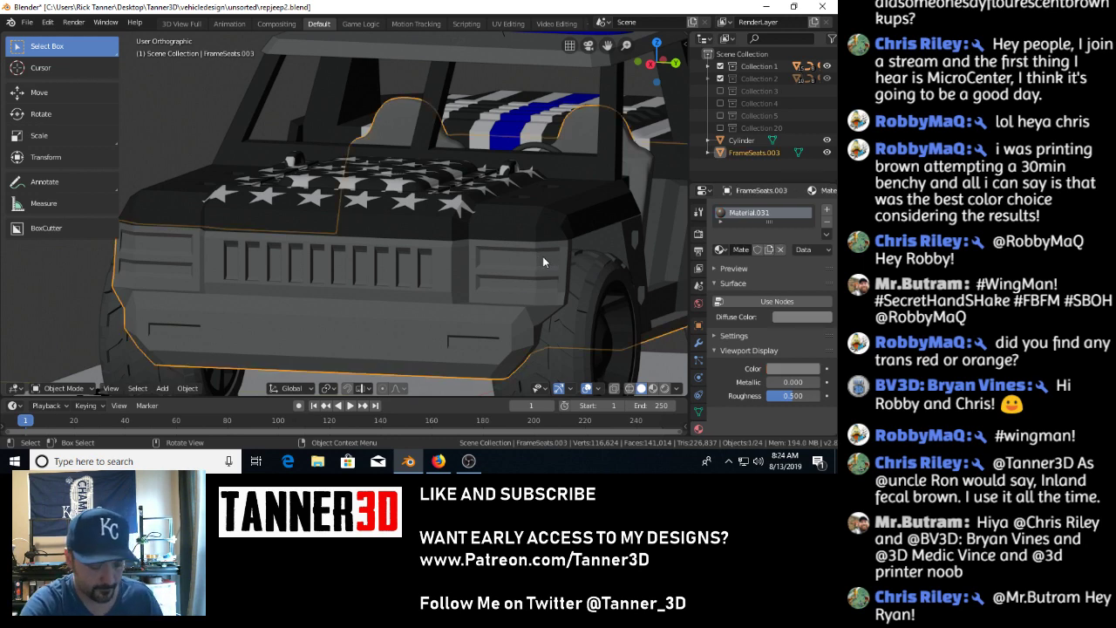
key("Tab")
scroll(549, 265, "up", 3)
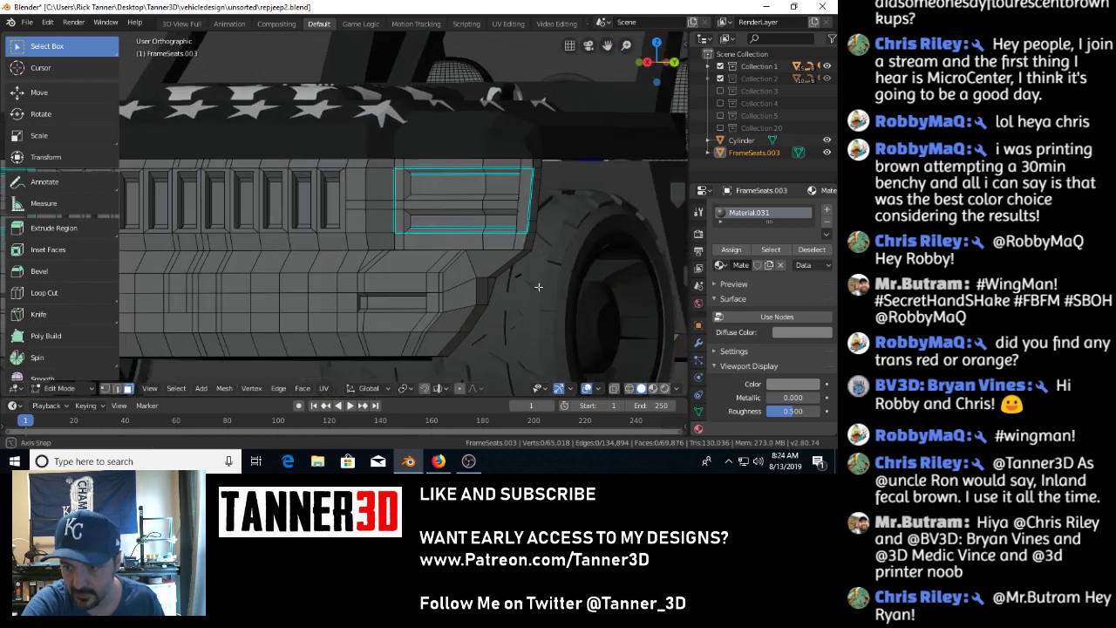
middle_click_drag(538, 287, 534, 285)
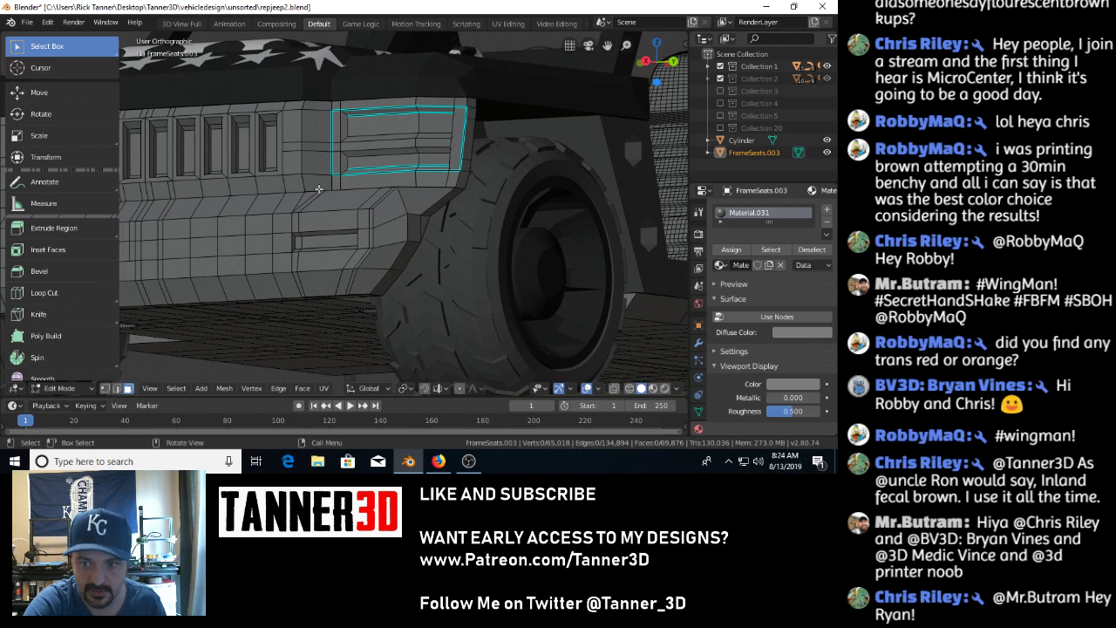
left_click(375, 131)
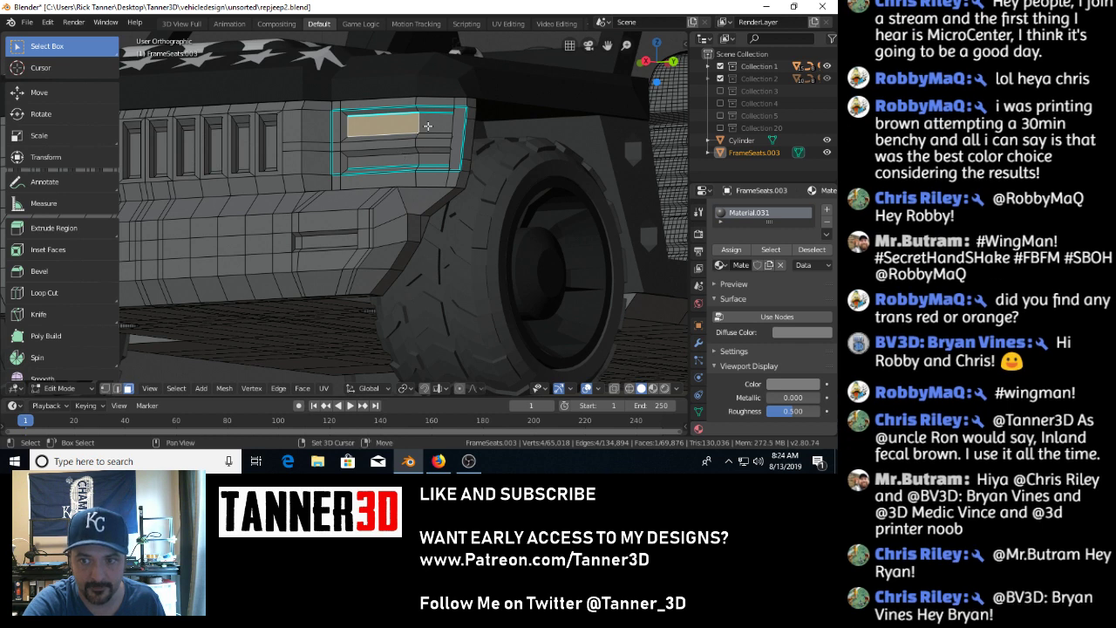
left_click(427, 126, "shift")
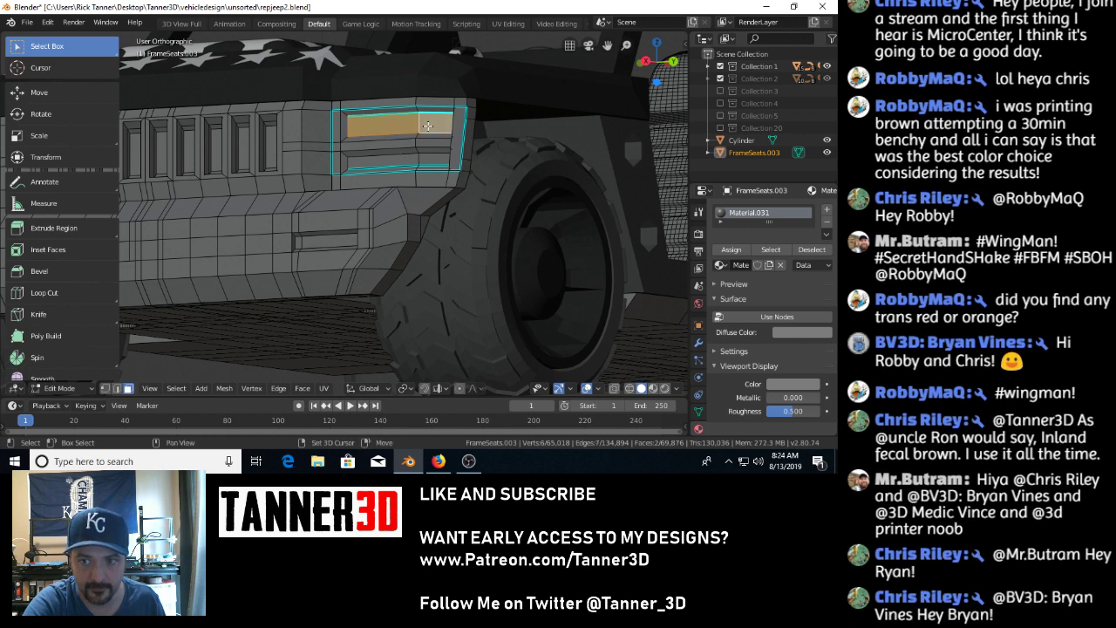
left_click(393, 161)
left_click(431, 162, "shift")
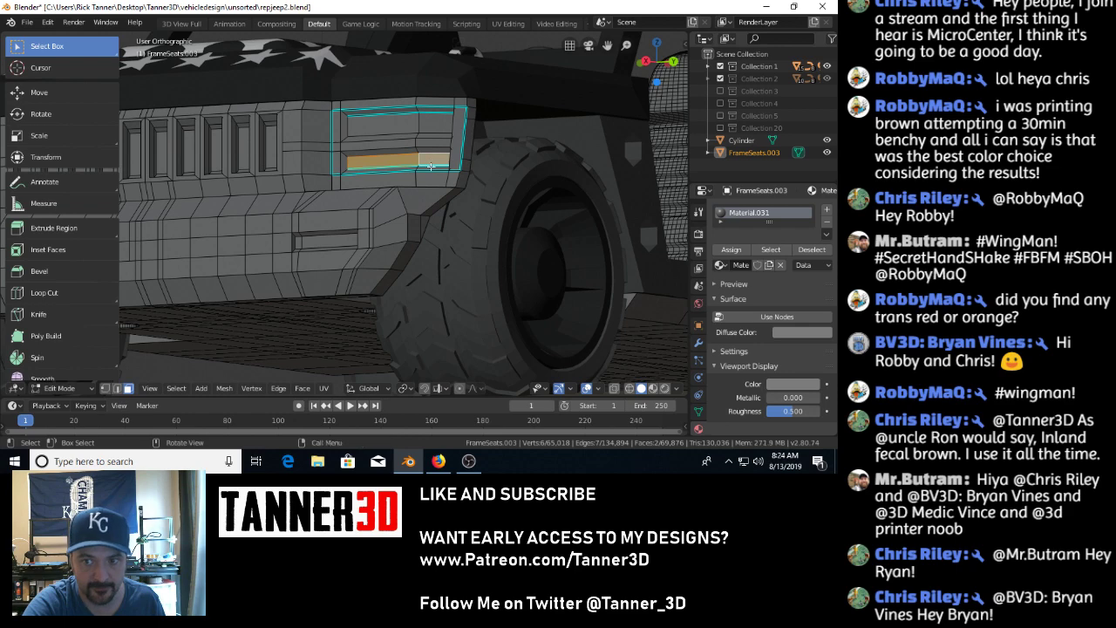
Orbit round to the striped hood, zoom in on it, and return to Object Mode.
scroll(418, 204, "down", 8)
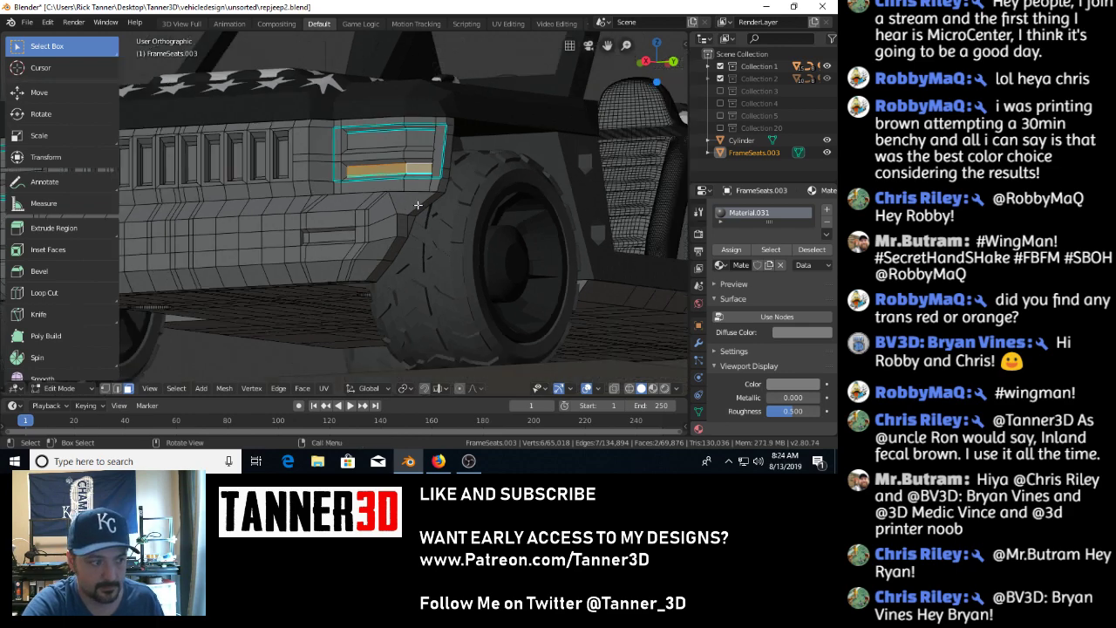
middle_click_drag(519, 193, 335, 222)
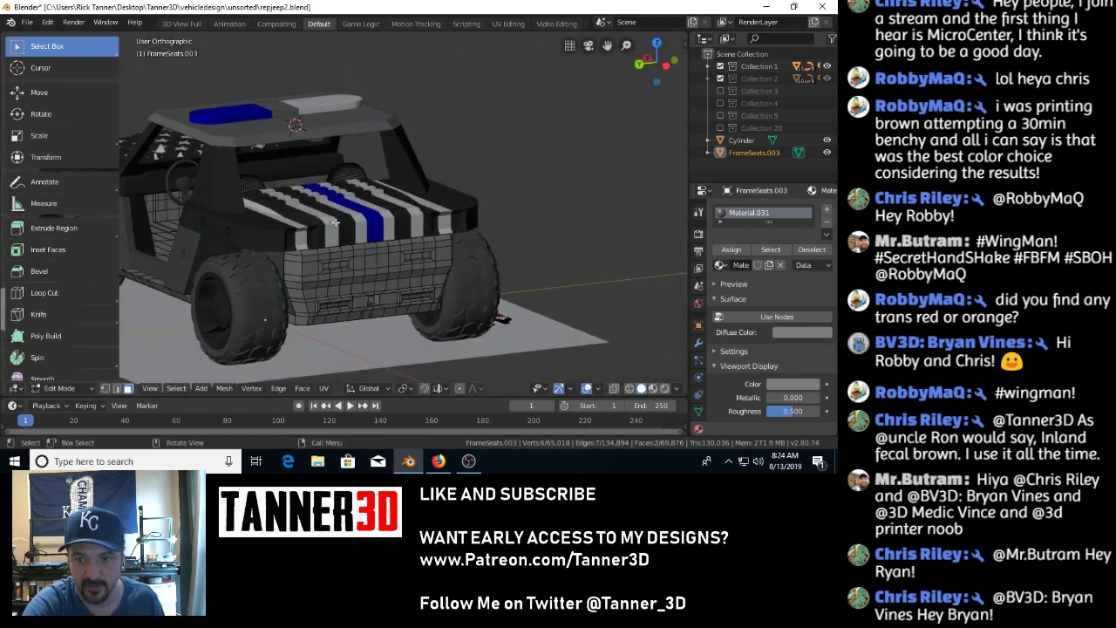
scroll(335, 223, "up", 3)
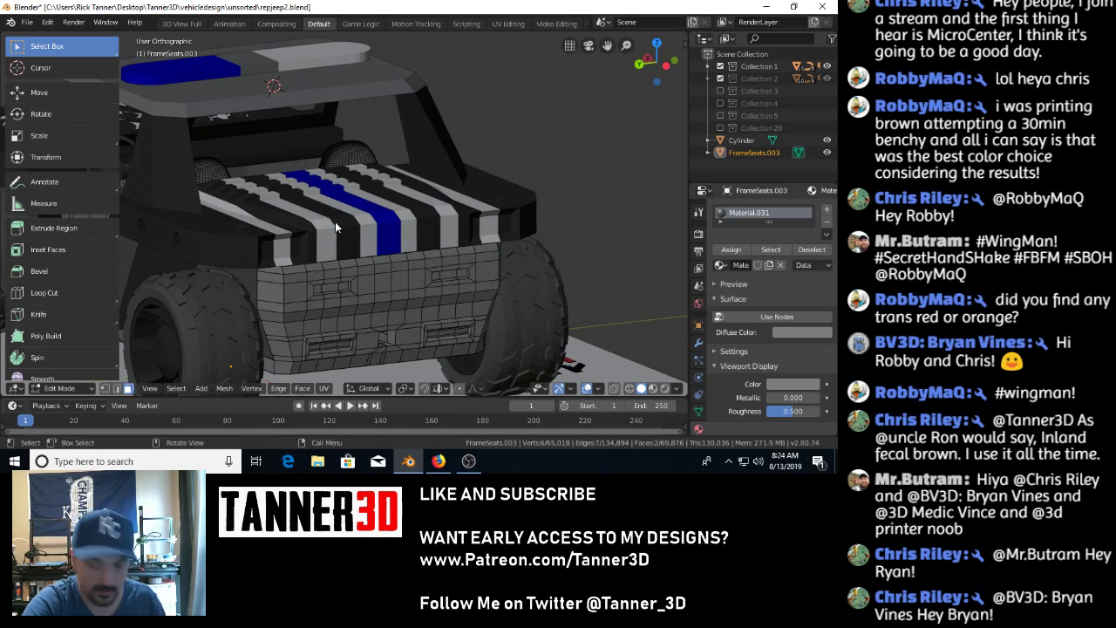
key("Tab")
Select the body shell UpperBody.001, enter Edit Mode, and zoom in on its hood corner.
left_click(437, 201)
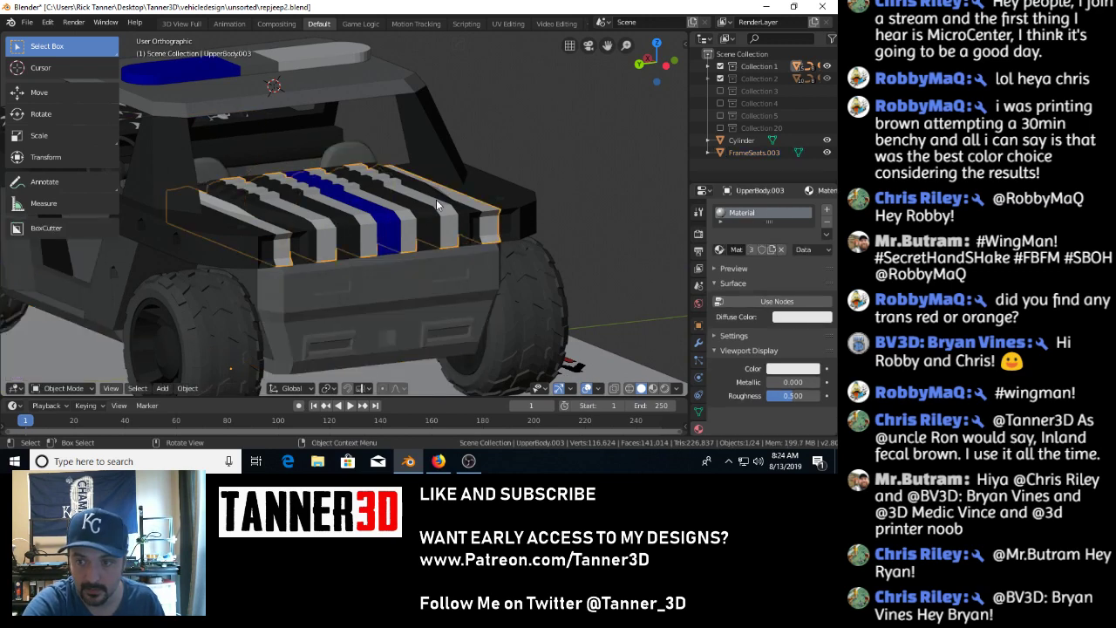
left_click(512, 204)
scroll(513, 212, "up", 2)
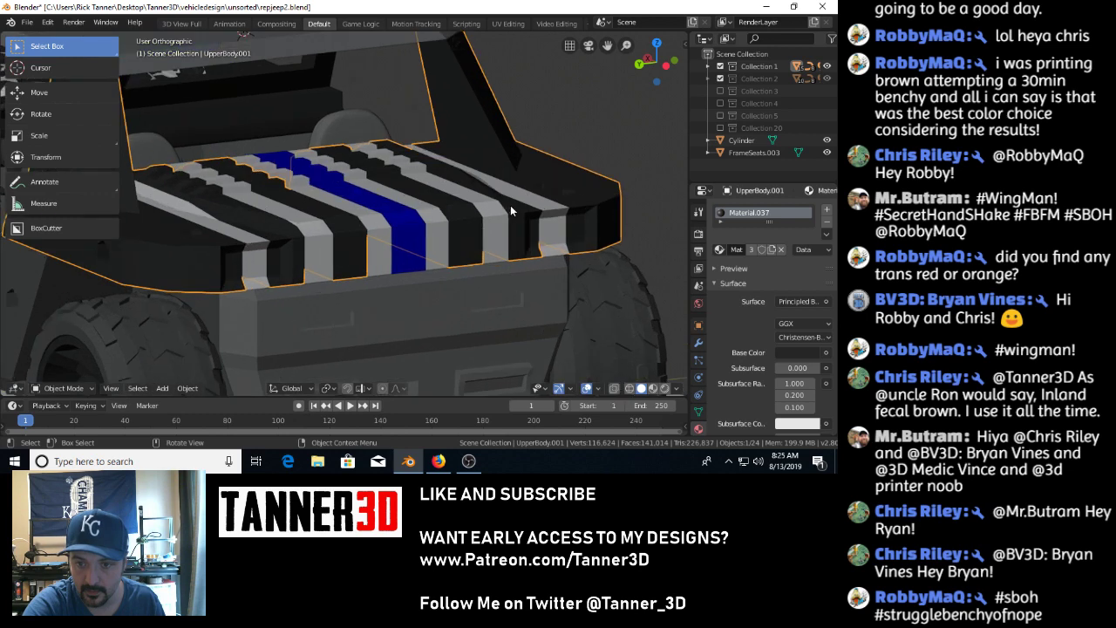
key("Tab")
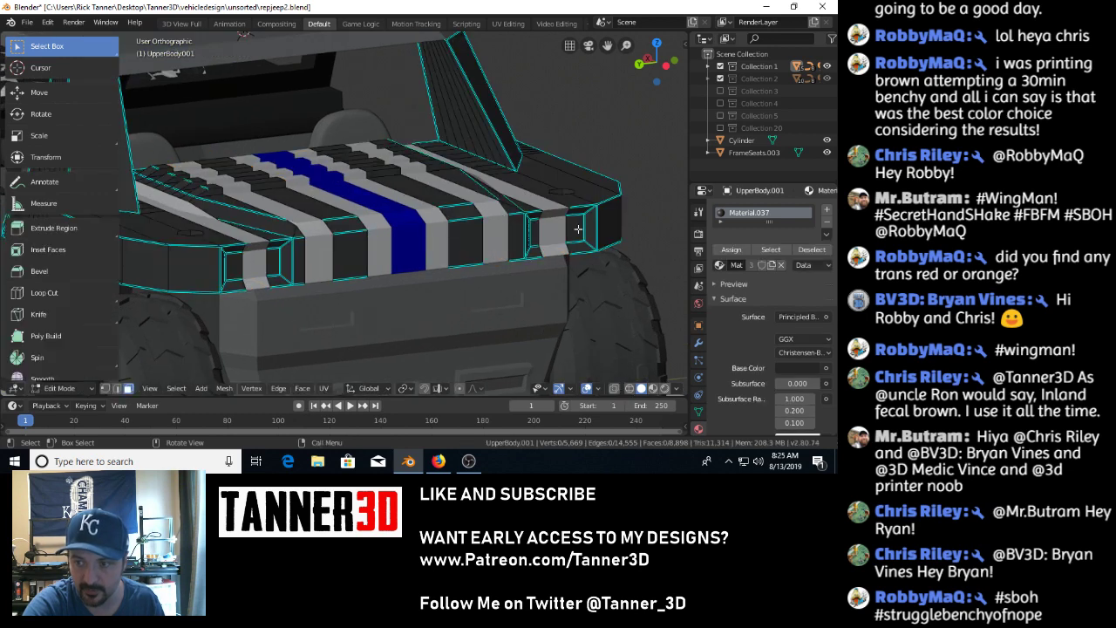
scroll(548, 220, "up", 4)
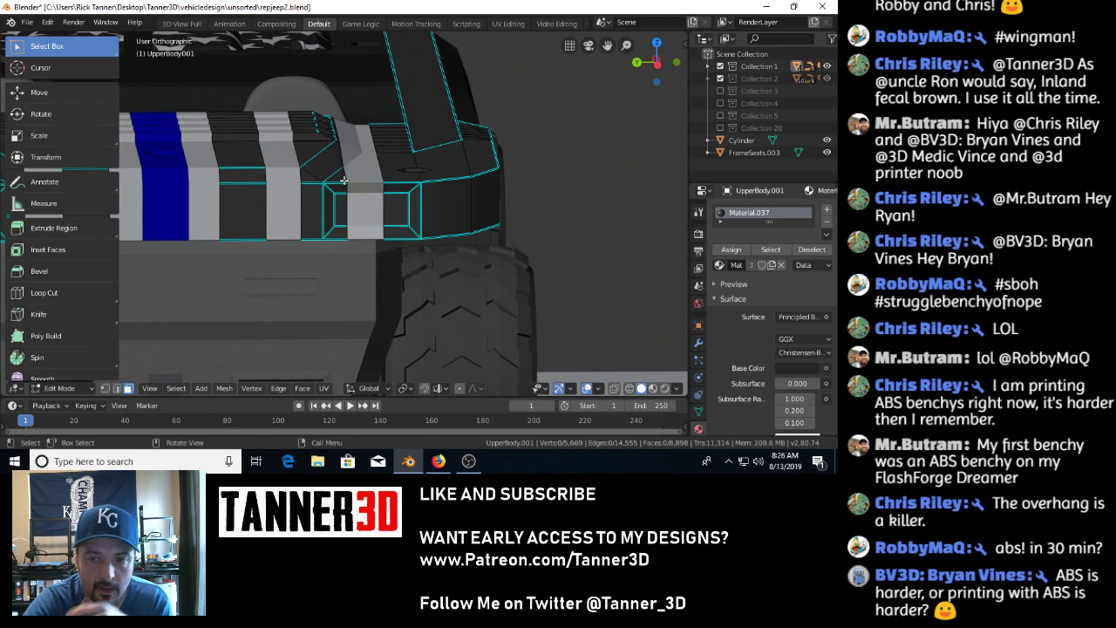
scroll(344, 180, "down", 3)
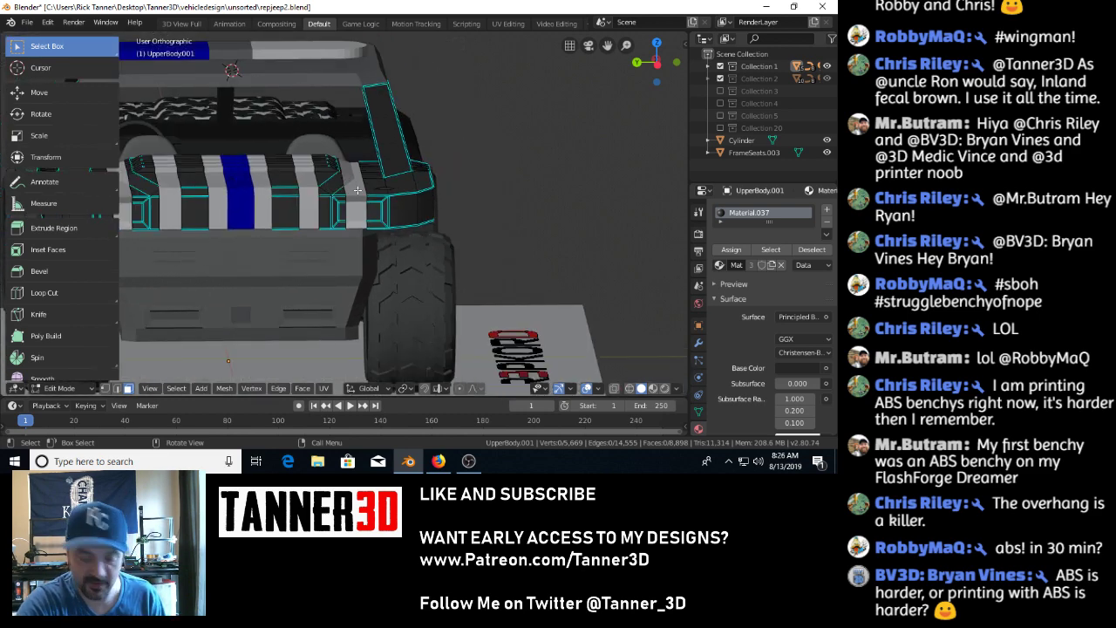
Return to Object Mode, deselect everything, and zoom out to a front three-quarter view of the jeep.
key("Tab")
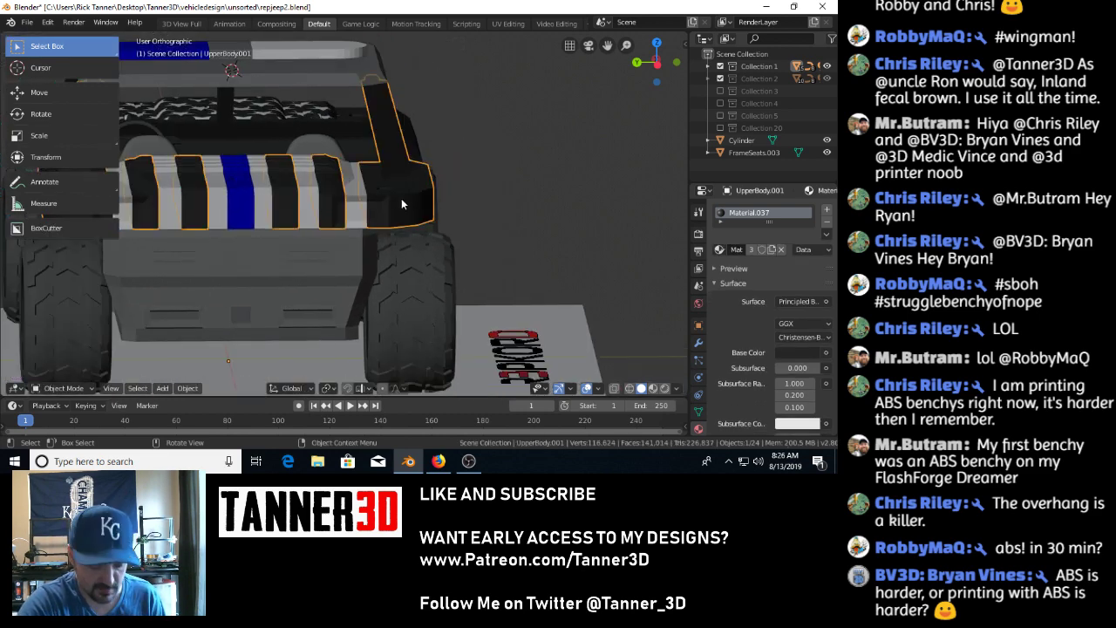
key("a")
key("alt+a")
scroll(472, 208, "down", 4)
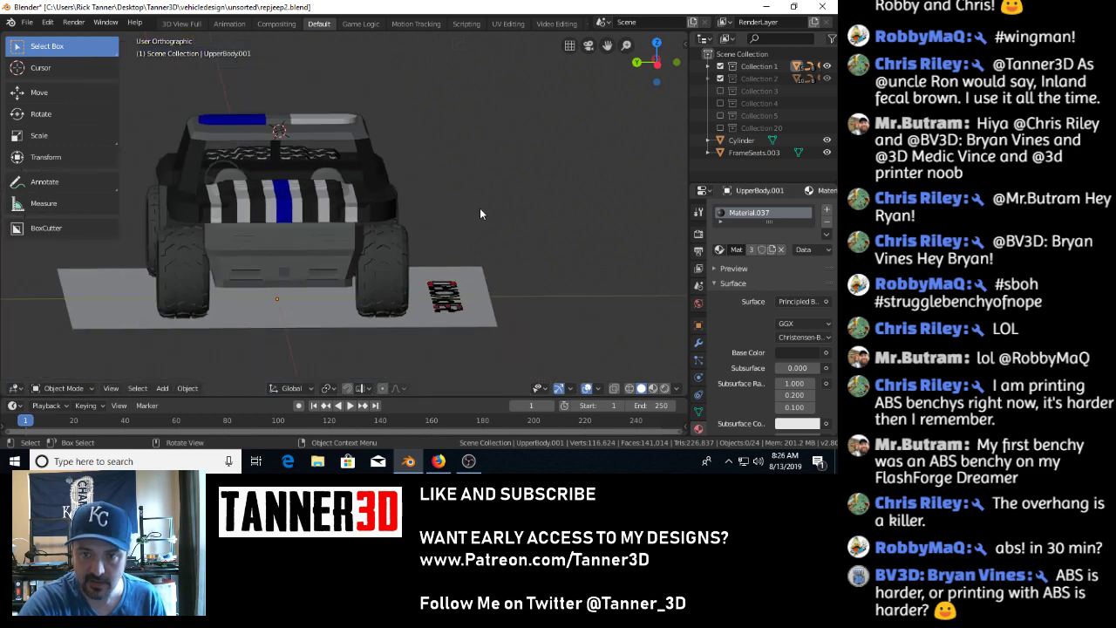
middle_click_drag(480, 211, 432, 279)
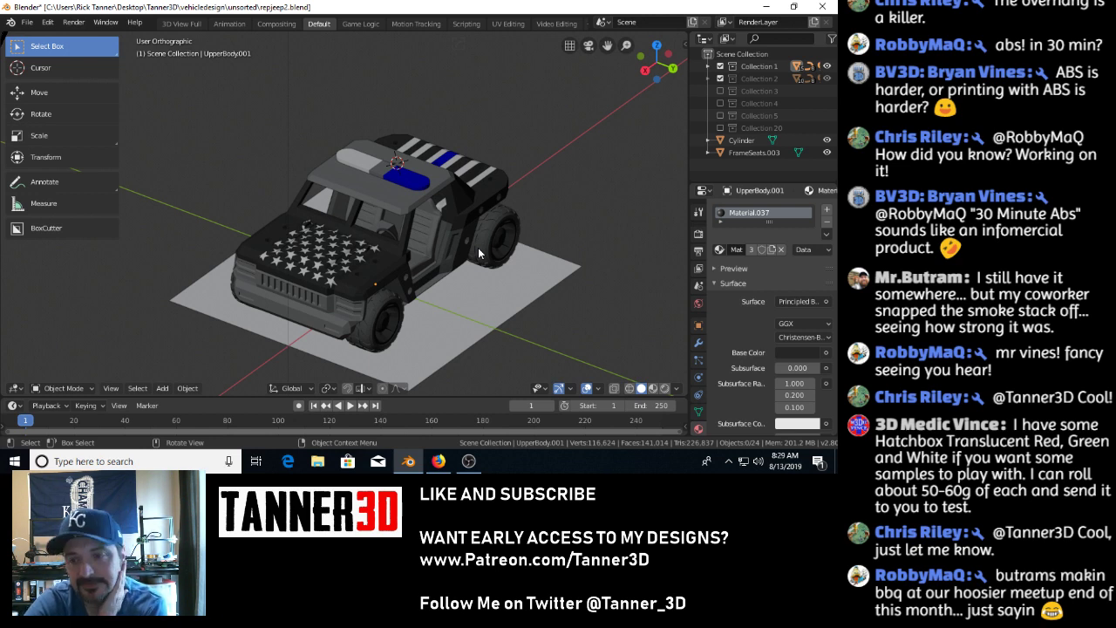
scroll(527, 235, "down", 2)
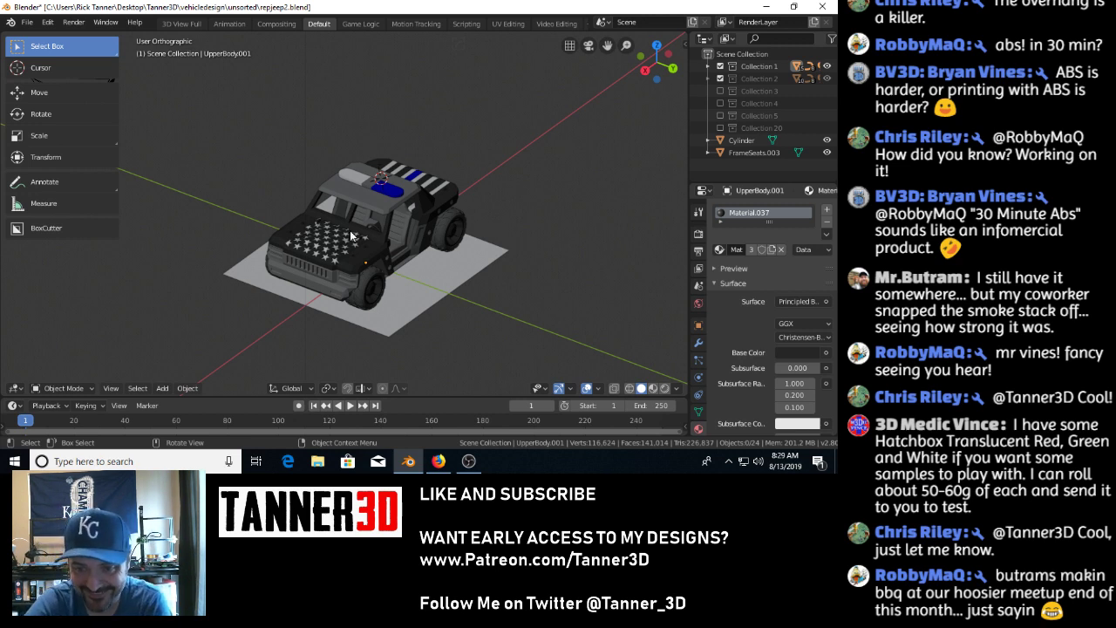
middle_click_drag(292, 235, 467, 238)
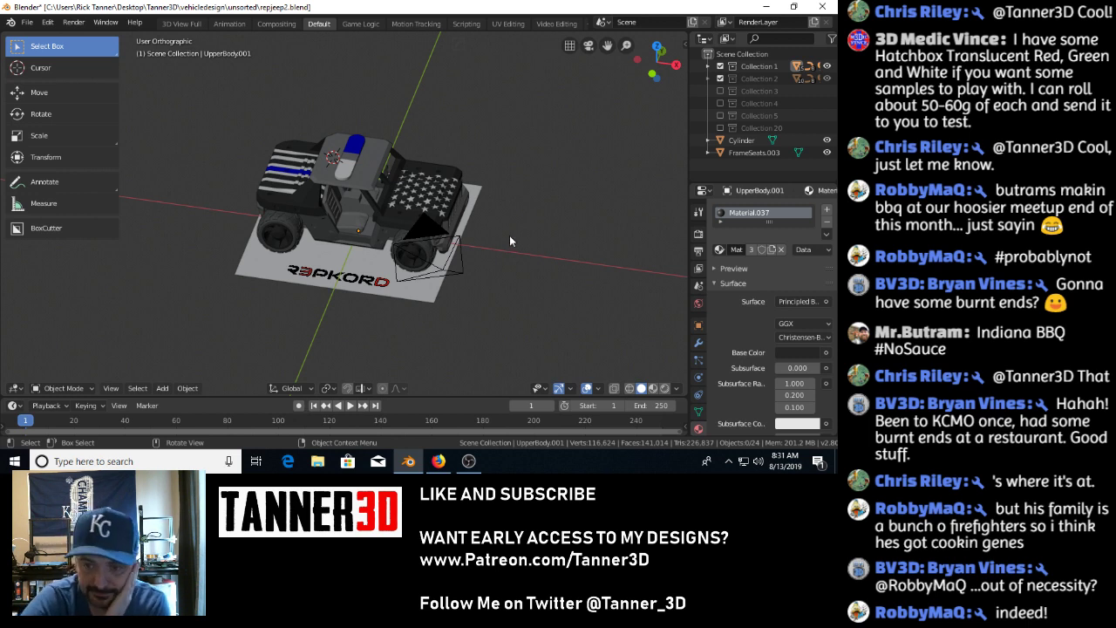
Orbit the view horizontally so the jeep's far side faces the camera.
middle_click_drag(537, 223, 310, 231)
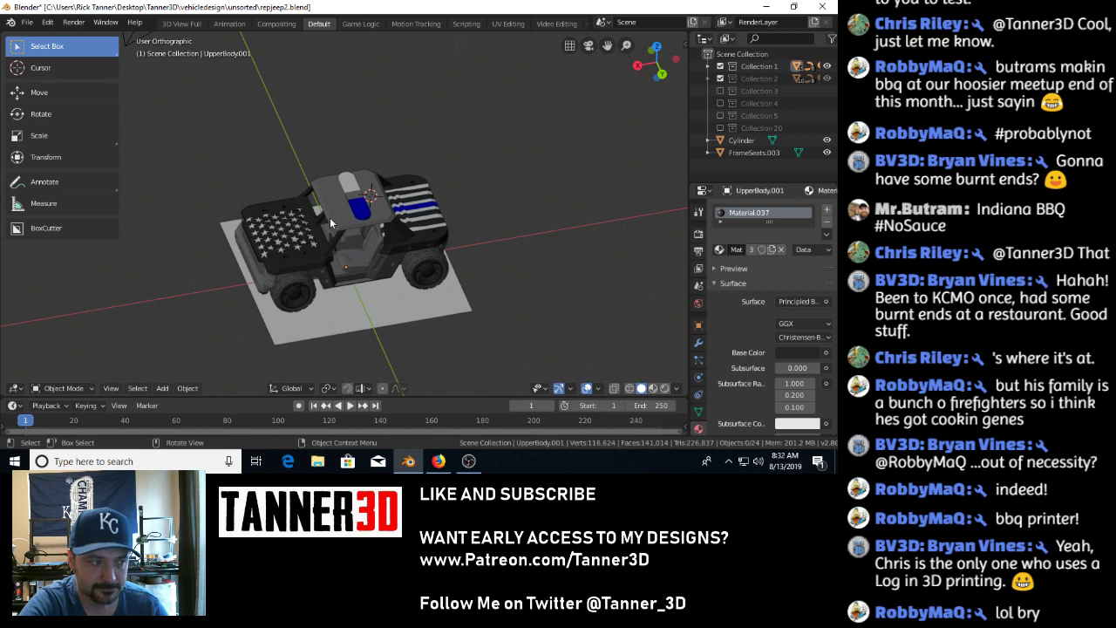
Delete the white ground plane from under the jeep.
scroll(417, 209, "up", 3)
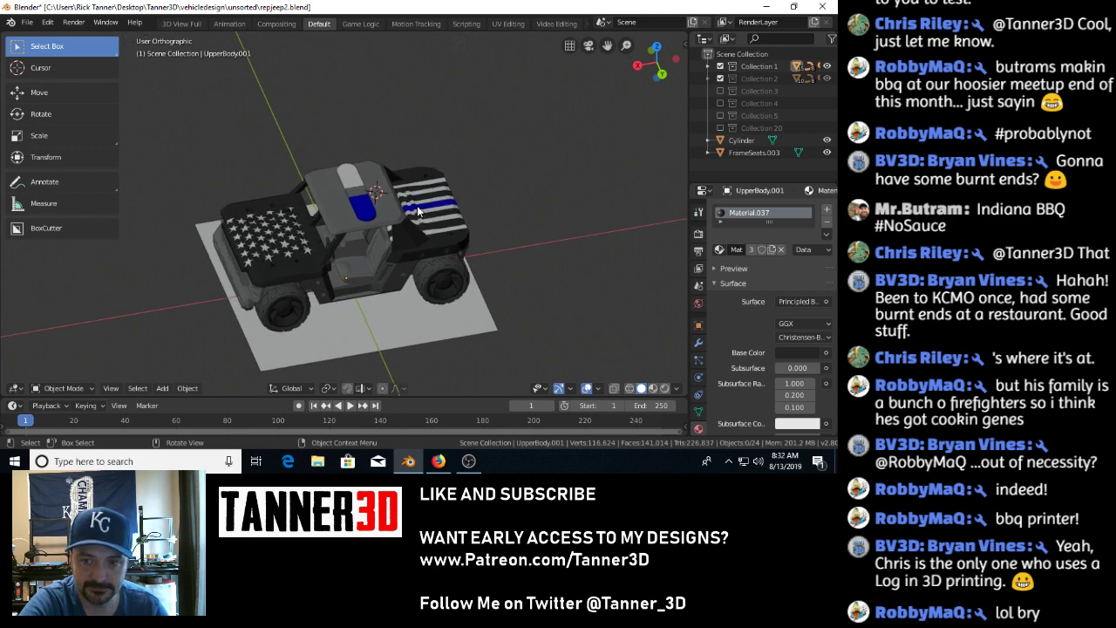
middle_click_drag(417, 209, 374, 176)
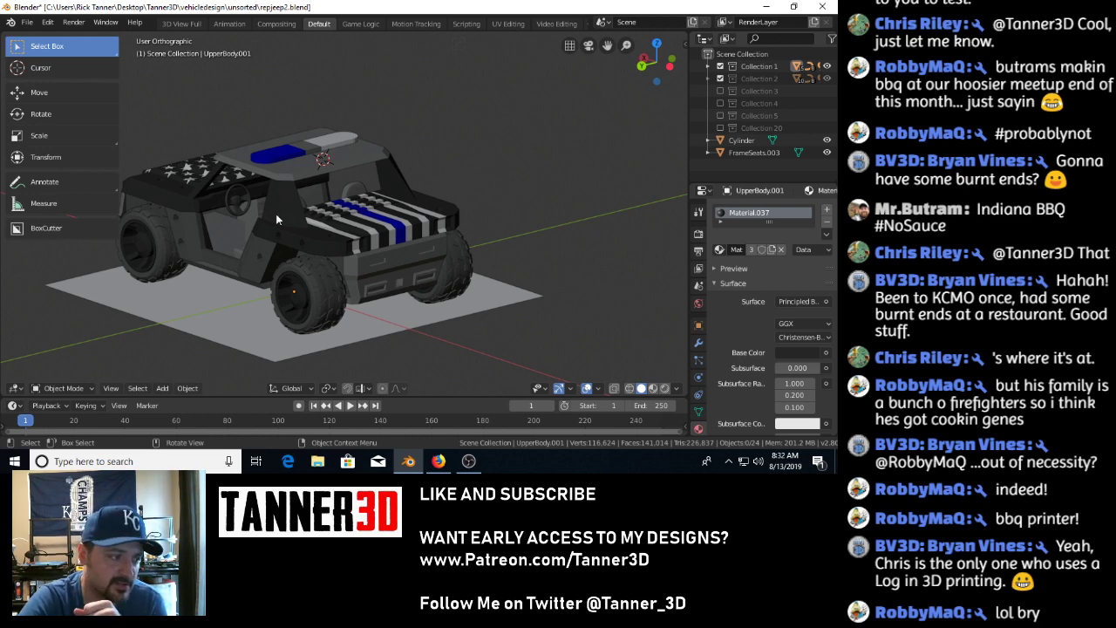
middle_click_drag(235, 217, 450, 249)
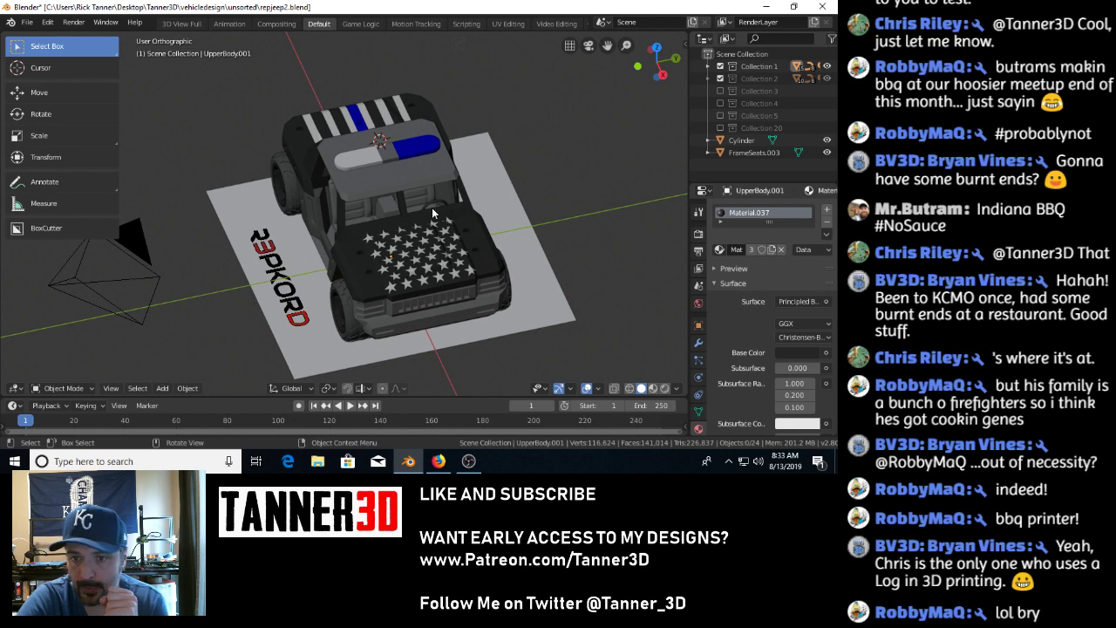
middle_click_drag(431, 207, 462, 179)
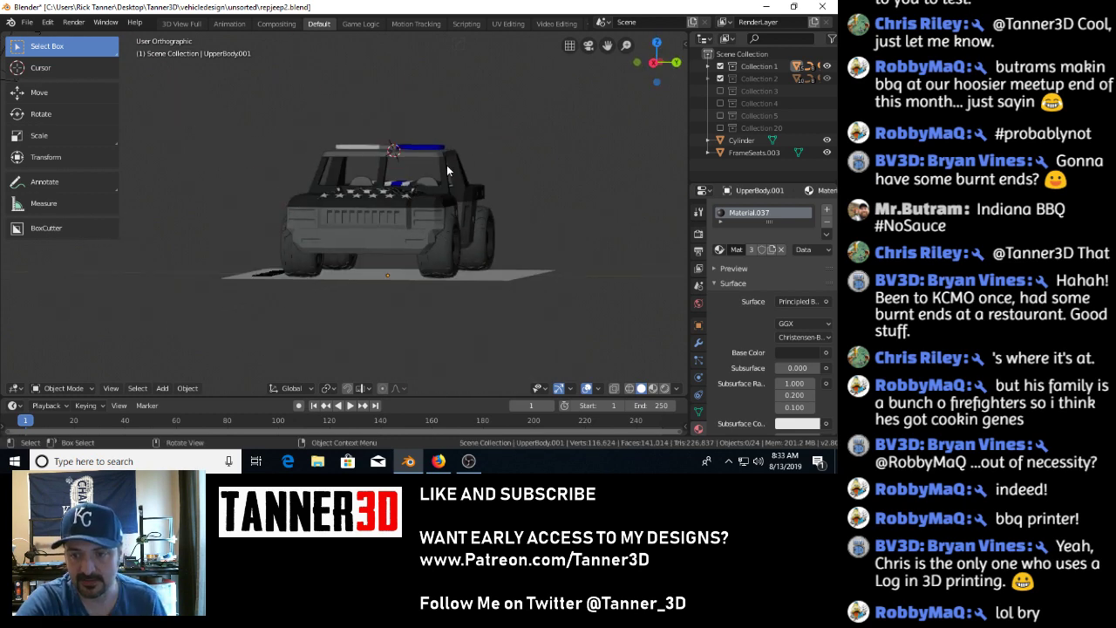
left_click(499, 278)
key("Delete")
middle_click_drag(497, 273, 401, 210)
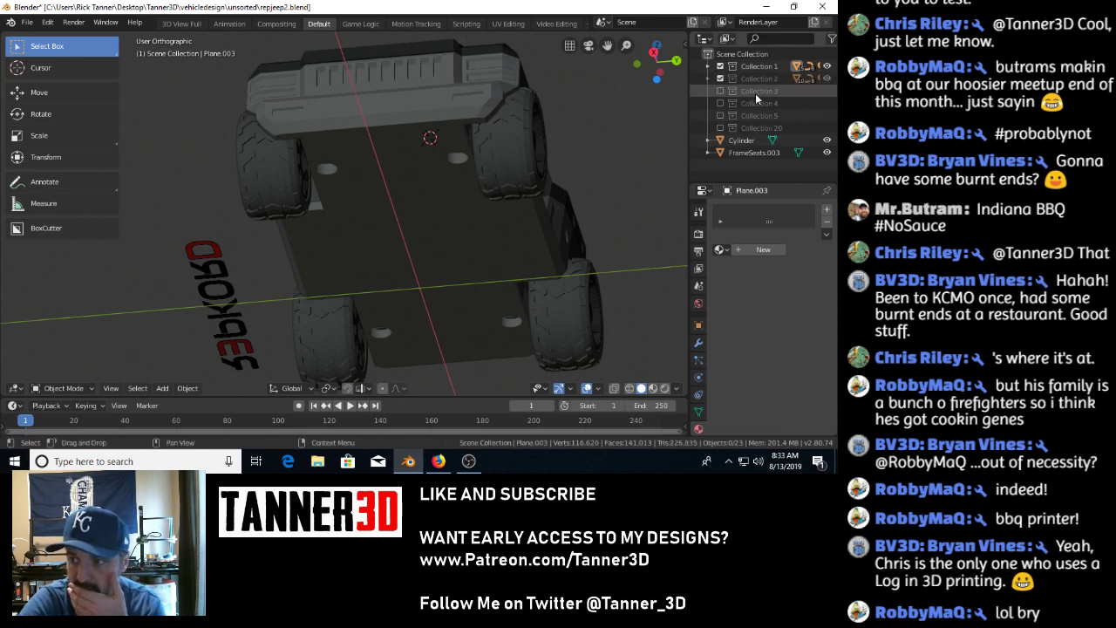
Expand Collection 1 in the Outliner and orbit to inspect the jeep's rear and underside.
left_click(709, 66)
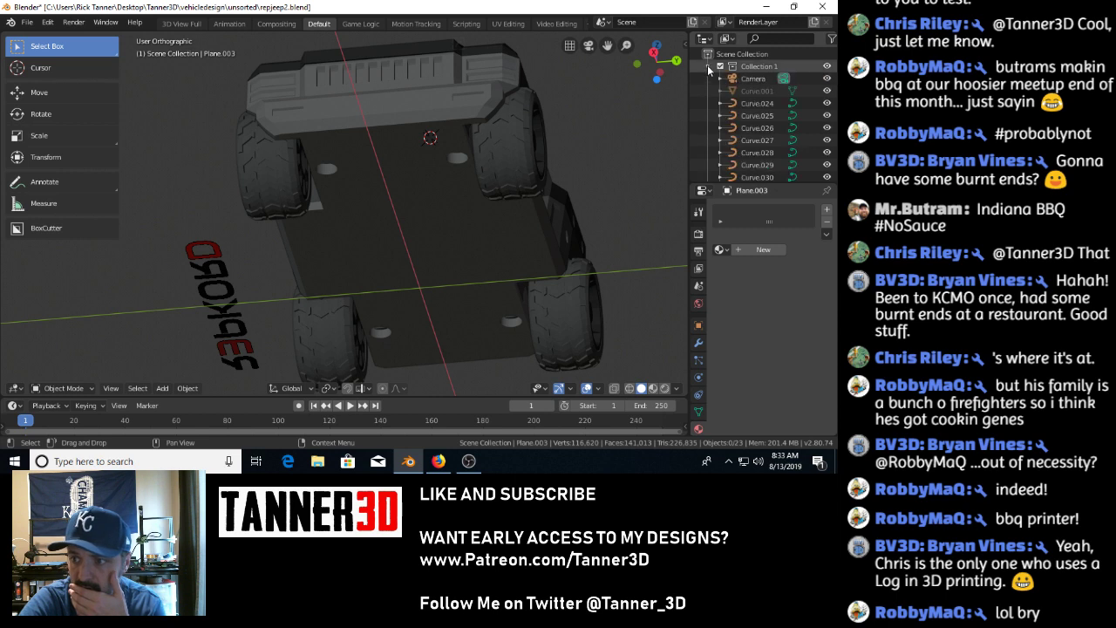
scroll(489, 218, "down", 5)
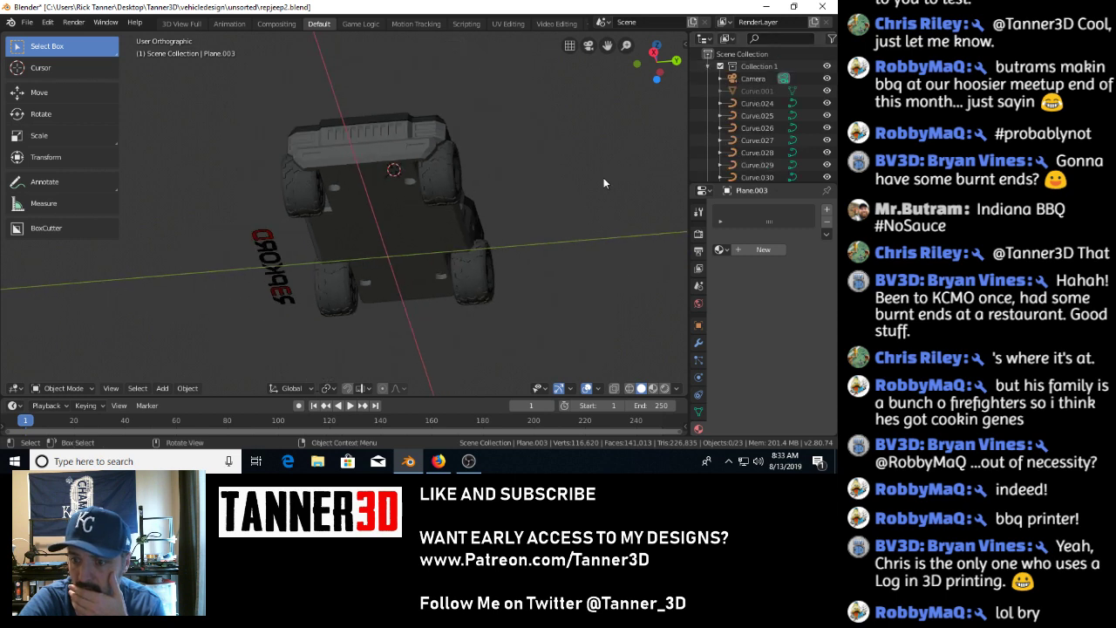
middle_click_drag(497, 218, 358, 172)
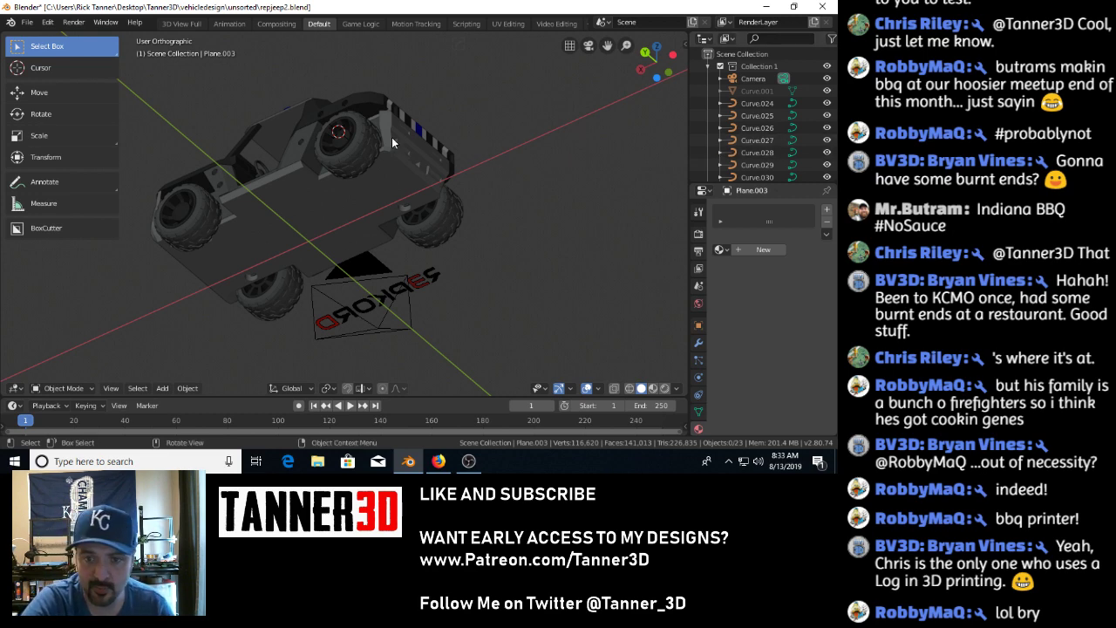
middle_click_drag(332, 164, 641, 269)
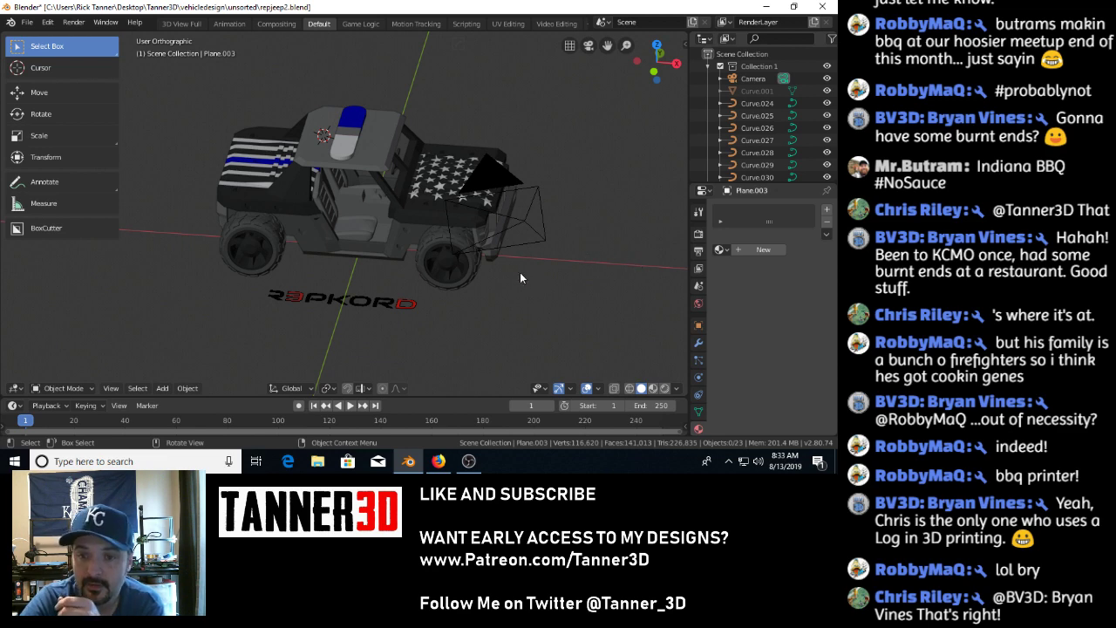
middle_click_drag(519, 272, 367, 259)
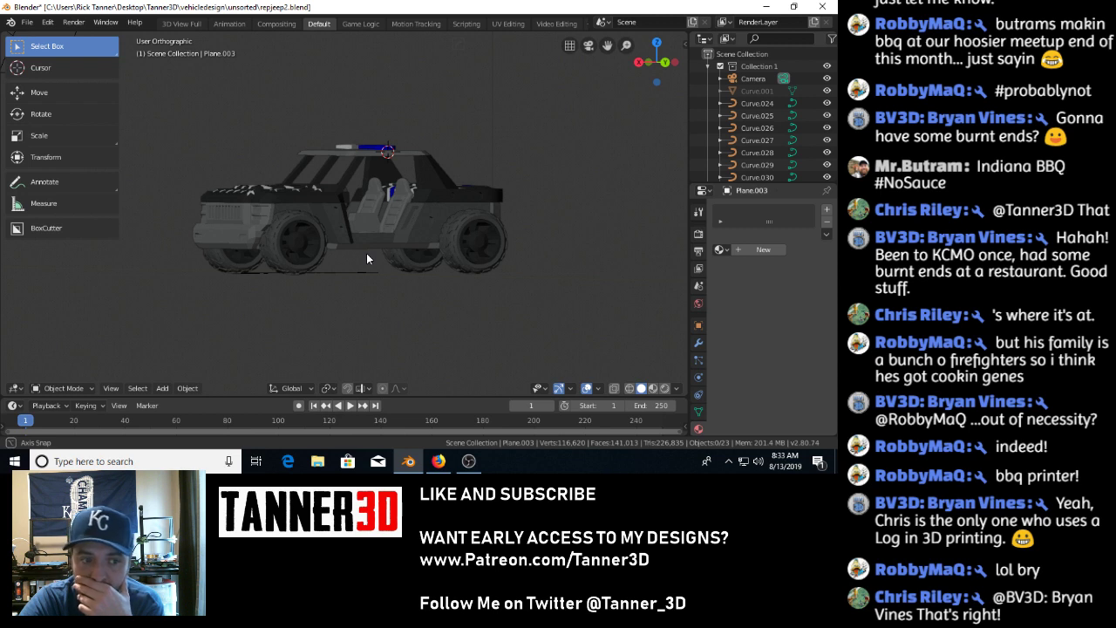
middle_click_drag(366, 259, 532, 185)
Load repjeep3.blend from the recent files list, discarding the current file's changes.
left_click(27, 22)
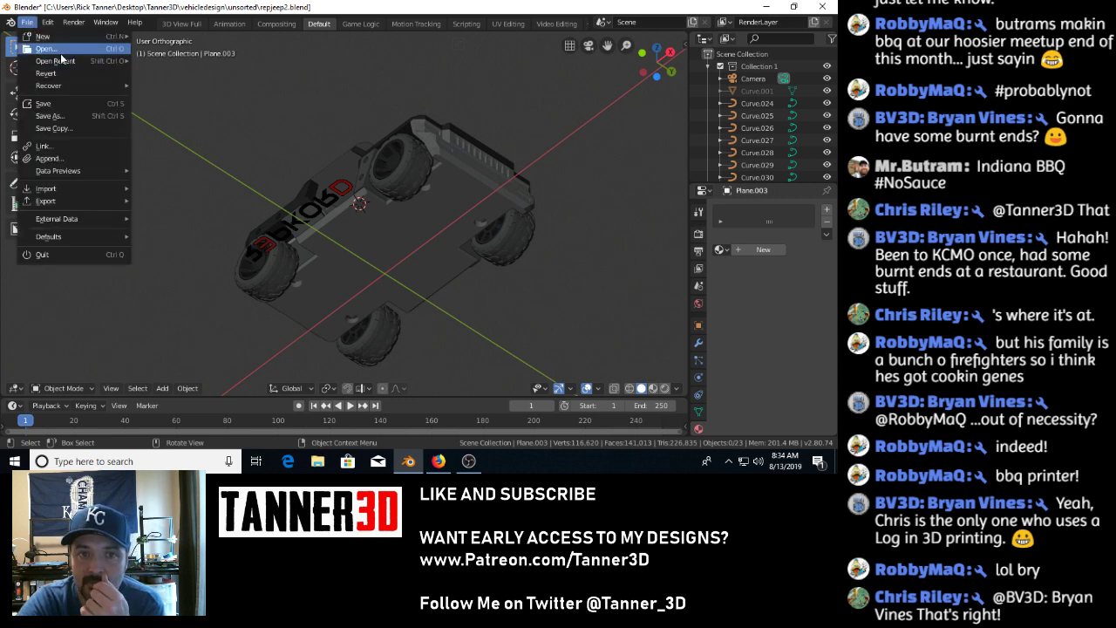
mouse_move(65, 64)
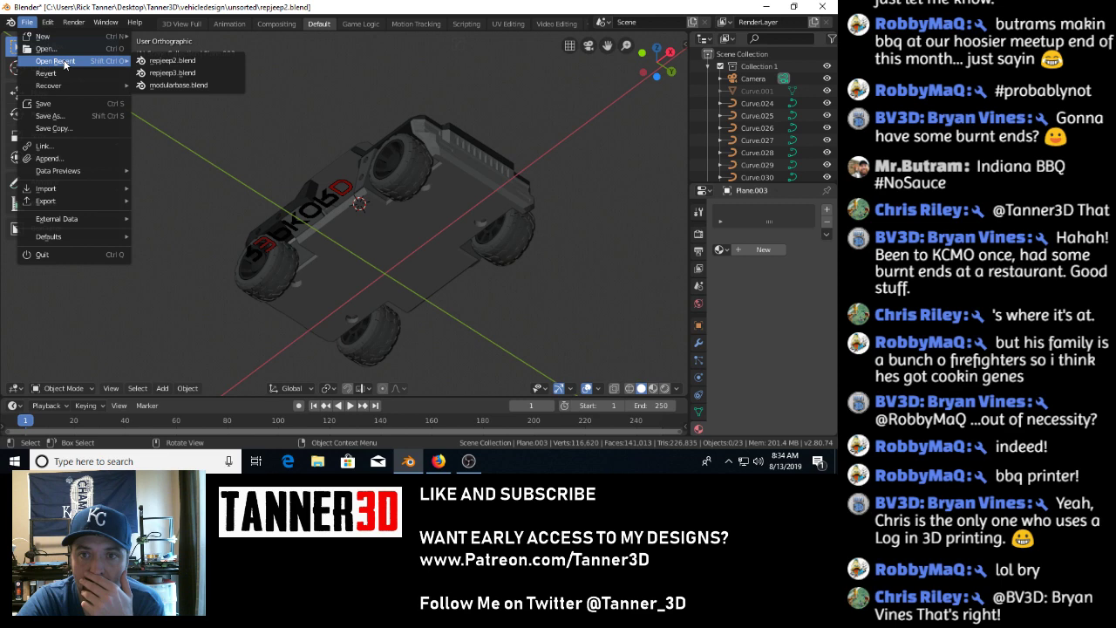
left_click(171, 73)
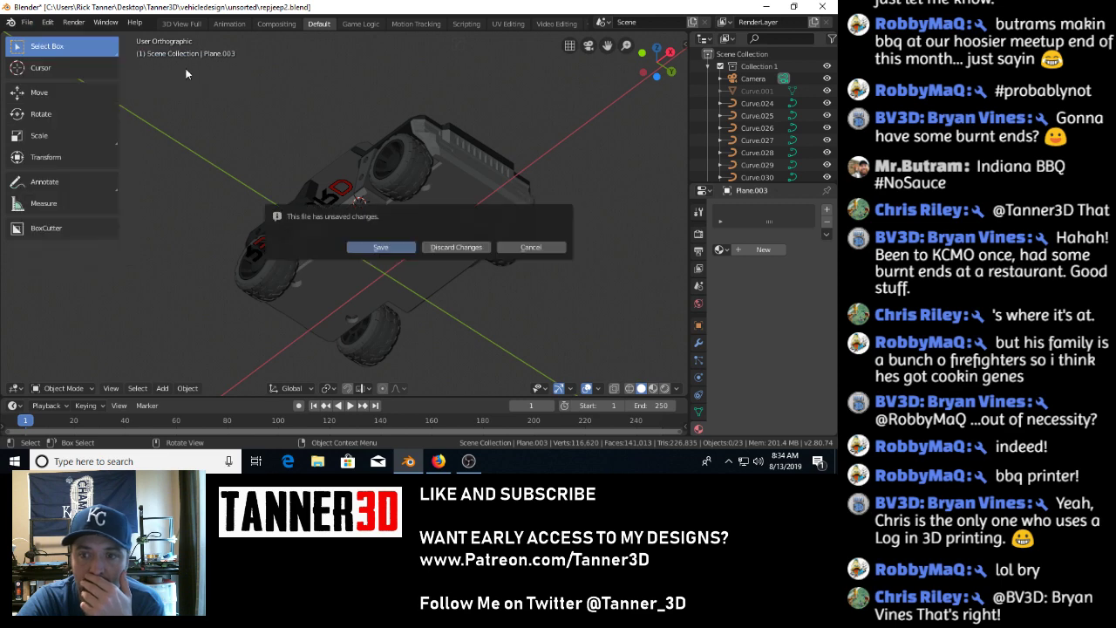
left_click(436, 249)
Select AxleSnapOn.002, WheelFront.001 and TireFront.003 together and copy them.
mouse_move(390, 228)
middle_mouse_down()
mouse_move(353, 217)
mouse_move(415, 243)
mouse_move(310, 239)
mouse_move(422, 263)
mouse_move(440, 300)
mouse_move(399, 172)
mouse_move(489, 245)
mouse_move(478, 280)
mouse_move(404, 207)
mouse_move(363, 210)
mouse_move(388, 211)
middle_mouse_up()
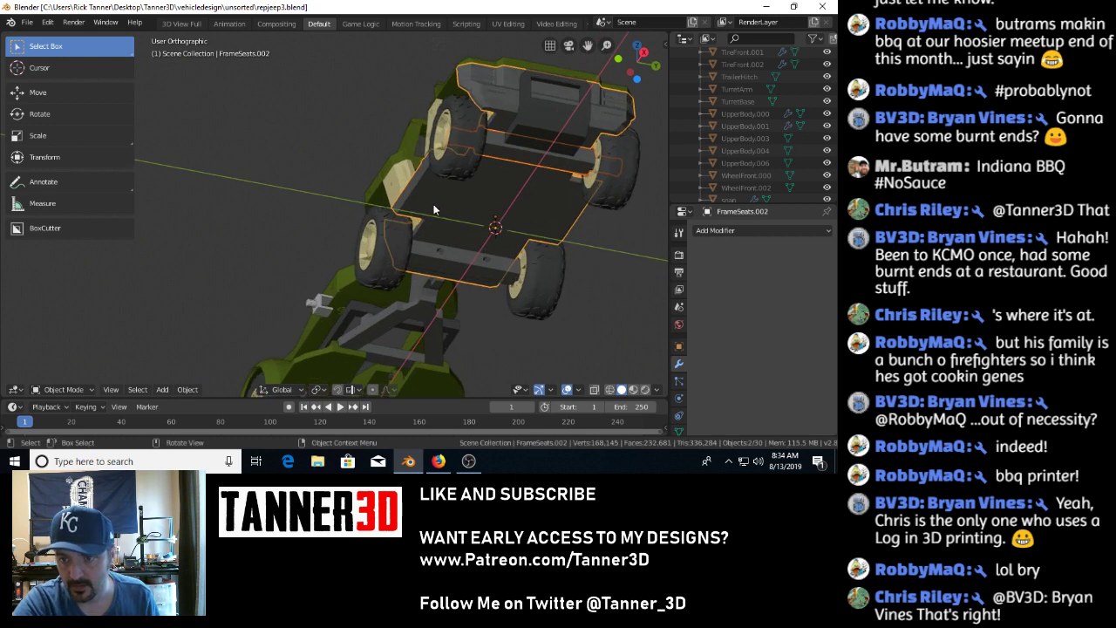
left_click(495, 156)
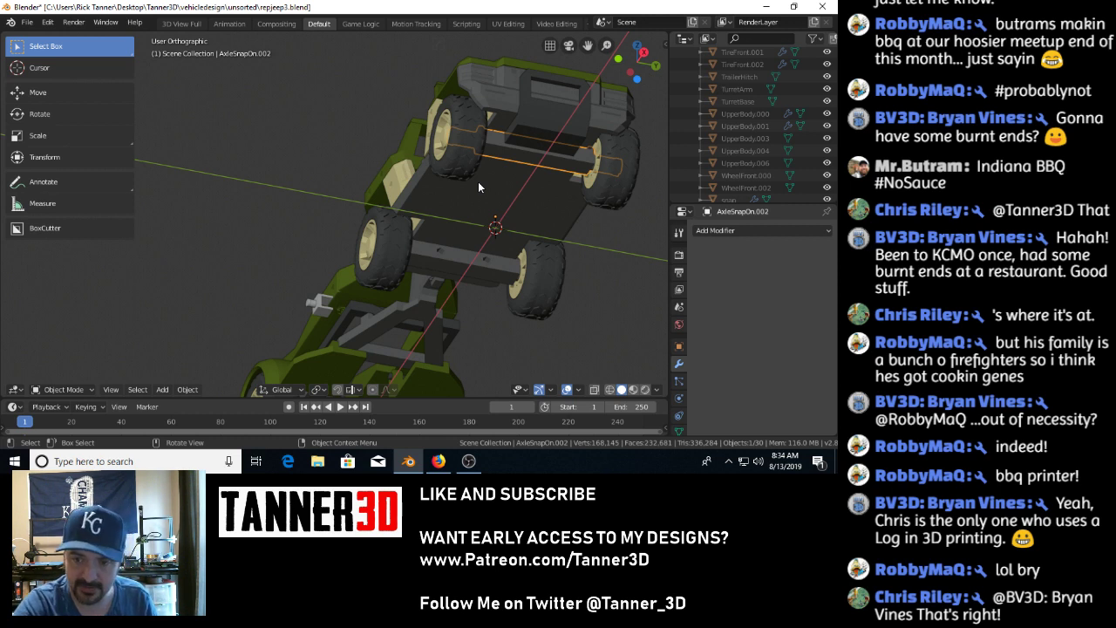
middle_click_drag(478, 182, 437, 183)
scroll(437, 183, "up", 2)
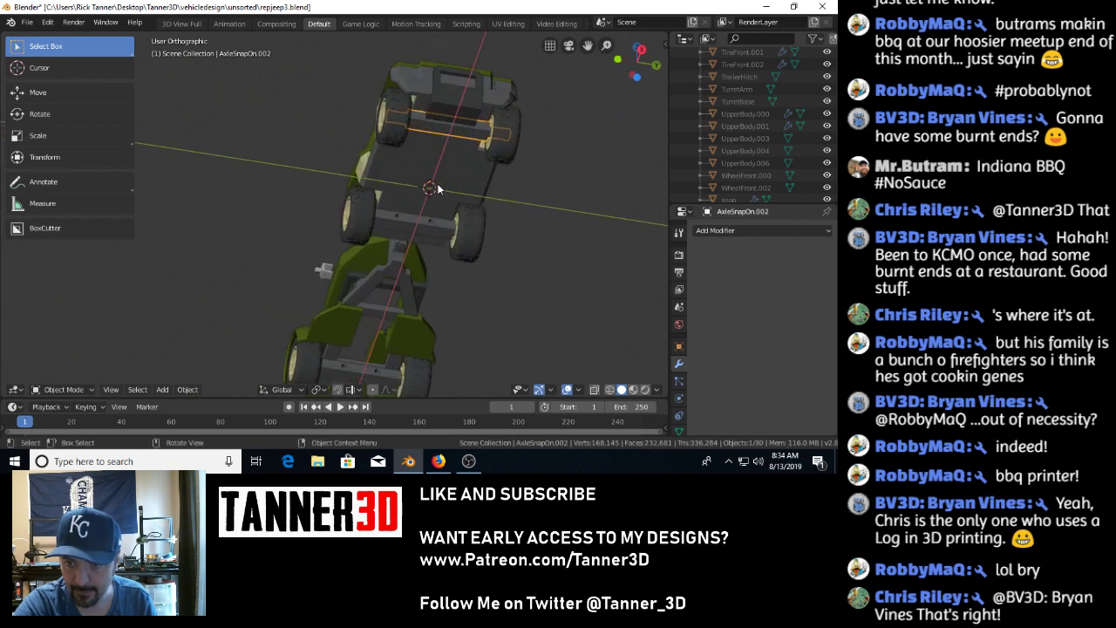
scroll(436, 183, "up", 2)
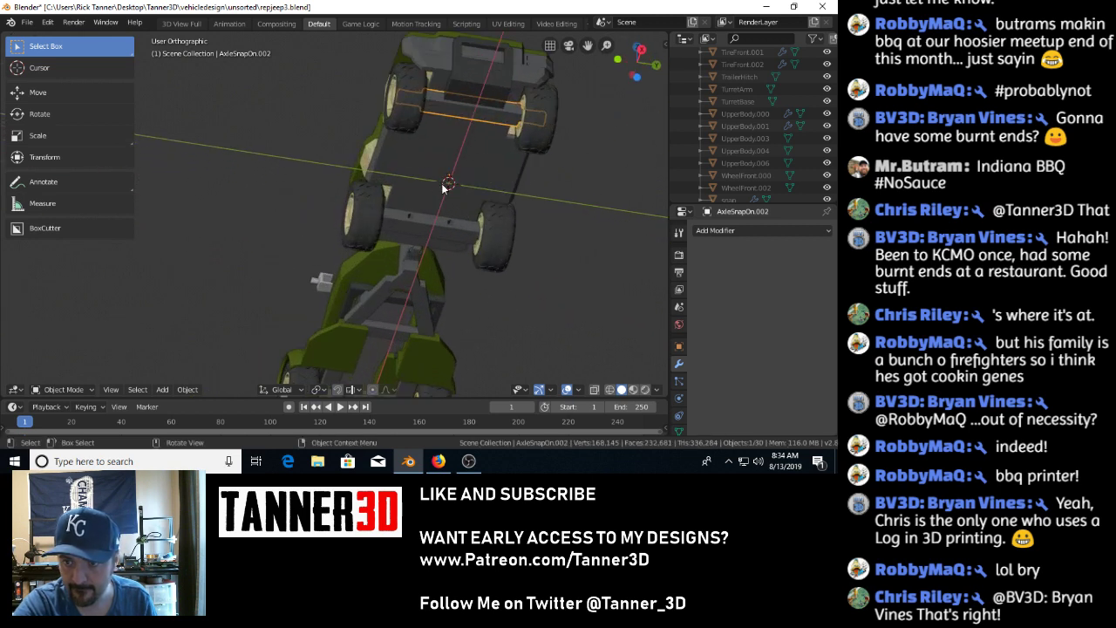
key("ctrl")
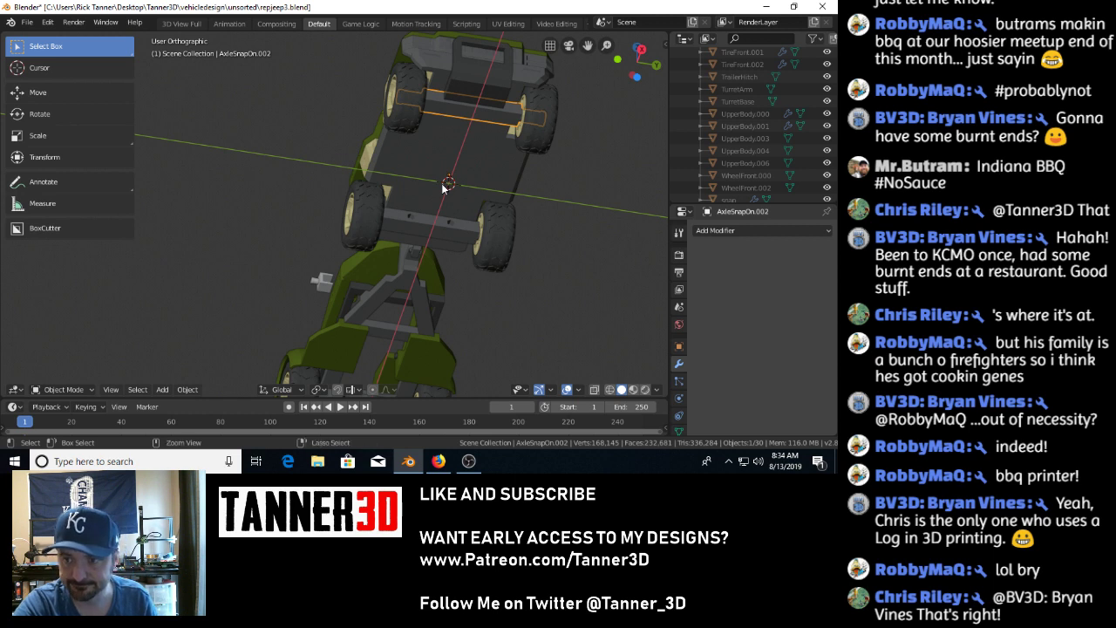
middle_click_drag(426, 160, 475, 201)
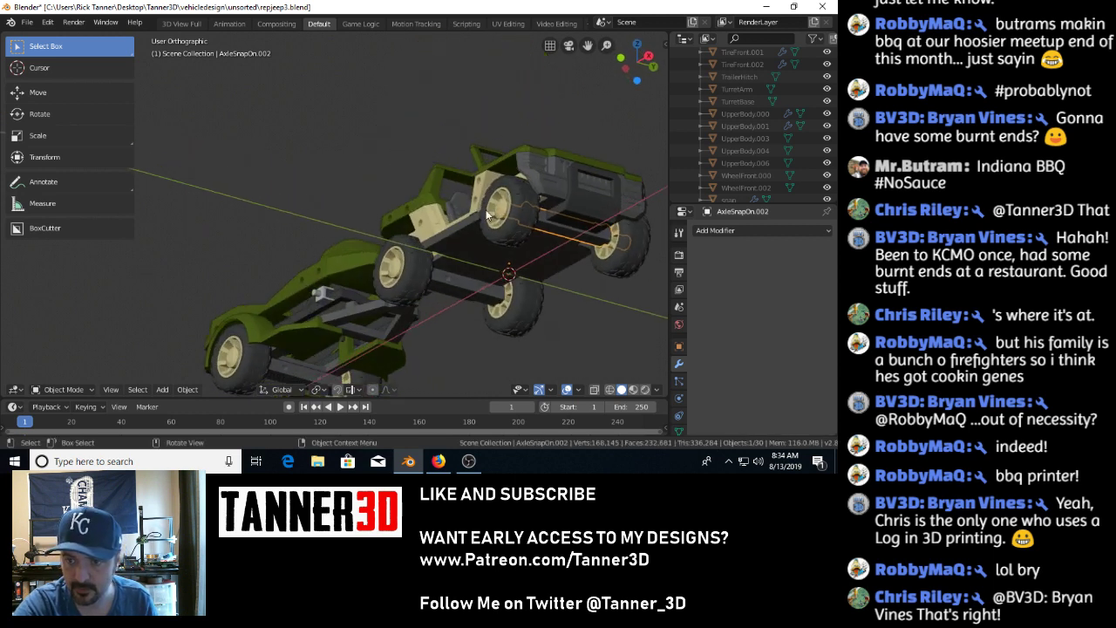
left_click(506, 223, "shift")
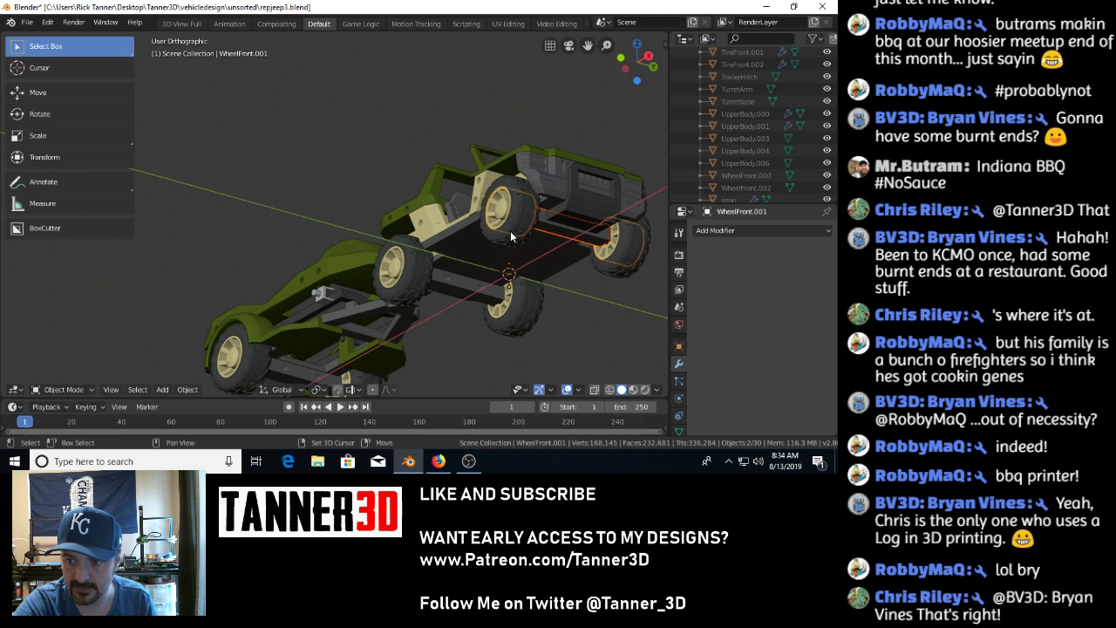
left_click(518, 229, "shift")
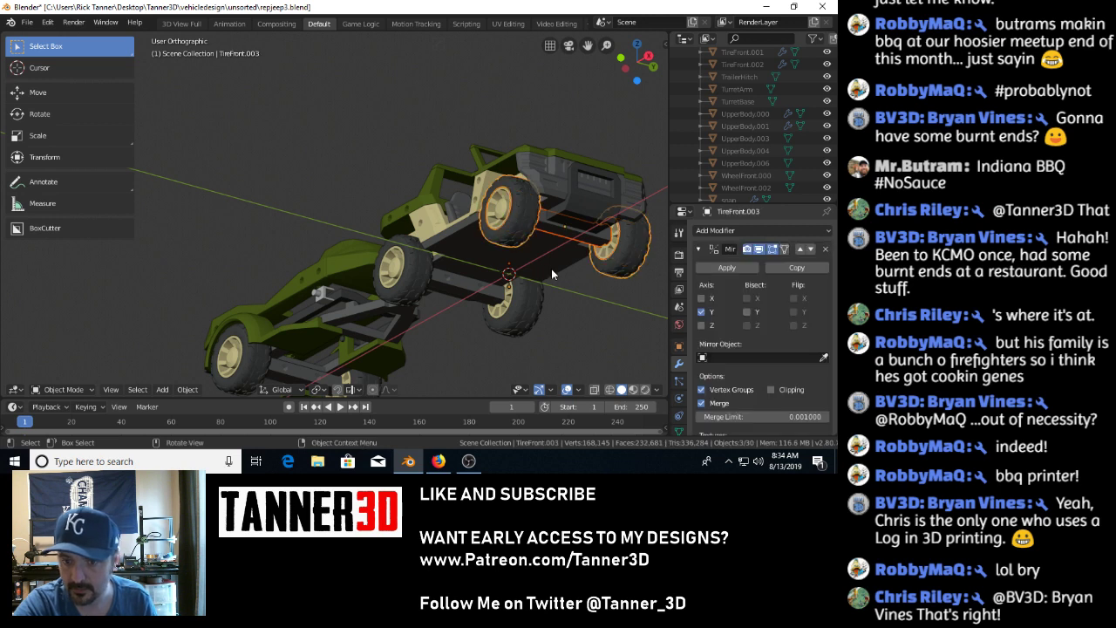
key("ctrl+c")
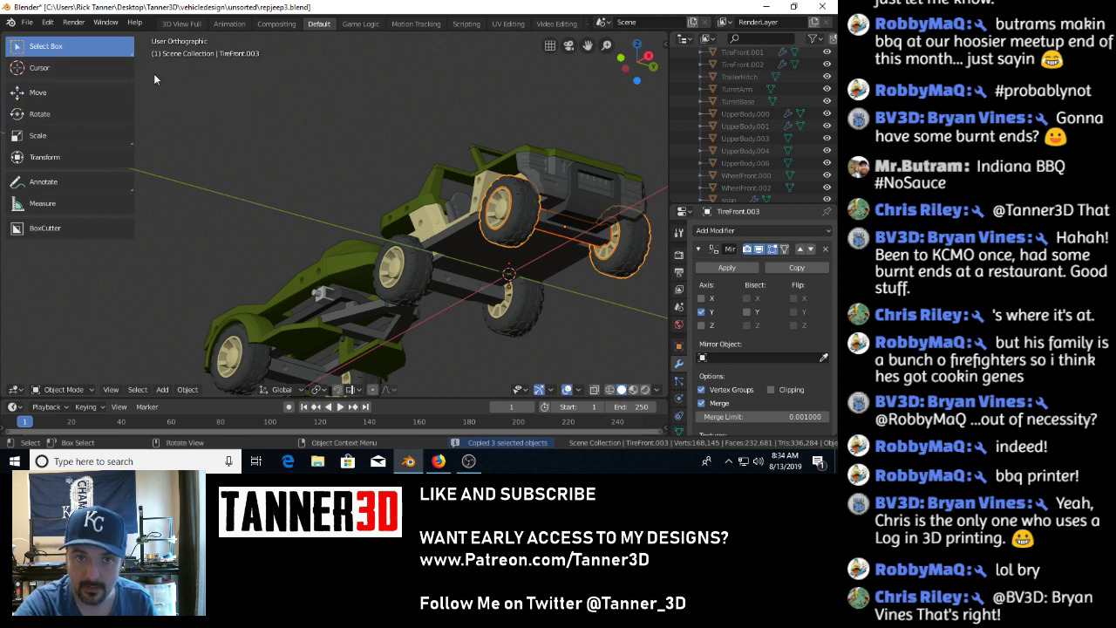
Start a new General file without saving, delete the default cube, and paste the axle, wheel and tire.
left_click(28, 21)
mouse_move(41, 38)
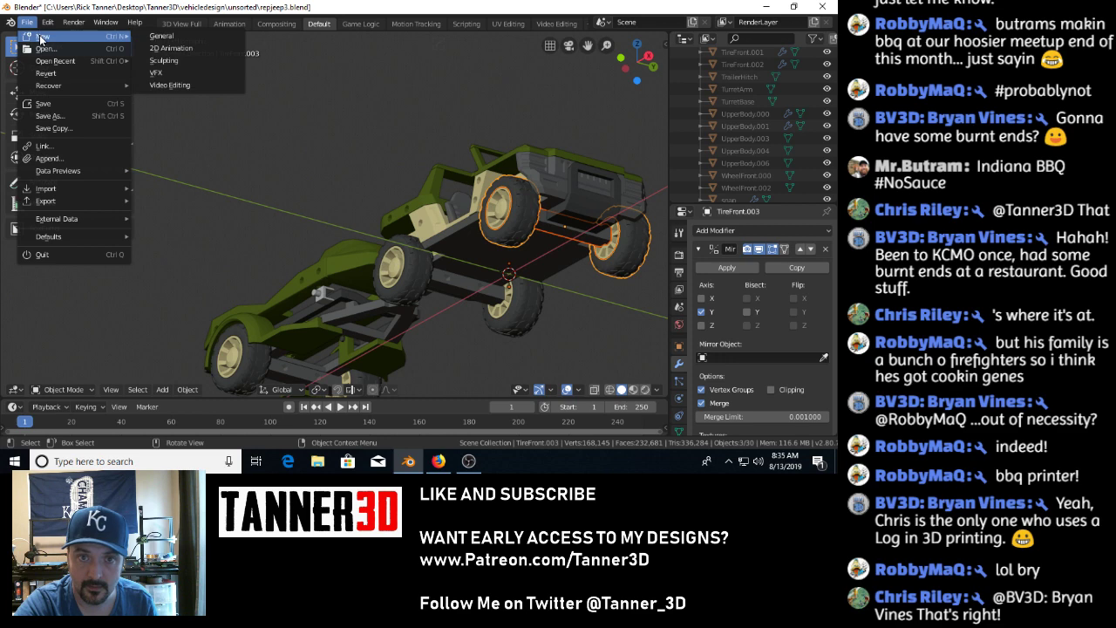
left_click(162, 36)
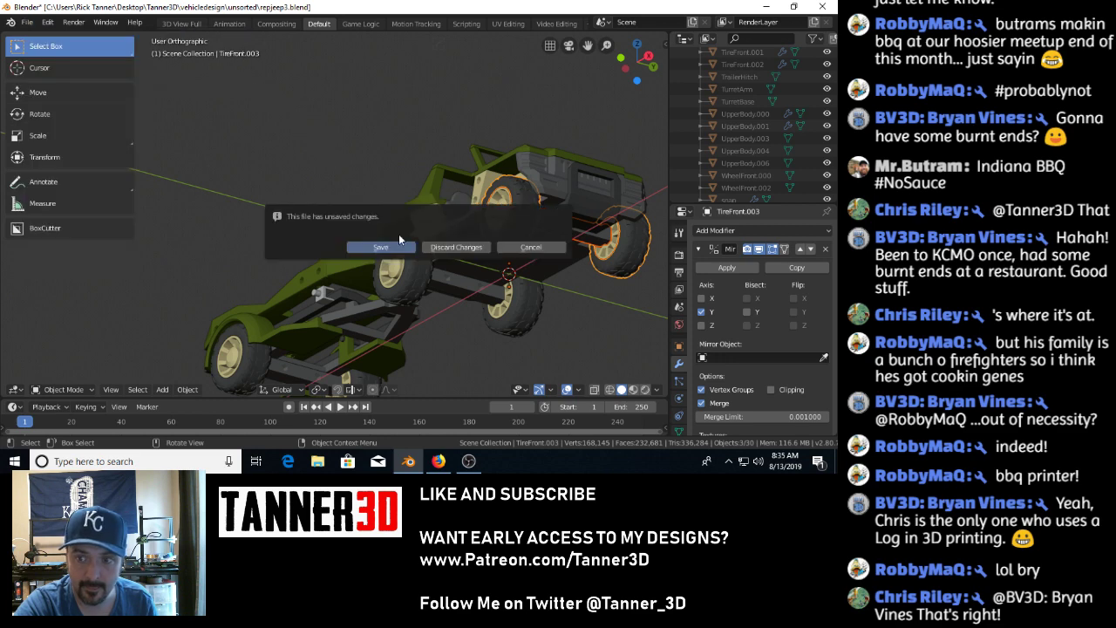
left_click(450, 249)
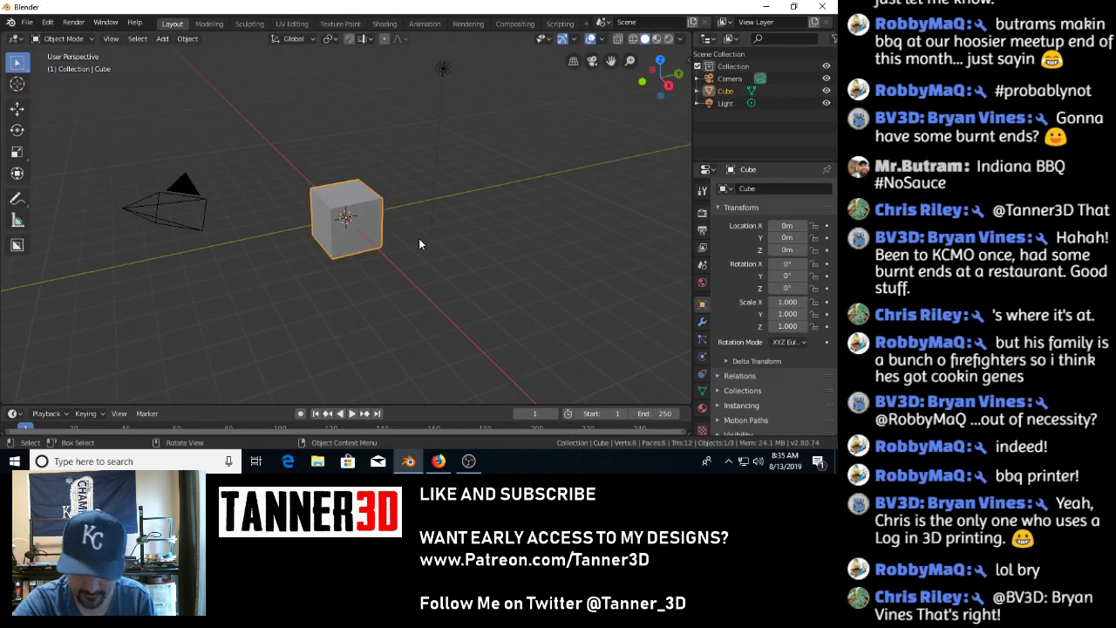
key("Delete")
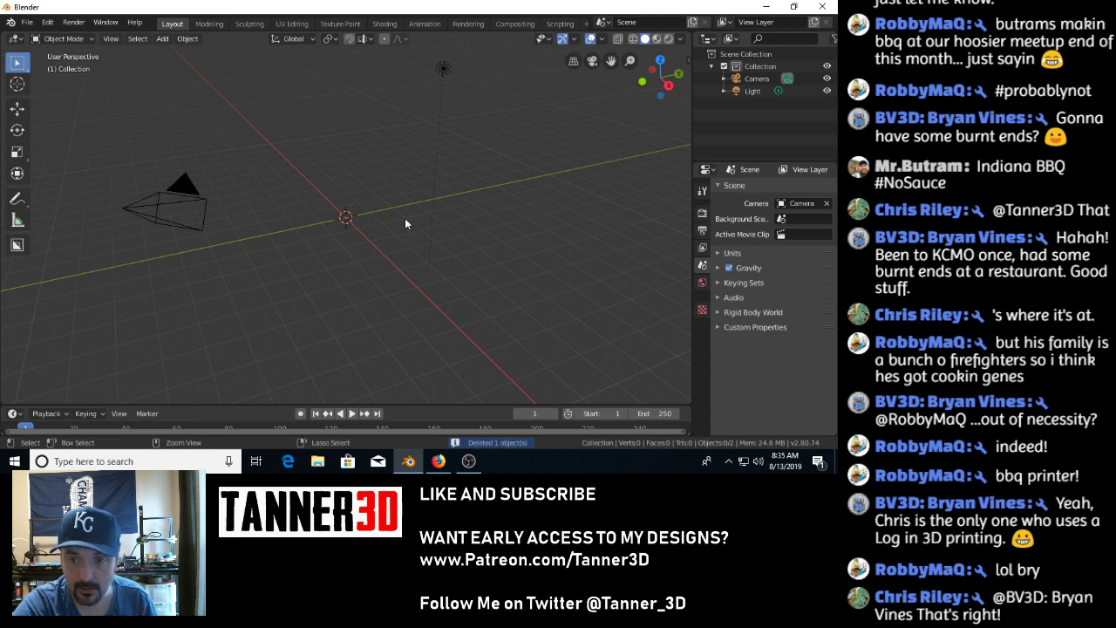
key("ctrl+v")
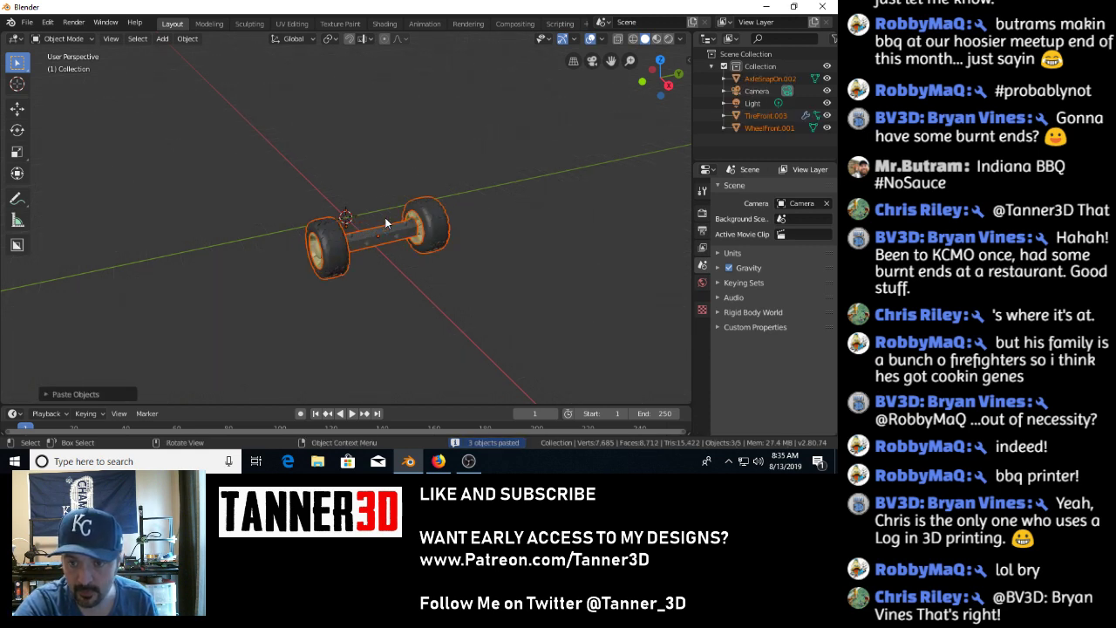
Move the axle and the tires apart along X, then bring up the Save dialog.
middle_click_drag(385, 223, 417, 222)
left_click(401, 235)
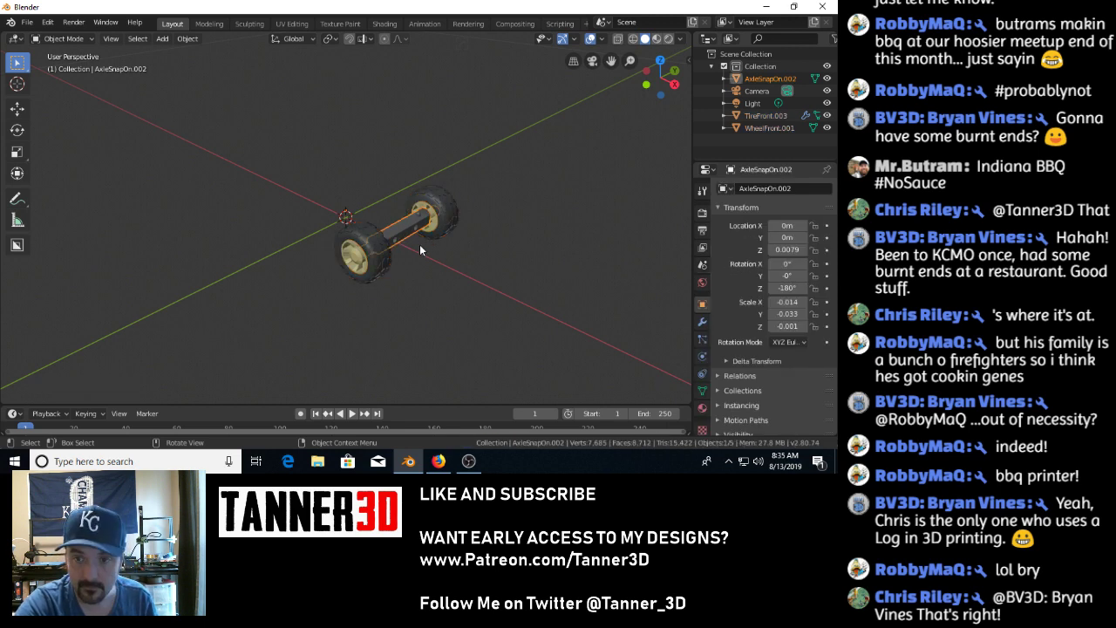
left_click(19, 112)
left_click_drag(382, 234, 259, 188)
left_click(368, 248)
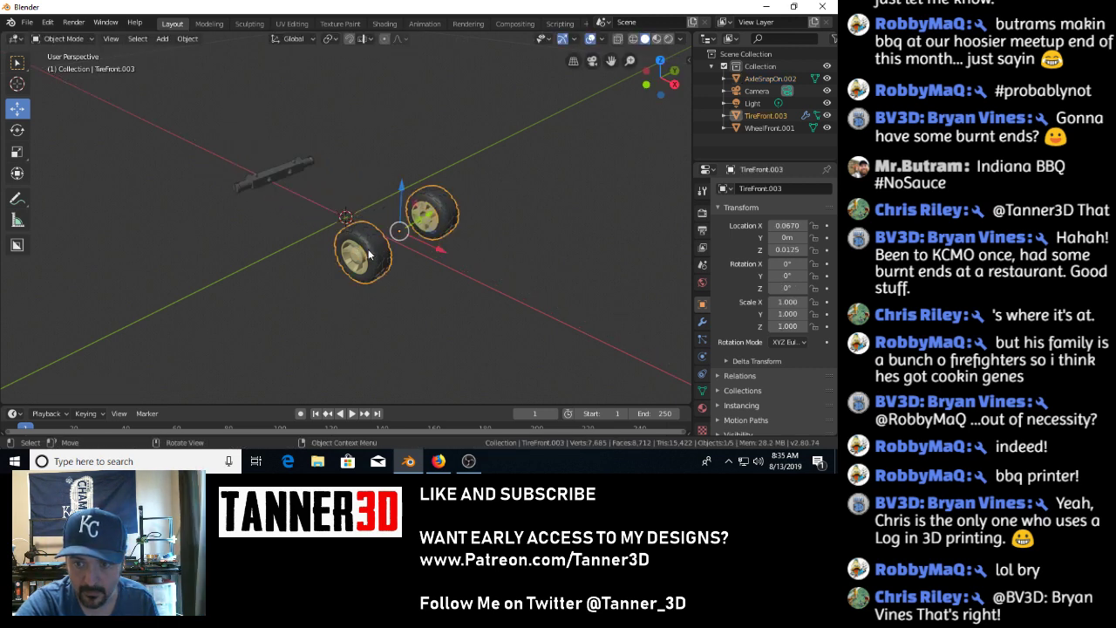
left_click_drag(436, 250, 368, 231)
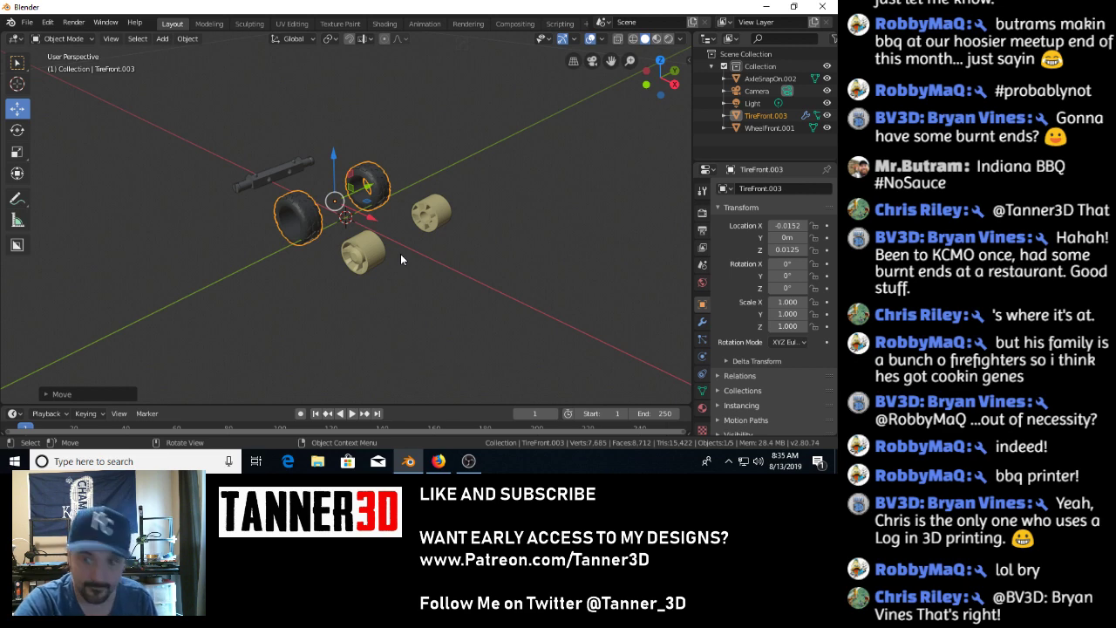
key("ctrl+s")
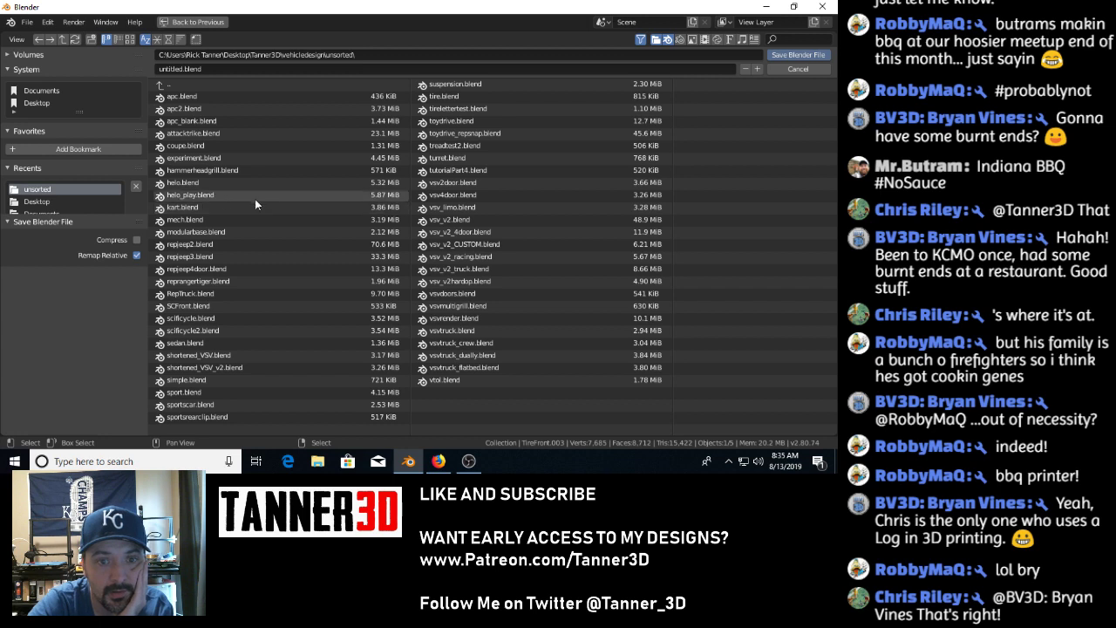
Save the scene as parts.blend in the vehicledesign components folder.
left_click(166, 86)
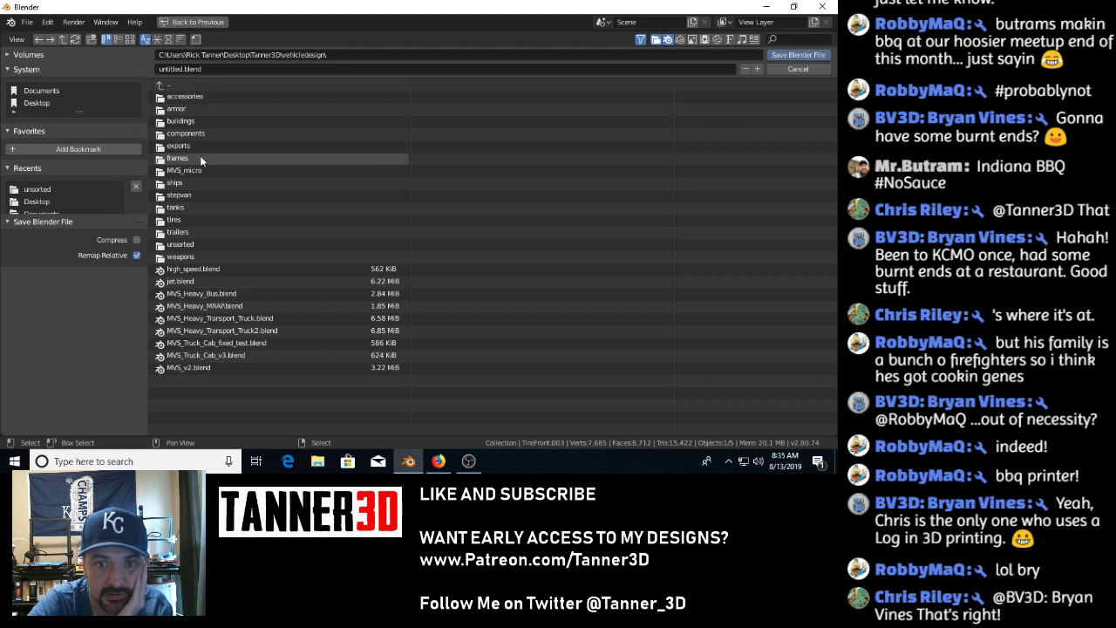
left_click(360, 56)
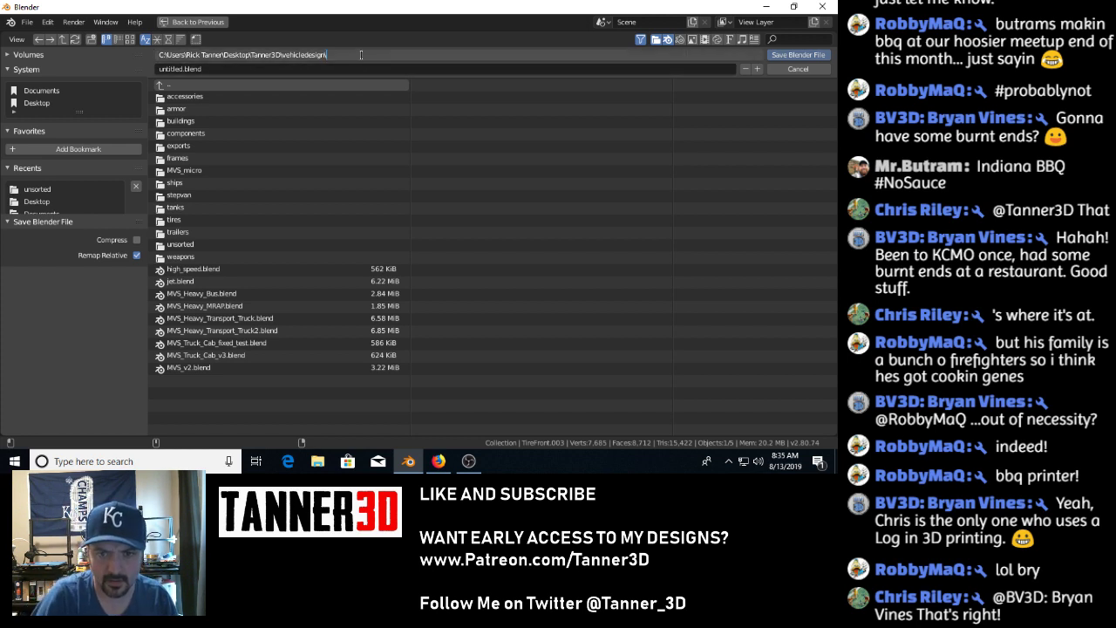
left_click(211, 135)
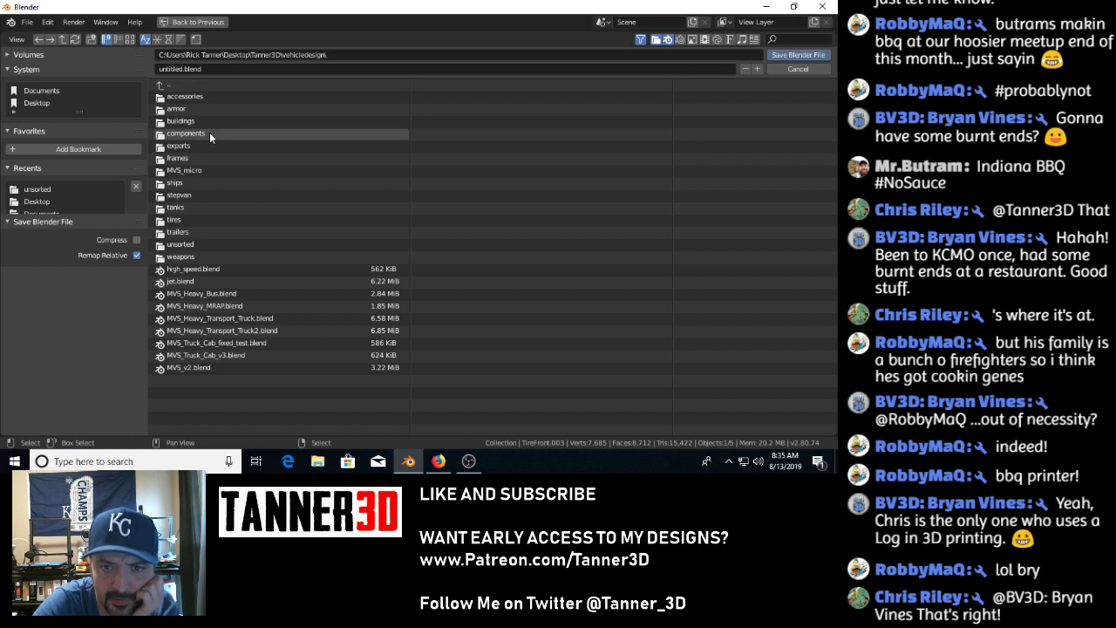
left_click(210, 136)
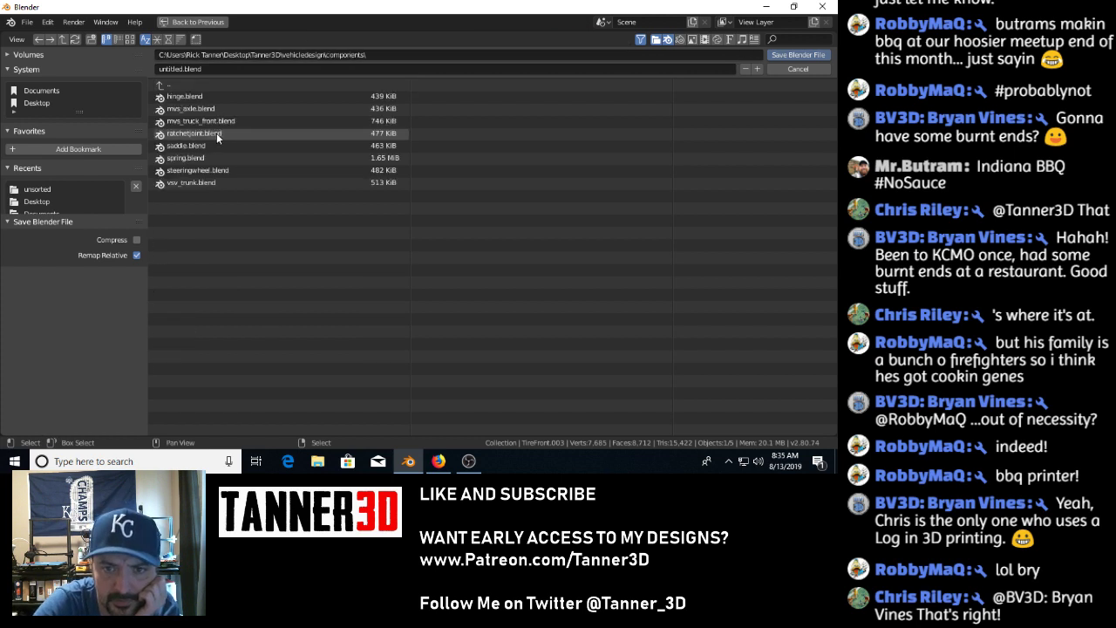
left_click(342, 69)
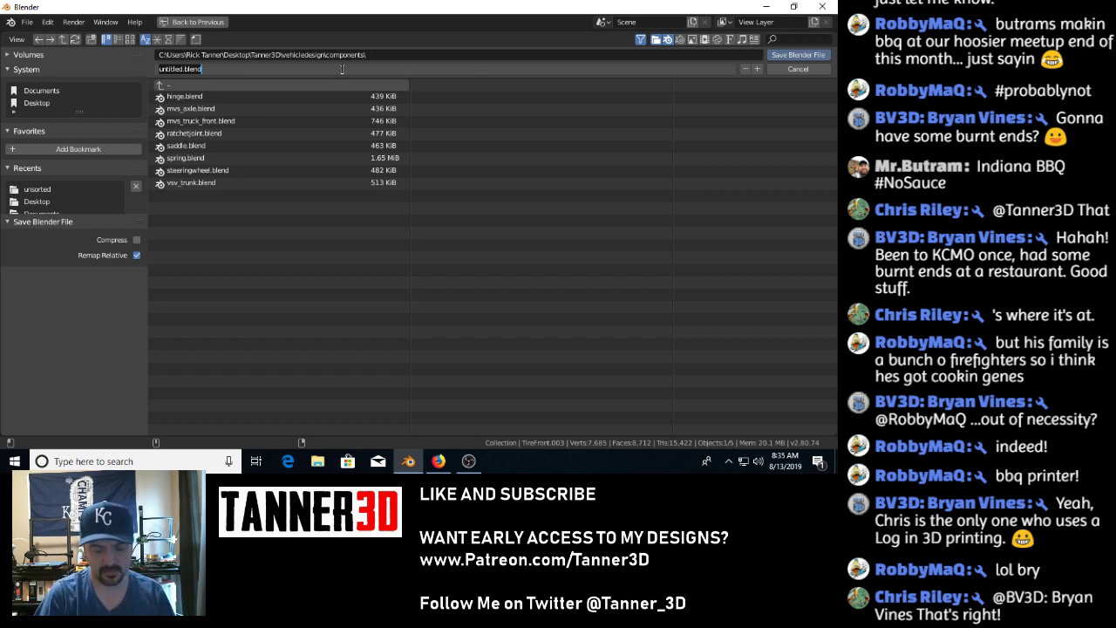
type("parts")
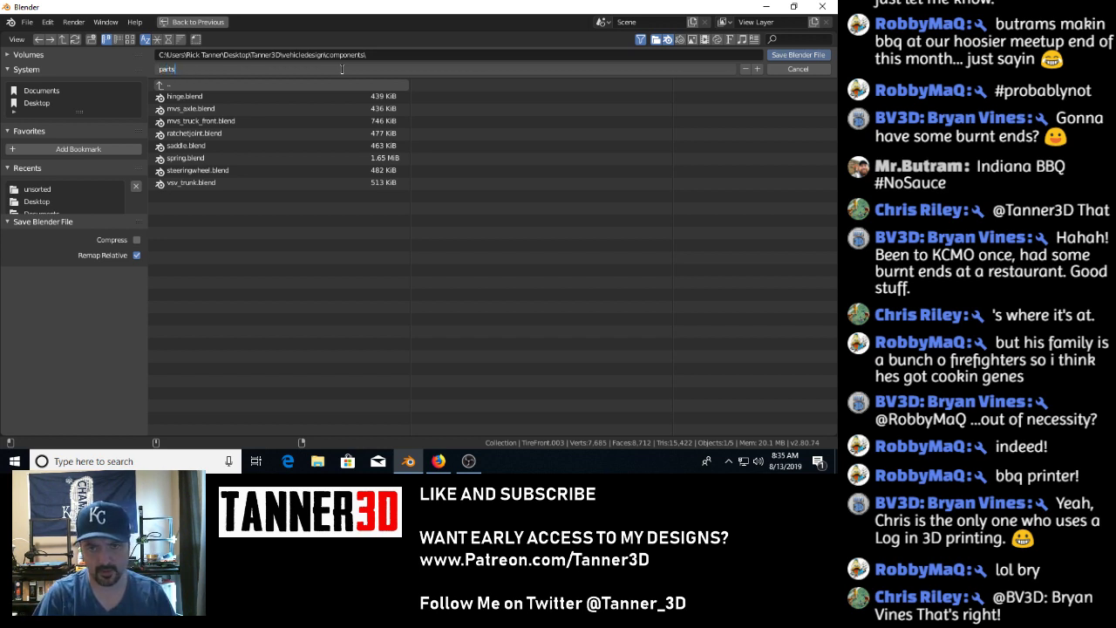
key("Return")
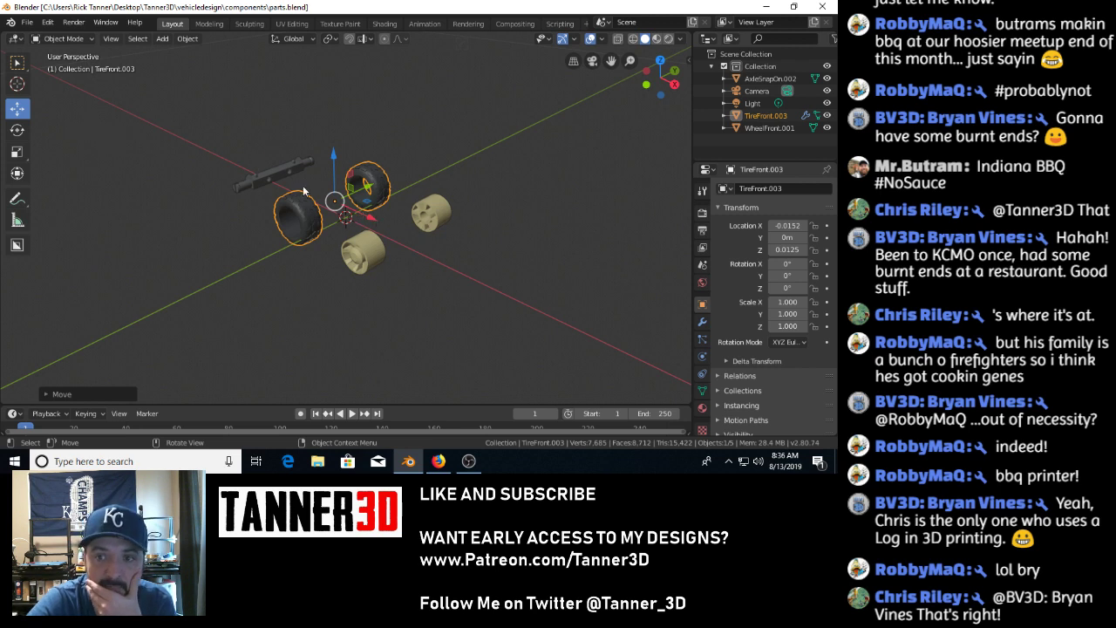
Open repjeep3.blend from the vehicledesign unsorted folder.
left_click(27, 22)
mouse_move(51, 64)
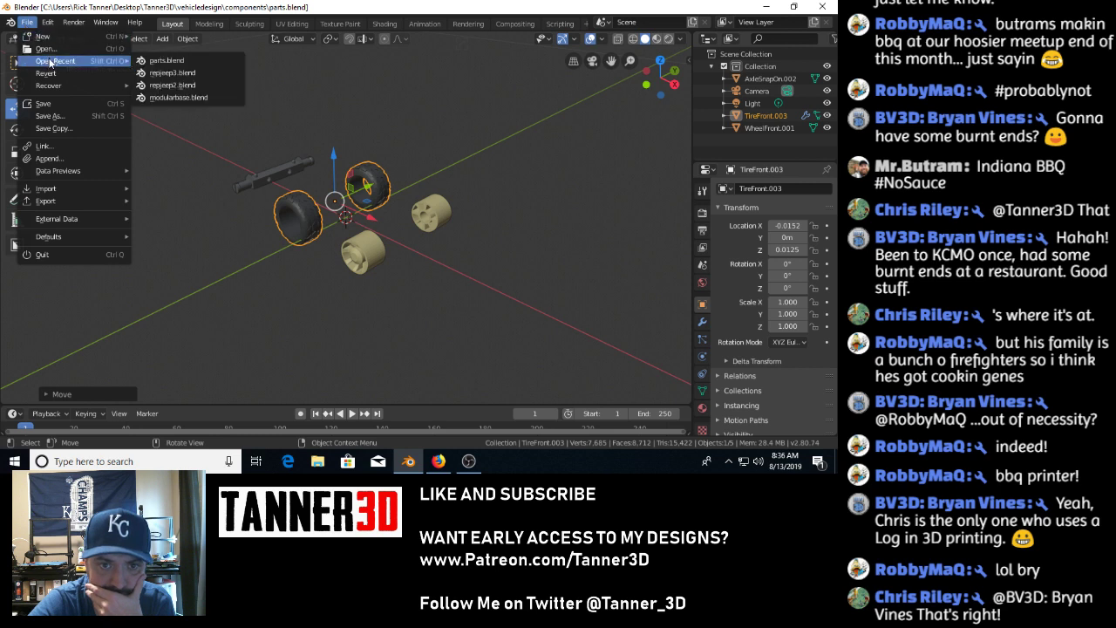
left_click(47, 48)
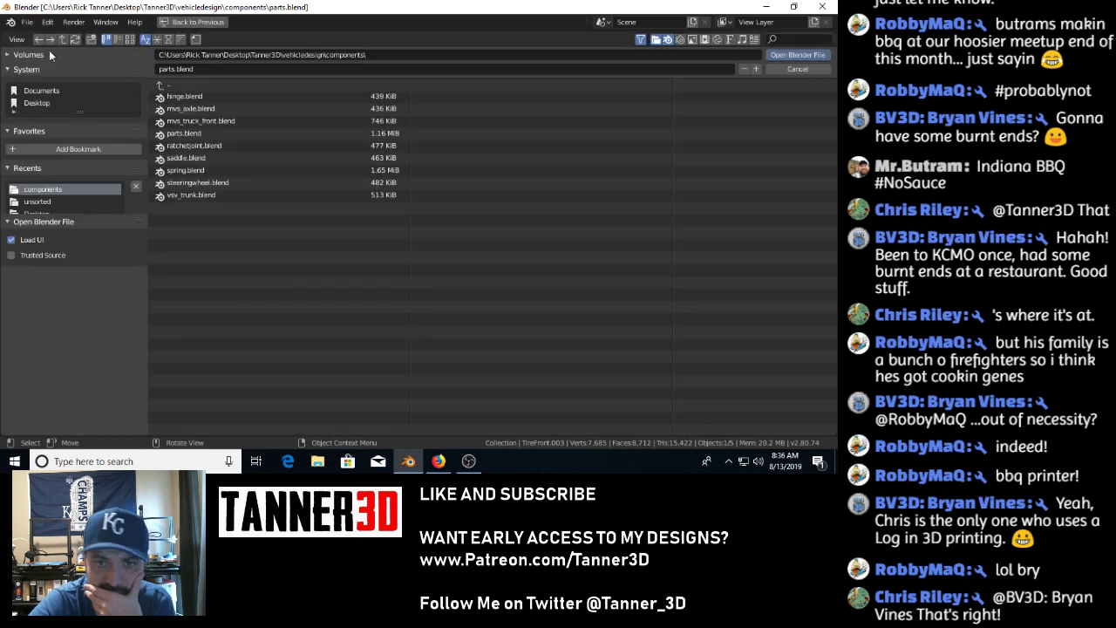
left_click(191, 87)
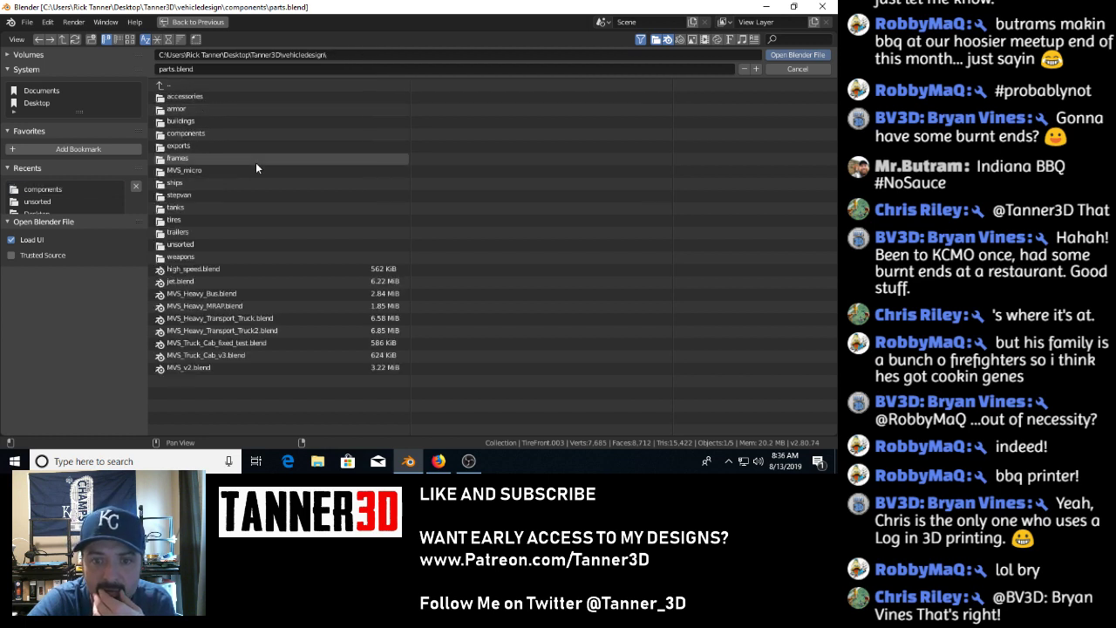
left_click(226, 242)
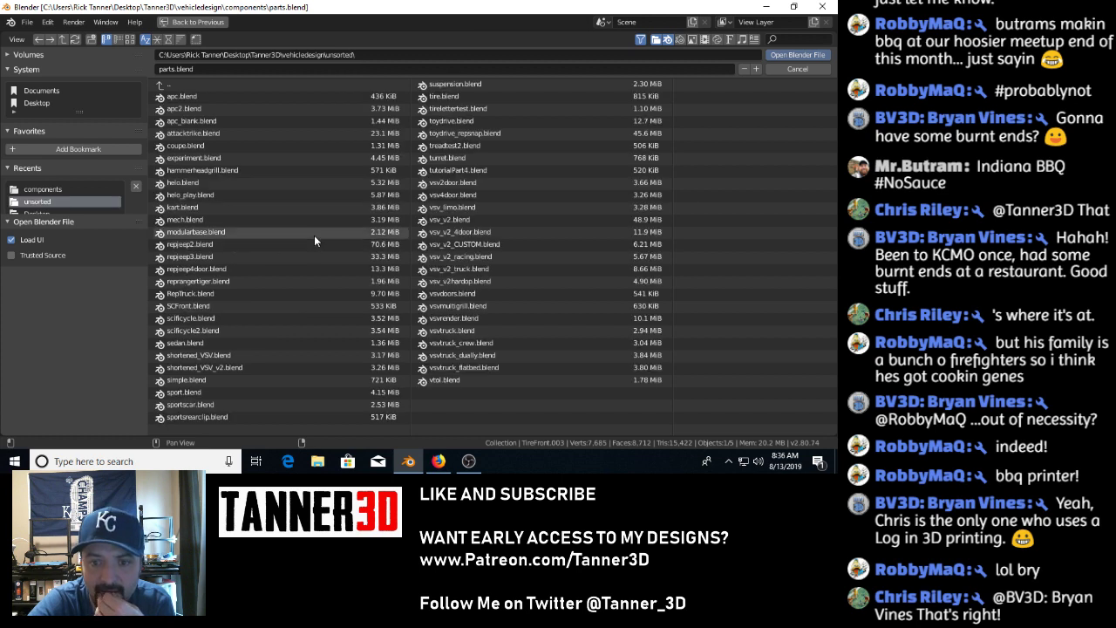
double_click(267, 257)
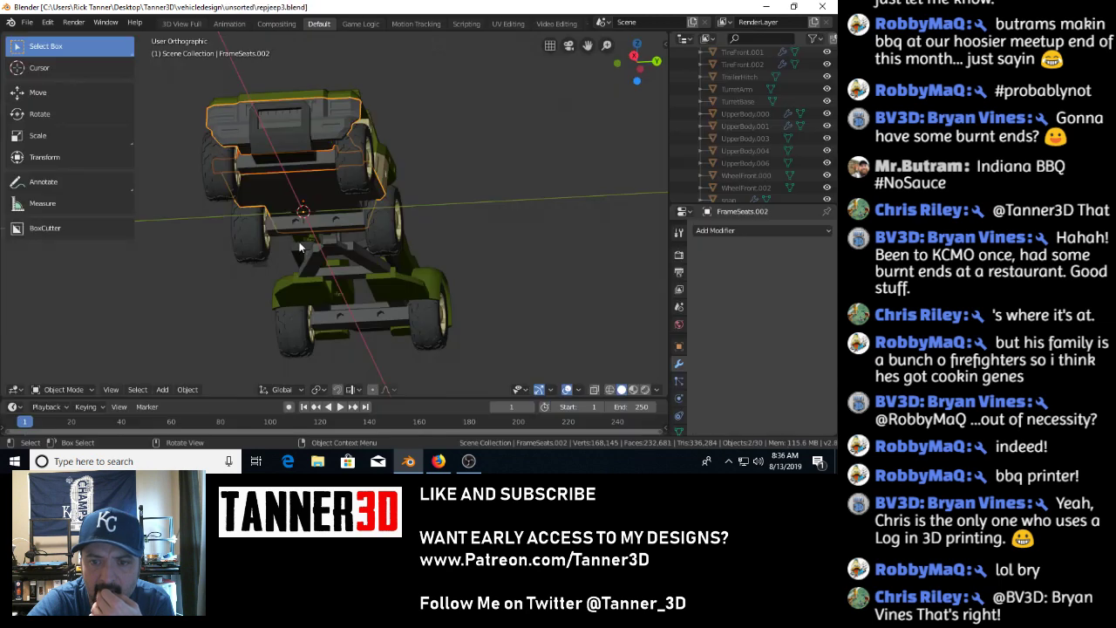
Delete the AxleSnapOn.002 snap-on axle bar from the jeep.
scroll(350, 231, "up", 2)
middle_click_drag(338, 211, 307, 229)
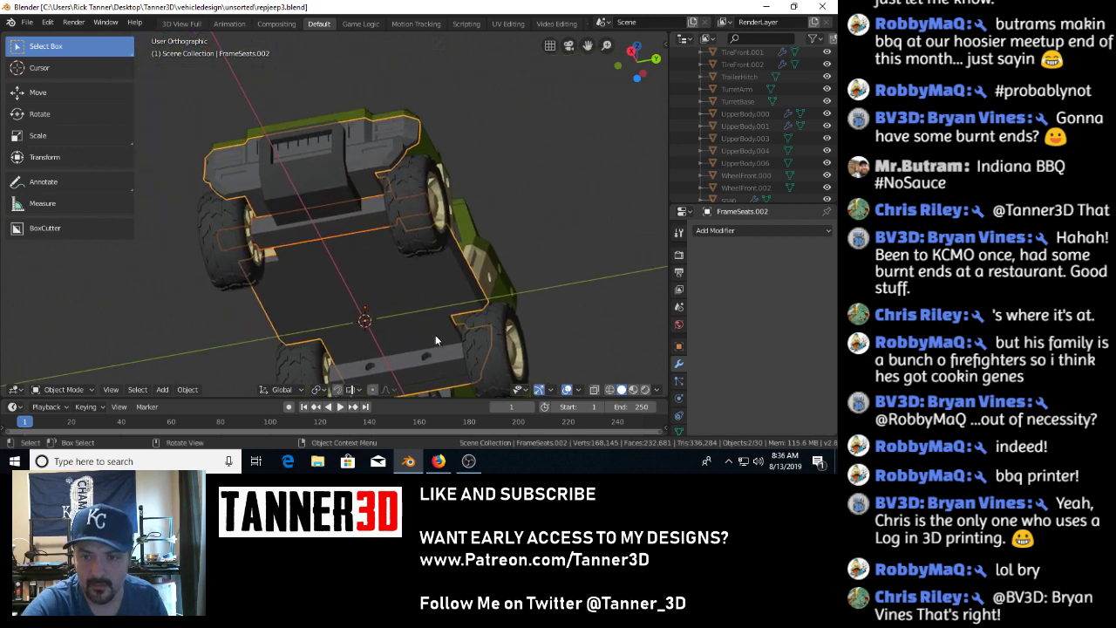
left_click(373, 228)
key("Delete")
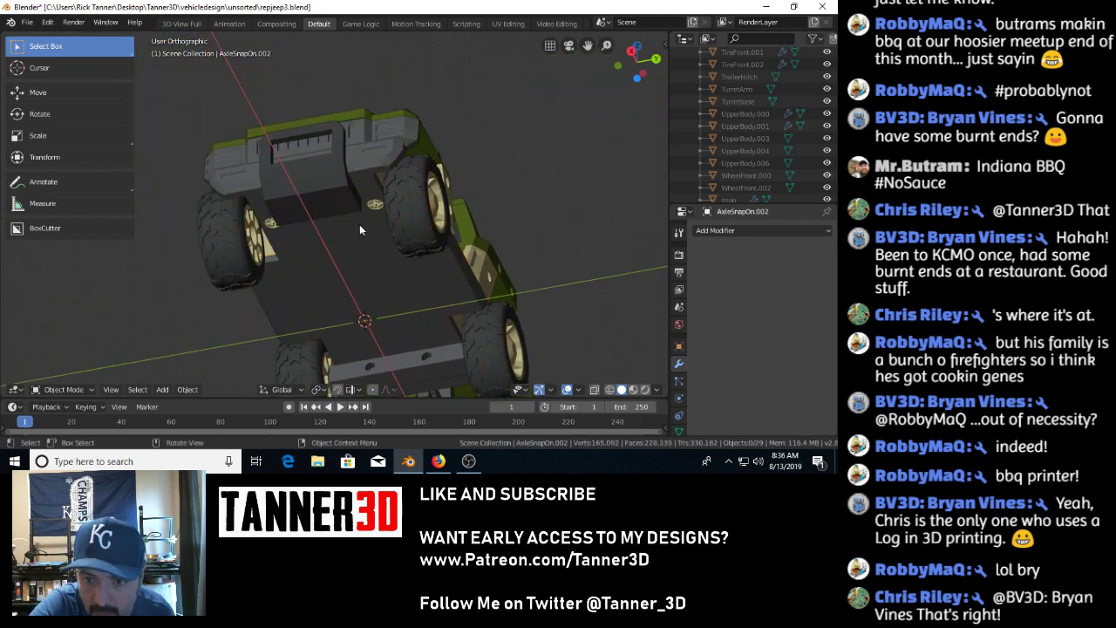
Select the snapbutton object on the jeep's underside and copy it with Ctrl+C.
scroll(367, 221, "up", 5)
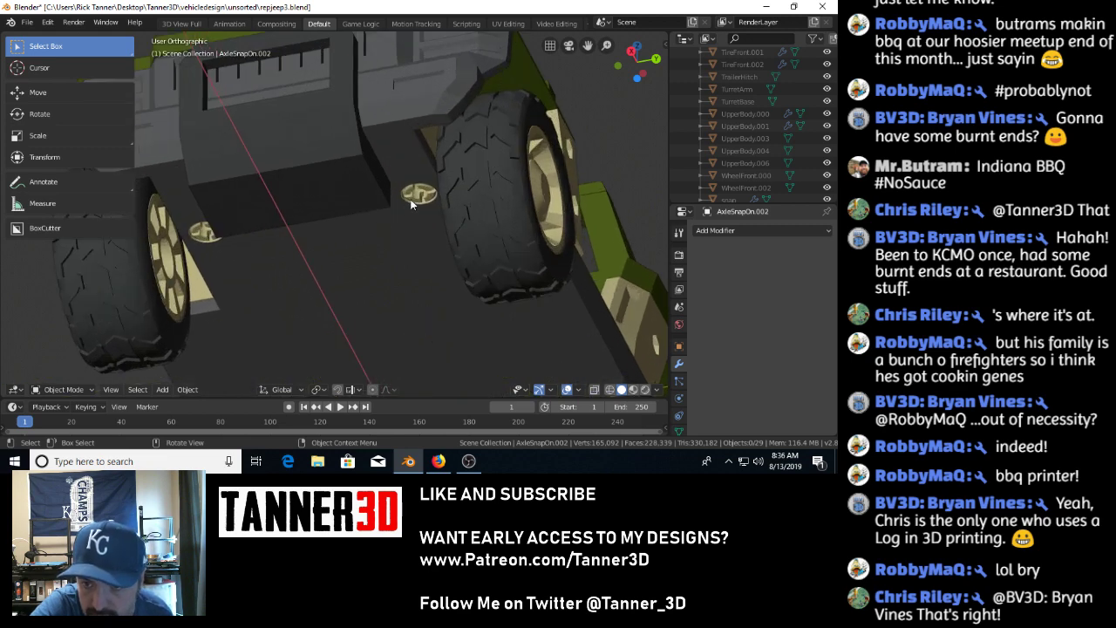
left_click(414, 197)
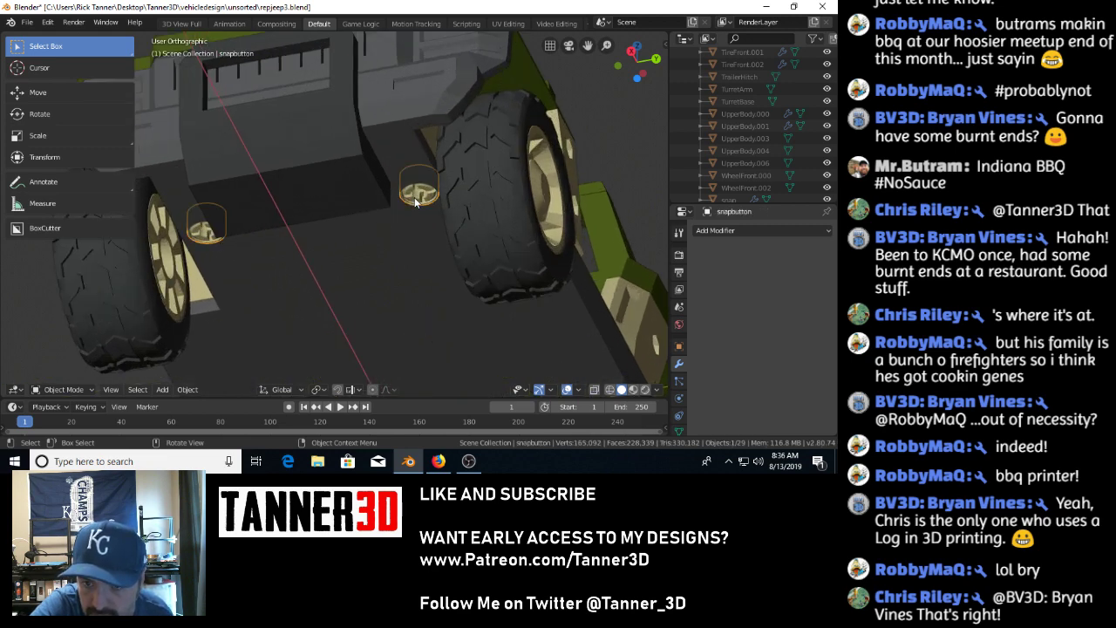
scroll(414, 197, "down", 6)
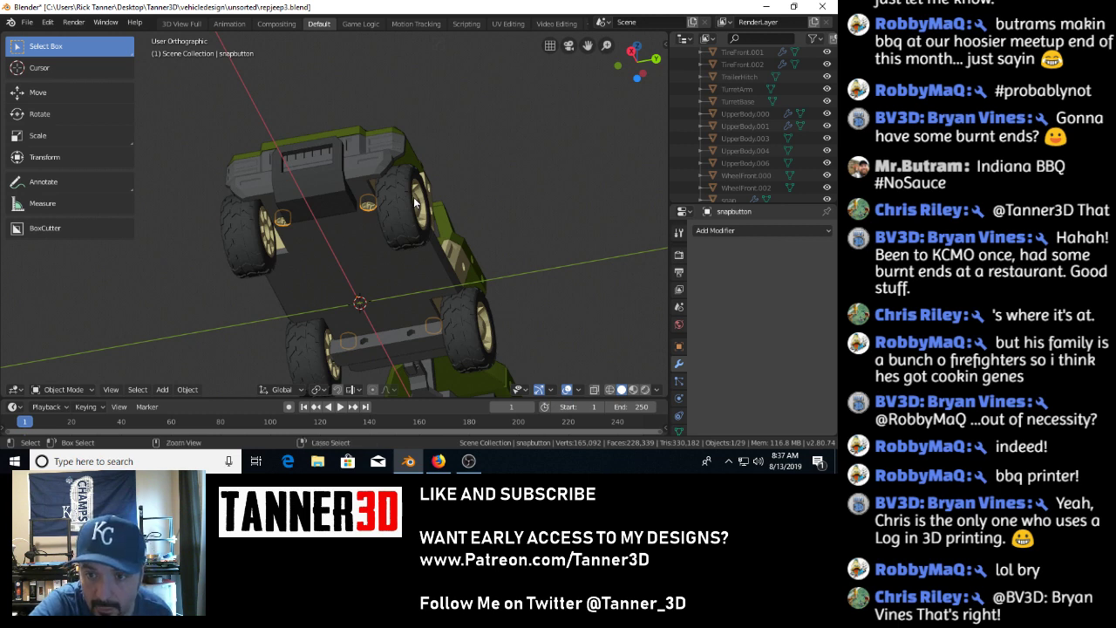
key("ctrl+c")
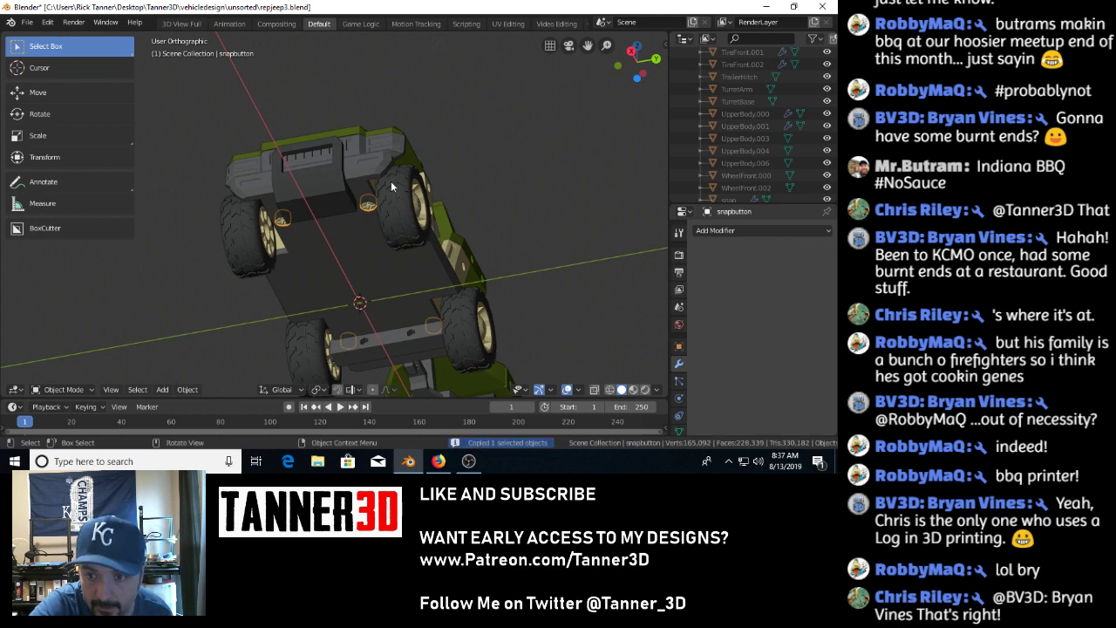
Reopen the recent parts.blend, discarding the jeep's changes, and paste in the snap button.
left_click(34, 24)
mouse_move(49, 63)
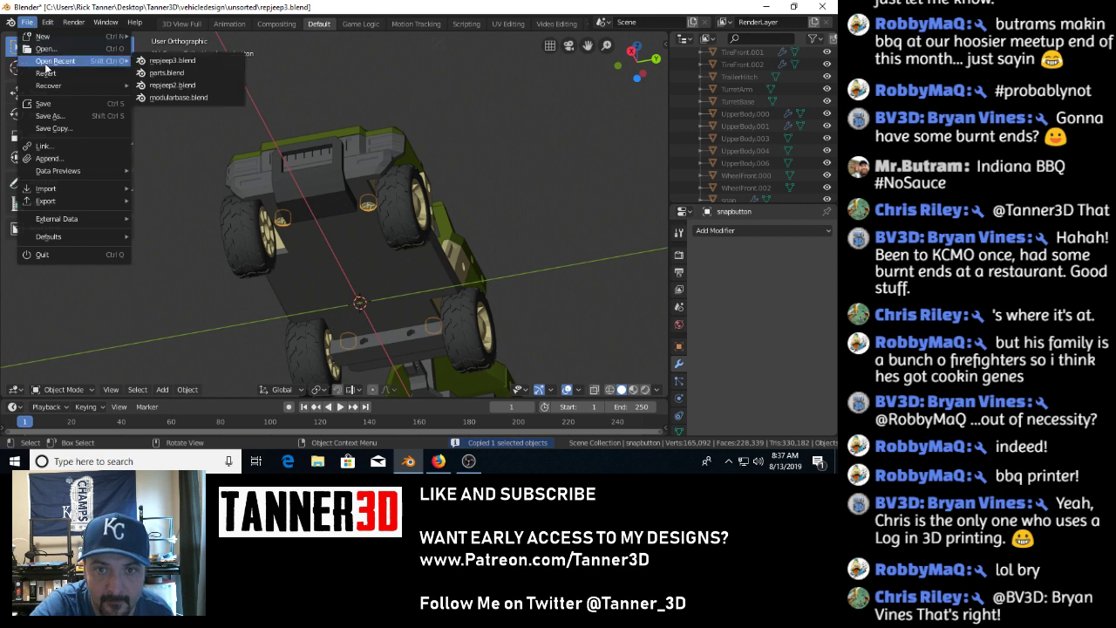
left_click(177, 73)
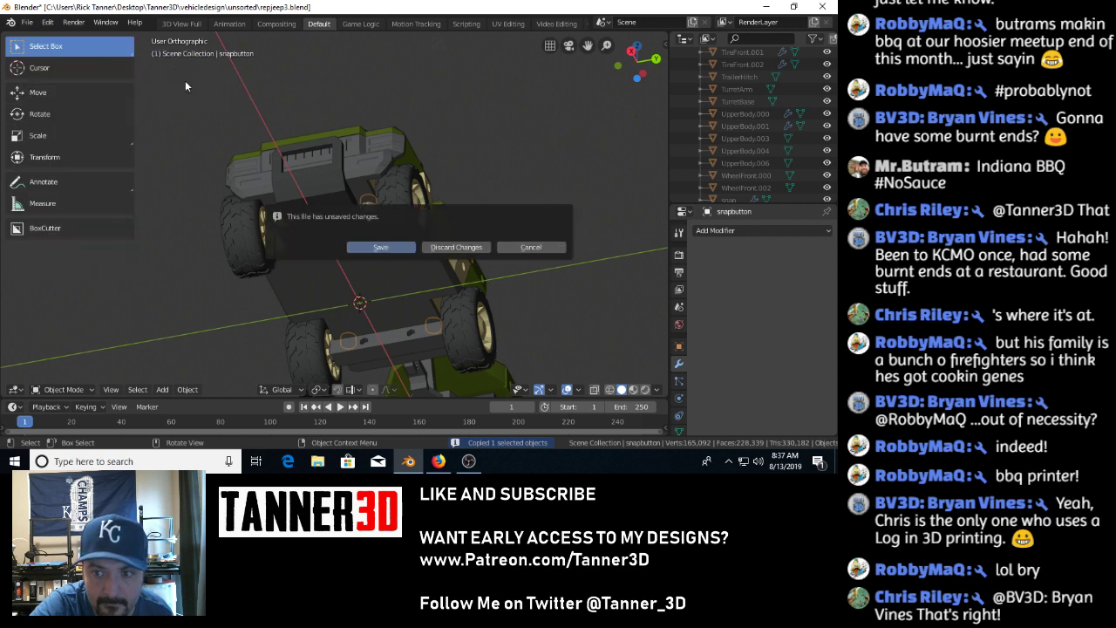
left_click(436, 248)
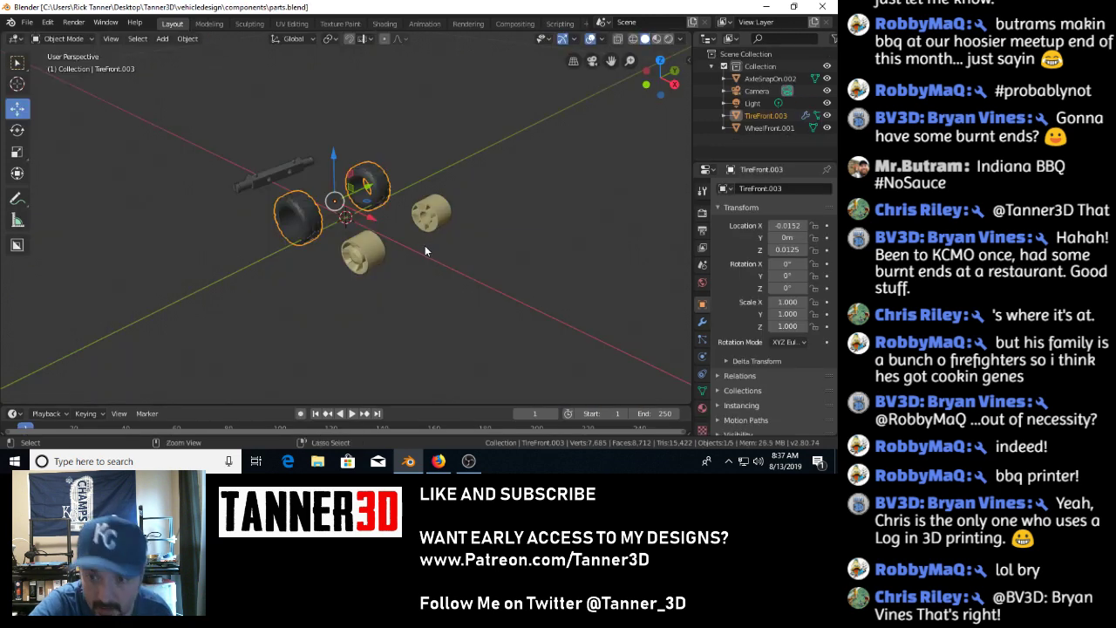
key("ctrl+v")
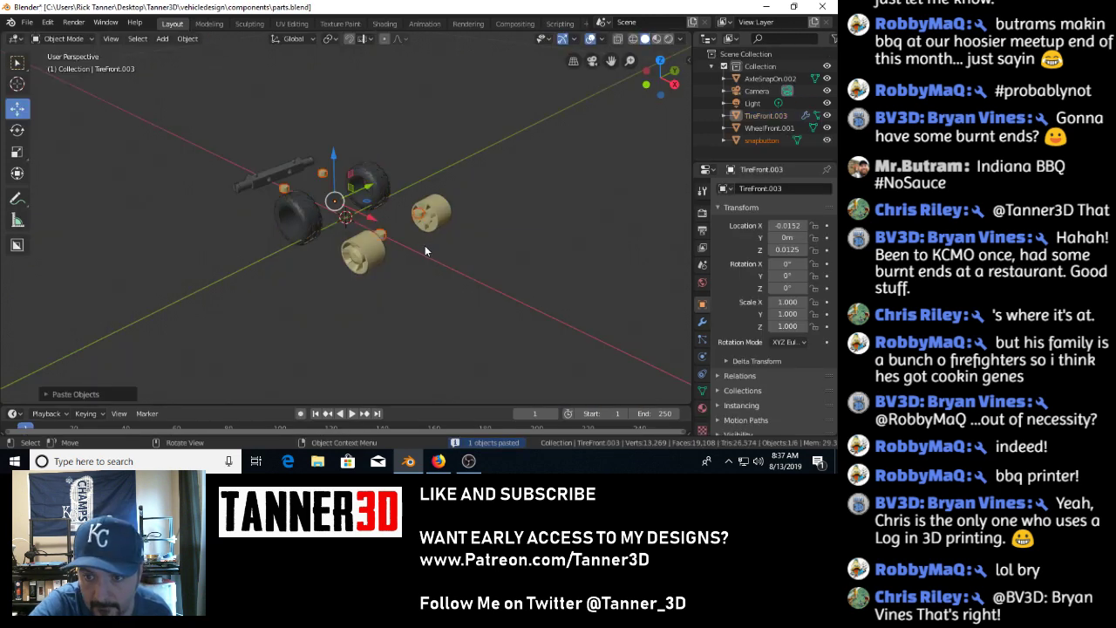
Slide the pasted snap button along X to 0.1972 m and view the parts orthographically from above.
key("g")
key("x")
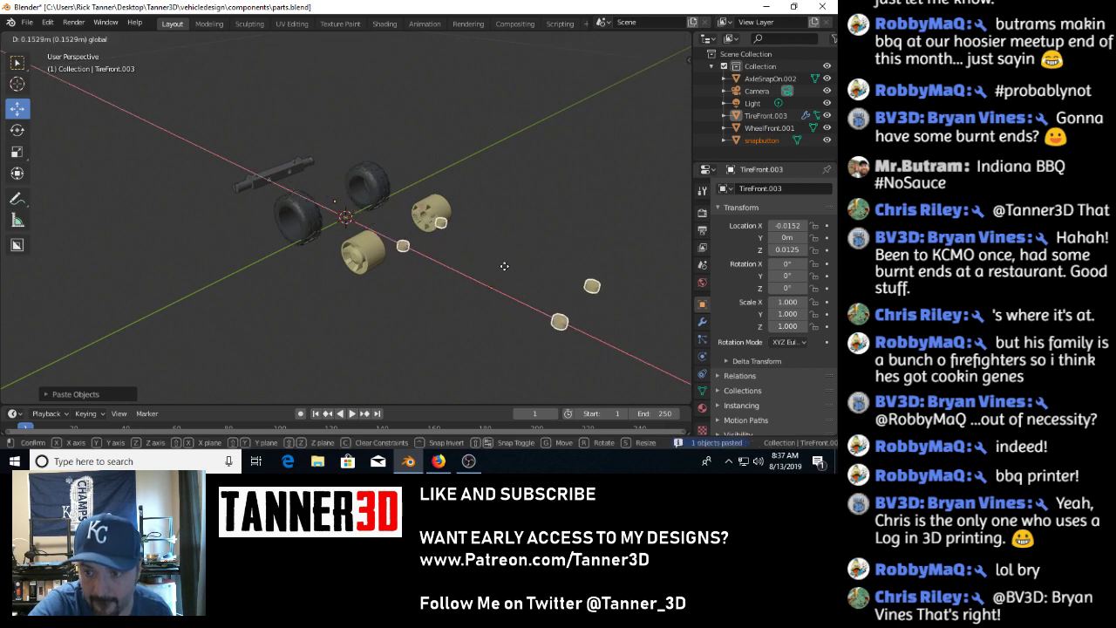
left_click(534, 285)
key("KP_5")
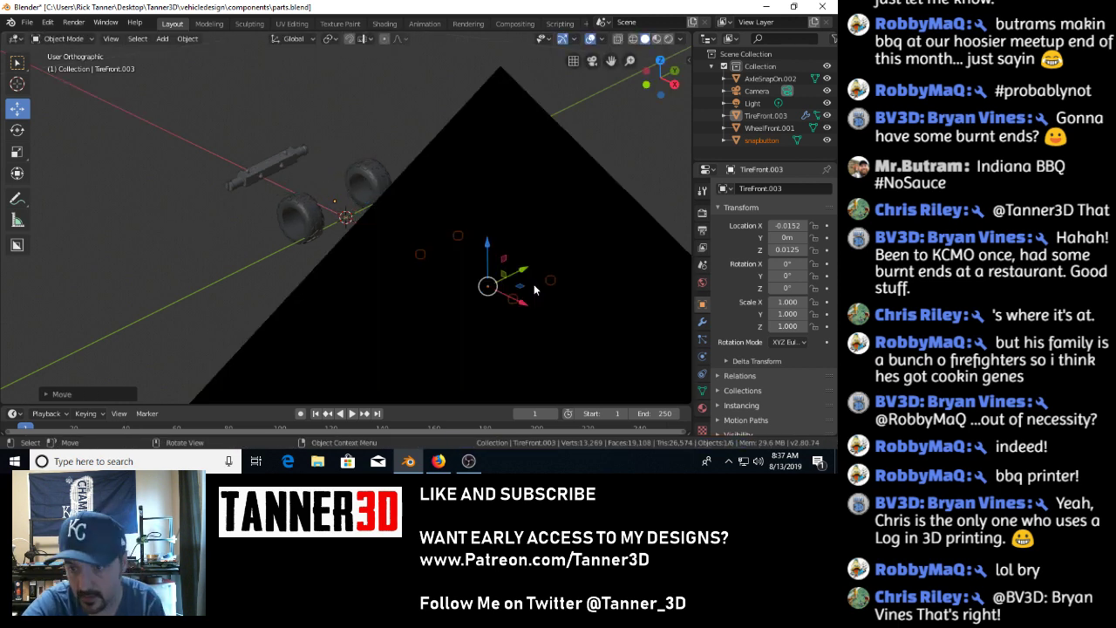
middle_click_drag(373, 227, 512, 281)
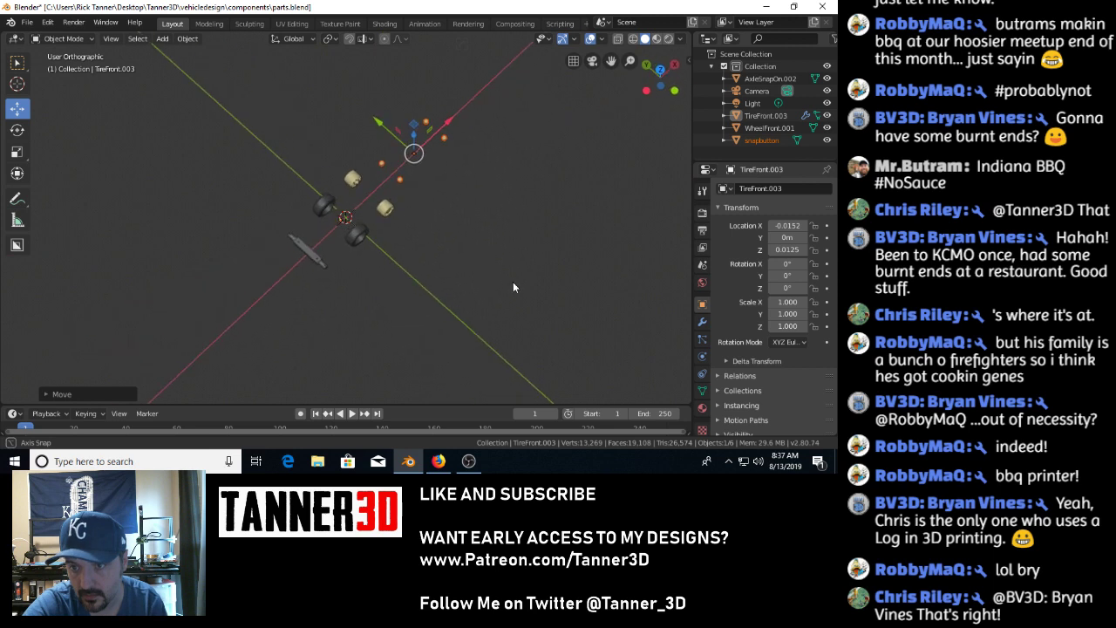
Enter Edit Mode and orbit to a low side view of the wheels and snap button.
key("Tab")
scroll(433, 214, "up", 4)
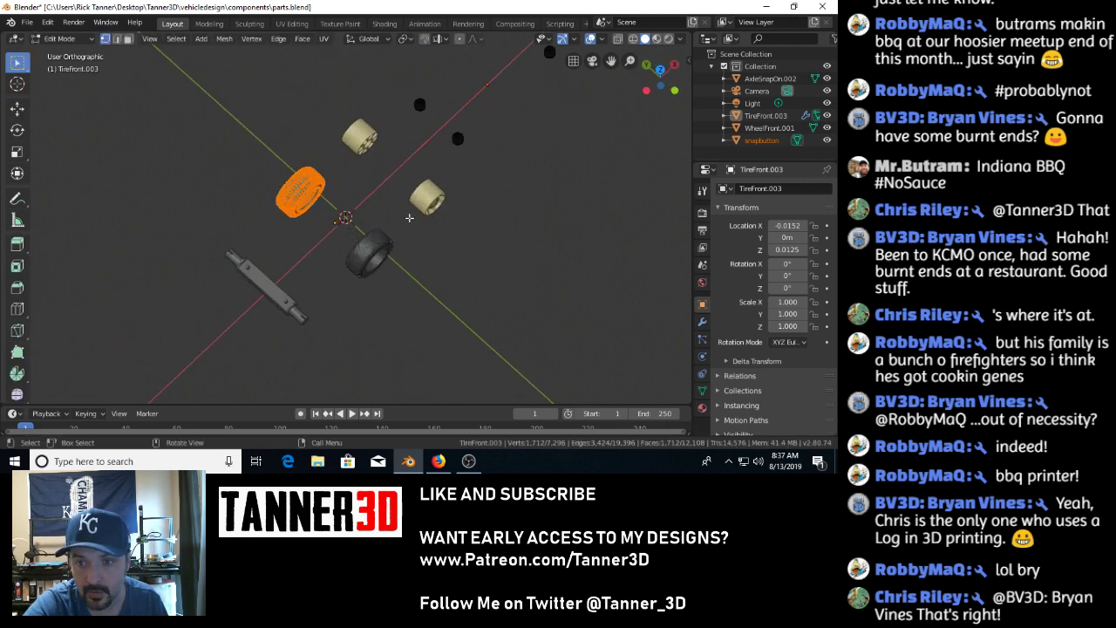
middle_click_drag(409, 217, 271, 231)
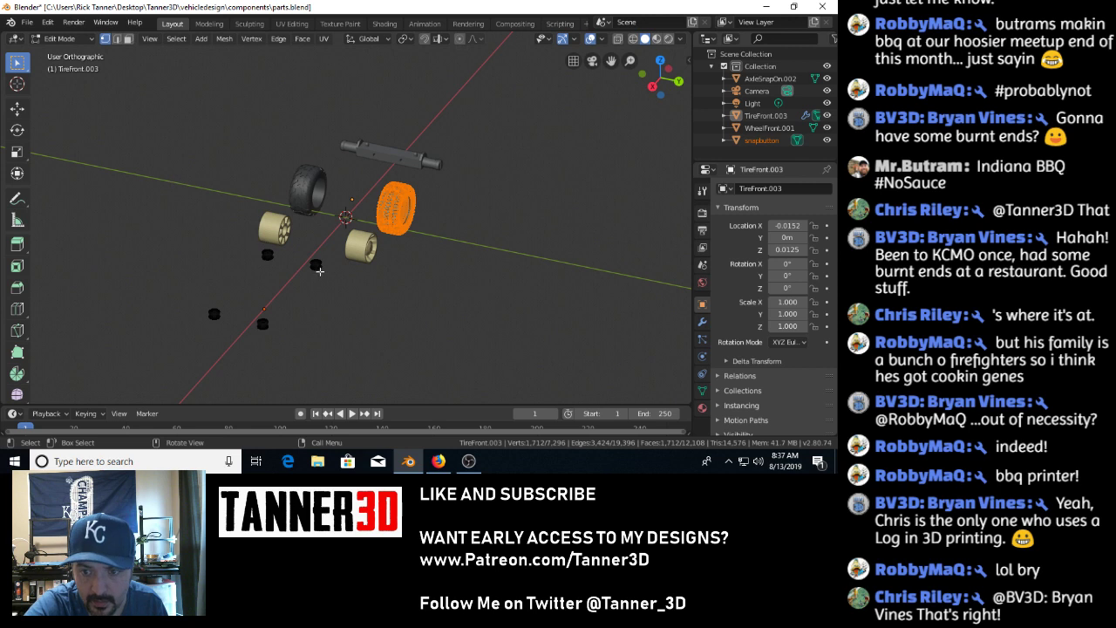
left_click(317, 266)
mouse_move(401, 272)
middle_mouse_down()
mouse_move(417, 252)
mouse_move(402, 142)
mouse_move(414, 263)
middle_mouse_up()
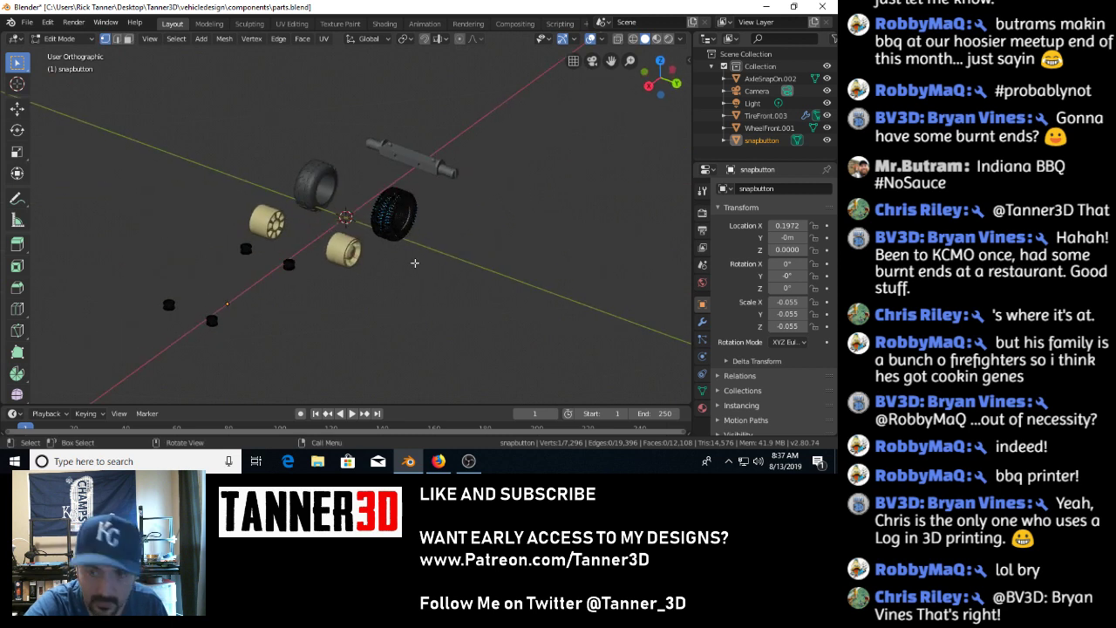
key("Tab")
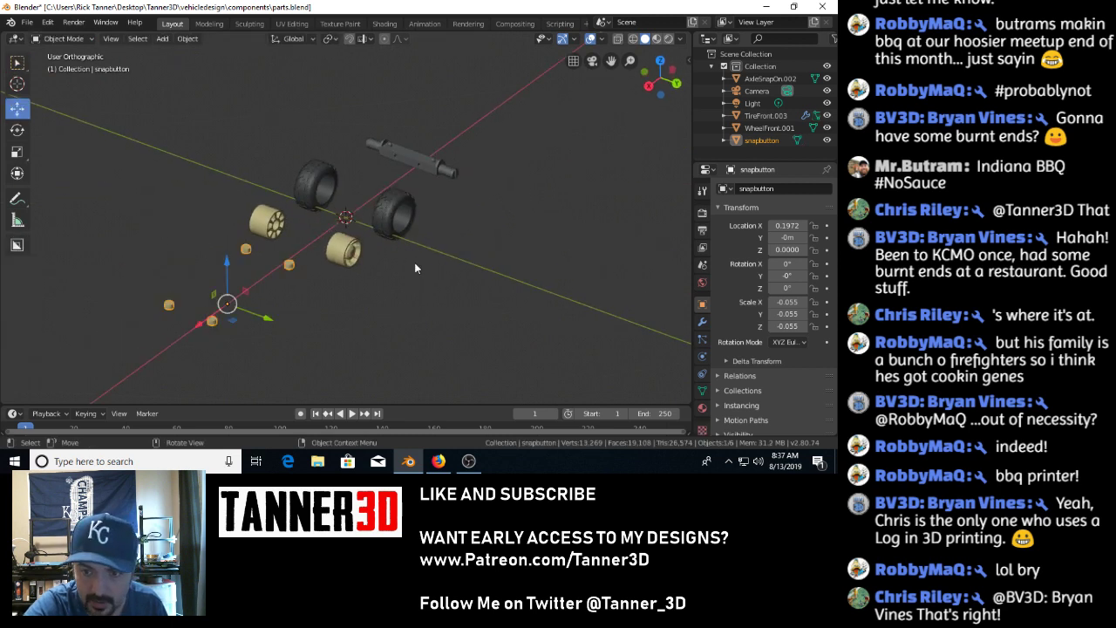
Briefly check the tire's mesh, then enter Edit Mode on the snap button.
left_click(389, 211)
key("Tab")
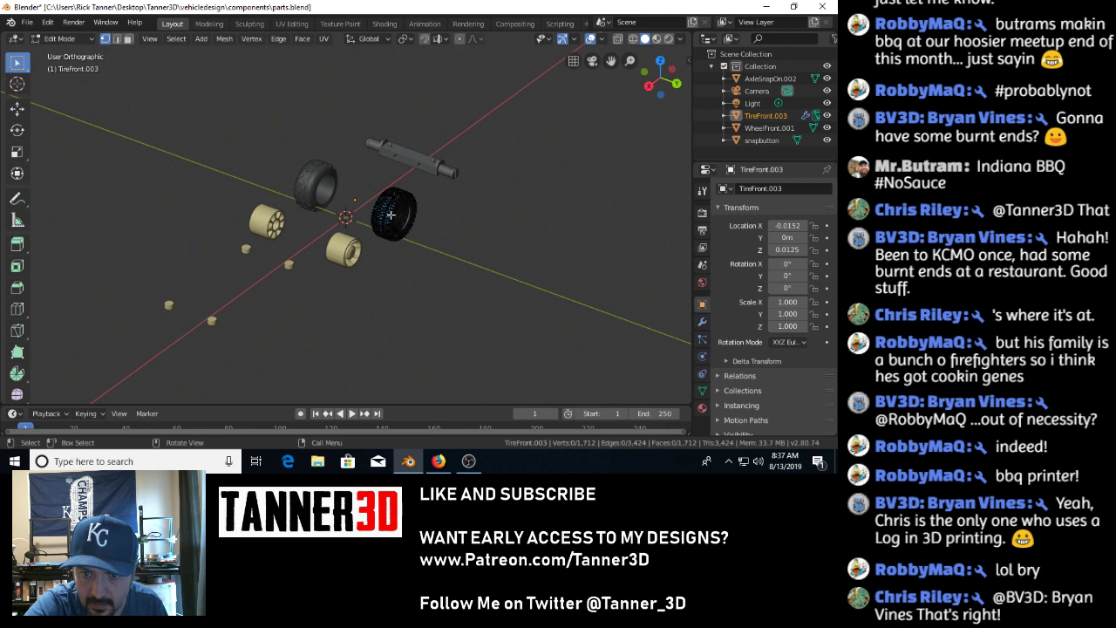
key("Tab")
left_click(287, 266)
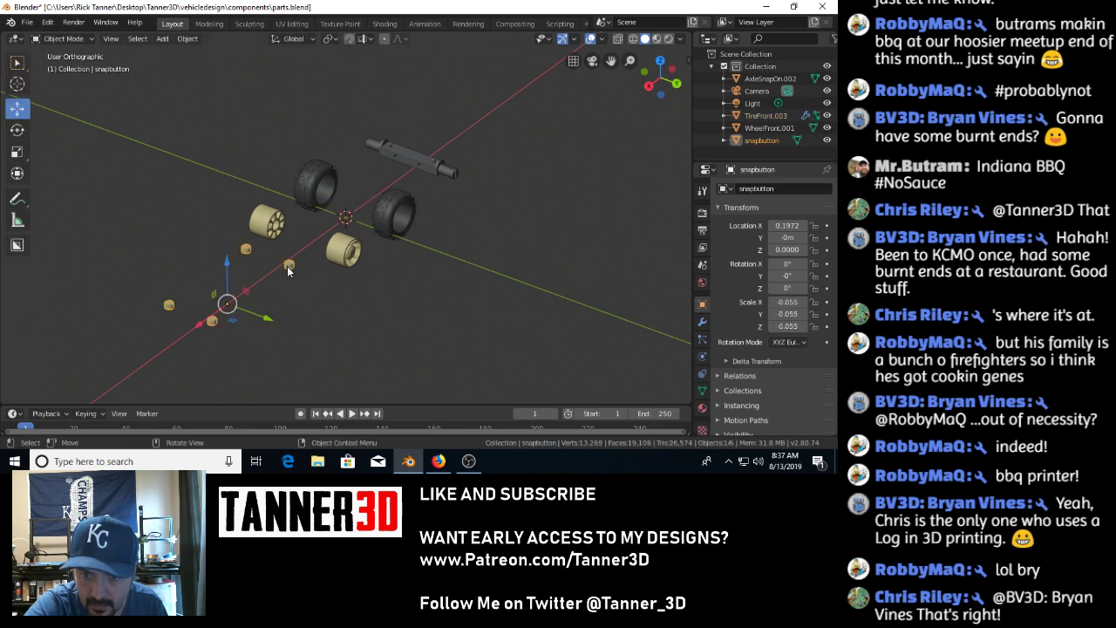
key("Tab")
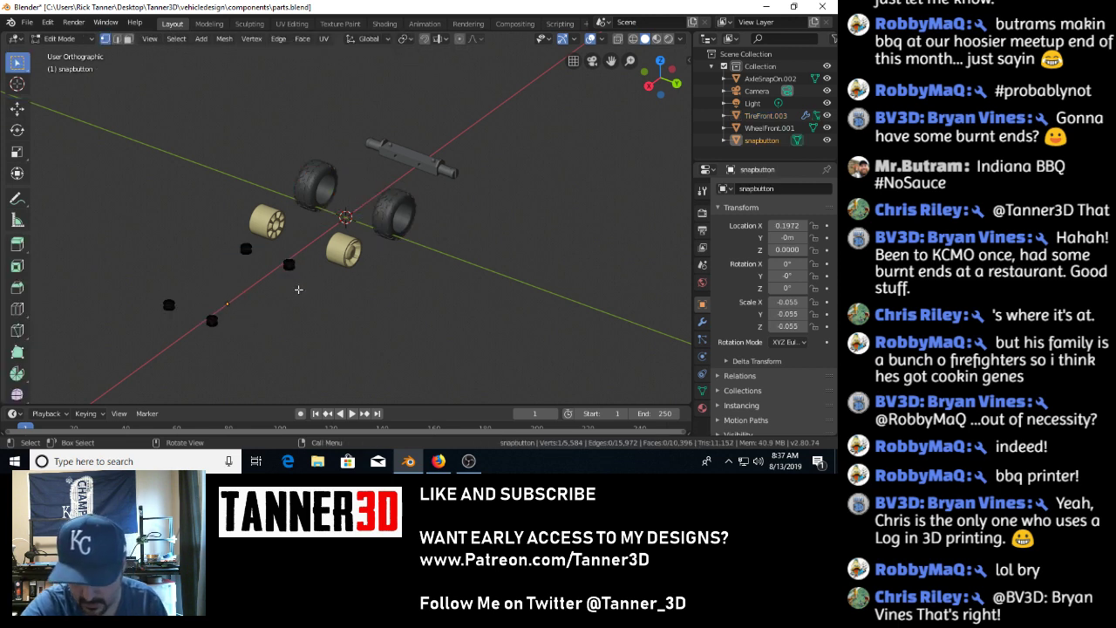
In top wireframe view, box-select and delete the vertices of the two right-hand snap buttons.
key("KP_7")
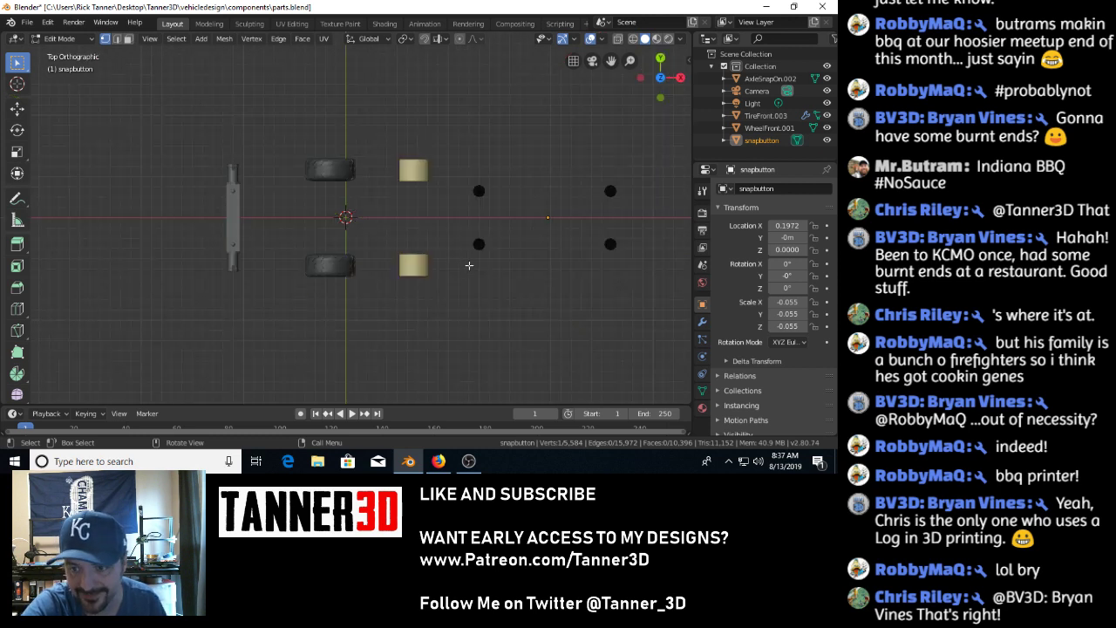
middle_click_drag(481, 271, 293, 306, "shift")
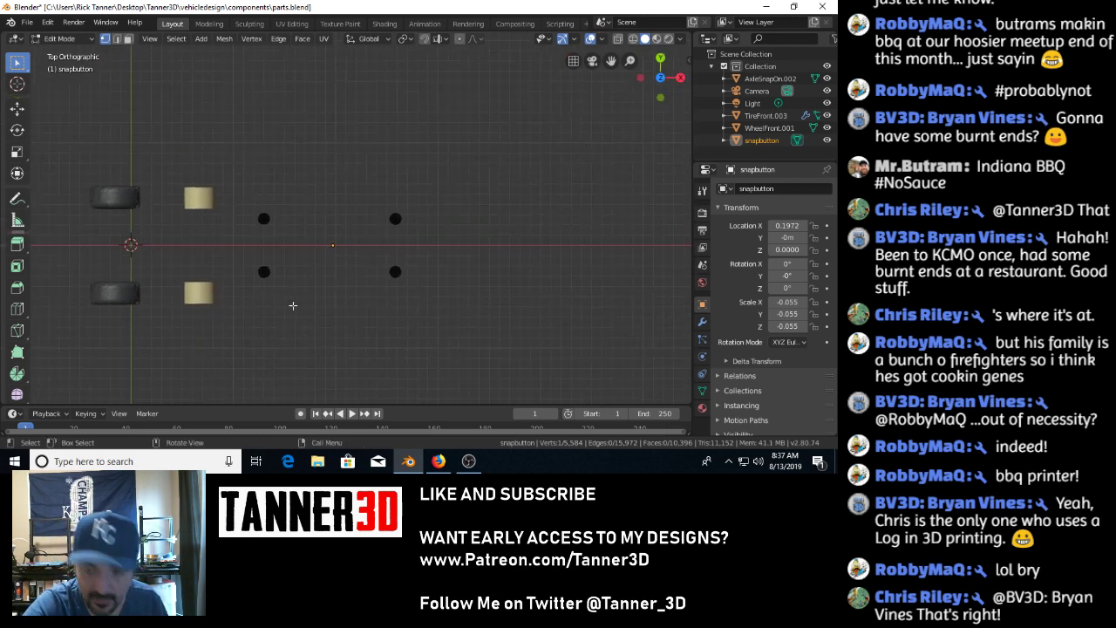
key("z")
left_click(207, 310)
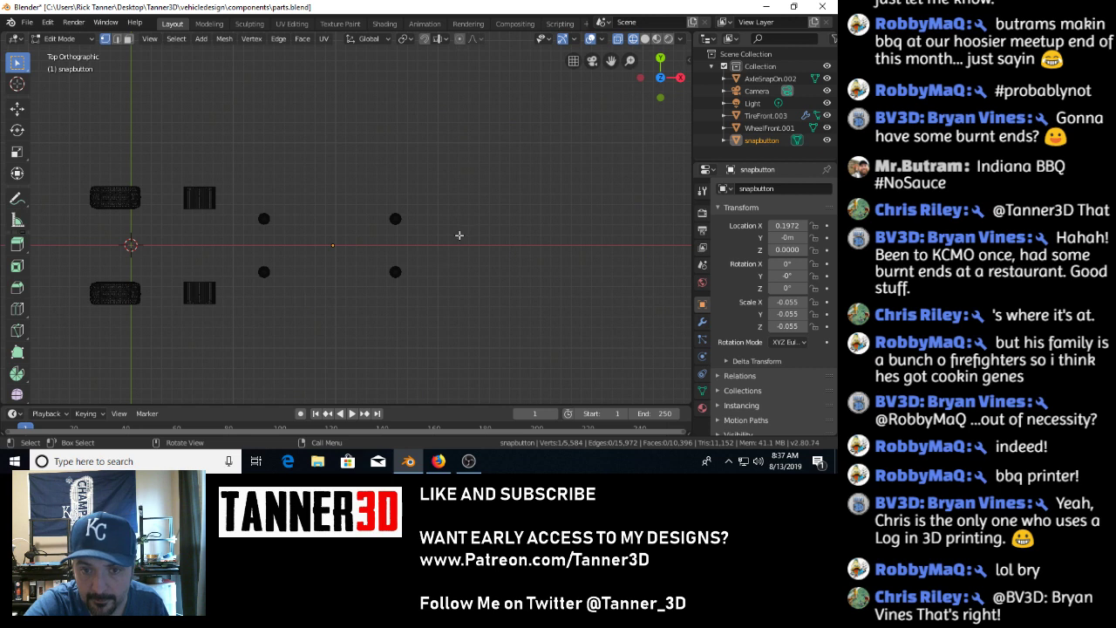
key("b")
left_click_drag(429, 180, 362, 319)
key("x")
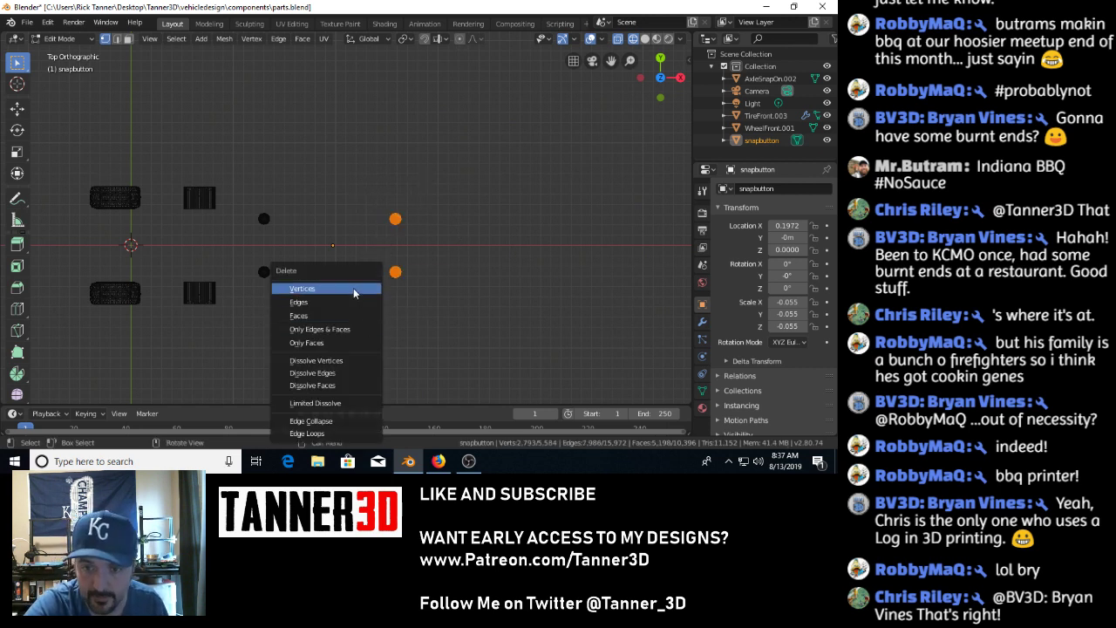
left_click(353, 288)
Return to Object Mode and orbit into a perspective view of the parts.
key("Tab")
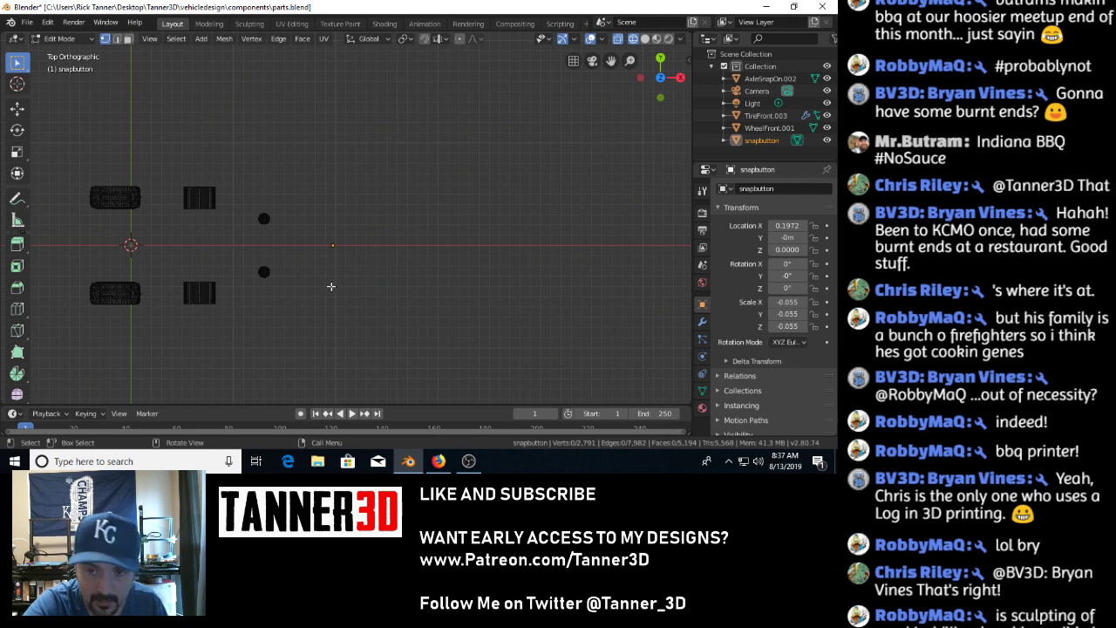
key("a")
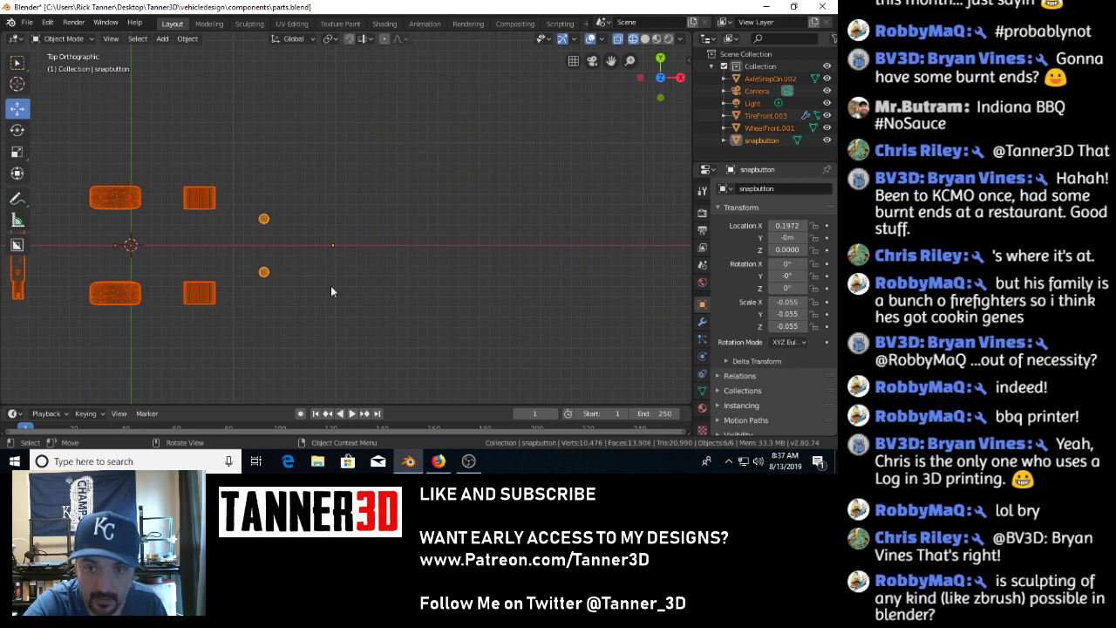
middle_click_drag(307, 281, 280, 259)
key("alt+a")
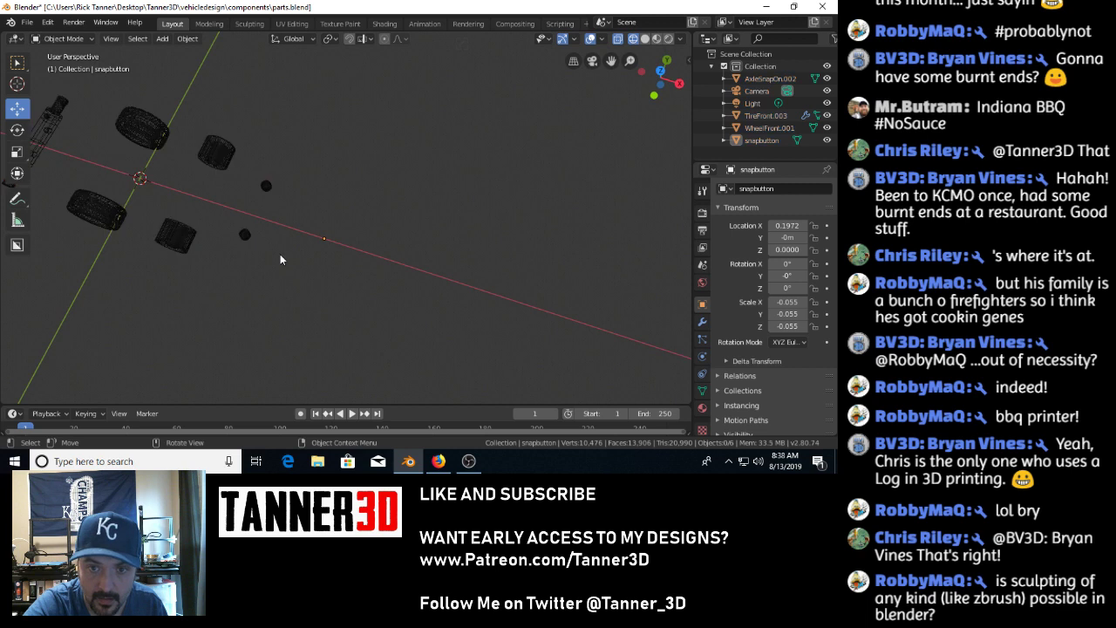
Switch back to solid shading and orbit around the wheels in orthographic view.
key("z")
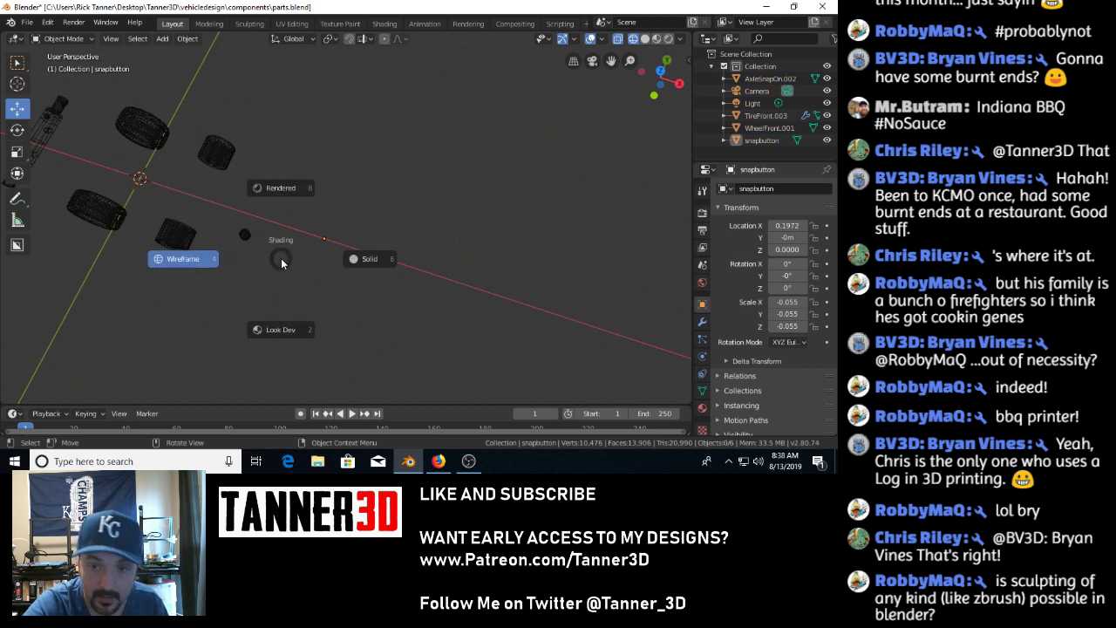
left_click(356, 260)
middle_click_drag(207, 291, 252, 165)
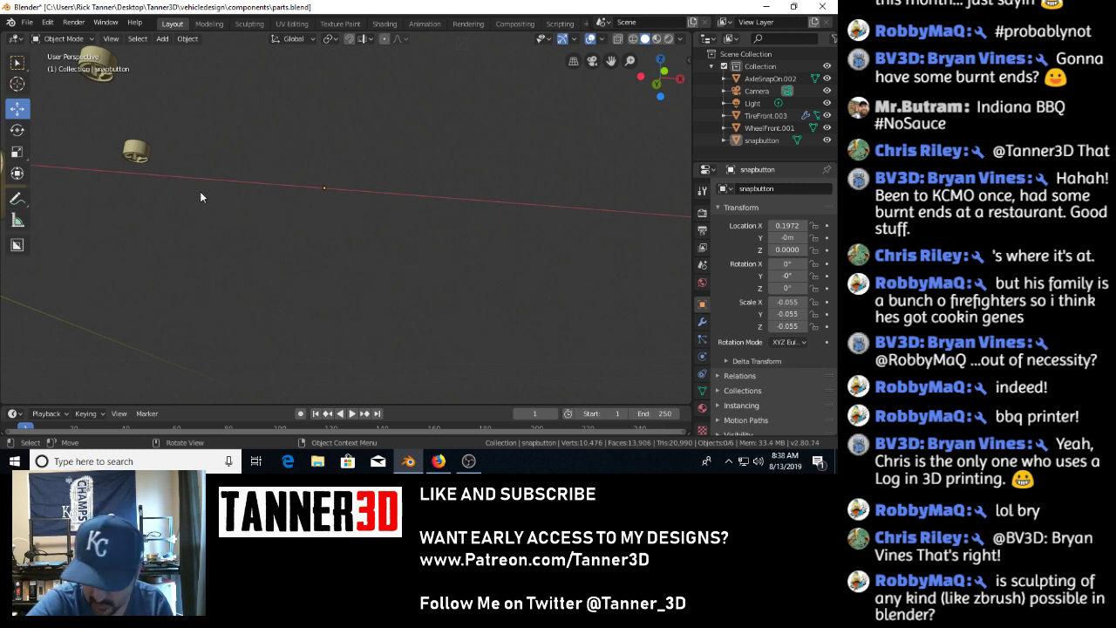
key("KP_5")
middle_click_drag(197, 188, 130, 144)
scroll(235, 199, "up", 2)
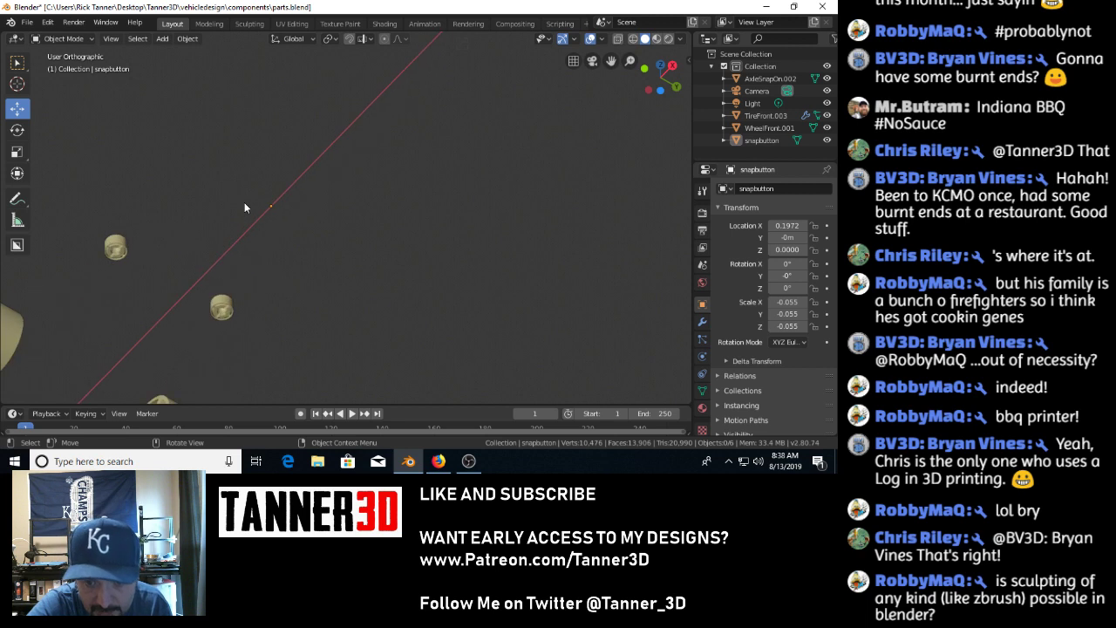
scroll(226, 310, "down", 3)
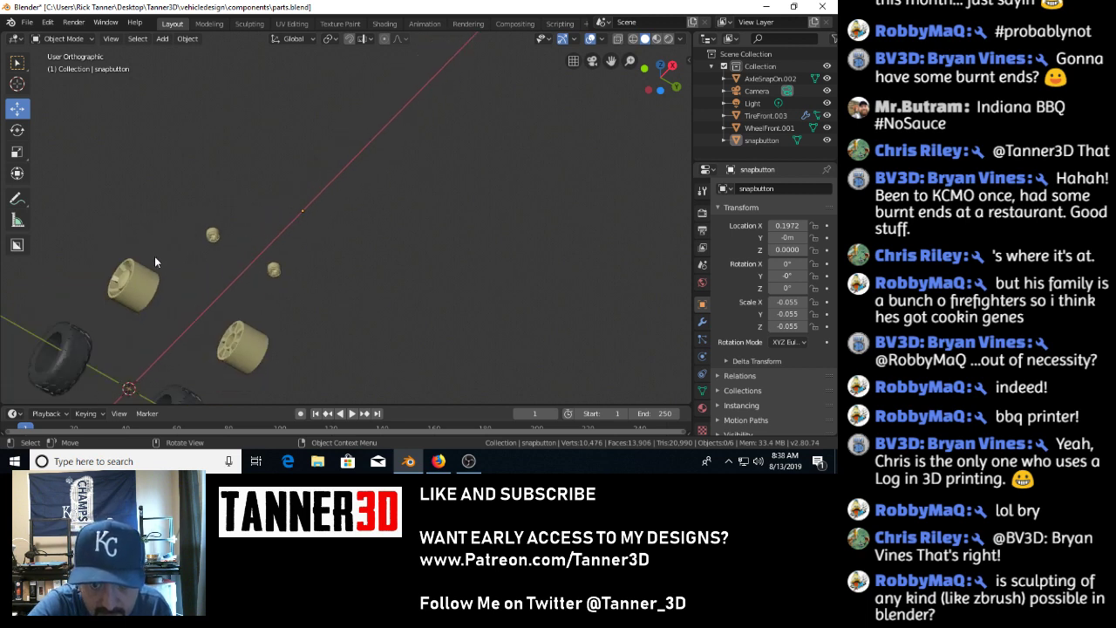
middle_click_drag(155, 256, 306, 393)
scroll(307, 386, "down", 3)
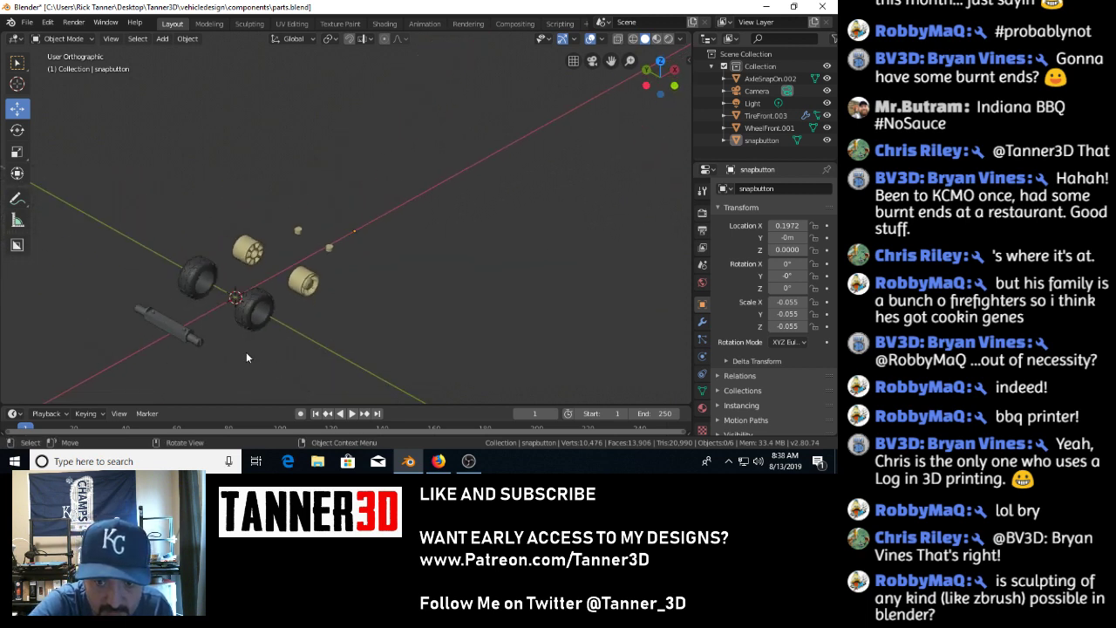
Select and frame the axle, then orbit back out and save parts.blend.
left_click(186, 343)
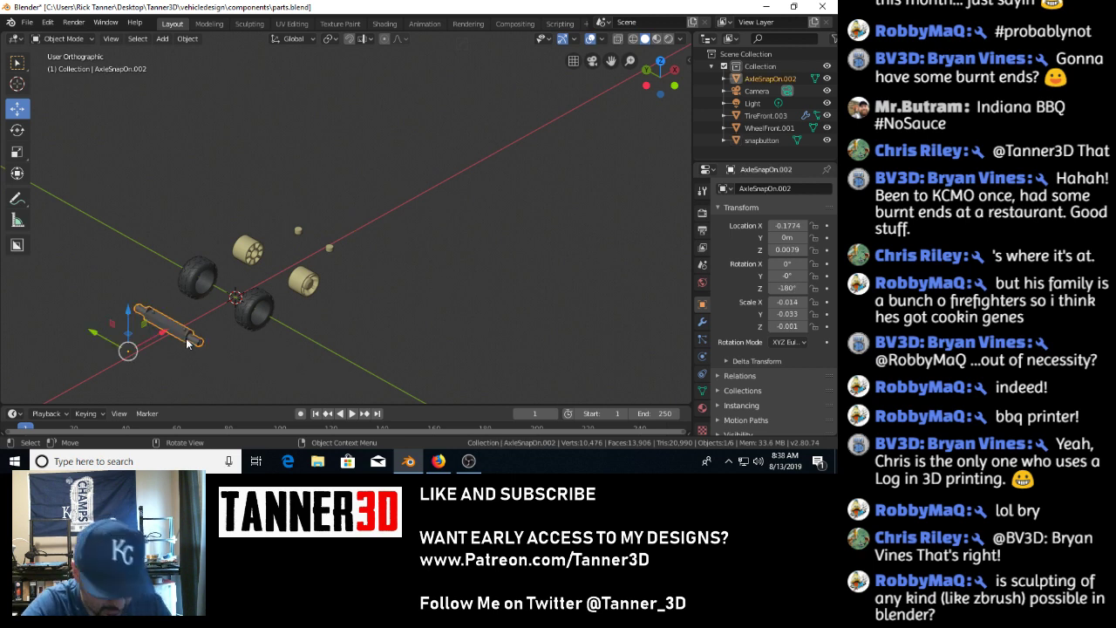
scroll(185, 340, "up", 3)
key("KP_Decimal")
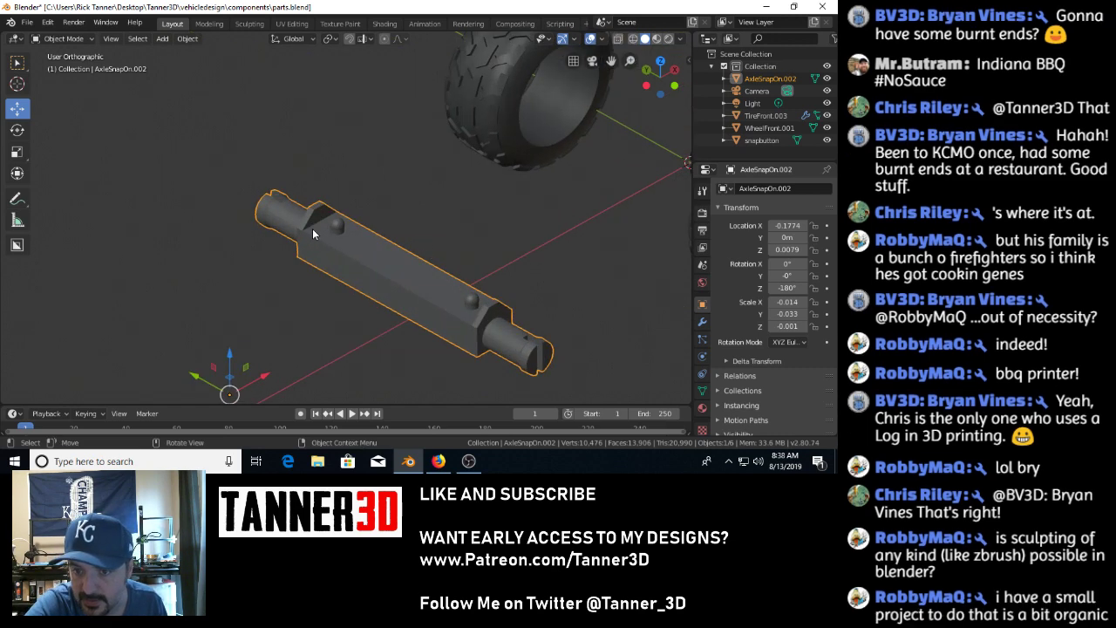
scroll(515, 279, "down", 5)
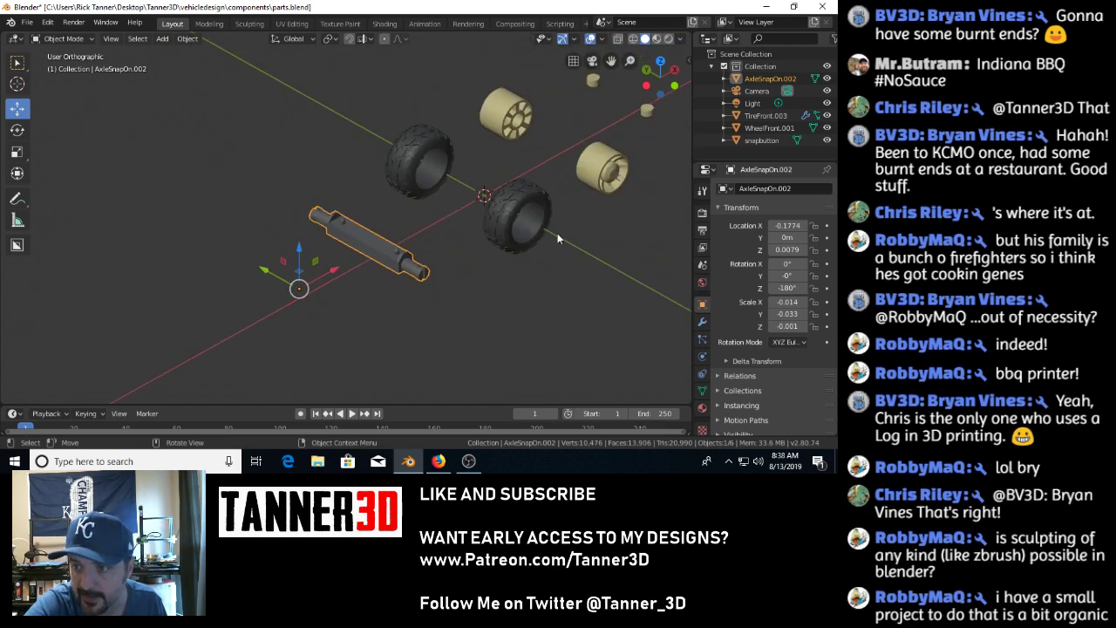
middle_click_drag(557, 233, 477, 203)
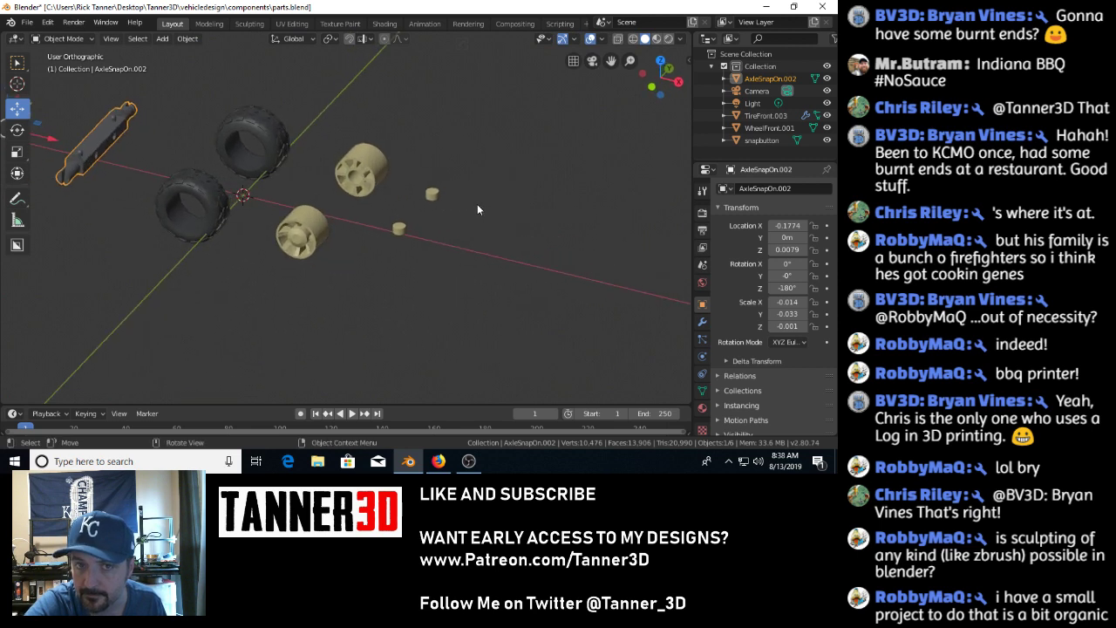
key("ctrl+s")
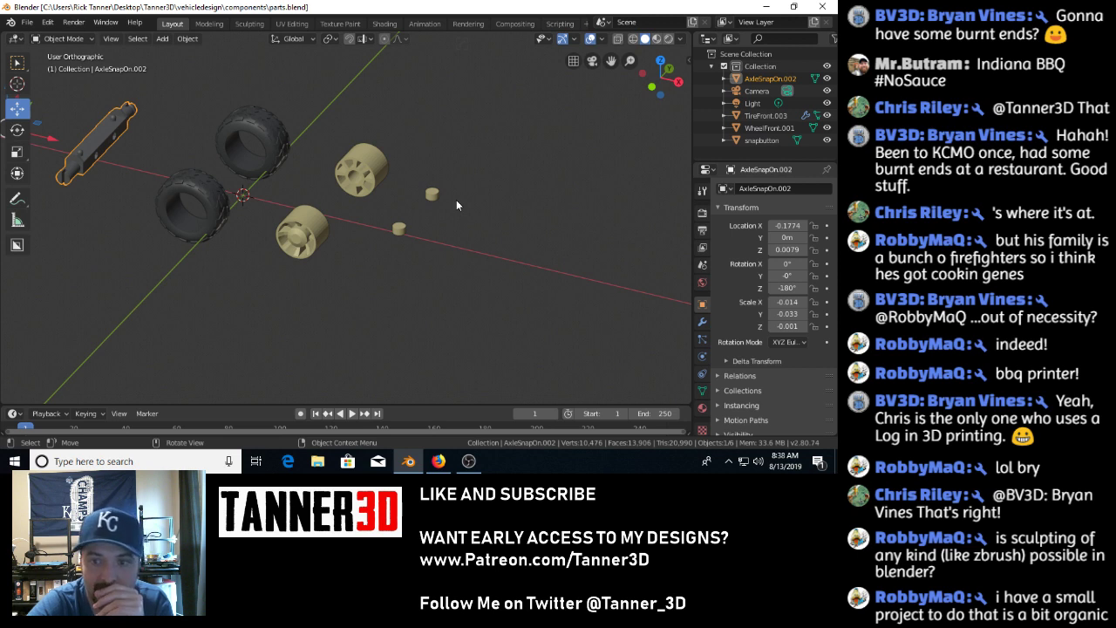
scroll(456, 205, "down", 2)
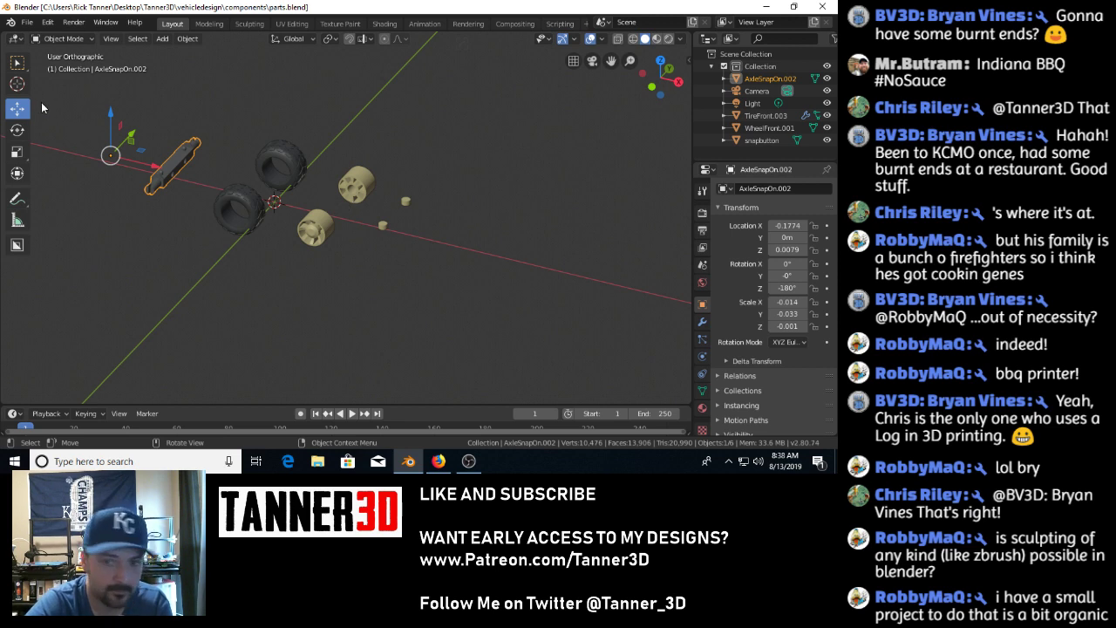
Open the File menu.
left_click(27, 24)
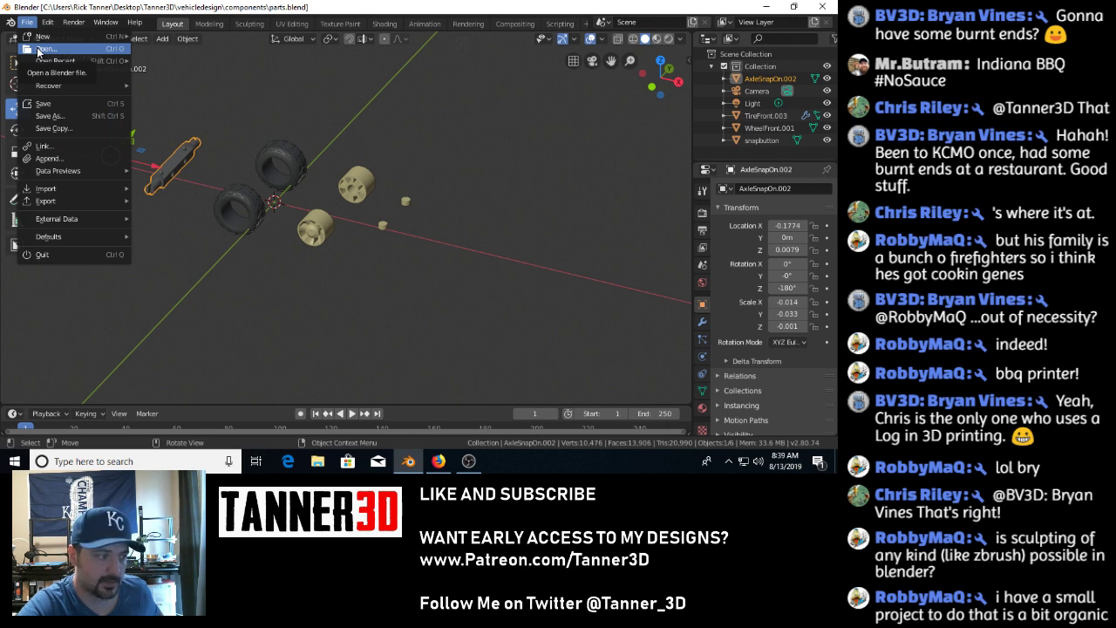
Open spring.blend from the components folder and orbit the coil spring from two angles.
left_click(39, 49)
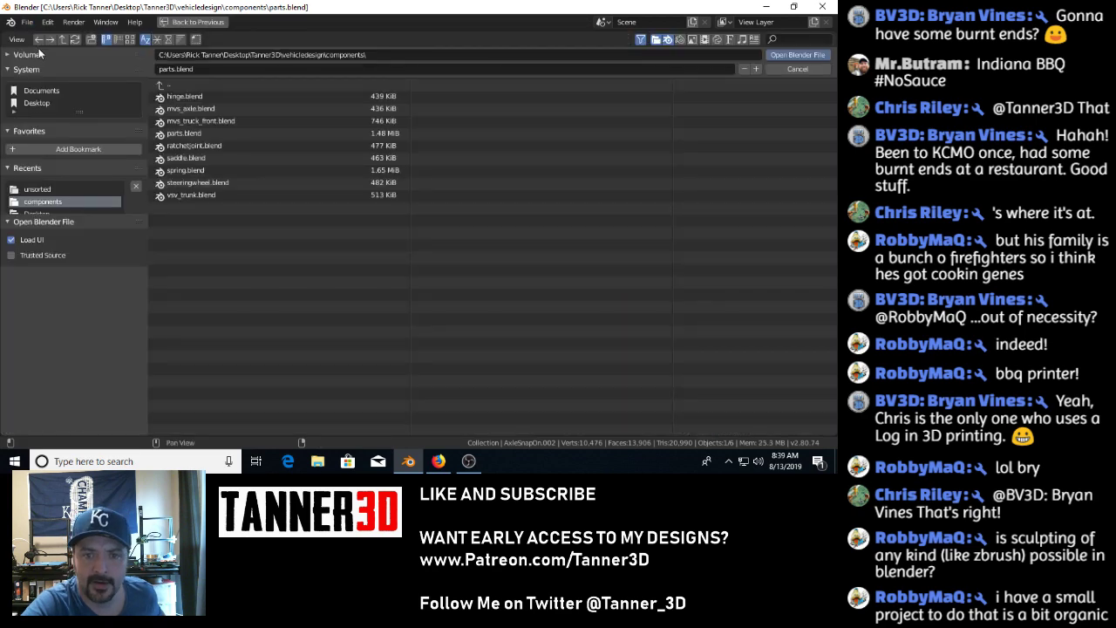
double_click(184, 172)
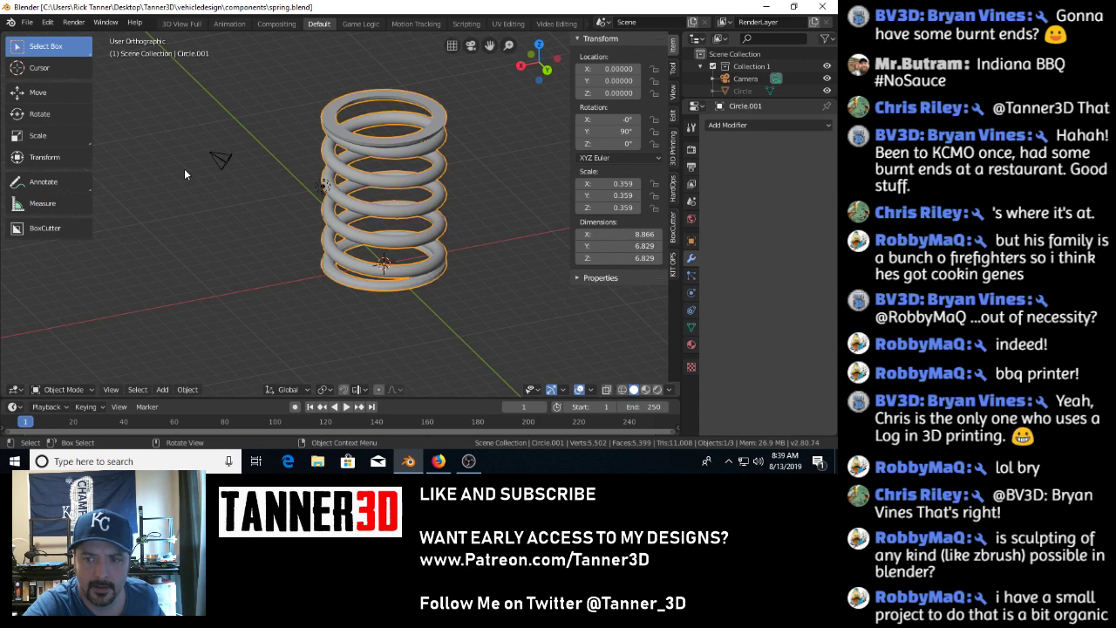
middle_click_drag(184, 175, 357, 253)
middle_click_drag(325, 159, 321, 256)
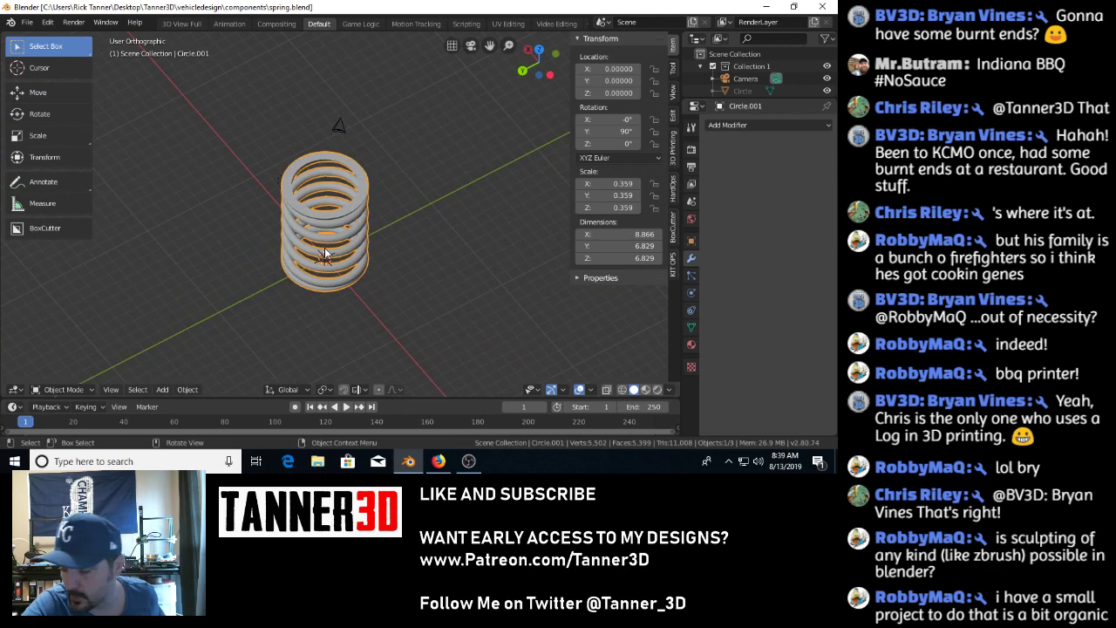
left_click(27, 22)
Open saddle.blend, then steeringwheel.blend, and zoom out to view the three-spoke steering wheel.
left_click(43, 49)
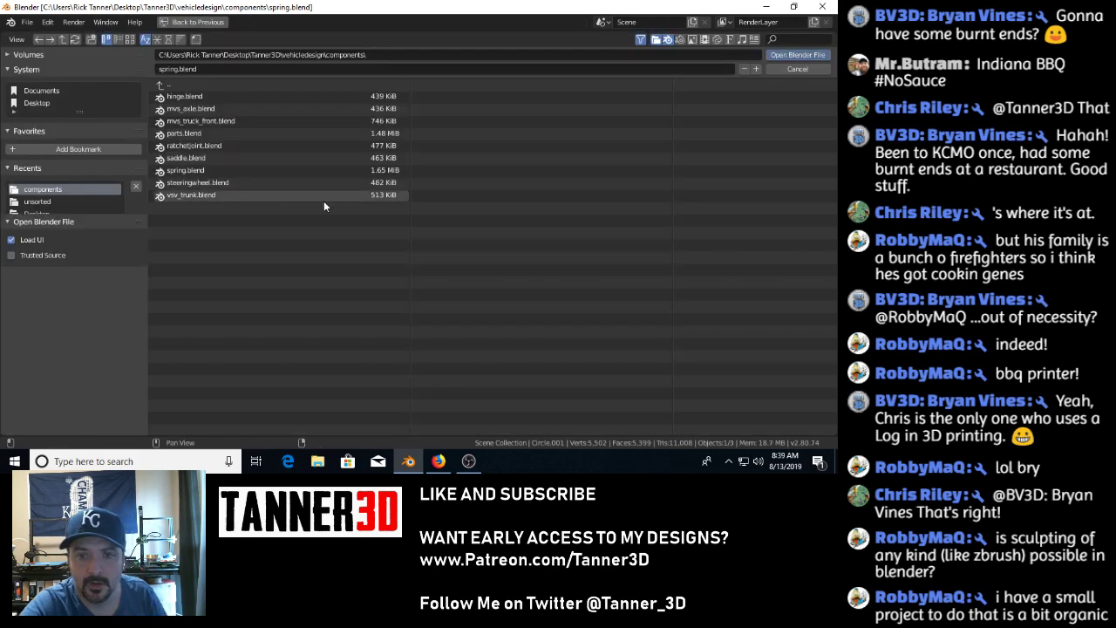
double_click(270, 163)
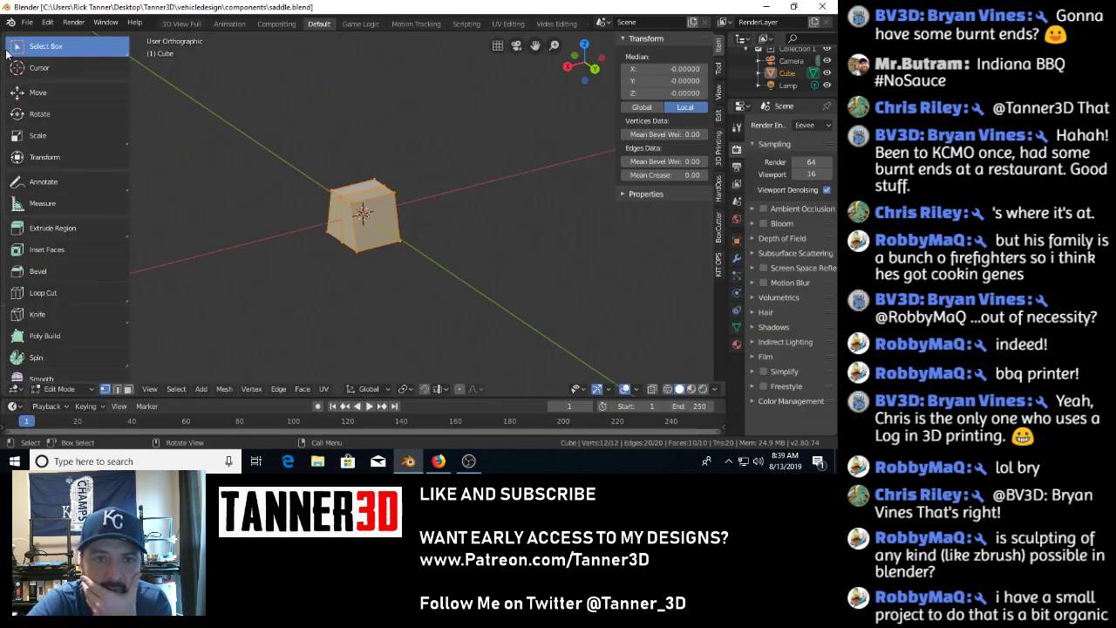
left_click(26, 28)
left_click(35, 49)
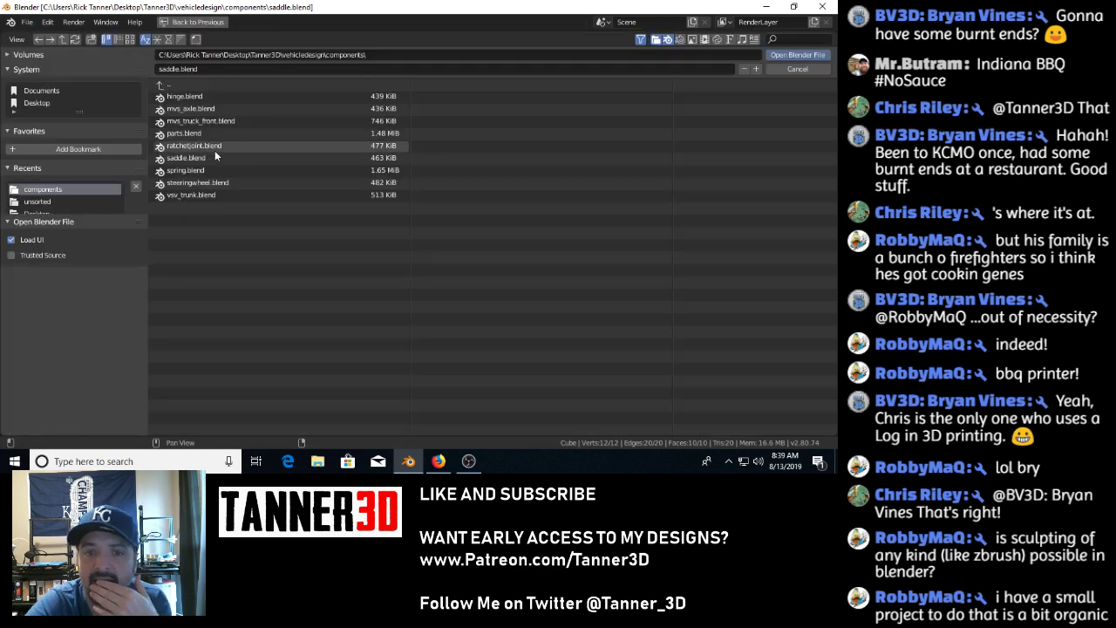
double_click(234, 182)
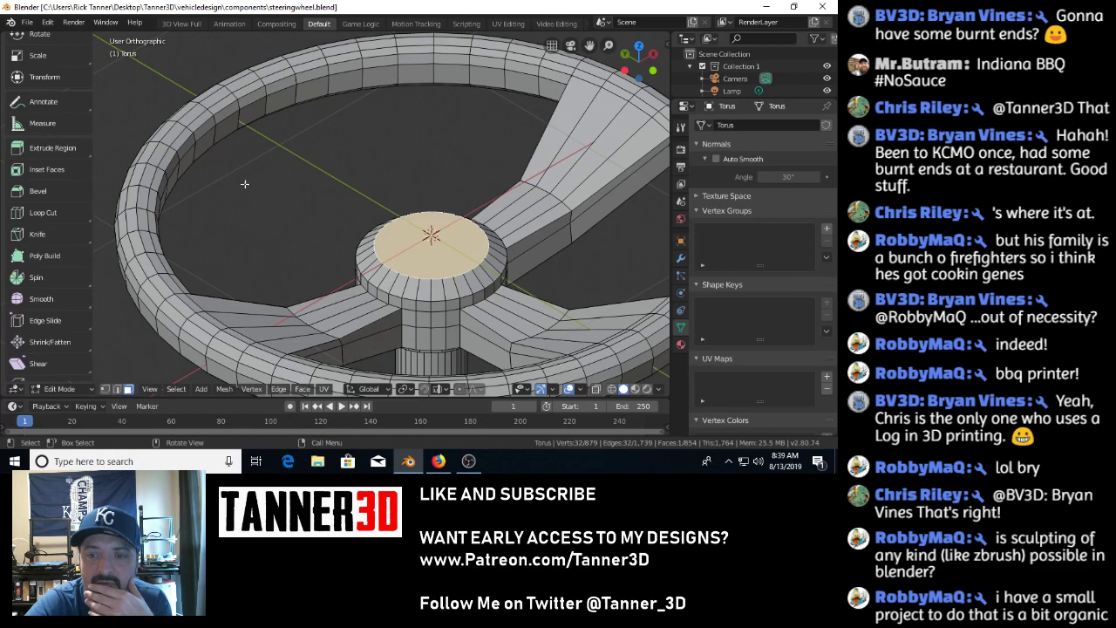
scroll(245, 184, "down", 5)
middle_click_drag(246, 184, 358, 233)
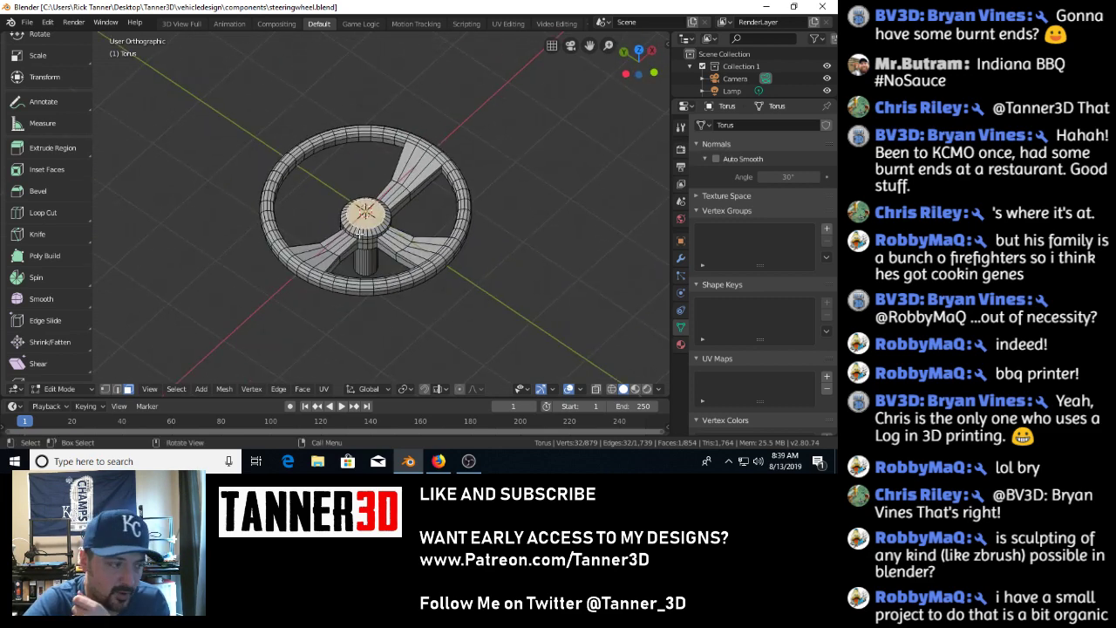
left_click(32, 24)
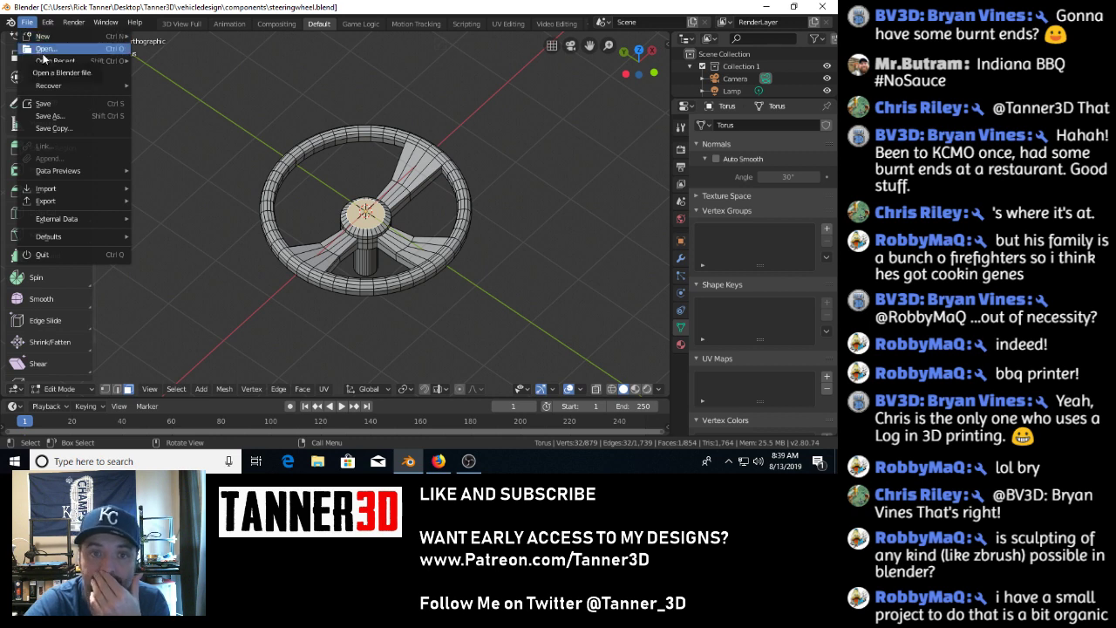
Open hinge.blend, orbit around the hinge model, then bring the components folder's file list back.
left_click(45, 48)
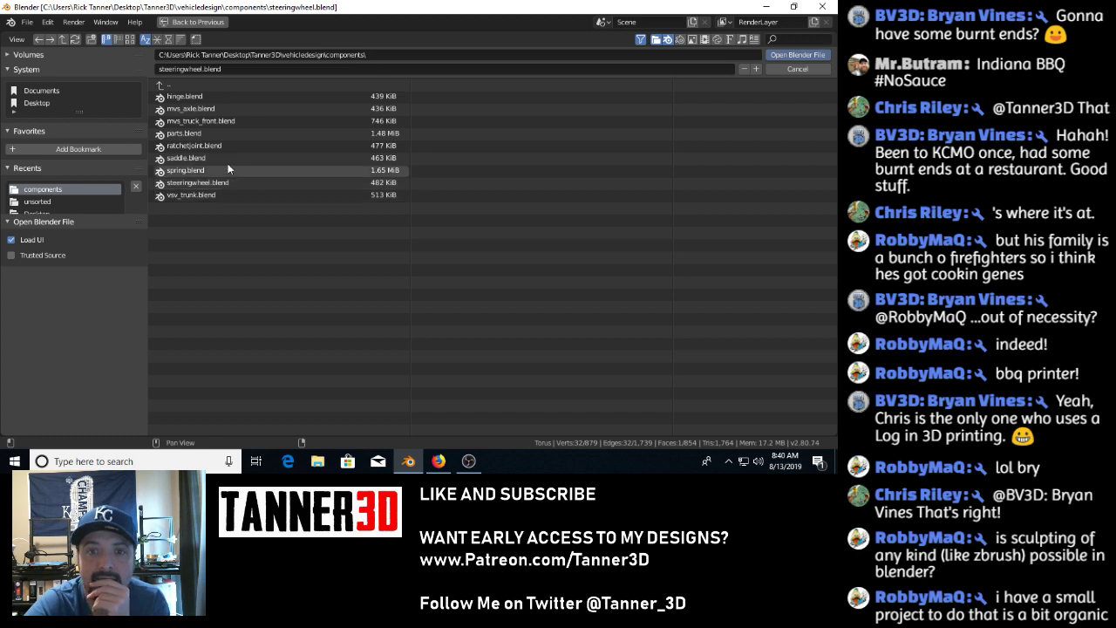
double_click(232, 98)
middle_click_drag(233, 103, 460, 193)
left_click(29, 24)
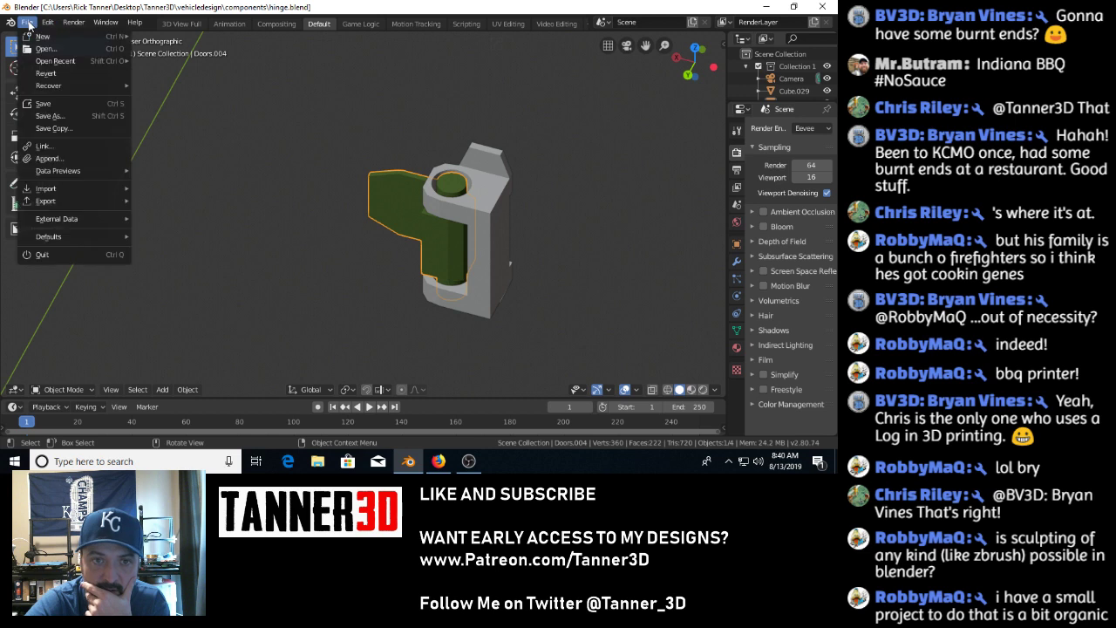
left_click(59, 50)
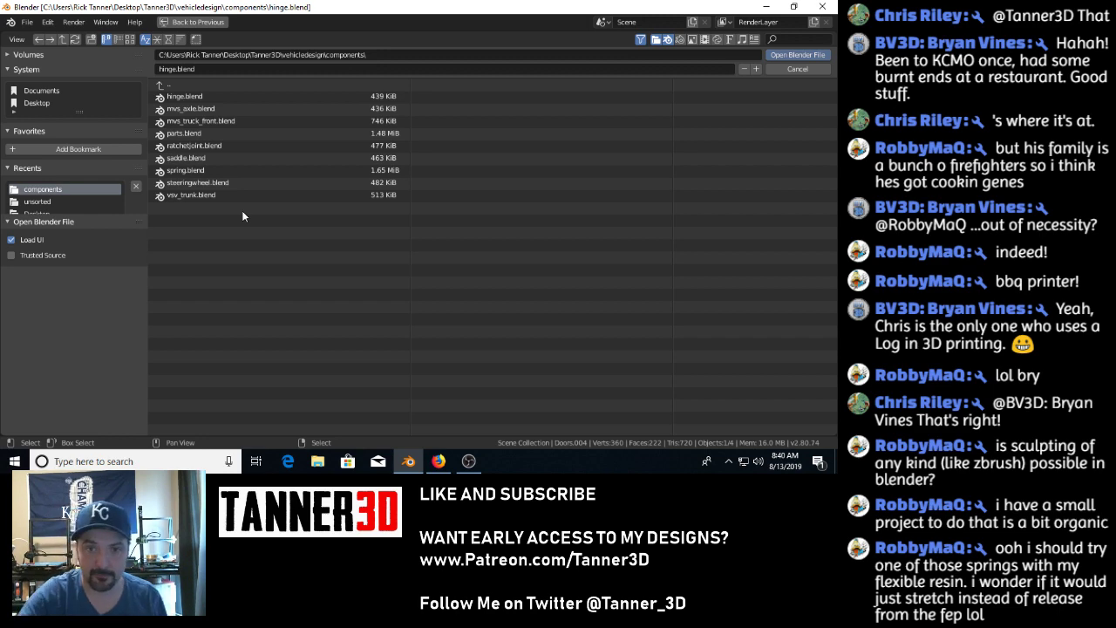
Reopen spring.blend and view the coil spring Circle.001 from several sides, including from above.
double_click(201, 170)
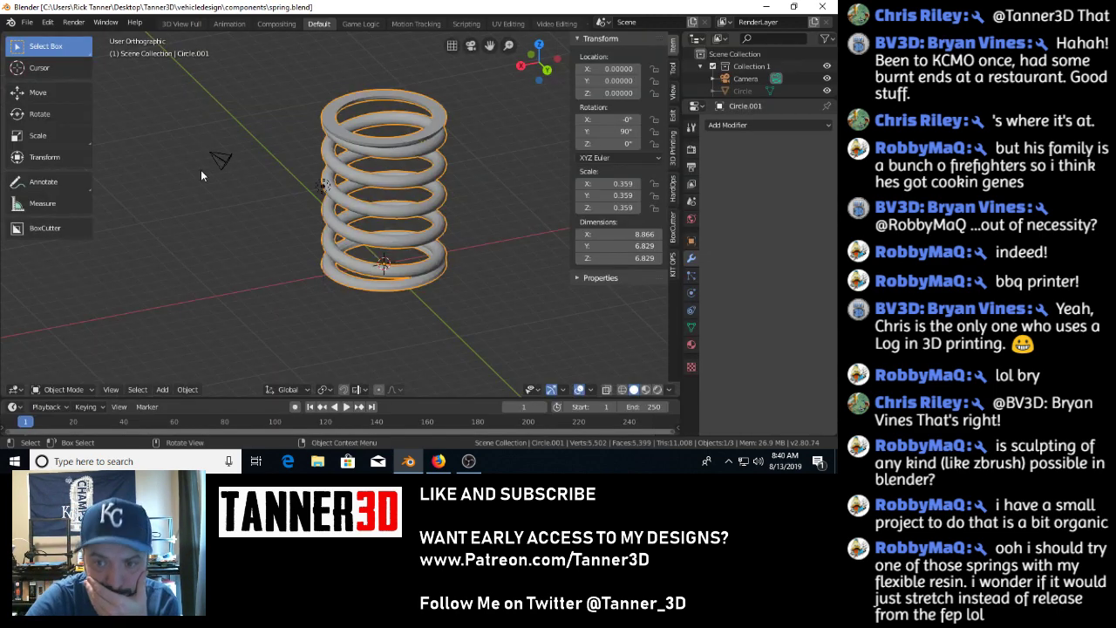
middle_click_drag(346, 217, 354, 205)
scroll(354, 205, "down", 2)
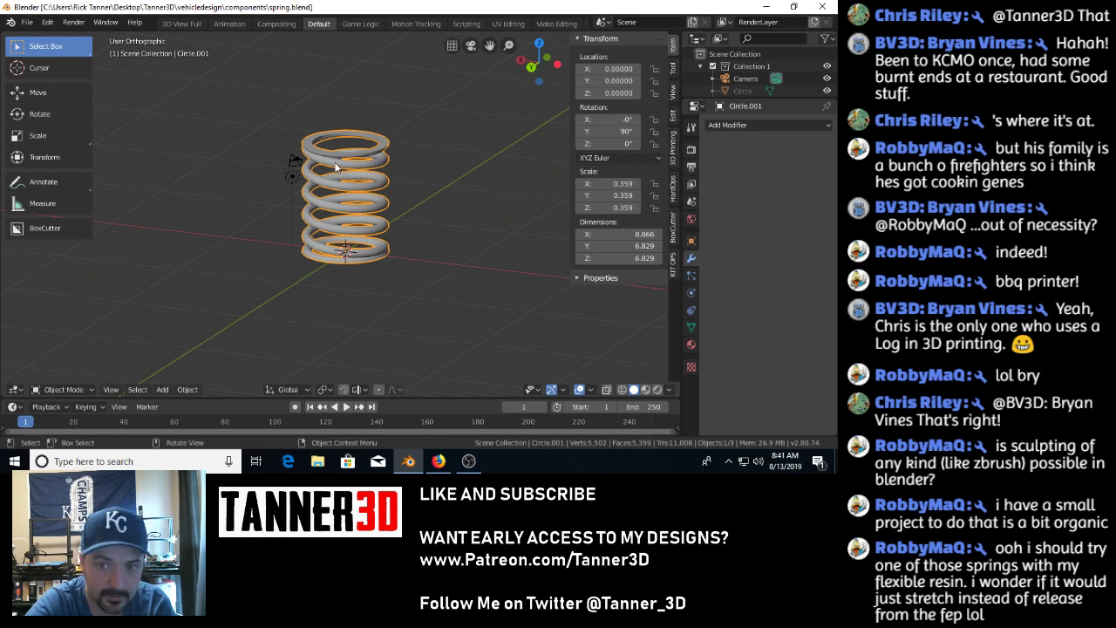
middle_click_drag(336, 151, 411, 163)
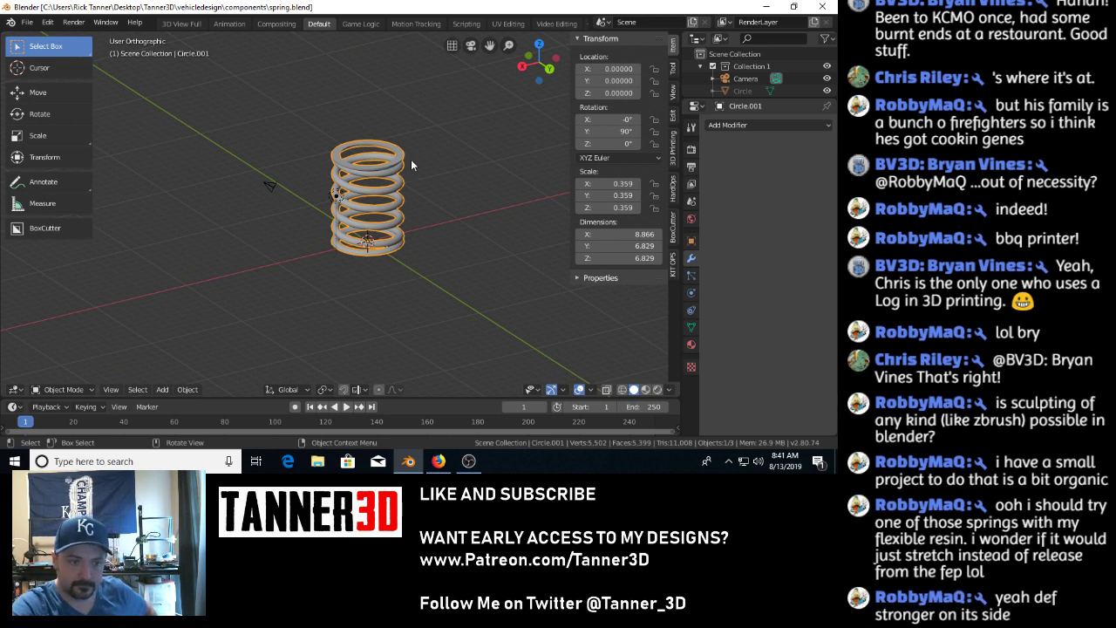
scroll(422, 160, "up", 4)
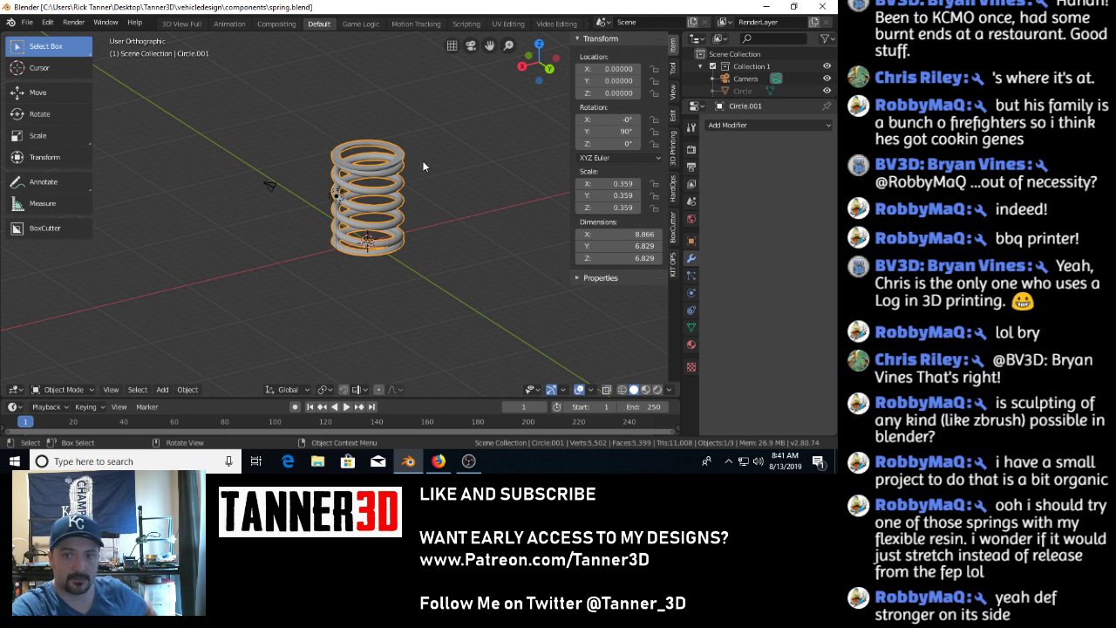
middle_click_drag(423, 164, 329, 178)
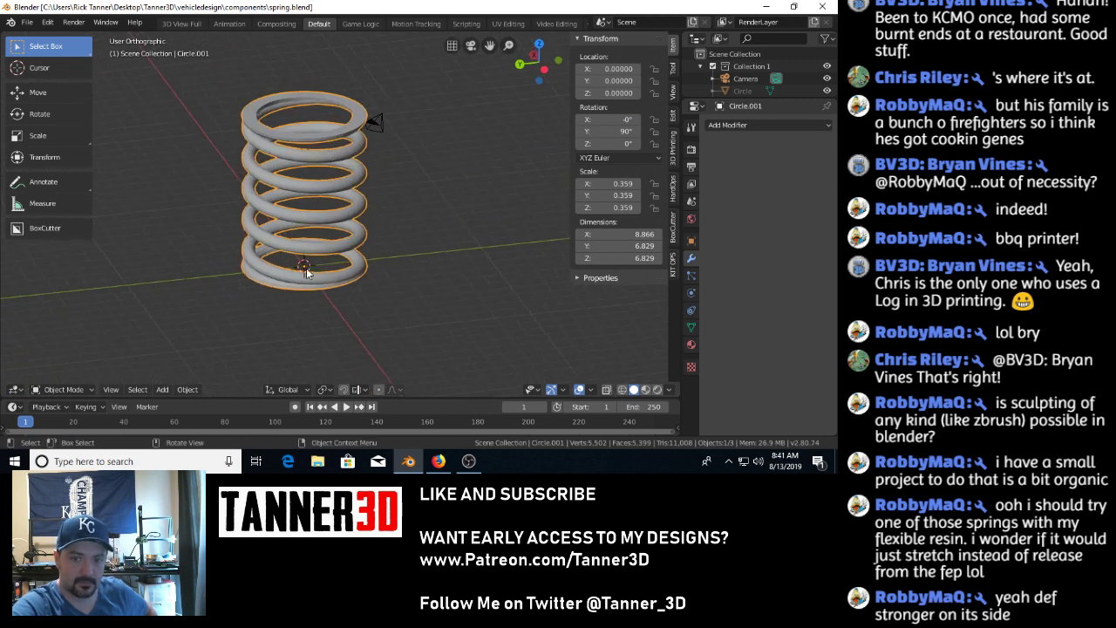
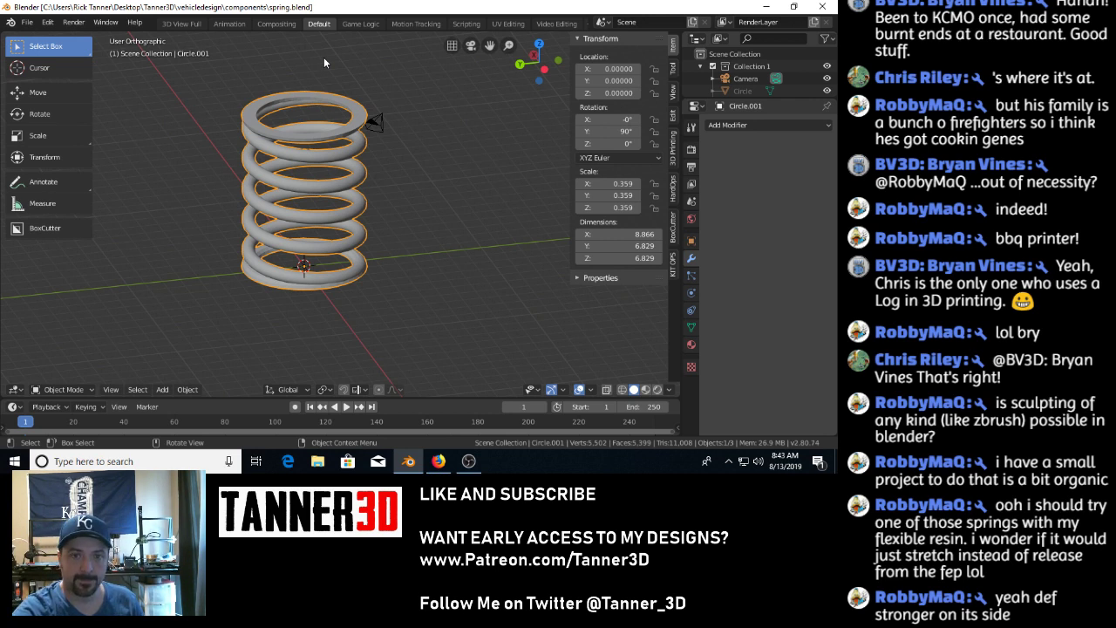
Open parts.blend from the components folder in place of spring.blend.
mouse_move(469, 464)
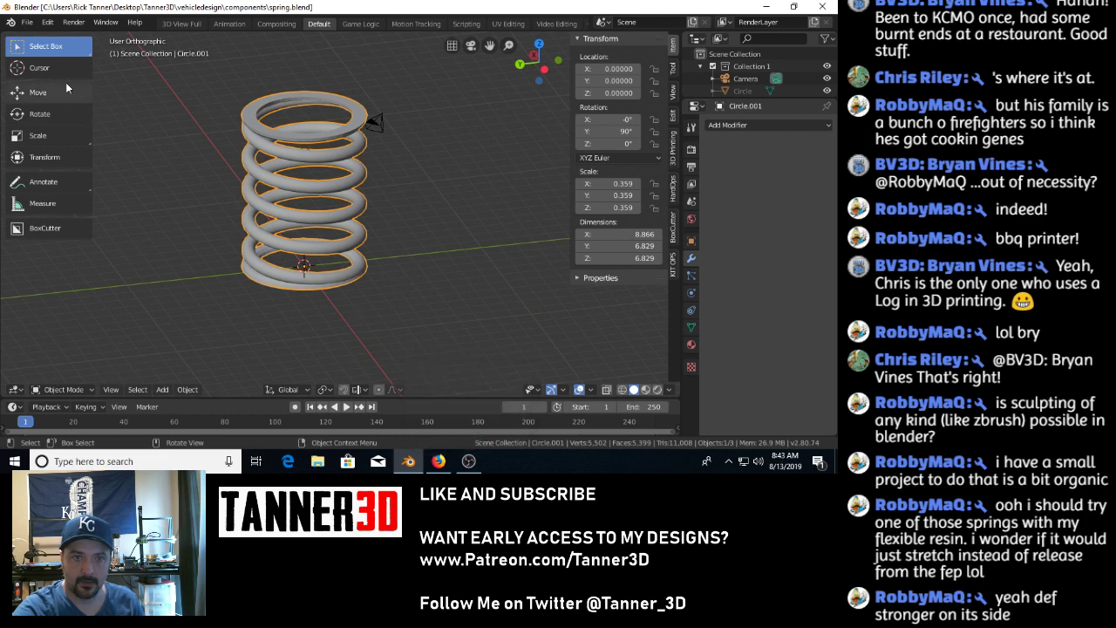
left_click(27, 22)
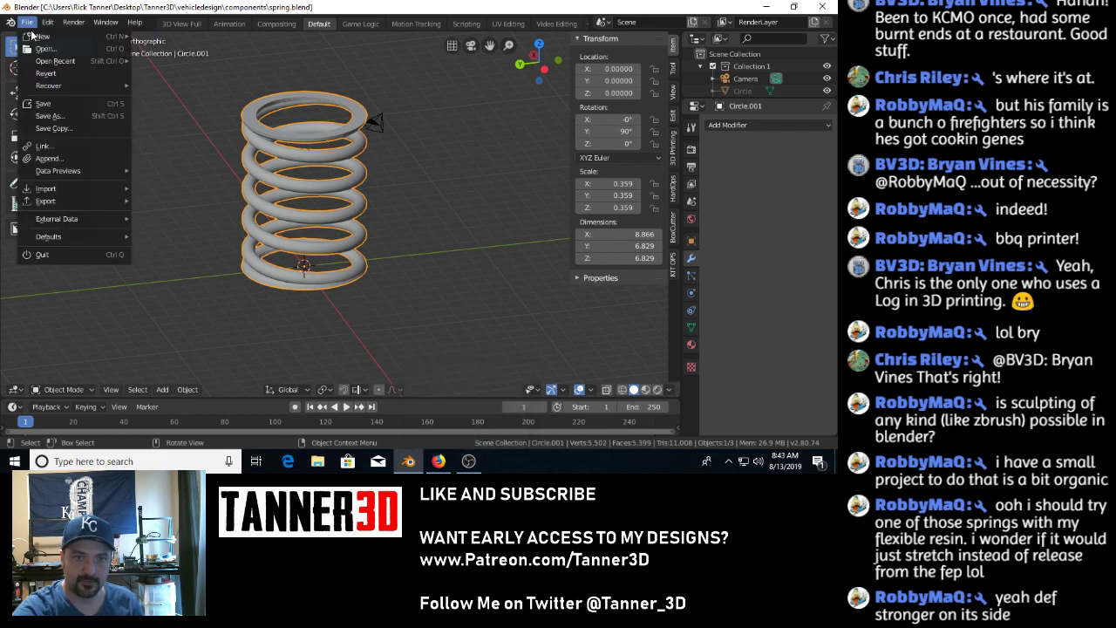
left_click(37, 49)
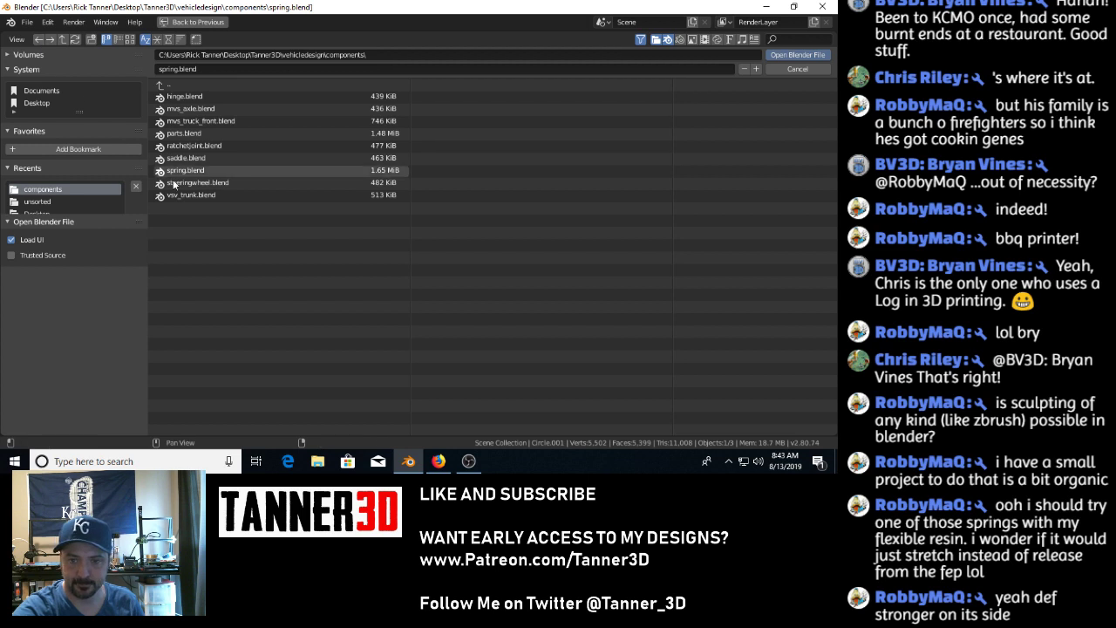
double_click(202, 136)
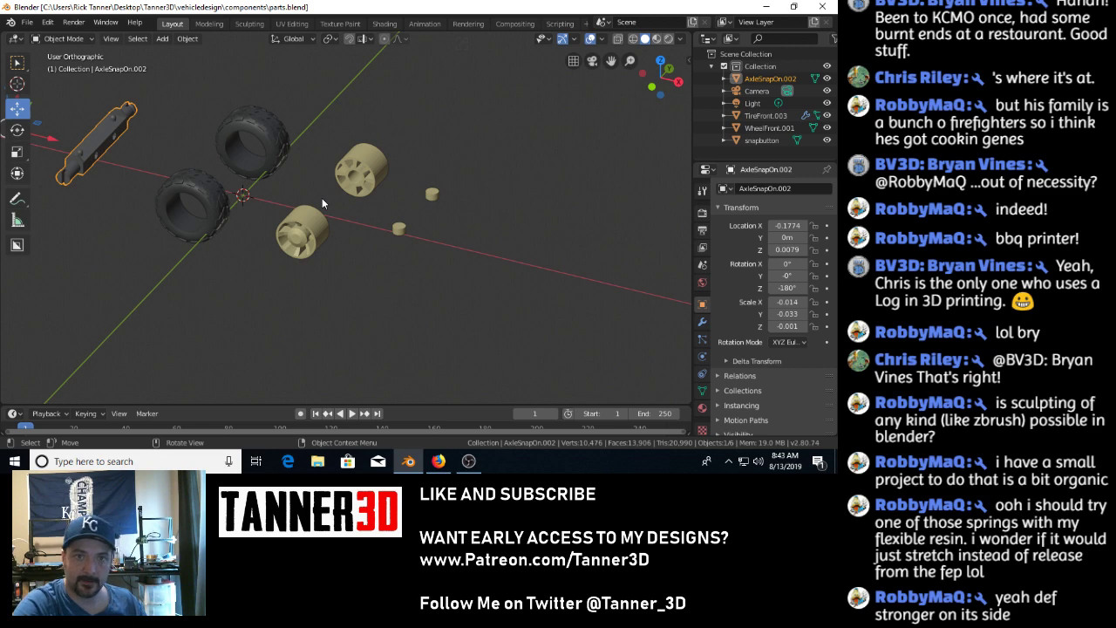
Load toydrive_repsnap.blend from the unsorted folder listed under Recents.
left_click(28, 23)
left_click(54, 52)
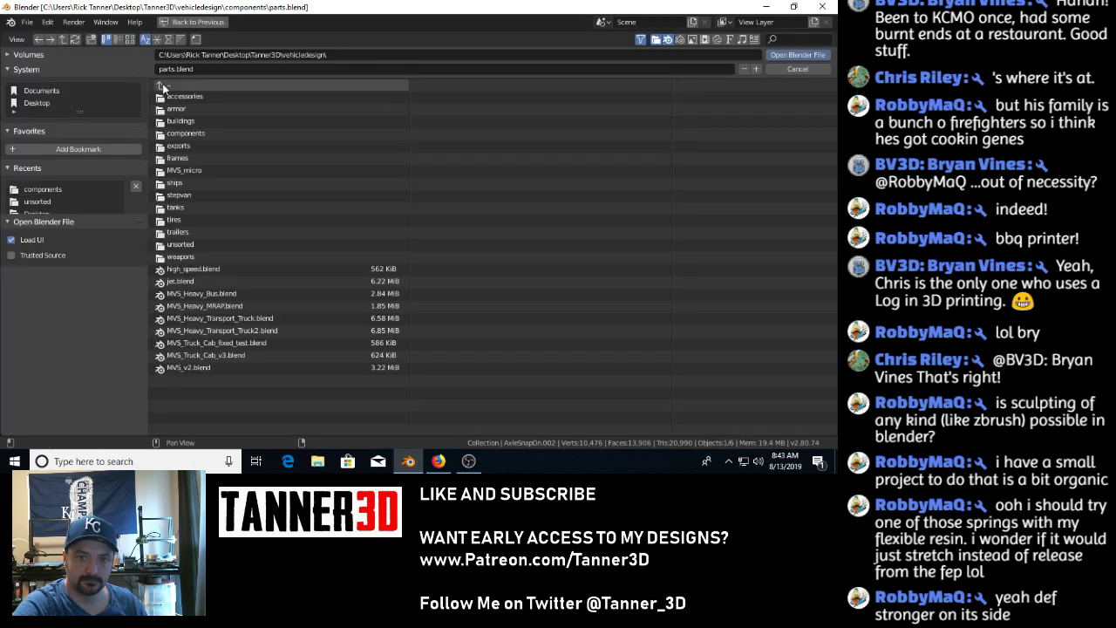
left_click(225, 245)
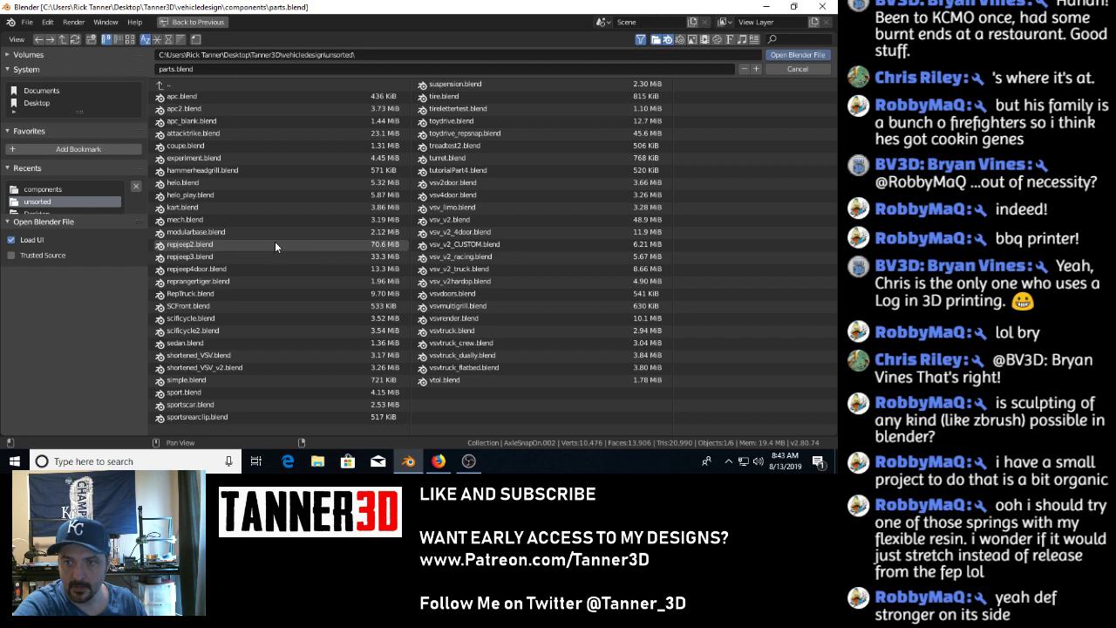
double_click(478, 137)
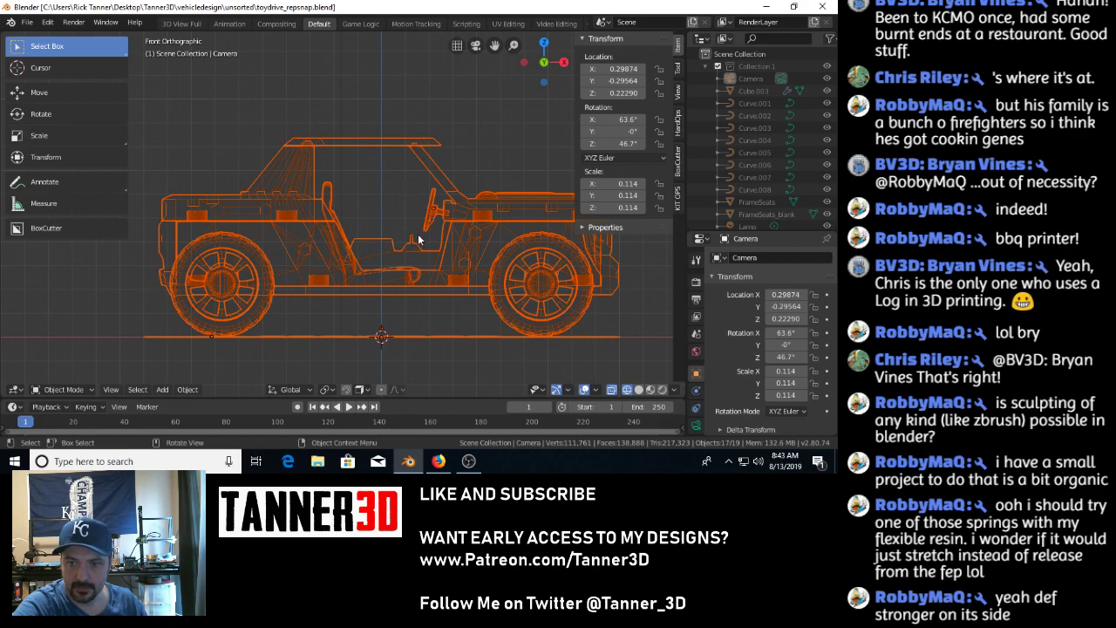
Orbit to a three-quarter view of the jeep and deselect all objects with Alt+A.
middle_click_drag(407, 187, 403, 294)
key("KP_3")
key("KP_1")
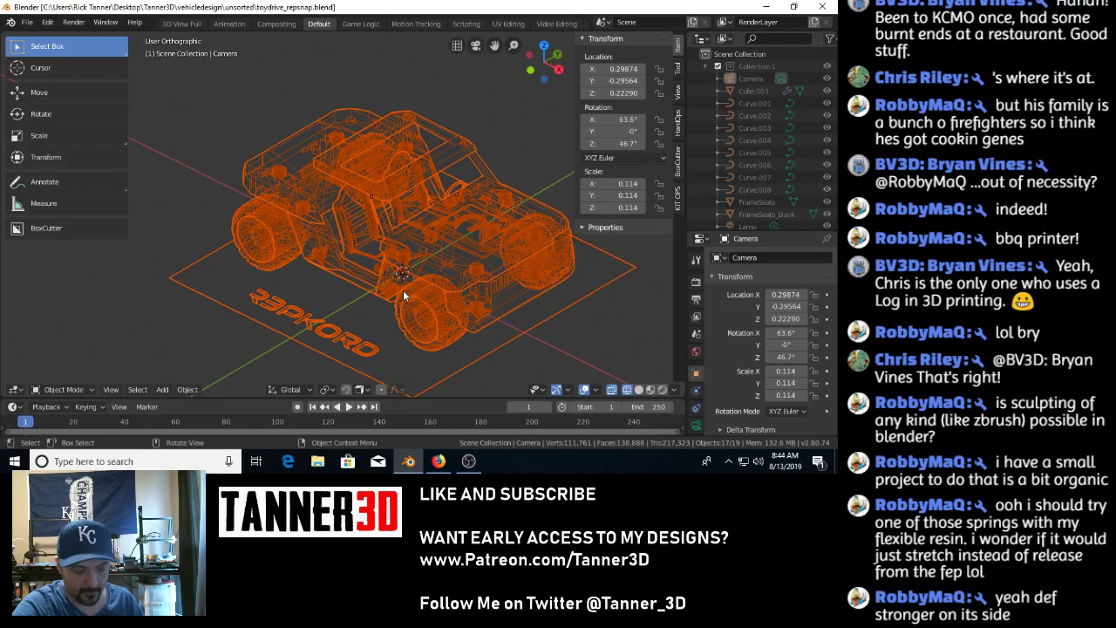
key("alt+a")
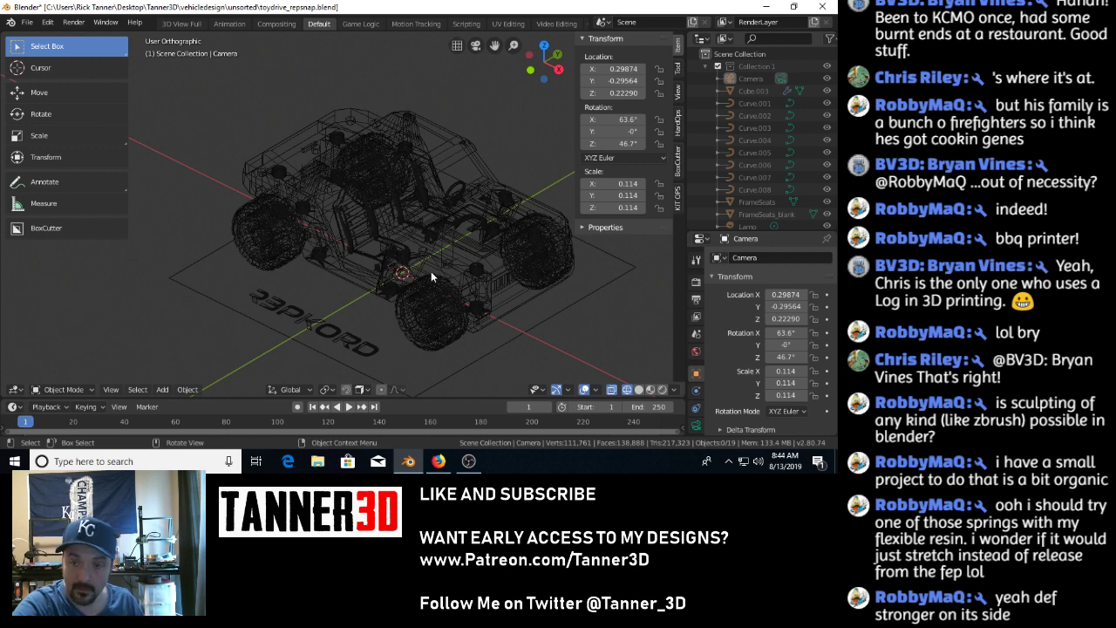
Switch the jeep to Solid shading from the Z pie menu and view it from the front.
key("z")
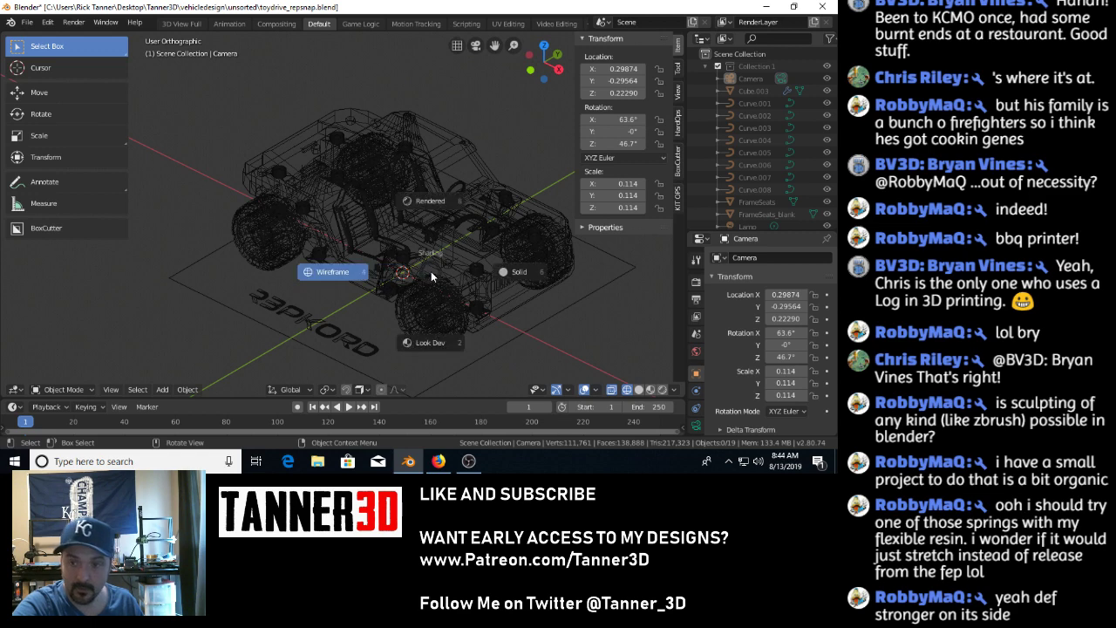
left_click(476, 277)
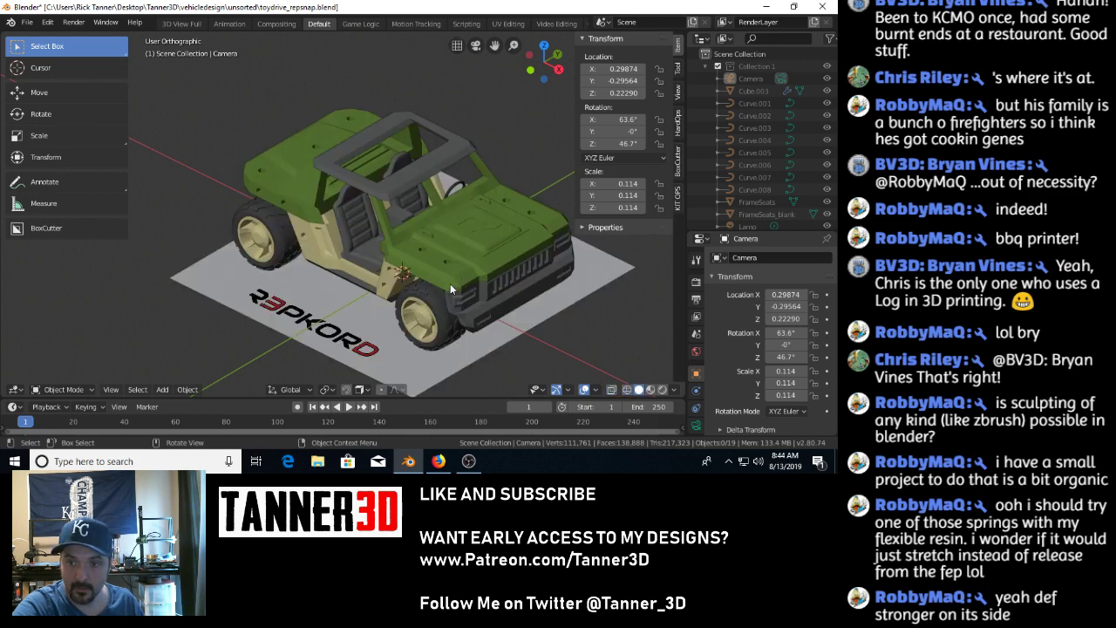
middle_click_drag(456, 293, 443, 325, "alt")
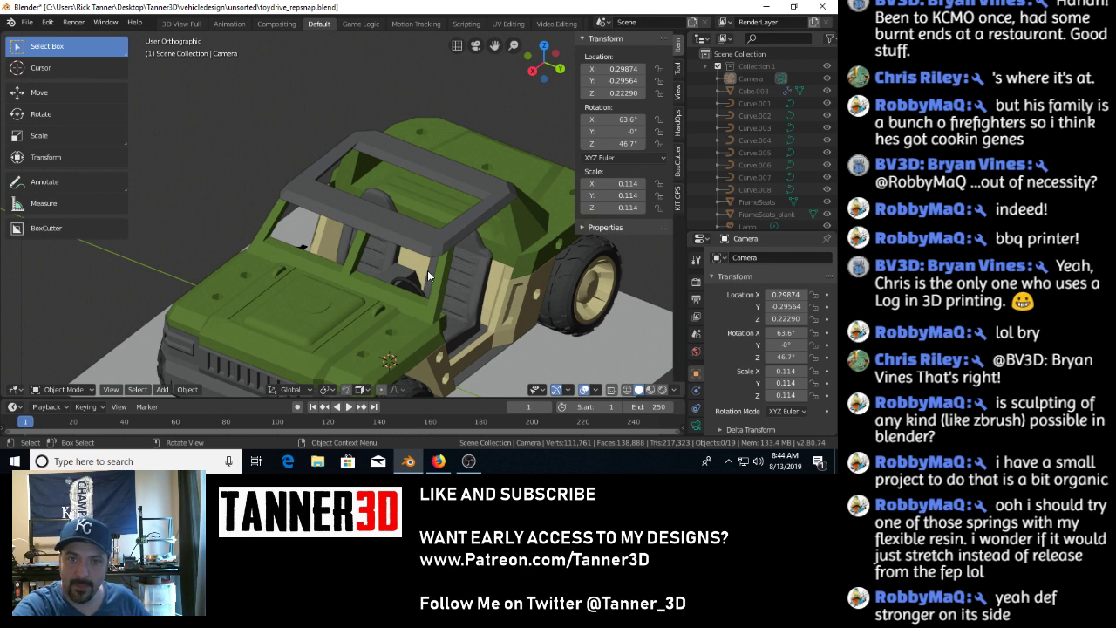
scroll(428, 274, "down", 2)
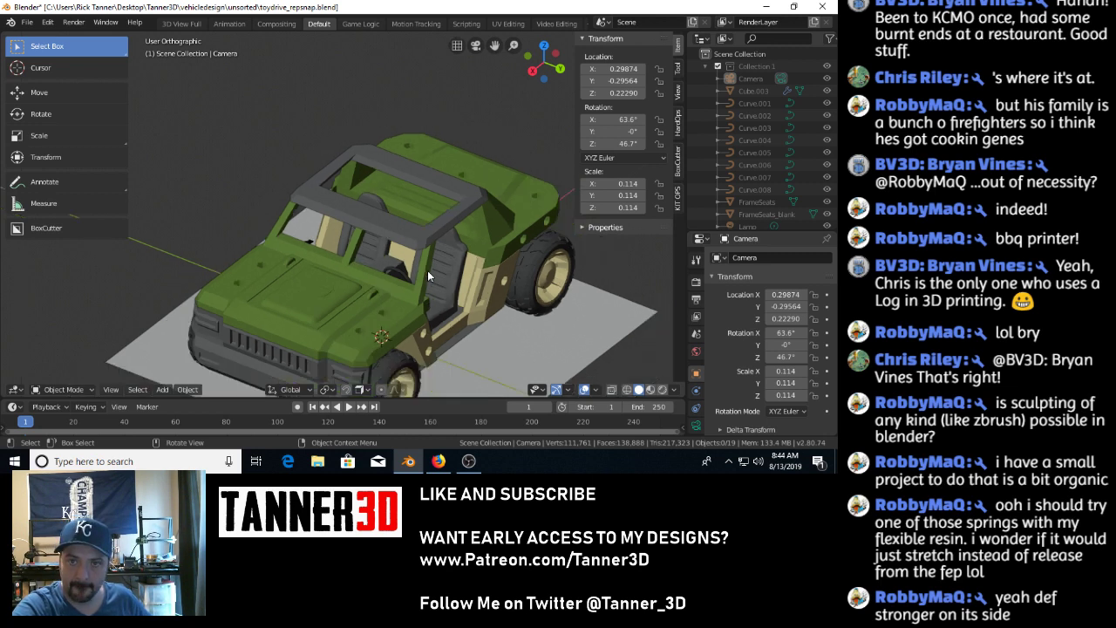
left_click(34, 26)
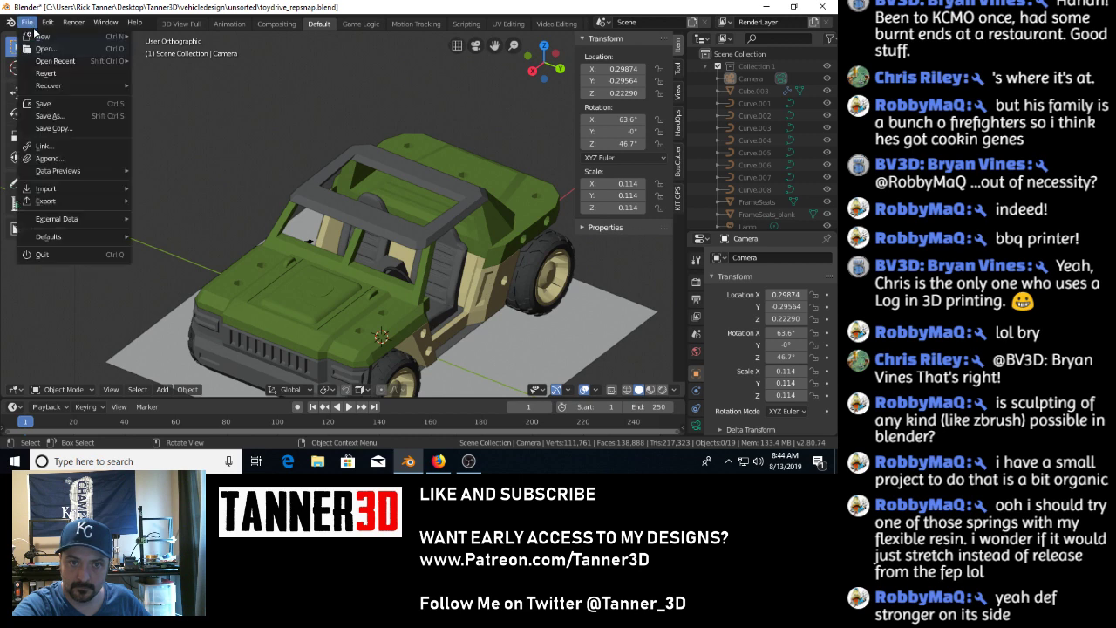
Discard the jeep's unsaved changes and open experiment.blend from the unsorted folder.
left_click(49, 49)
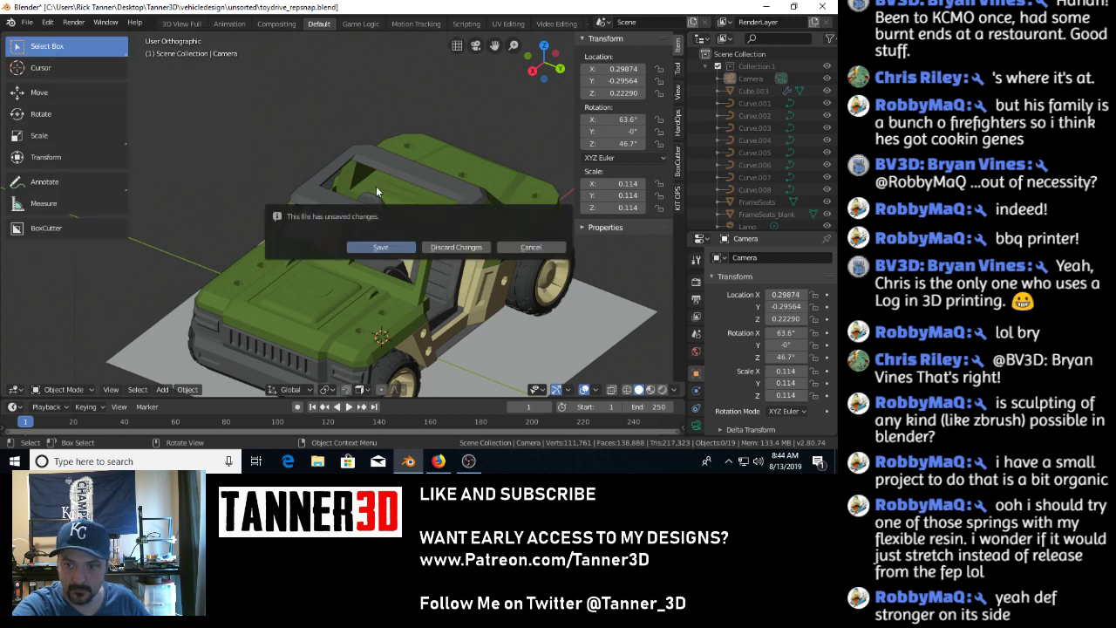
left_click(458, 247)
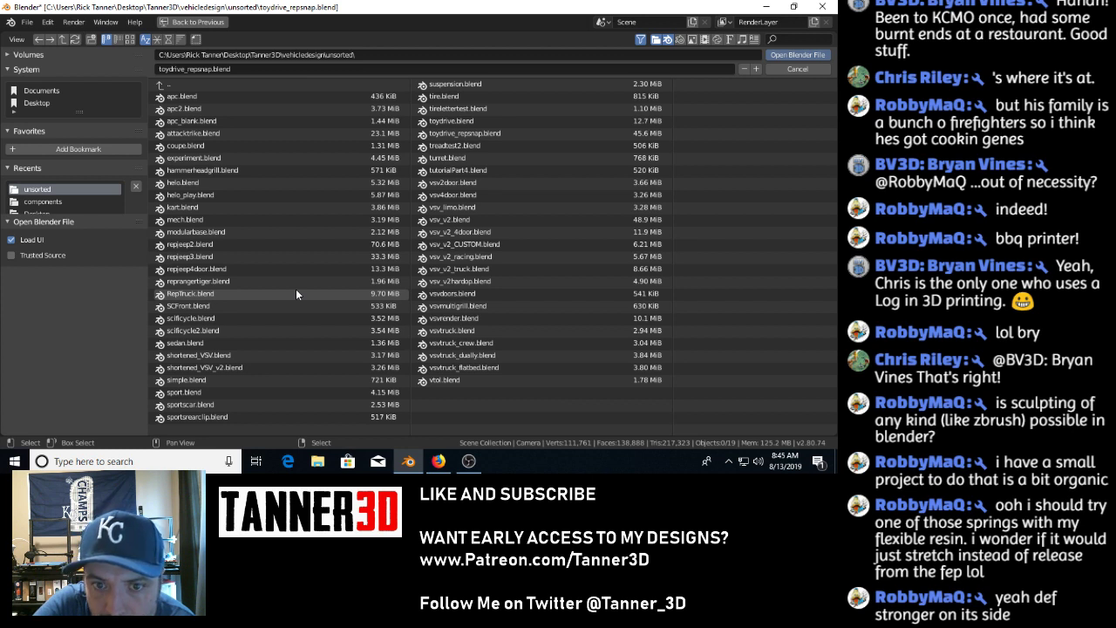
double_click(243, 163)
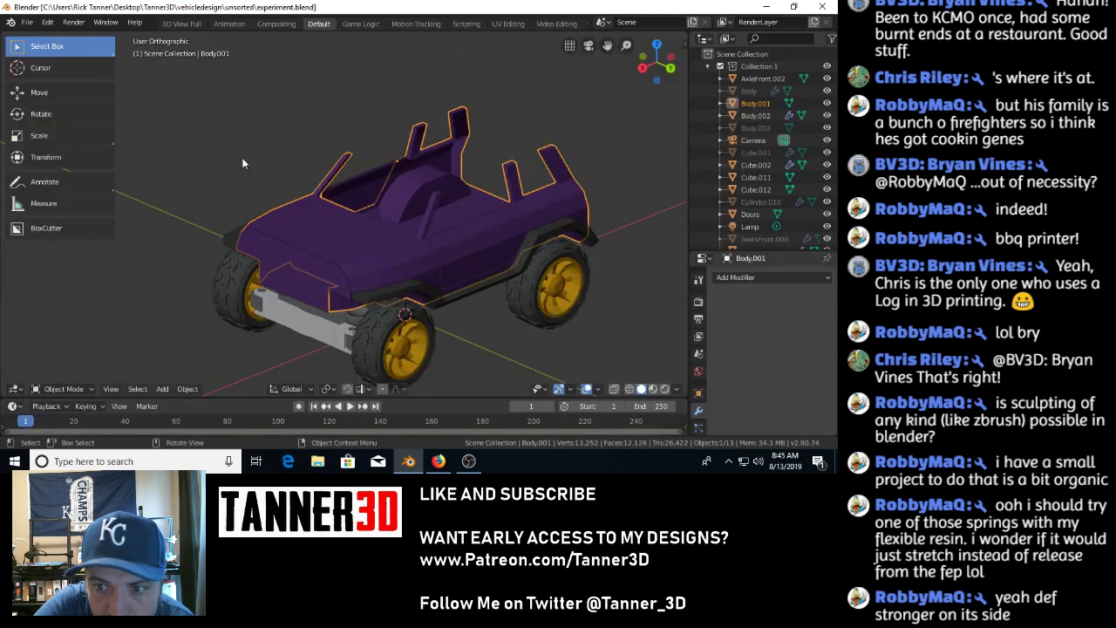
Orbit around the purple vehicle's side and rear, then bring up the File > Open browser.
middle_click_drag(236, 167, 305, 241)
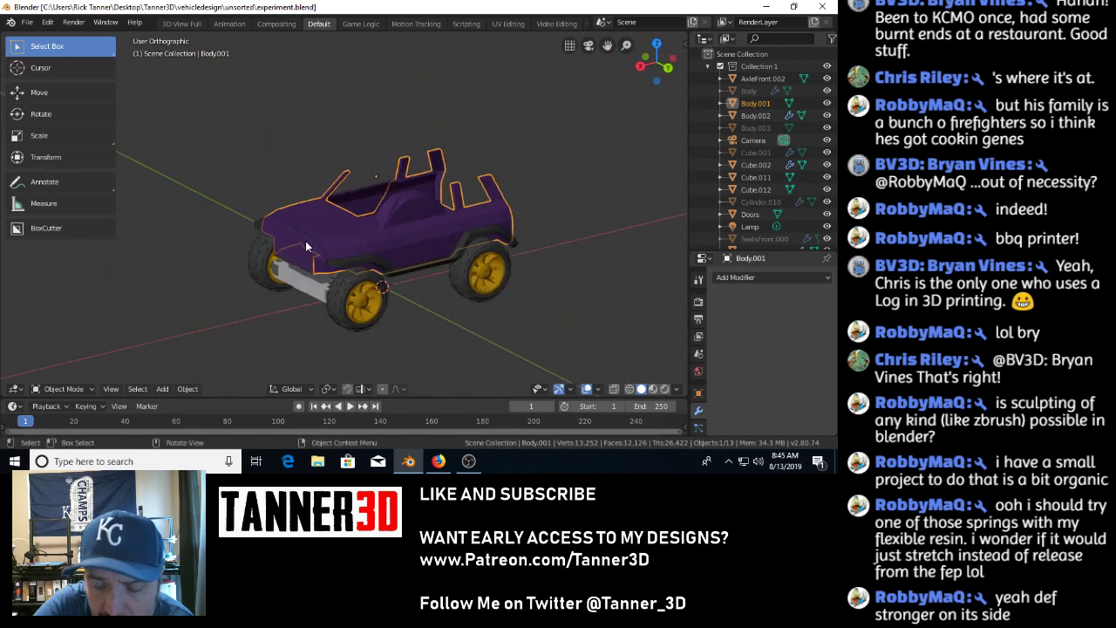
middle_click_drag(377, 255, 295, 236)
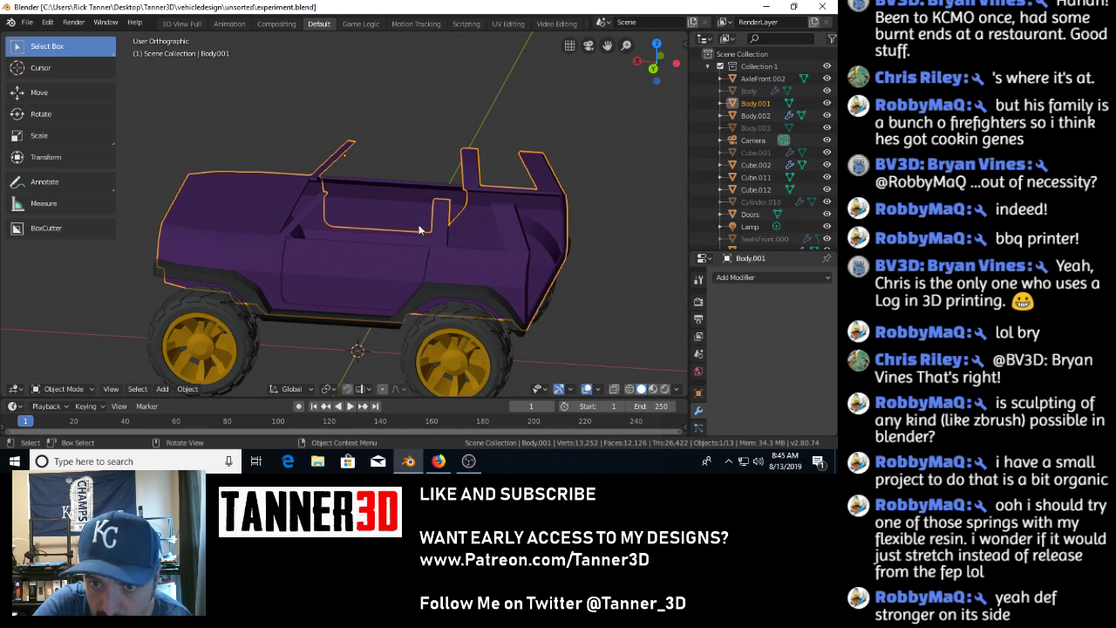
left_click(27, 22)
left_click(46, 50)
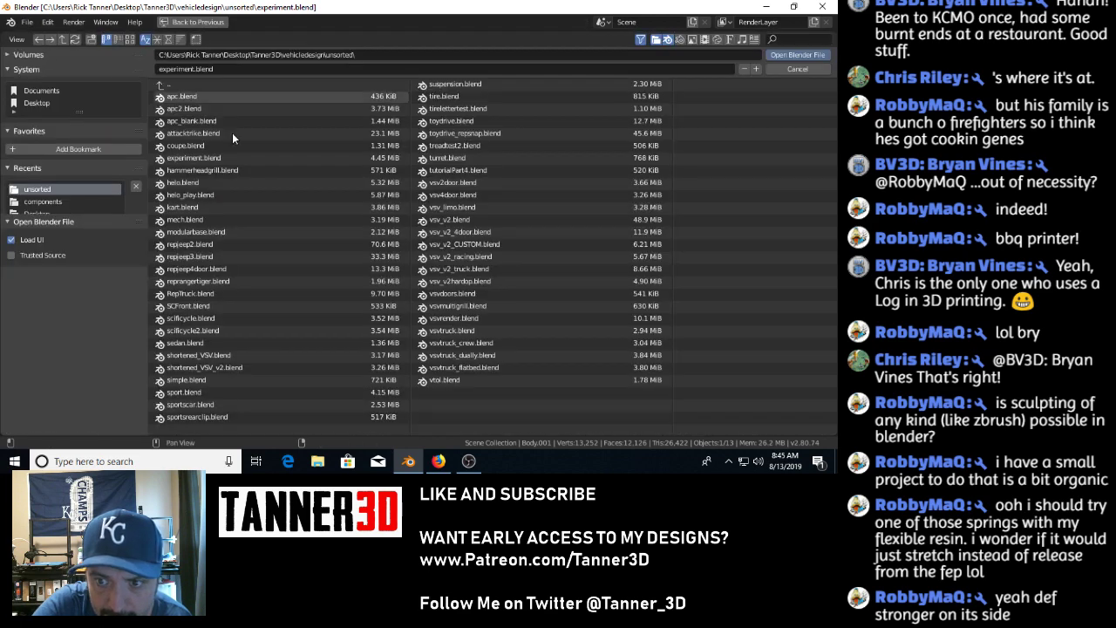
Open sport.blend and orbit the orange car from above, the side and the front.
double_click(282, 400)
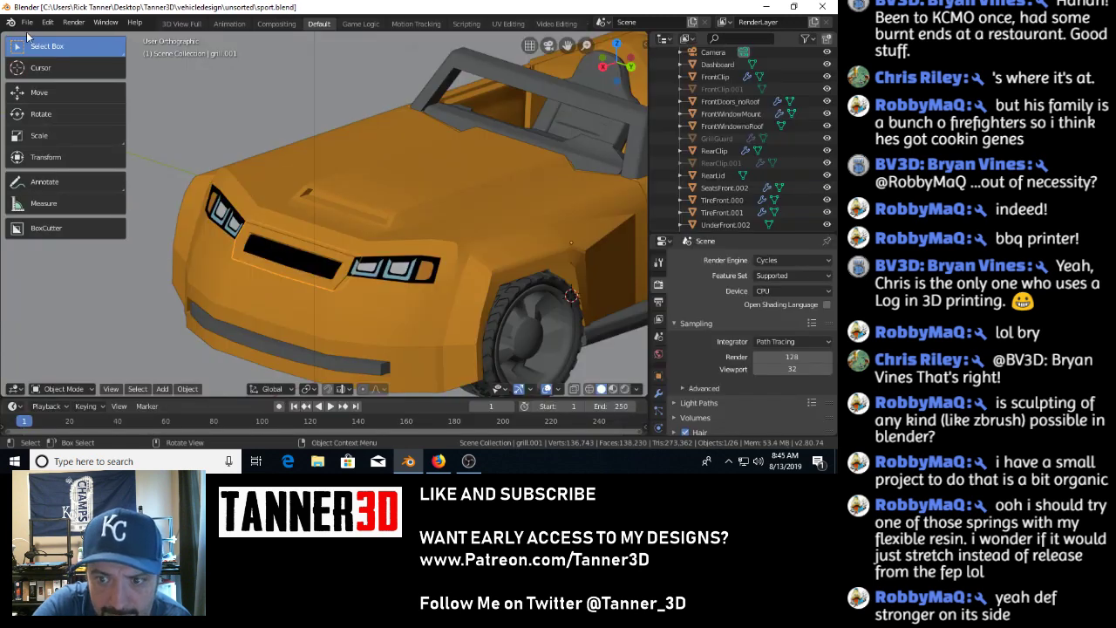
scroll(293, 168, "down", 4)
middle_click_drag(293, 167, 419, 212)
scroll(321, 221, "up", 4)
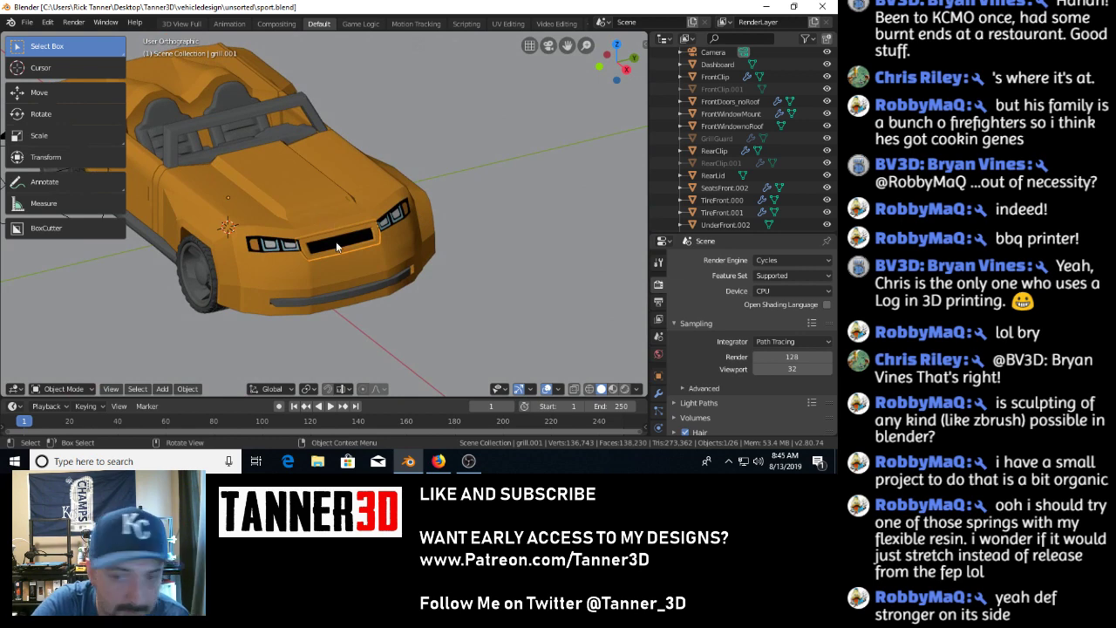
middle_click_drag(334, 252, 245, 252)
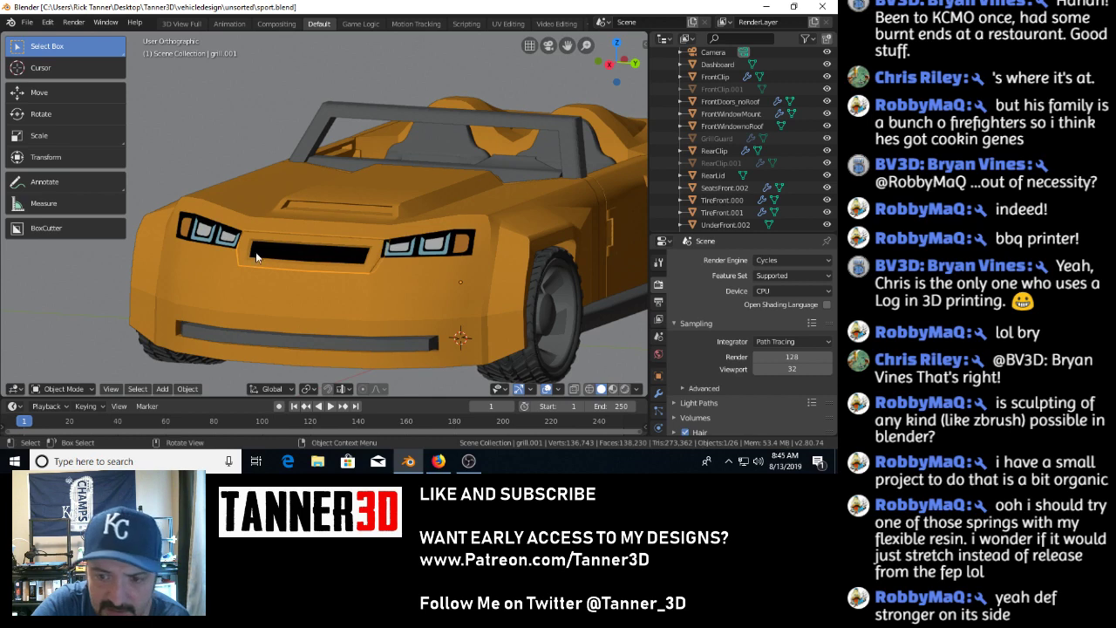
mouse_move(408, 268)
middle_mouse_down()
mouse_move(315, 273)
mouse_move(395, 282)
middle_mouse_up()
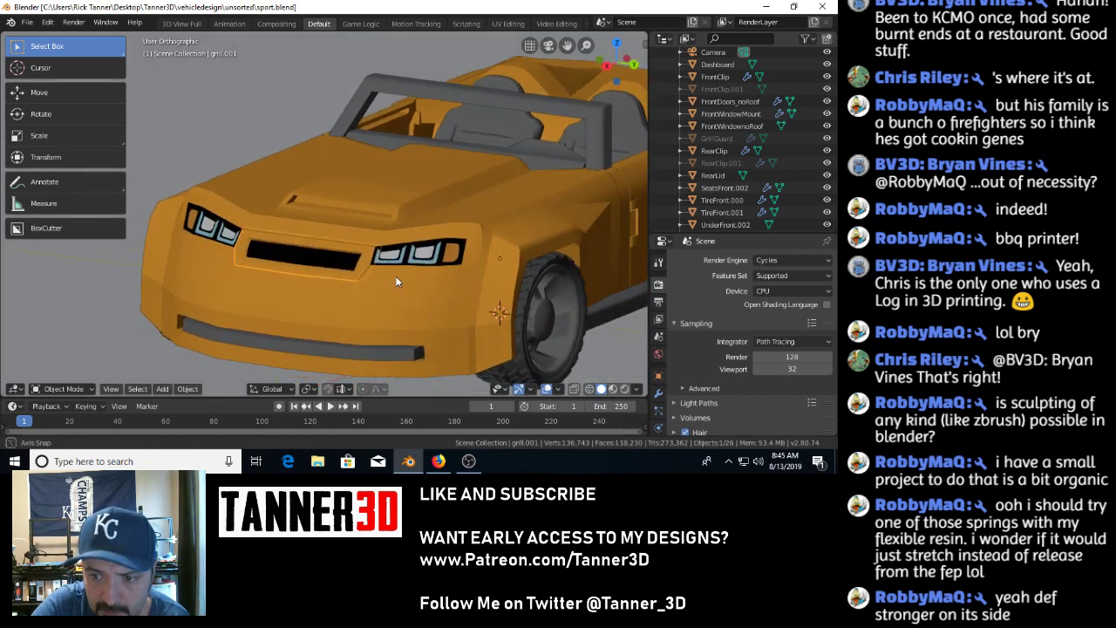
Reload sport.blend, then bring up the File > Open browser again.
left_click(34, 25)
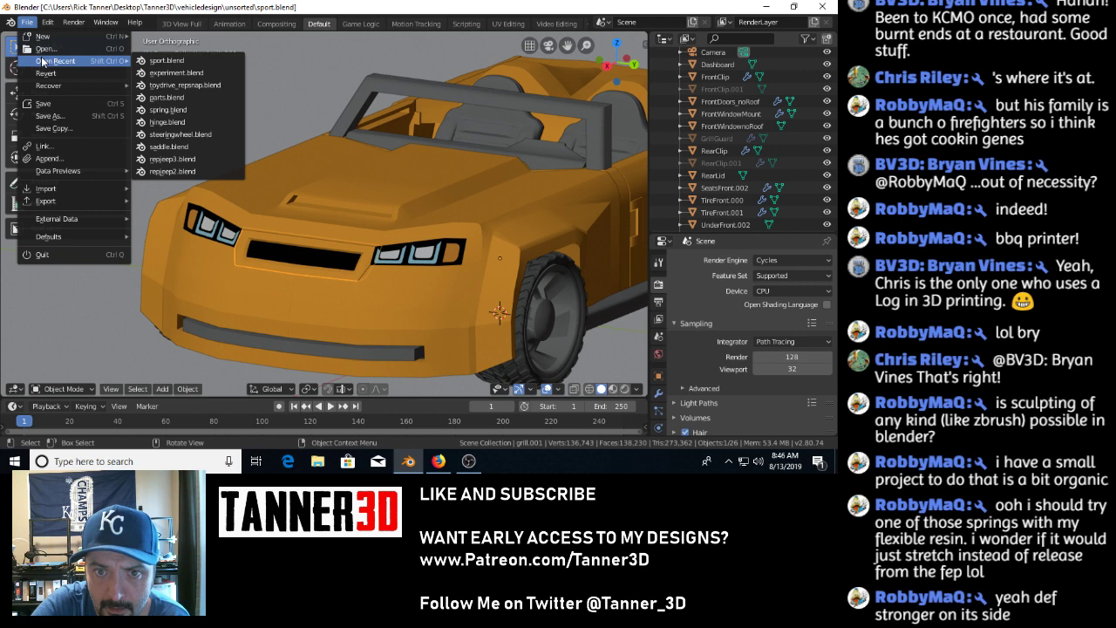
left_click(45, 48)
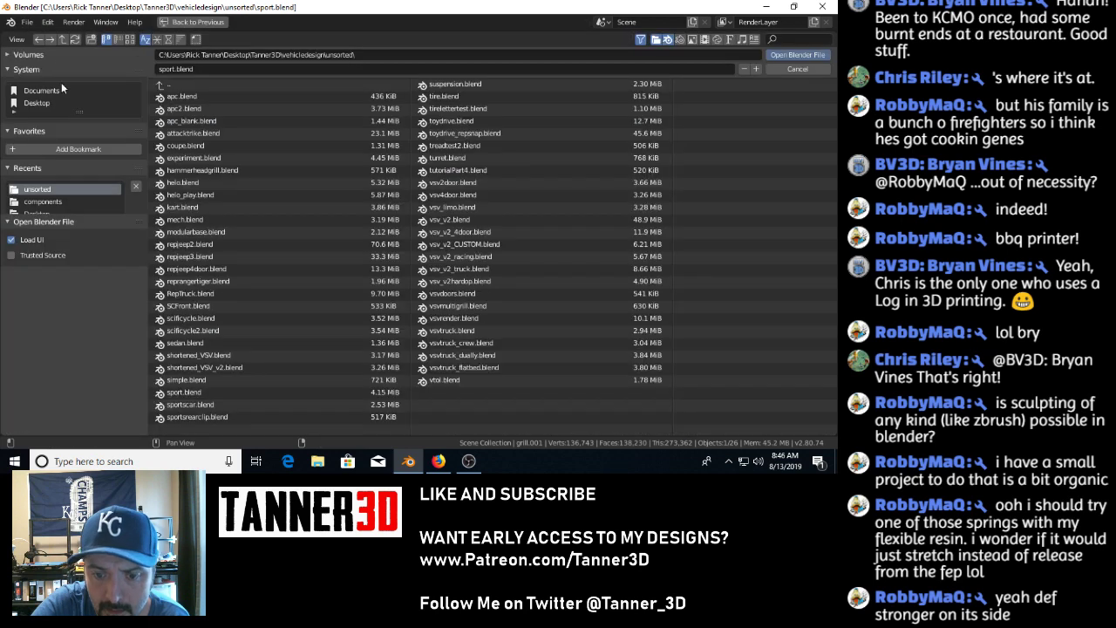
double_click(231, 391)
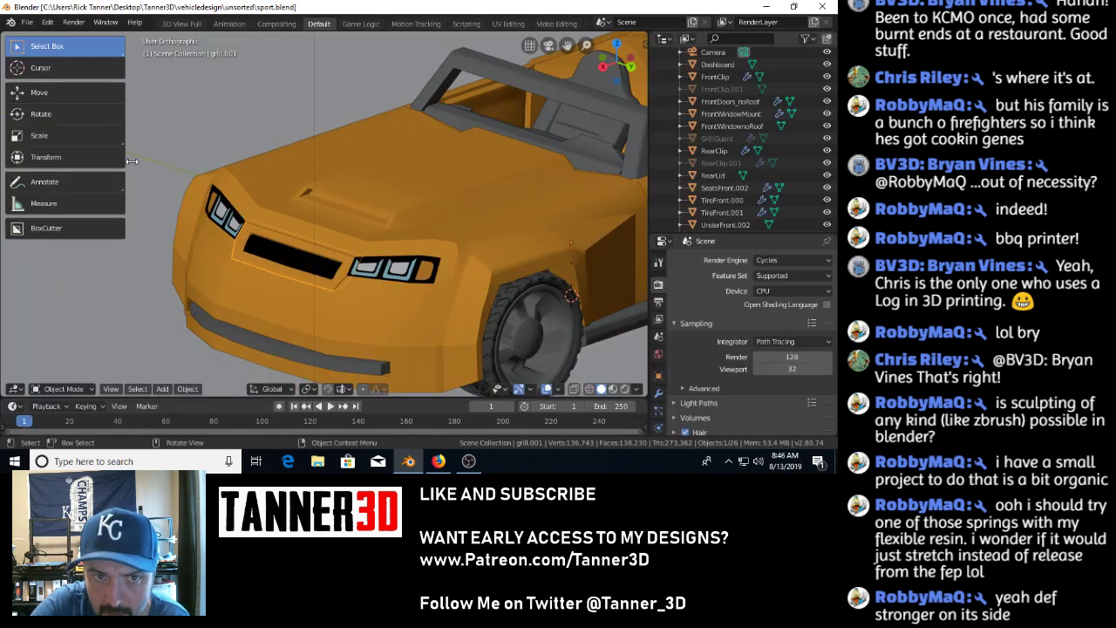
left_click(27, 21)
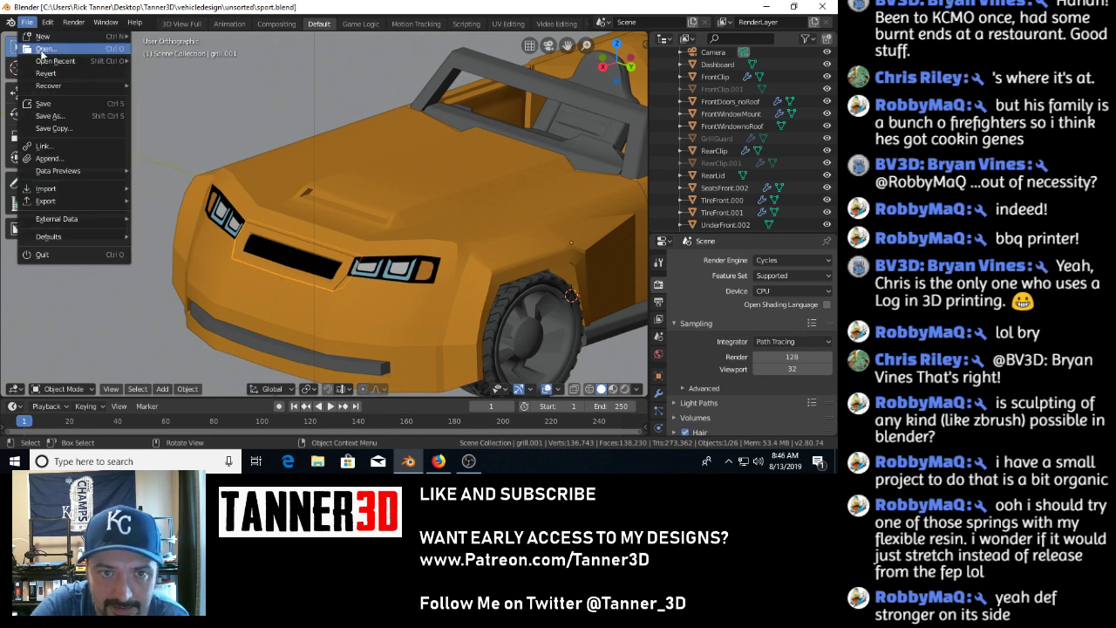
left_click(42, 50)
Open sportscar.blend and orbit to a top-down view of the chassis.
double_click(224, 395)
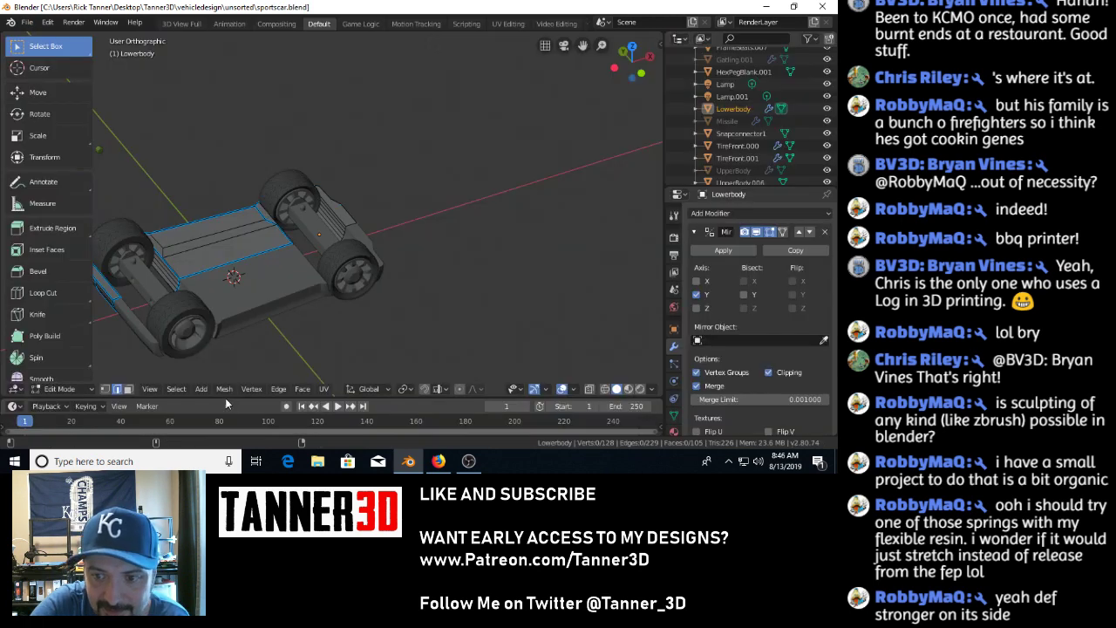
scroll(375, 244, "down", 2)
middle_click_drag(523, 227, 648, 185)
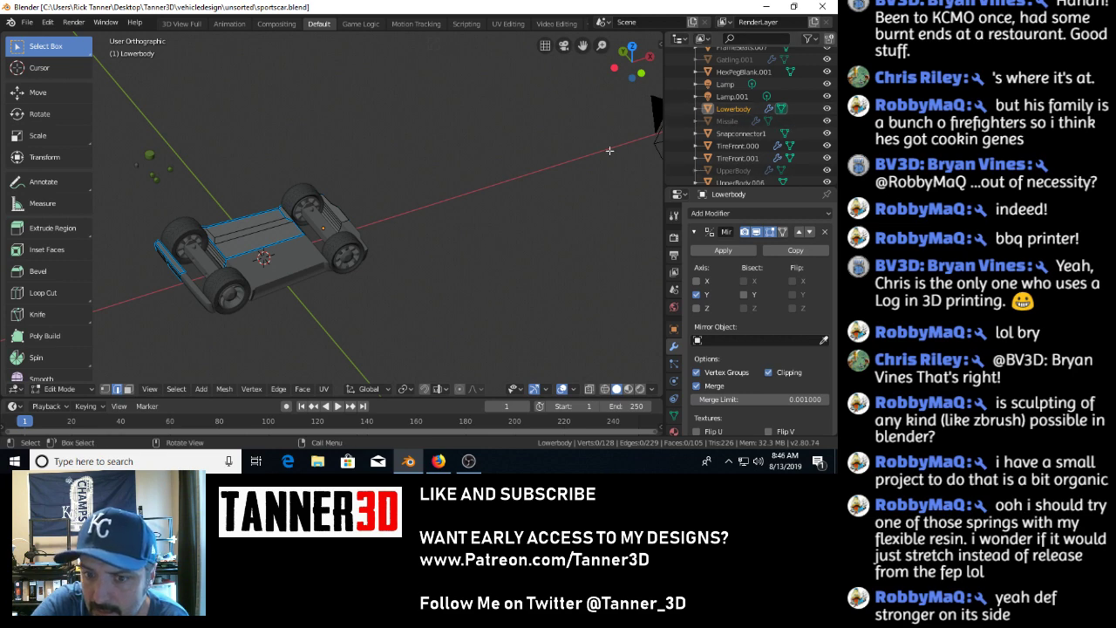
middle_click_drag(447, 225, 628, 218, "alt")
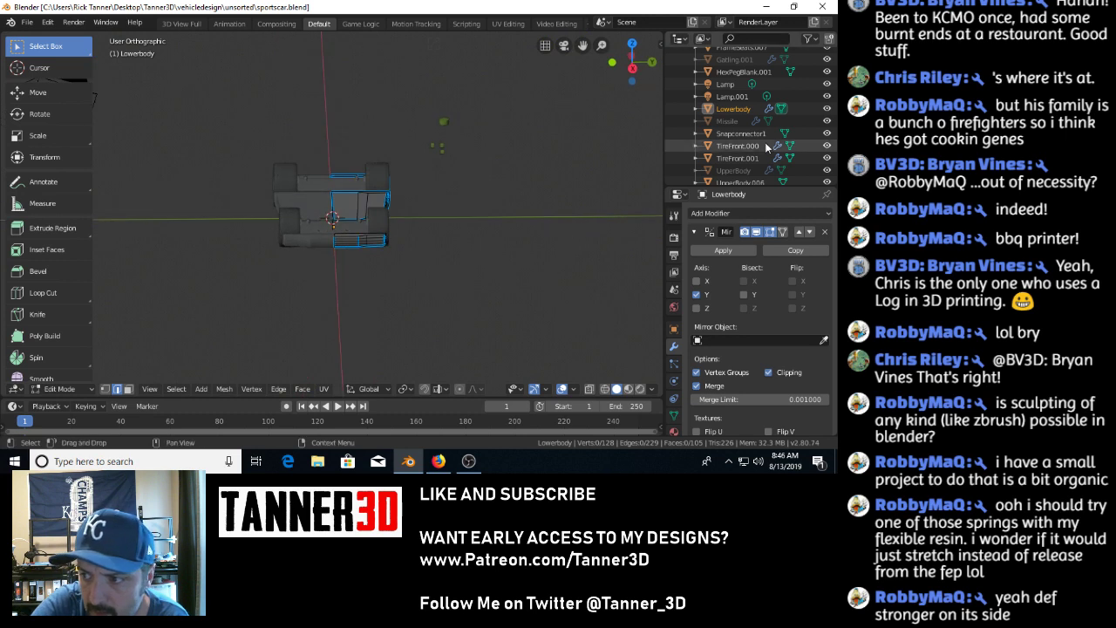
Make UpperBody active, apply ID Data > Make Local, then View > Show Active in the Outliner.
left_click(745, 172)
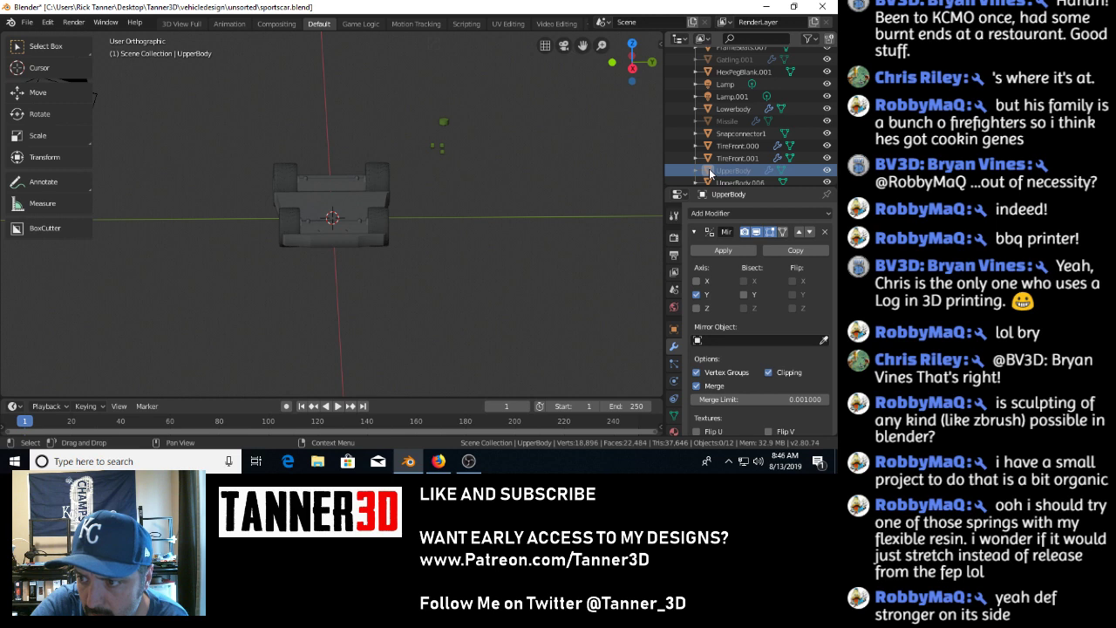
right_click(710, 174)
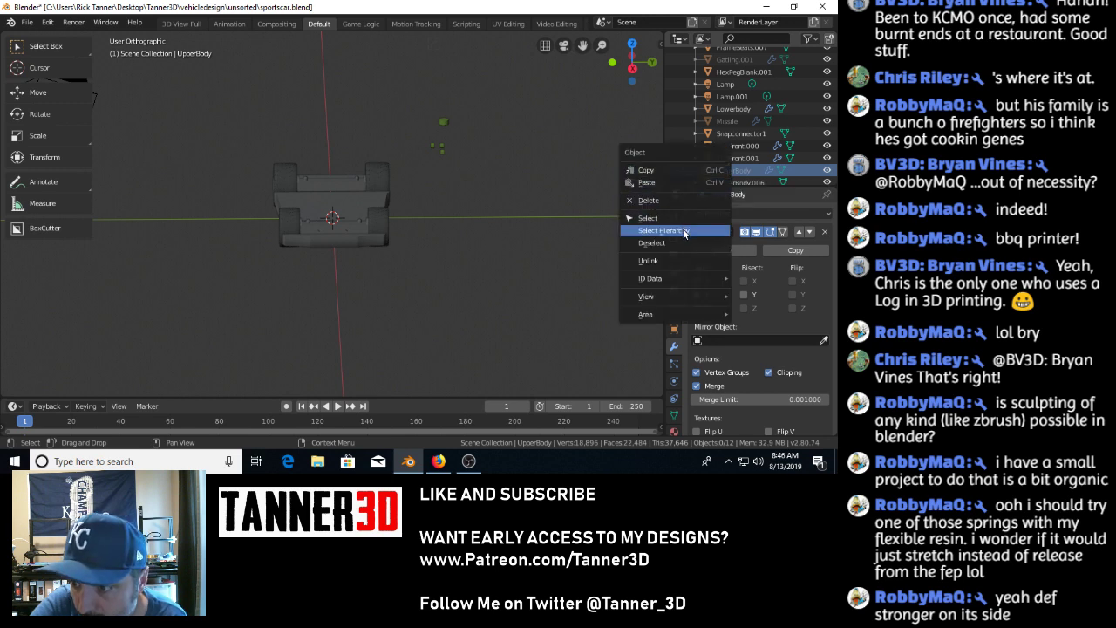
mouse_move(671, 284)
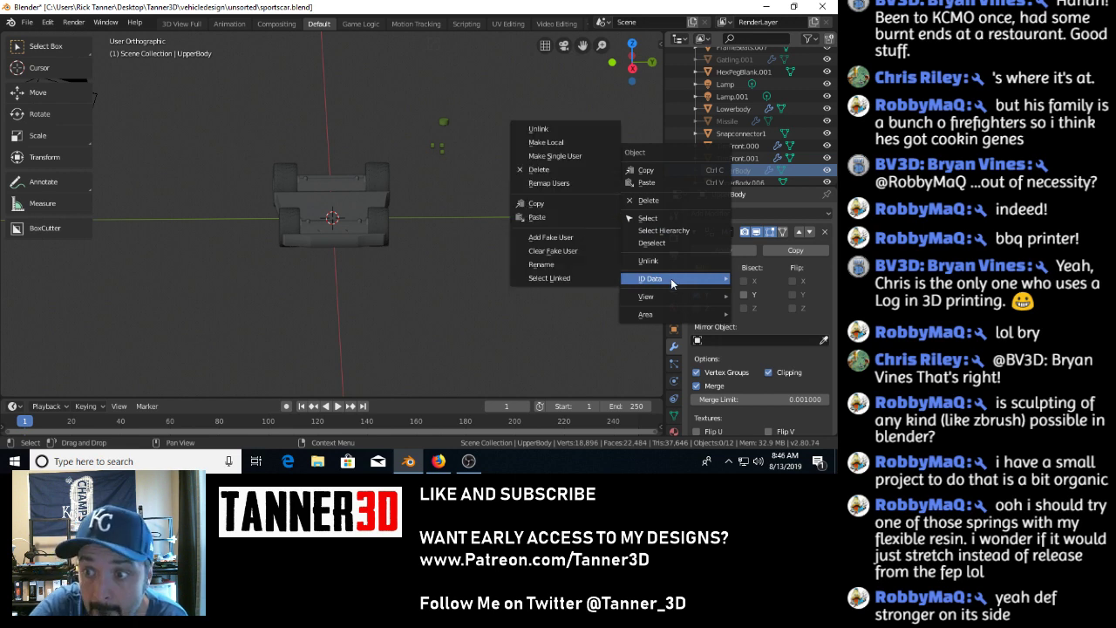
left_click(580, 143)
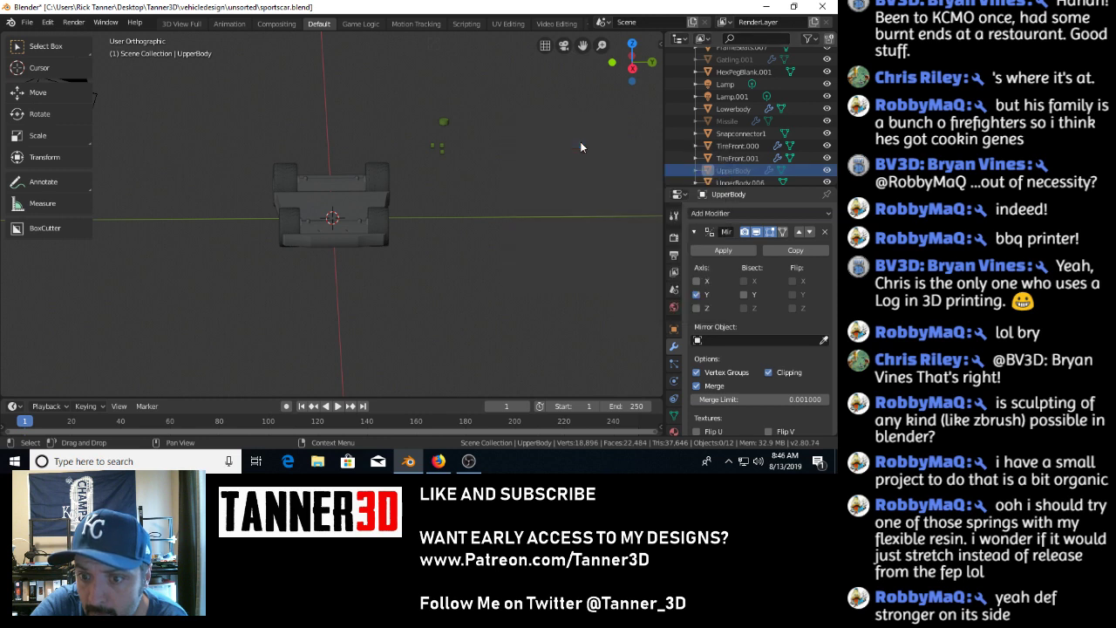
right_click(722, 175)
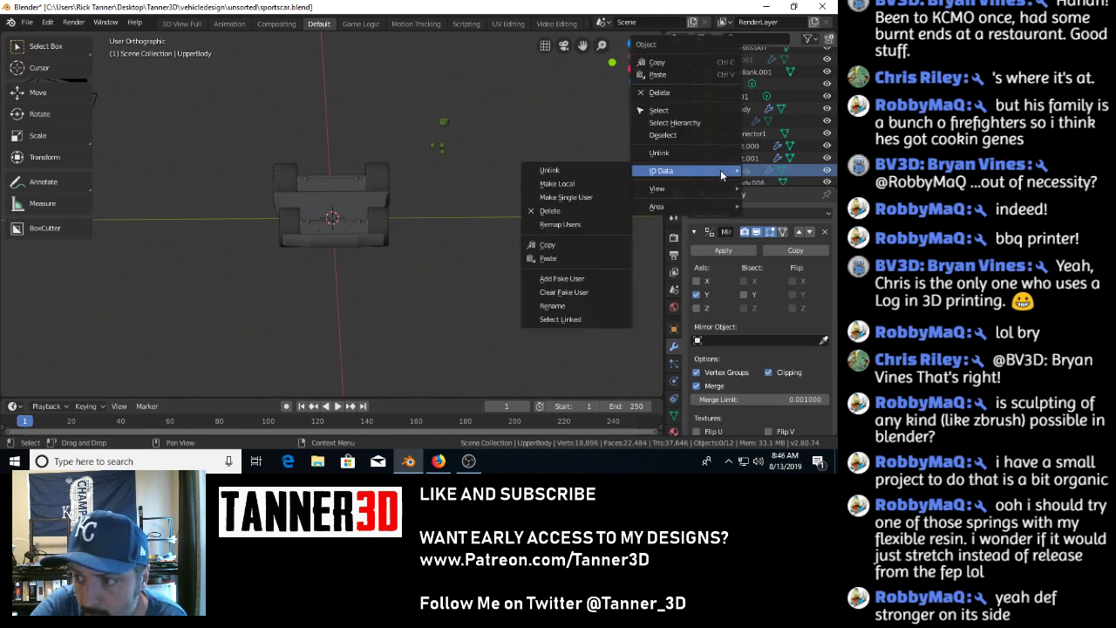
mouse_move(714, 187)
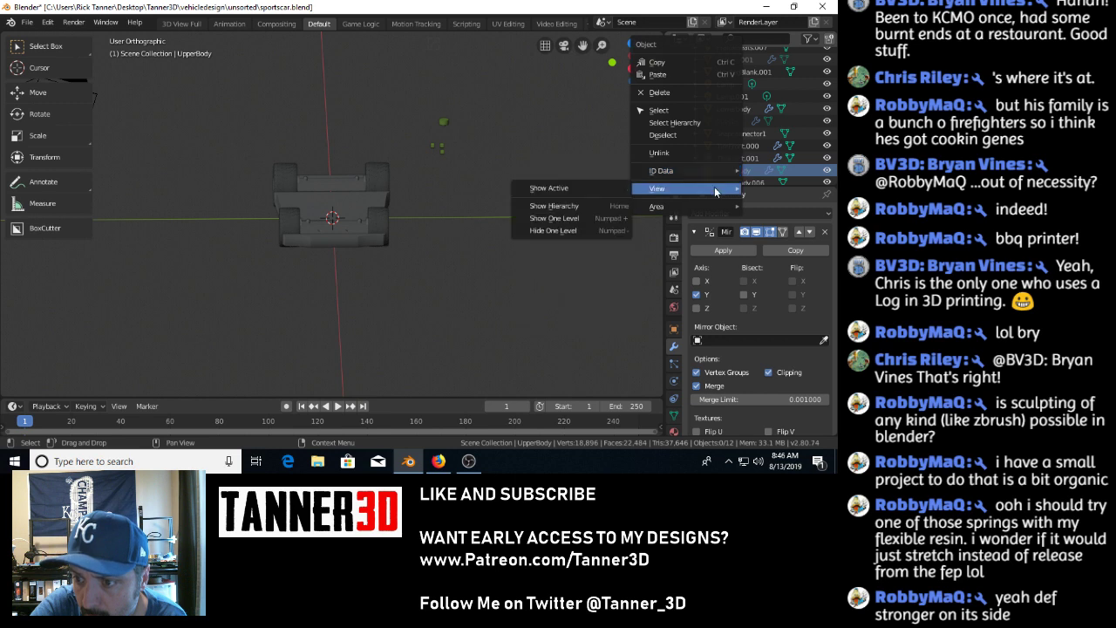
left_click(604, 185)
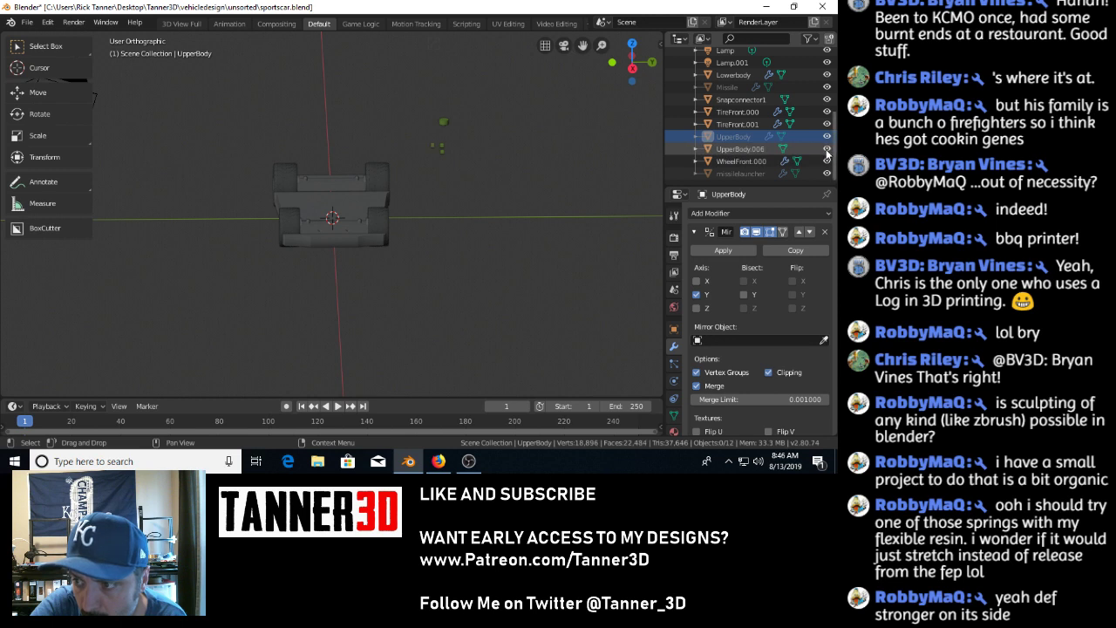
Expand UpperBody in the Outliner, orbit and zoom to an angled view, then collapse it.
left_click(696, 137)
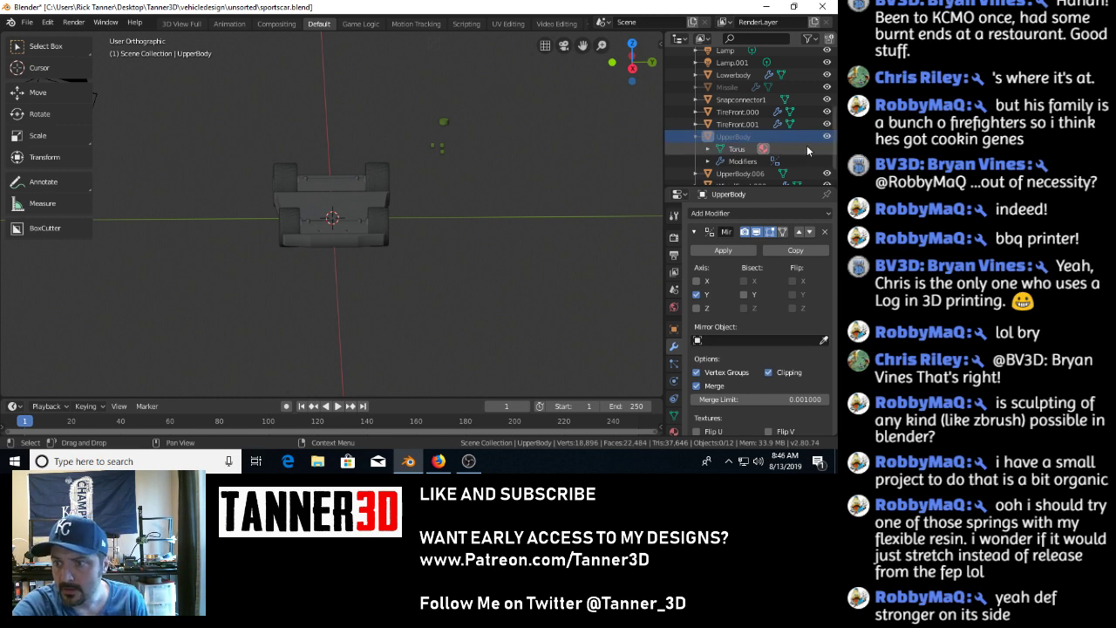
middle_click_drag(393, 210, 460, 231)
scroll(459, 231, "up", 3)
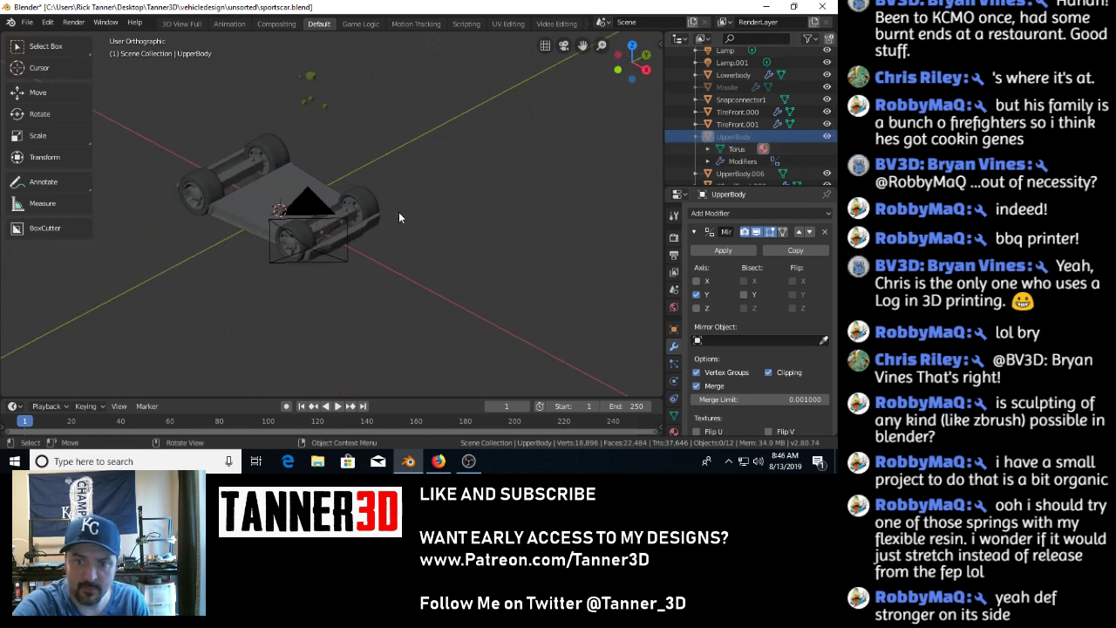
scroll(357, 219, "up", 2)
middle_click_drag(399, 212, 171, 194)
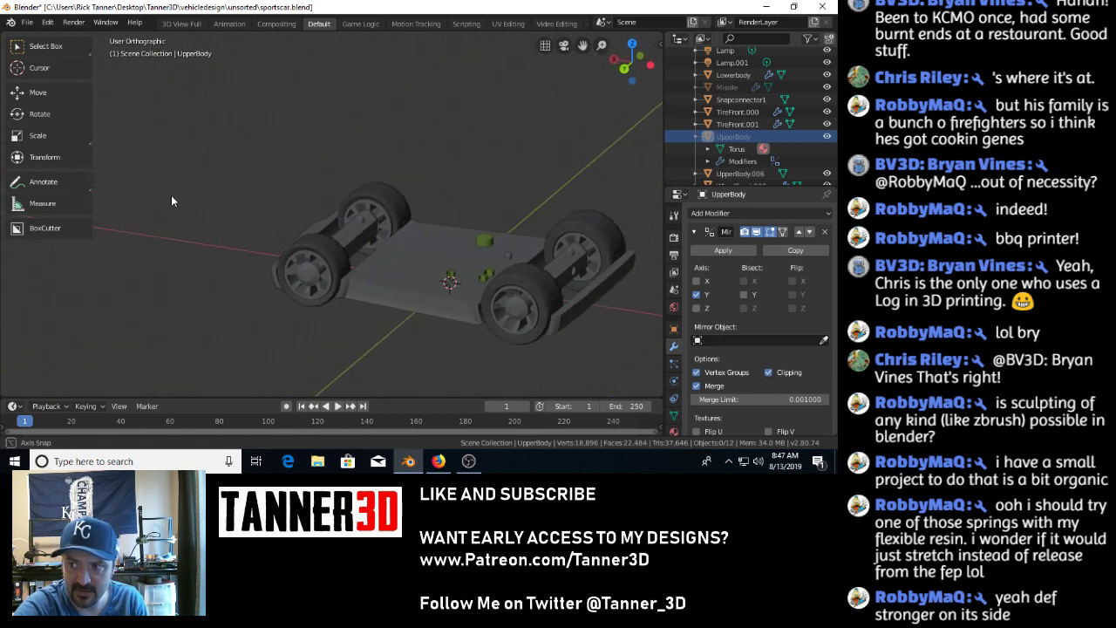
left_click(699, 138)
scroll(711, 131, "up", 5)
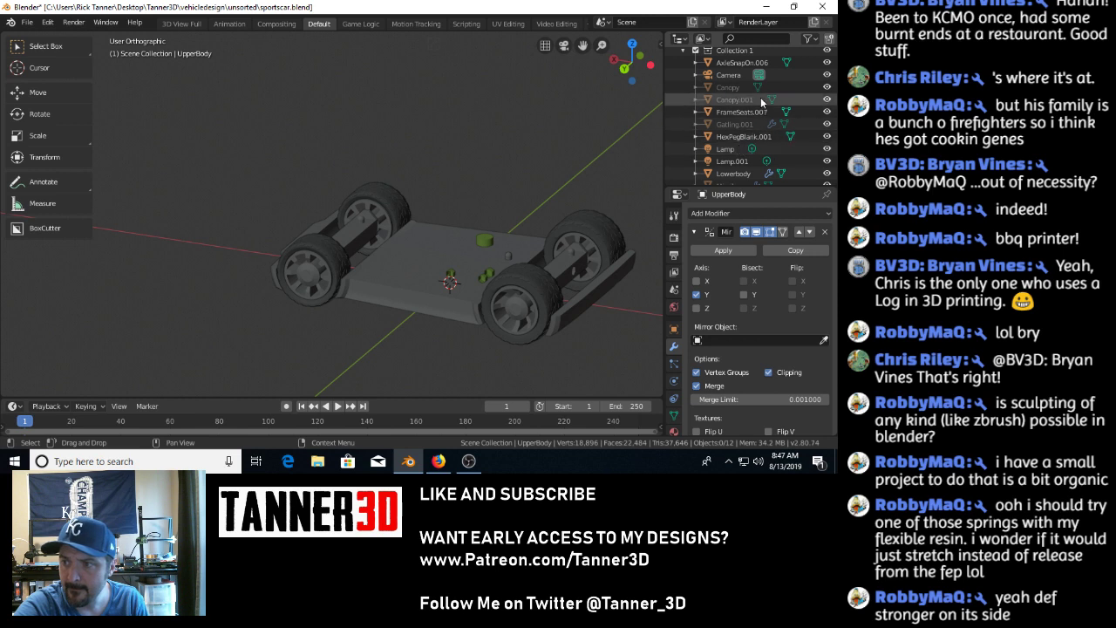
Make Canopy then UpperBody active, cancel a rename, and expand UpperBody's Torus and Modifiers.
left_click(758, 90)
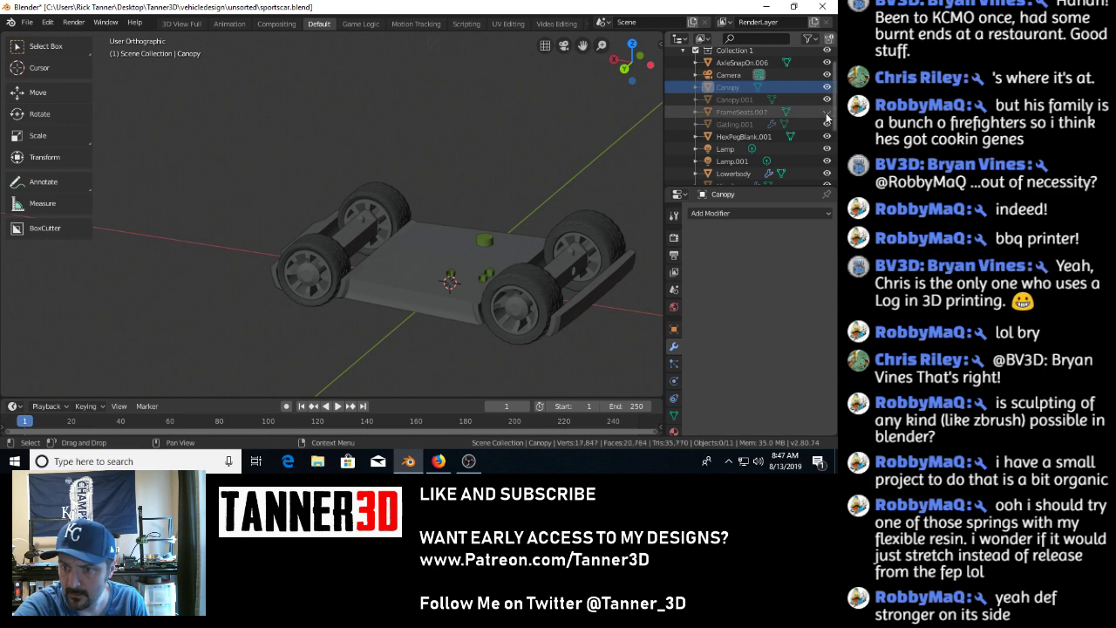
middle_click_drag(431, 179, 607, 188)
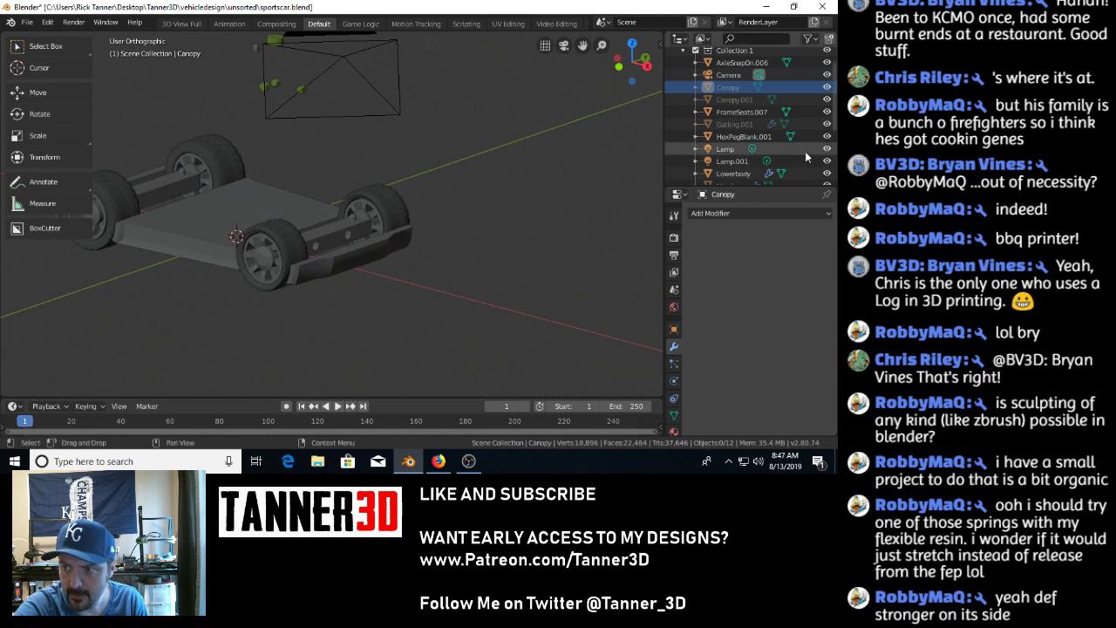
scroll(805, 151, "down", 5)
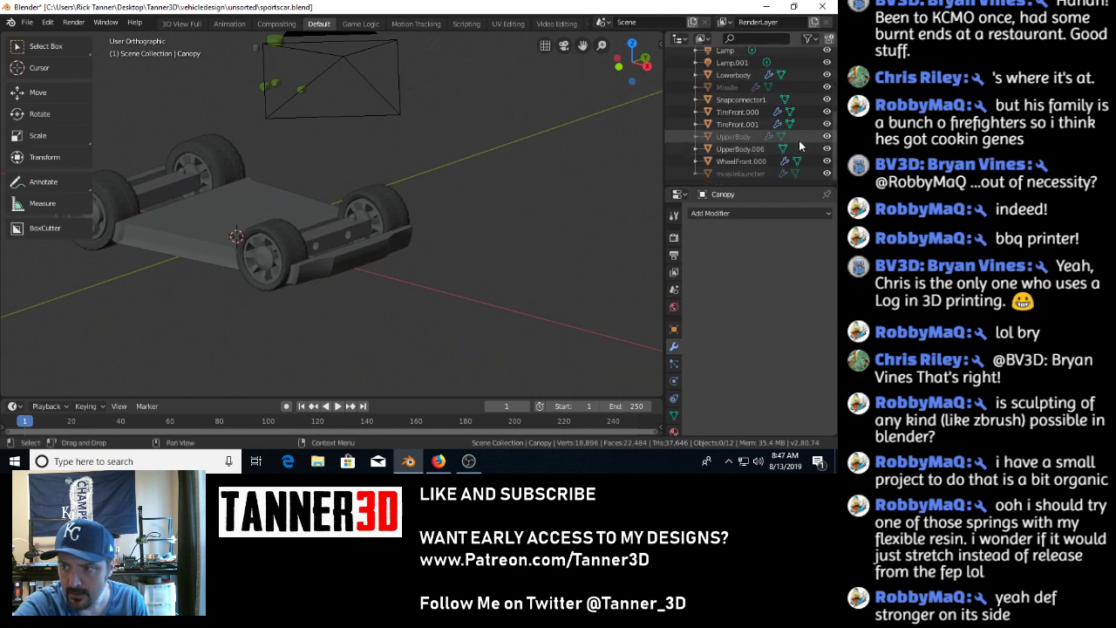
left_click(771, 136)
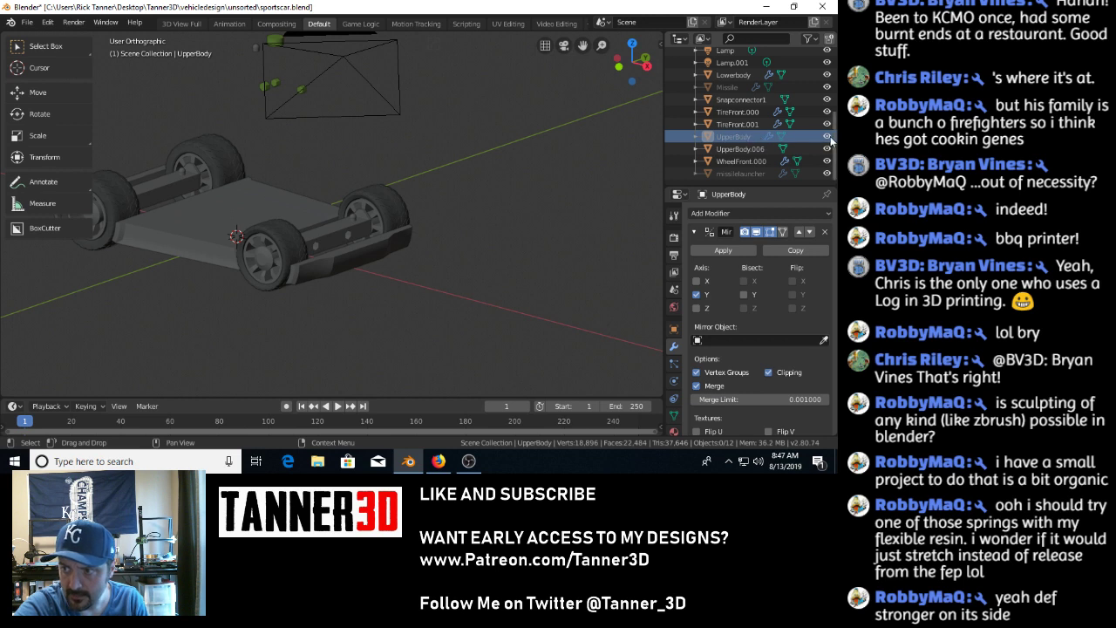
double_click(722, 136)
left_click(707, 140)
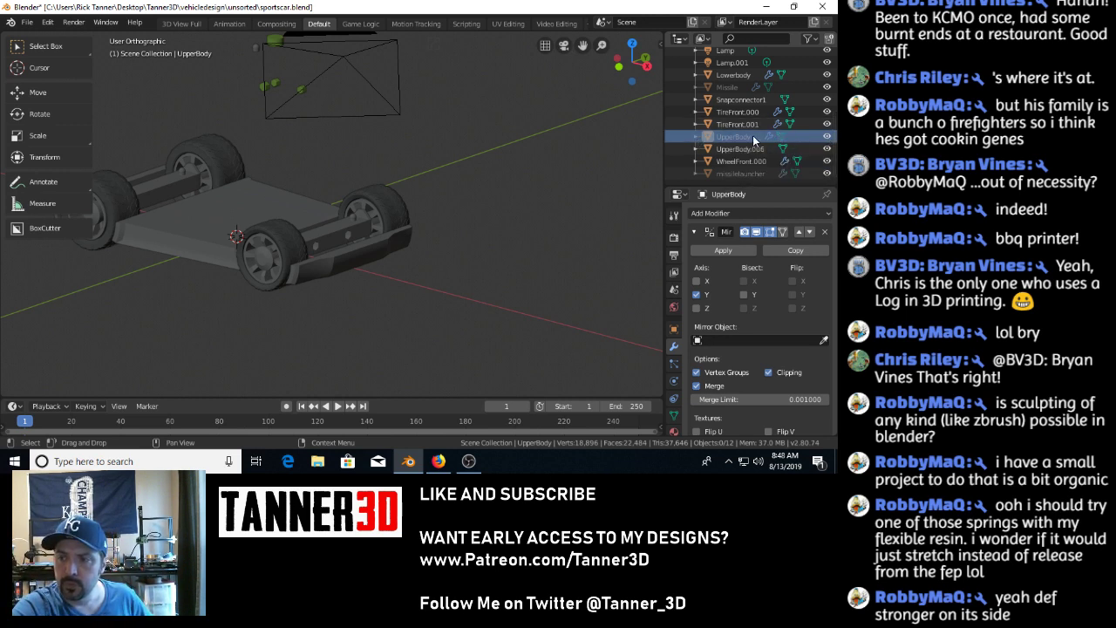
left_click(697, 136)
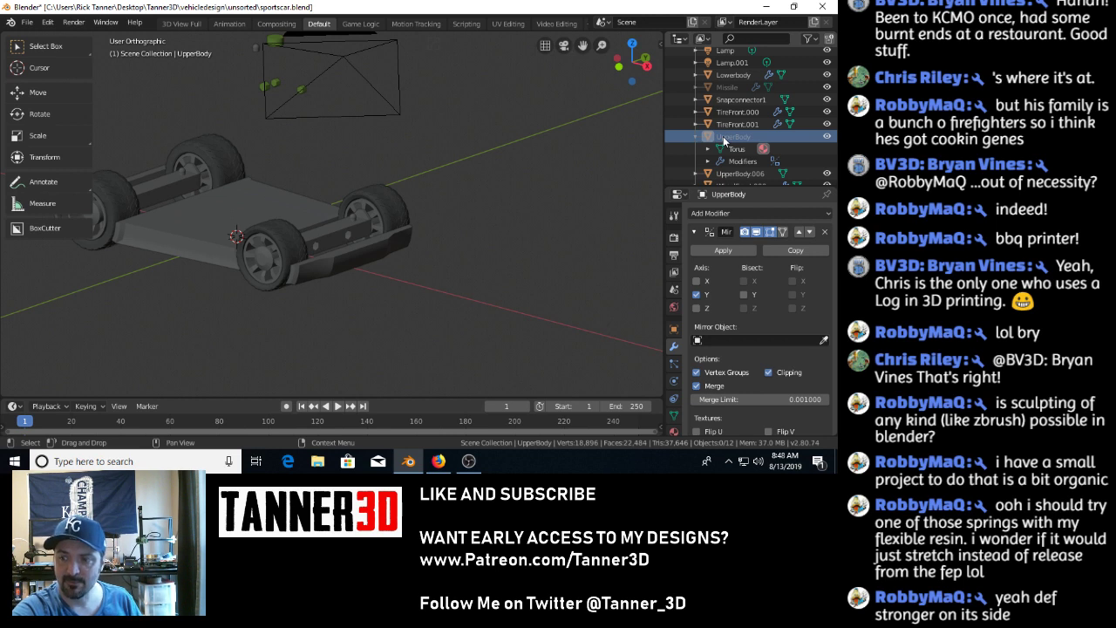
right_click(723, 140)
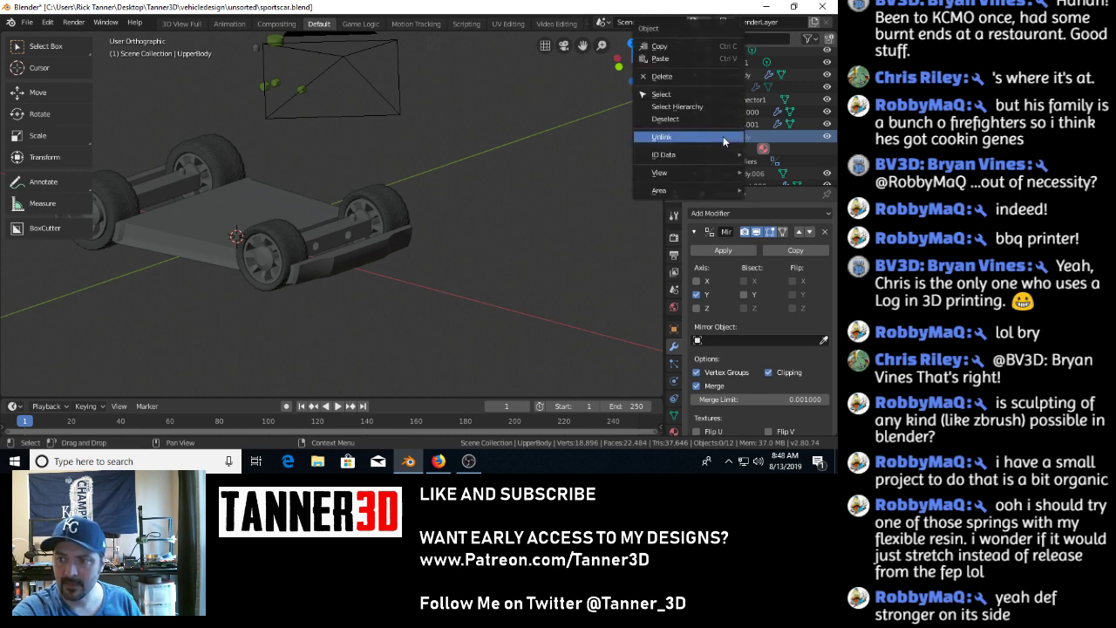
mouse_move(719, 155)
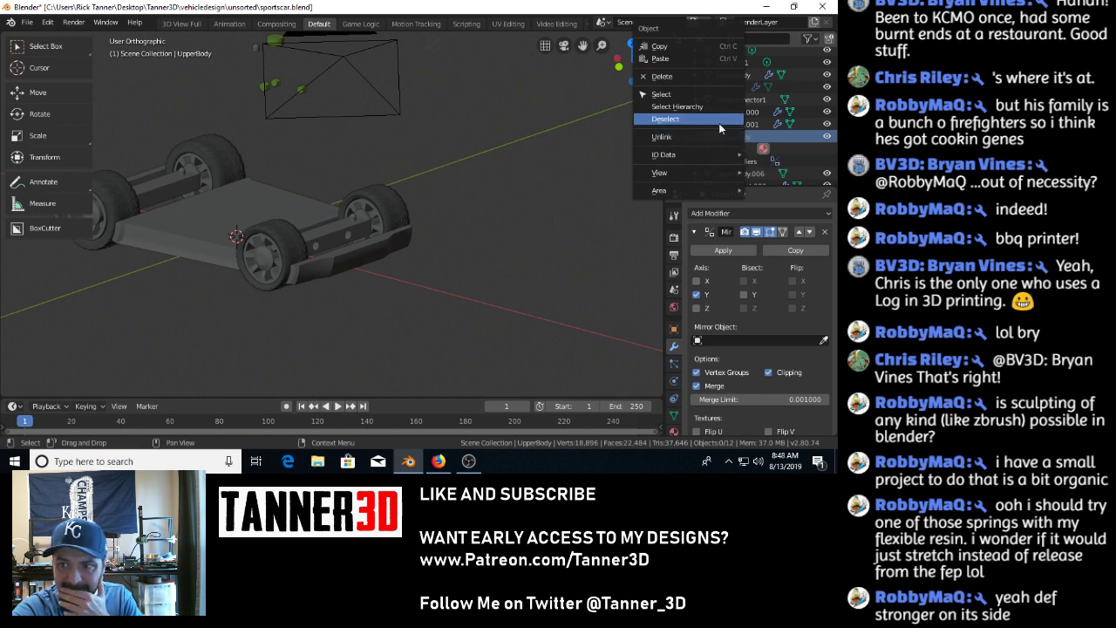
mouse_move(718, 178)
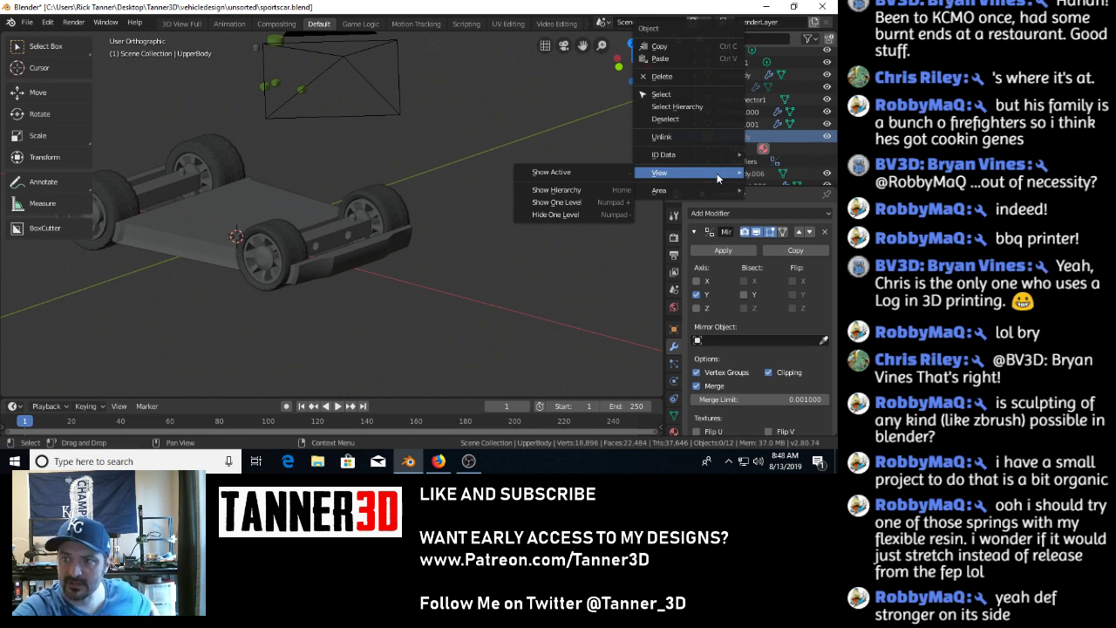
left_click(691, 94)
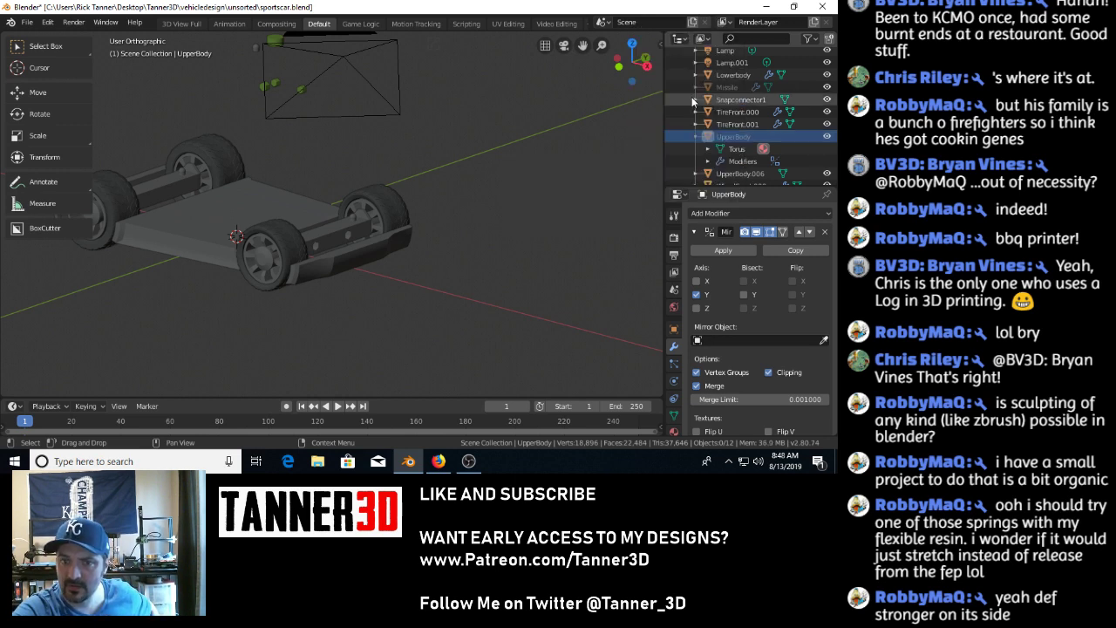
scroll(460, 190, "down", 4)
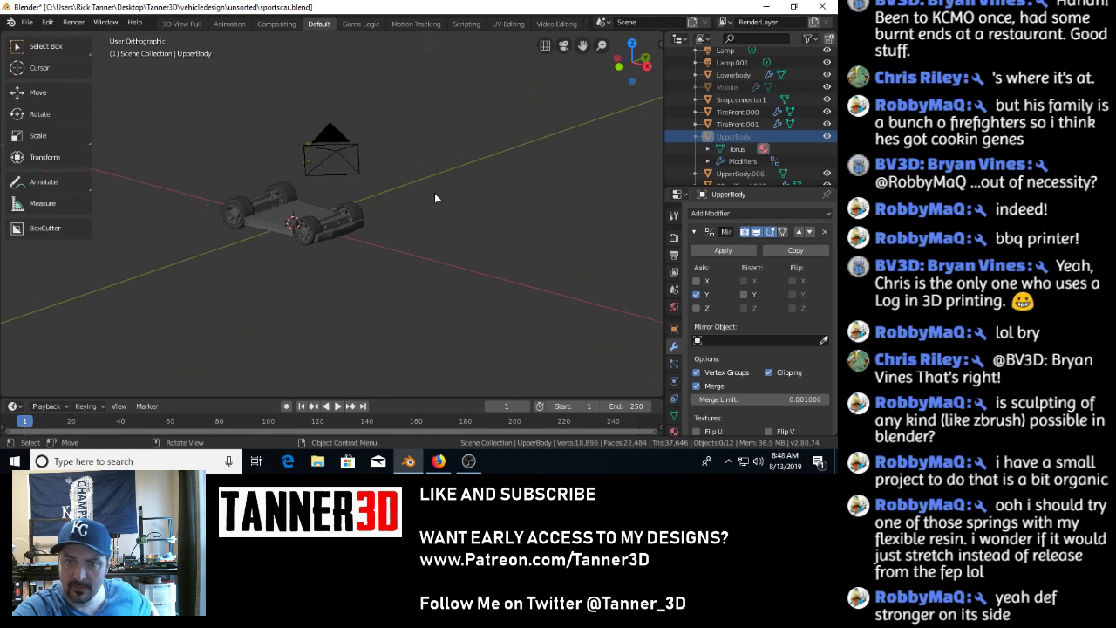
Orbit the car from above, underneath and both sides, then make Missile the active object.
middle_click_drag(434, 193, 482, 212)
scroll(352, 237, "up", 4)
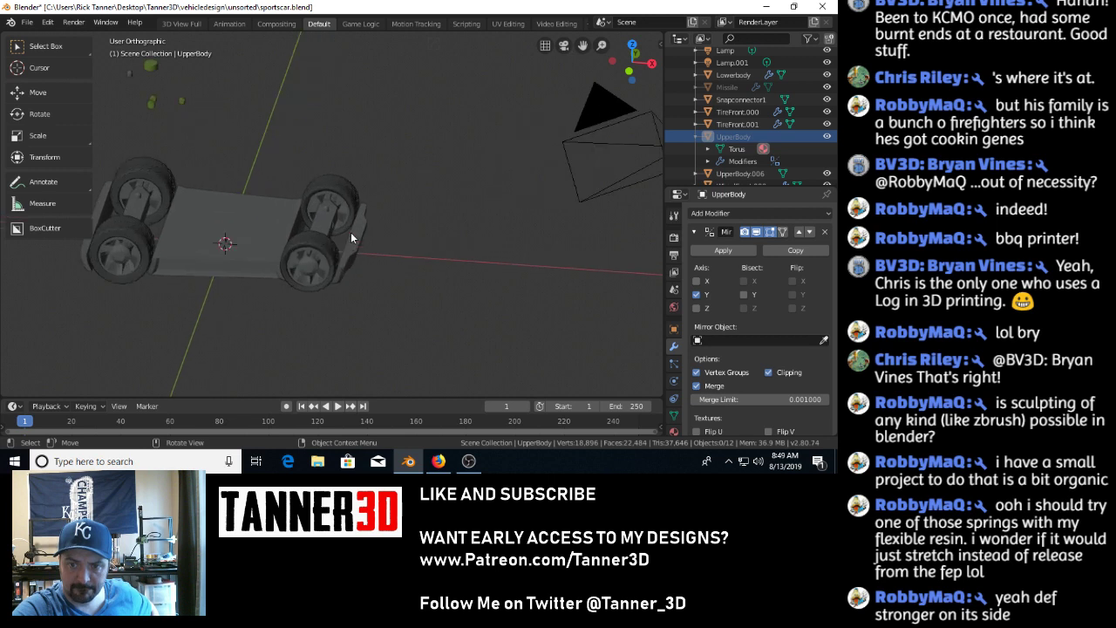
middle_click_drag(351, 232, 292, 286)
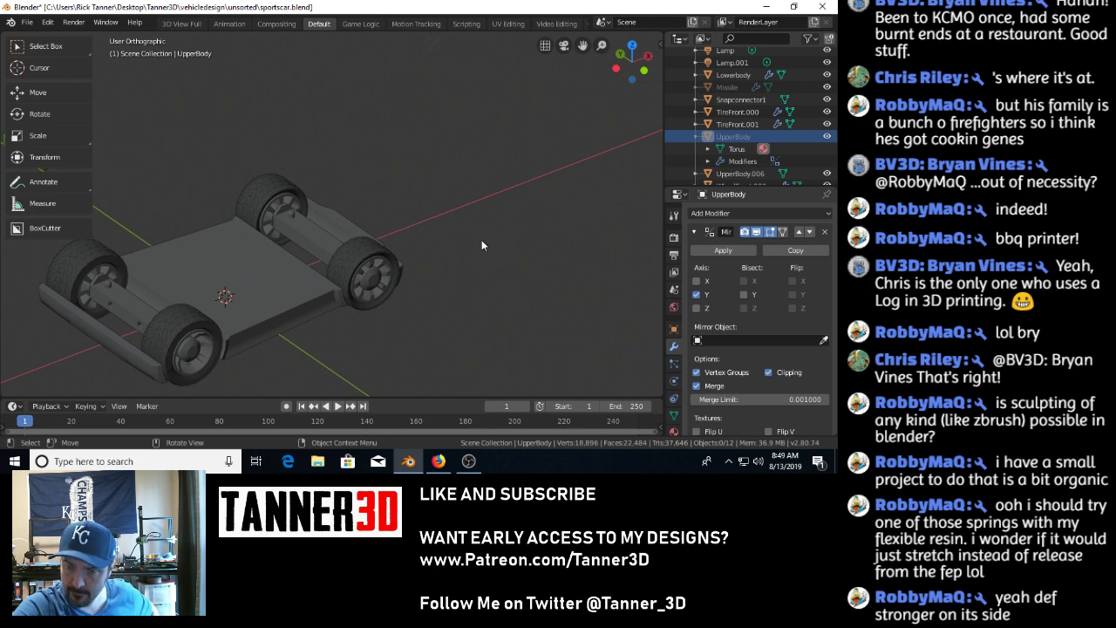
middle_click_drag(481, 240, 223, 247)
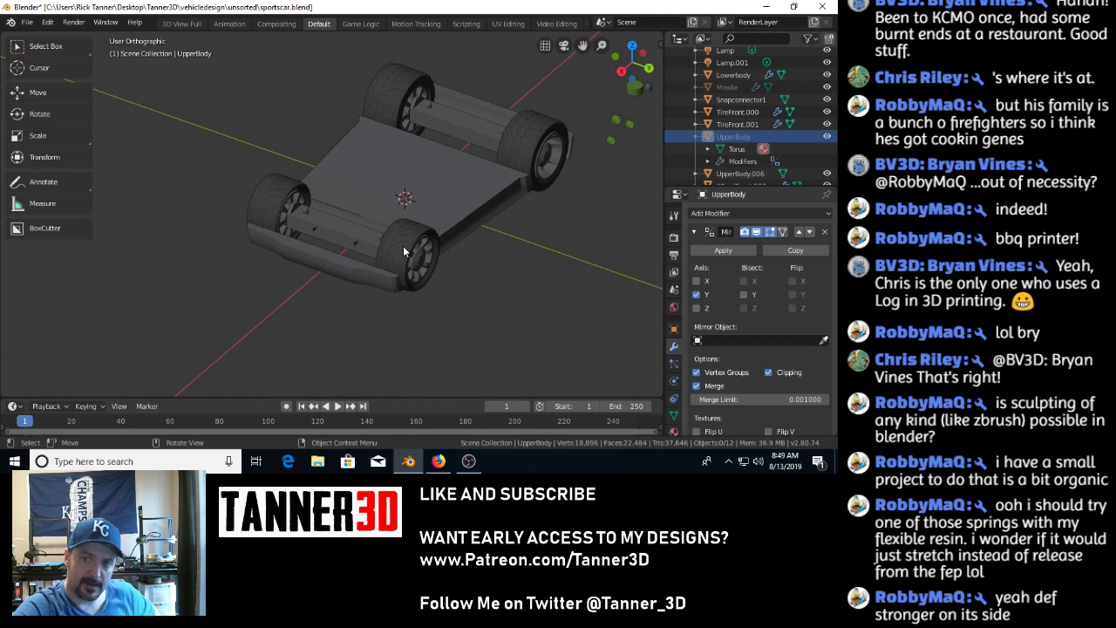
middle_click_drag(403, 245, 342, 247, "alt")
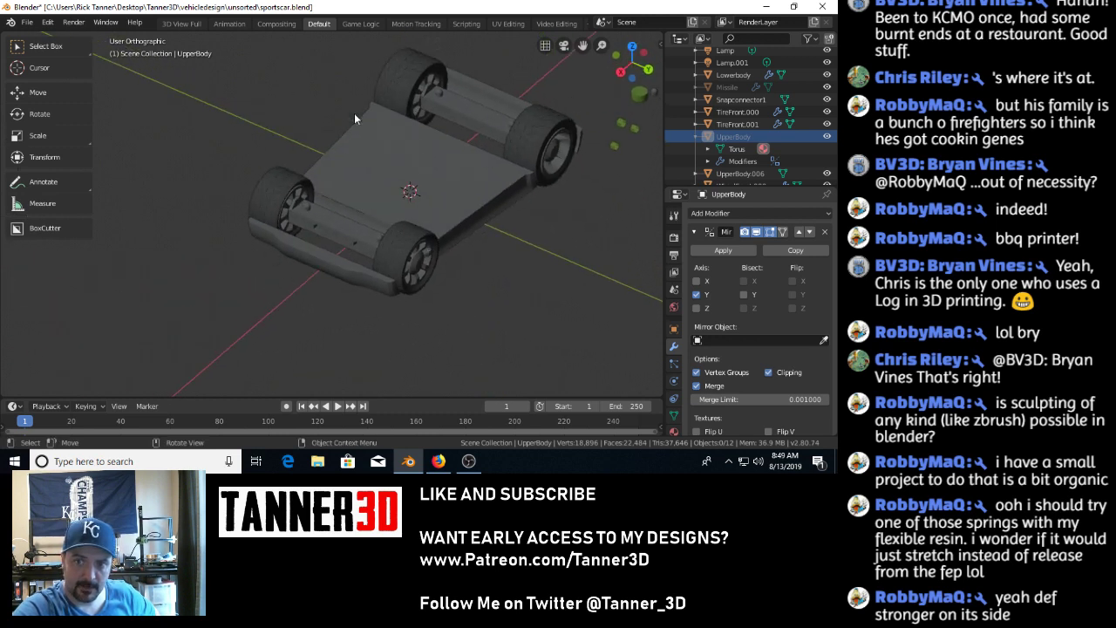
middle_click_drag(485, 200, 412, 184)
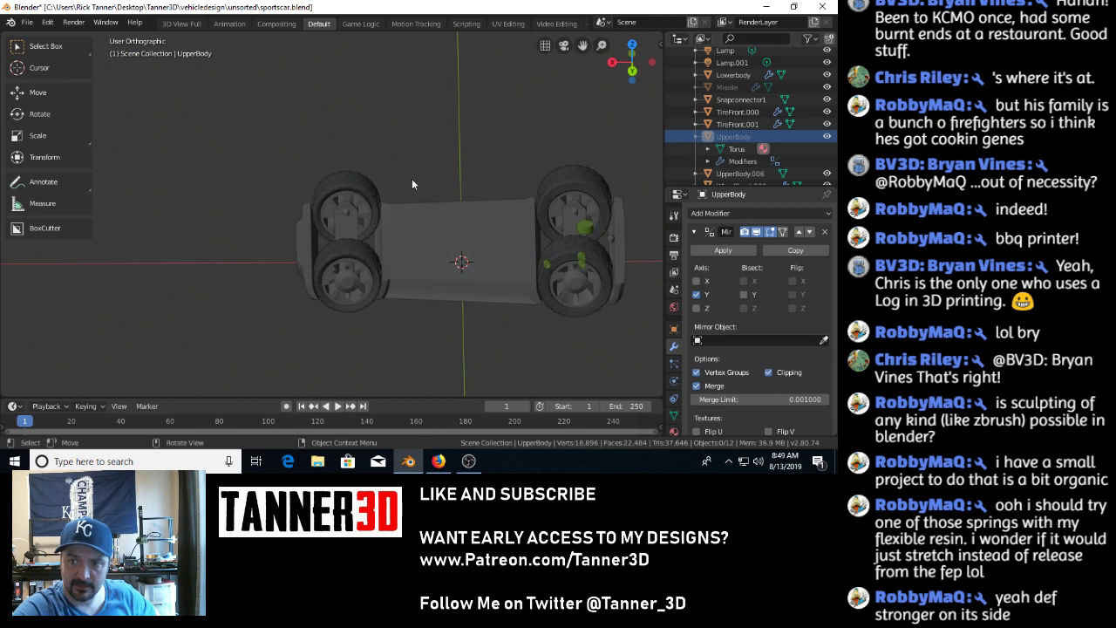
middle_click_drag(280, 220, 443, 245)
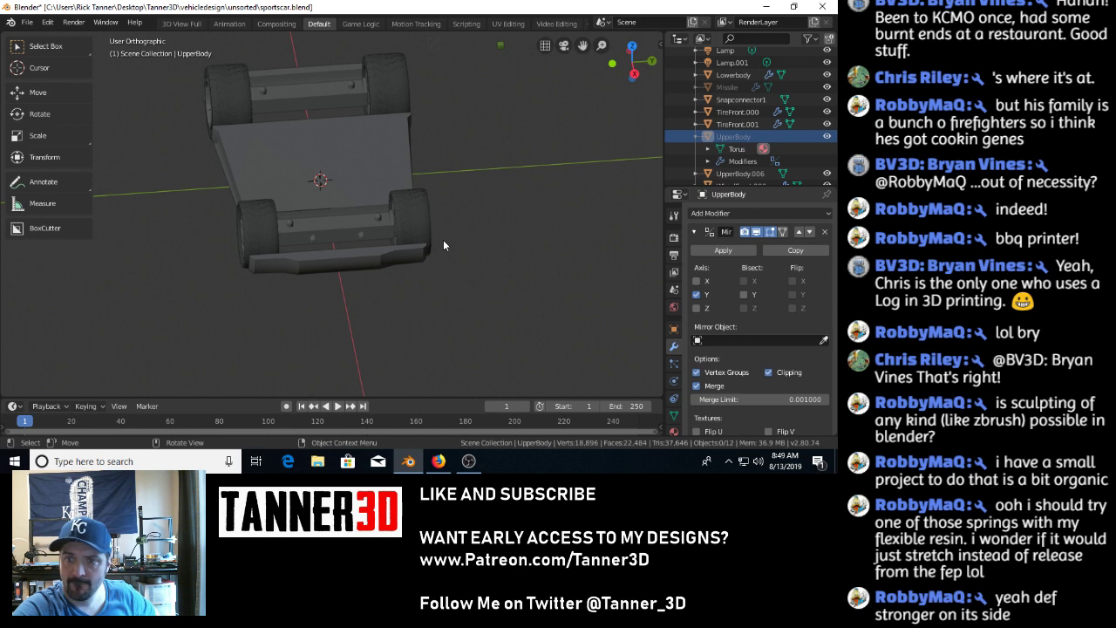
middle_click_drag(443, 245, 242, 201)
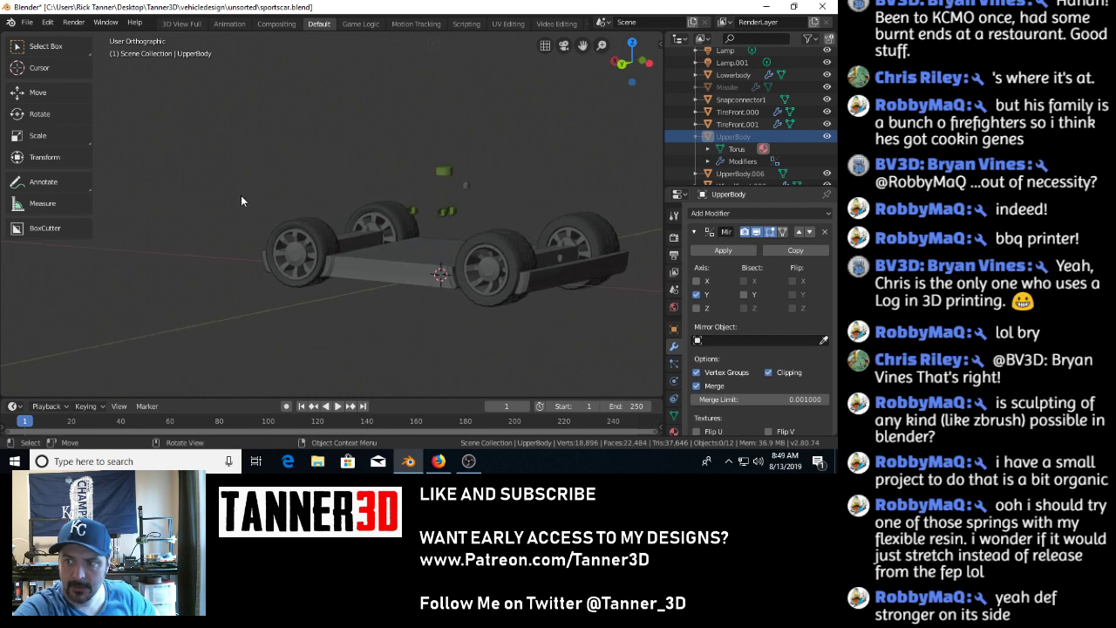
left_click(729, 88)
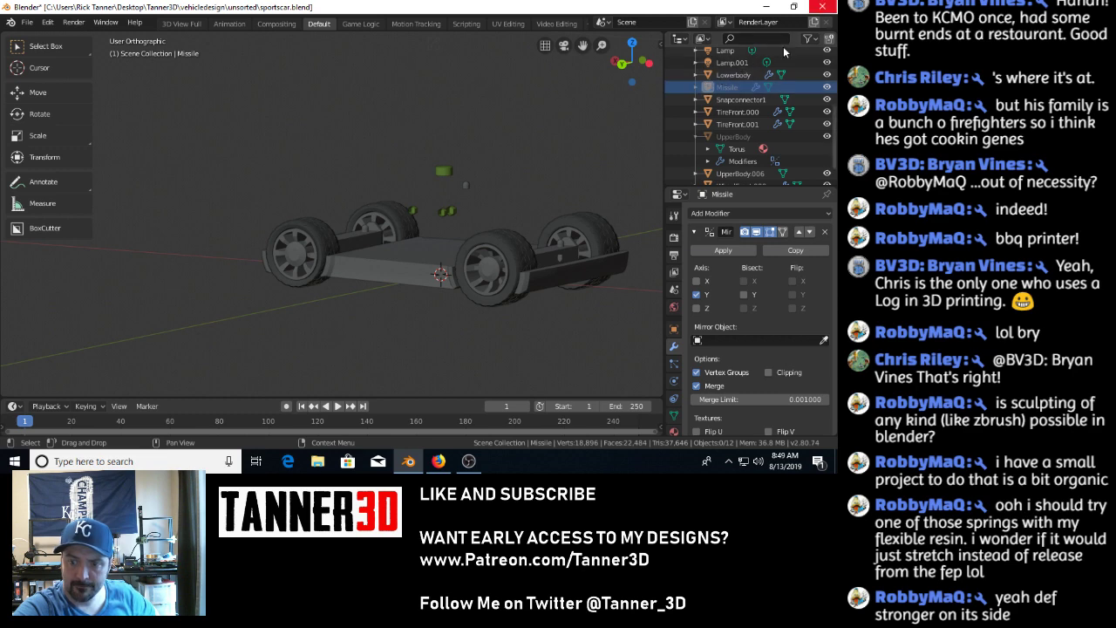
Load blender.org in a new Firefox tab and scroll through the homepage.
left_click(440, 465)
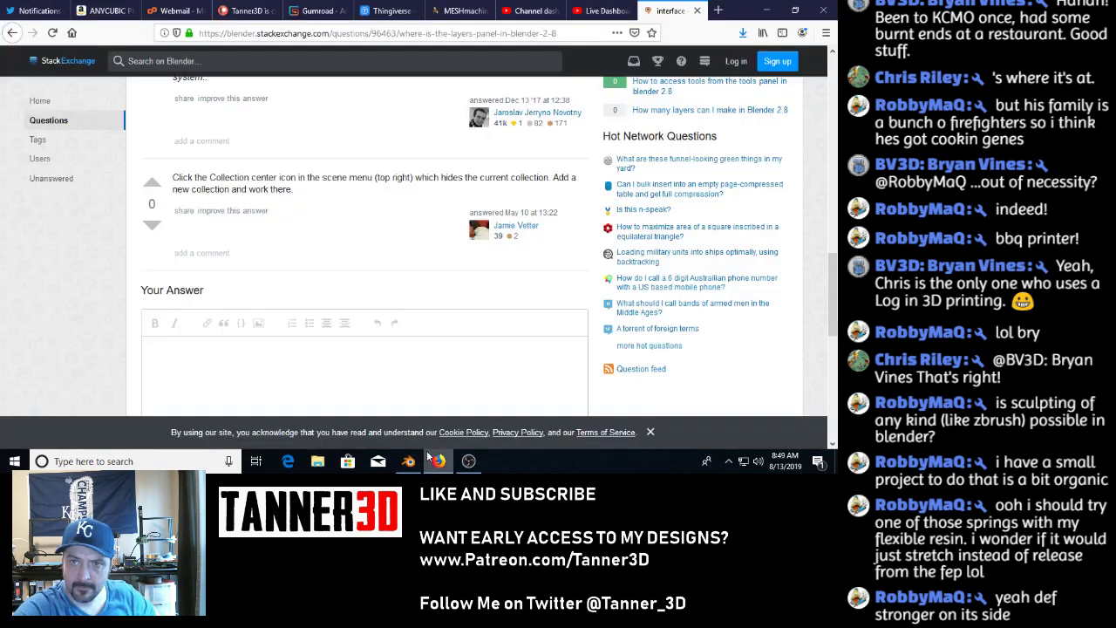
left_click(717, 11)
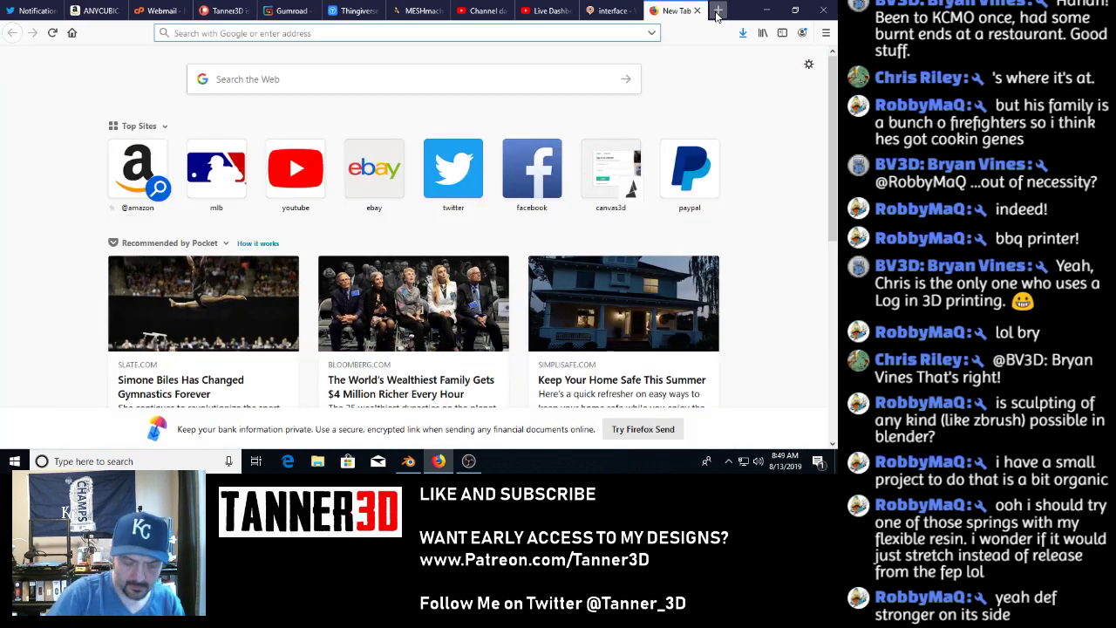
type("blender")
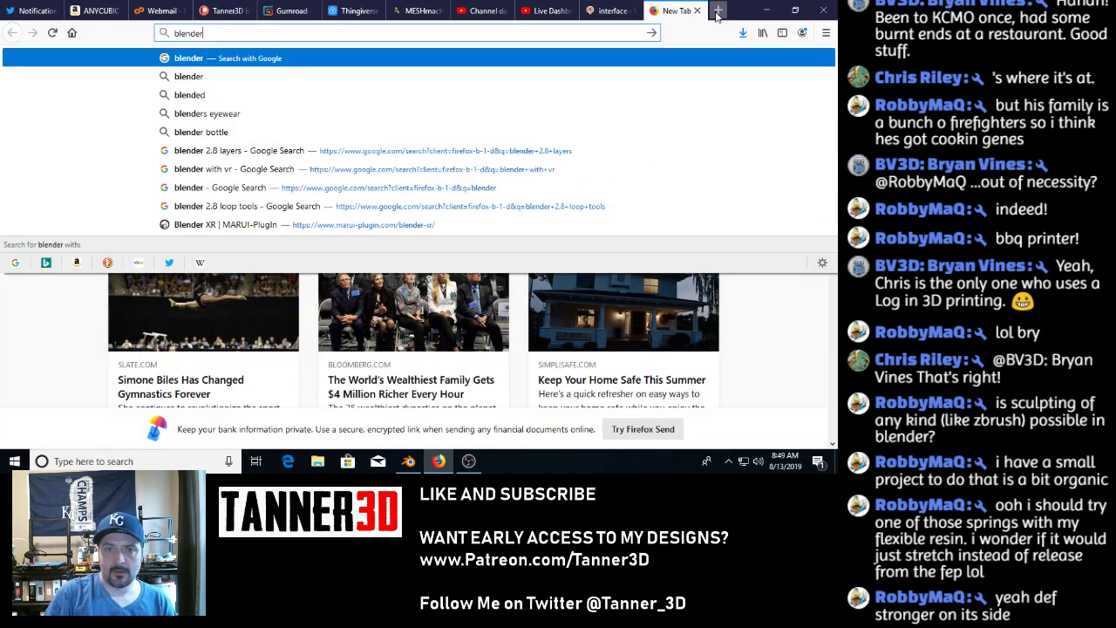
type(".org")
key("Return")
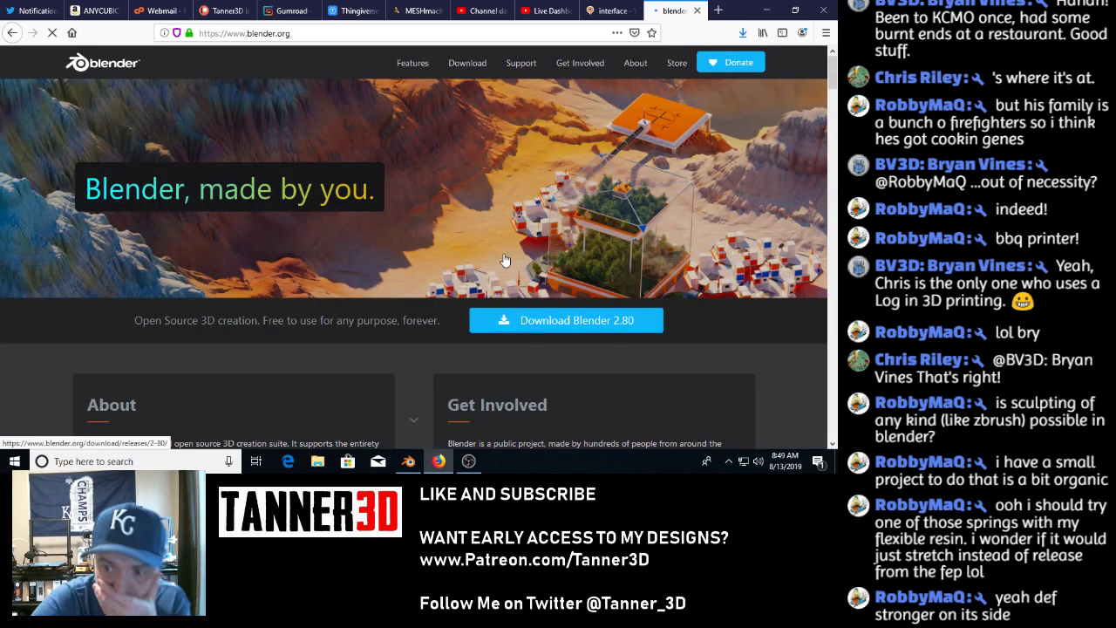
scroll(443, 248, "down", 5)
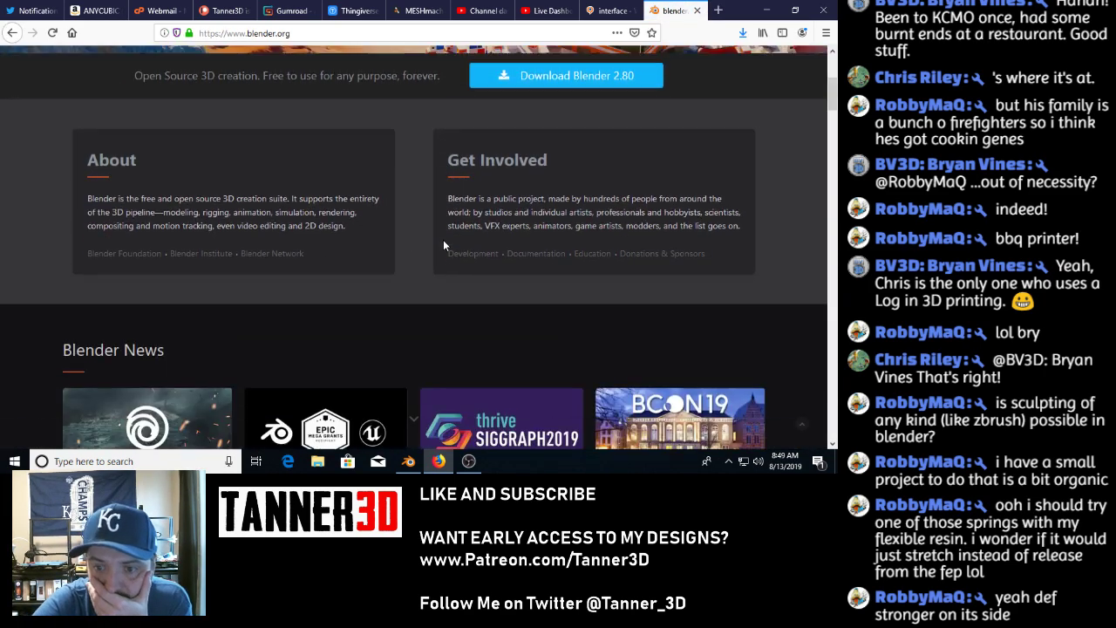
scroll(443, 245, "down", 10)
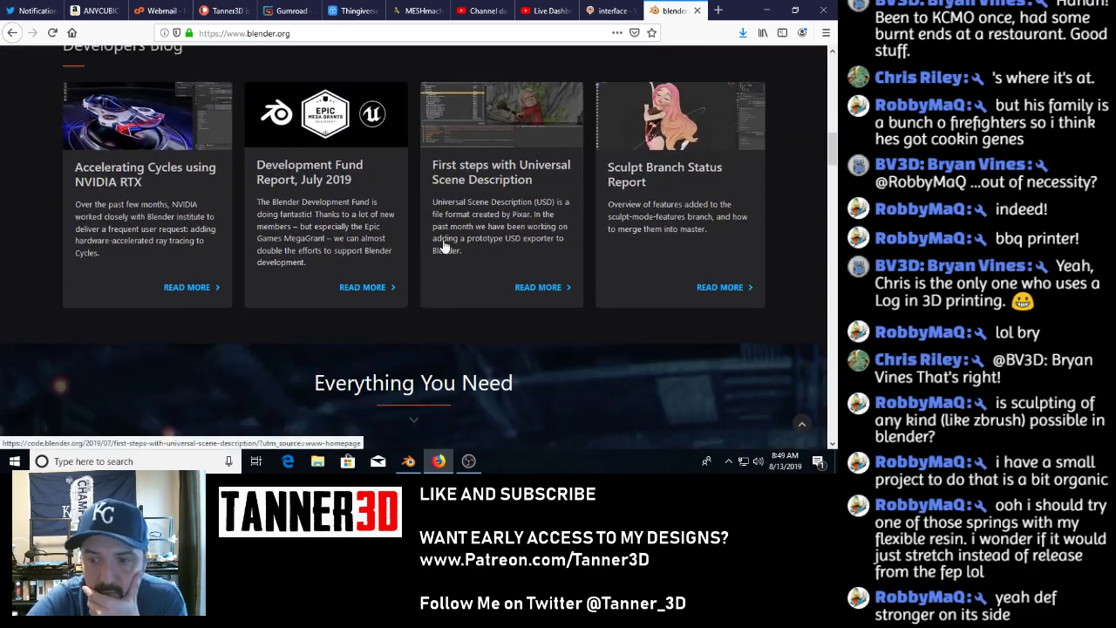
scroll(445, 248, "up", 15)
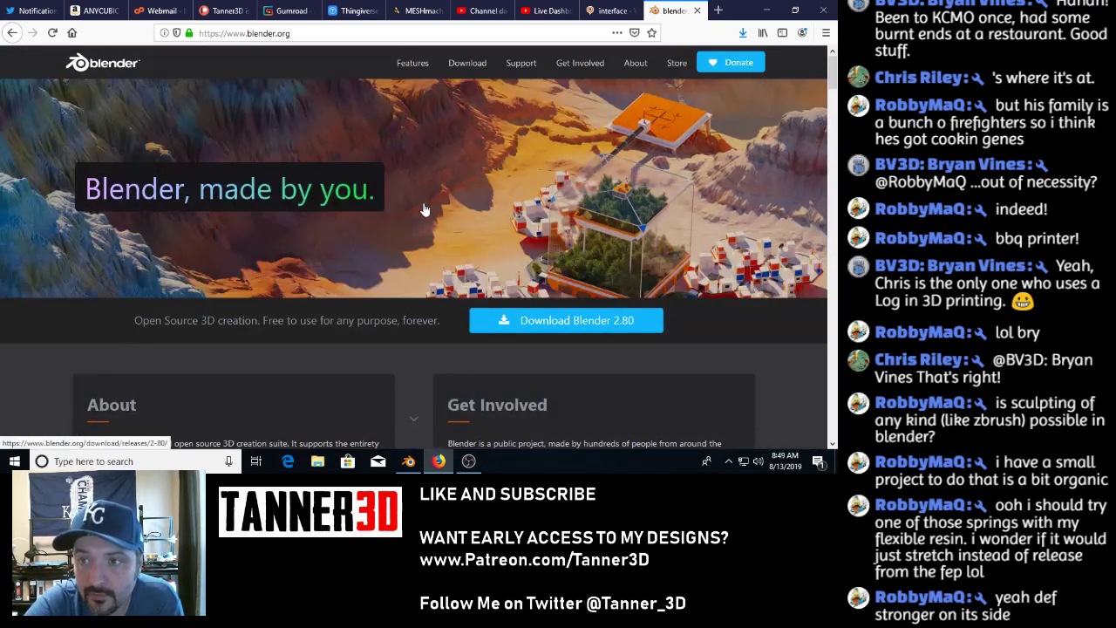
Go from Download via 'Looking for Blender 2.79?' to the Blender 2.79b release listing.
left_click(476, 67)
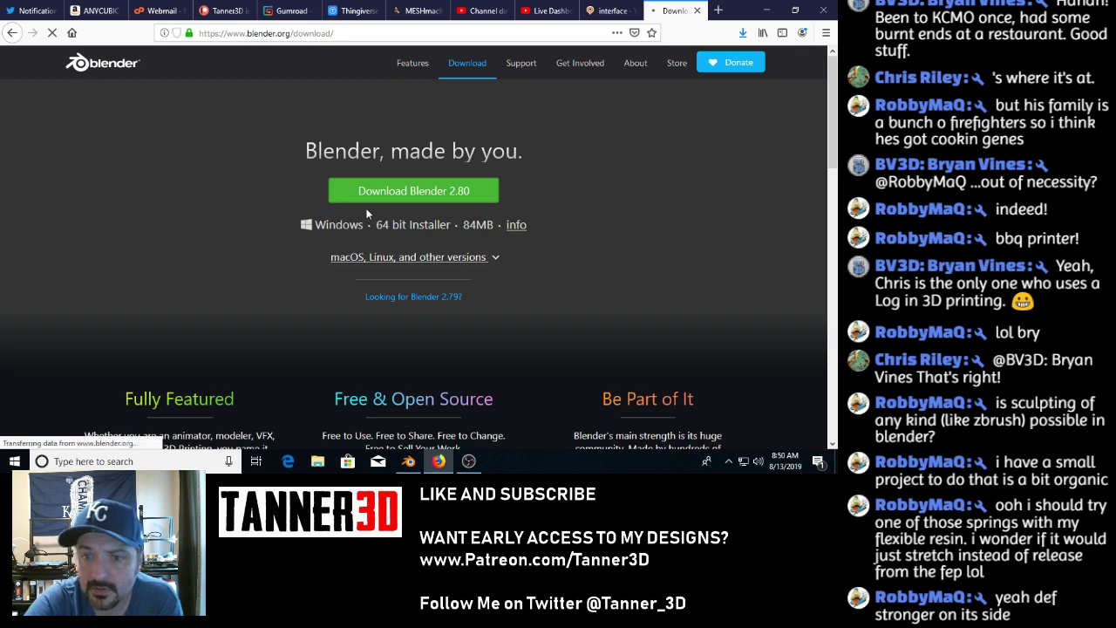
left_click(394, 298)
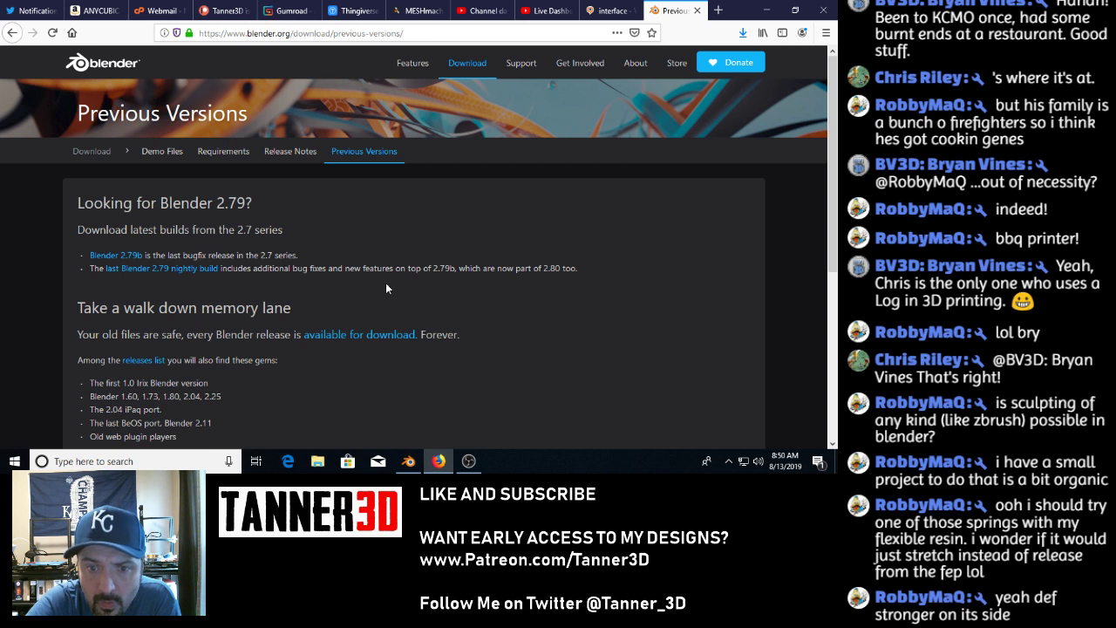
left_click(127, 259)
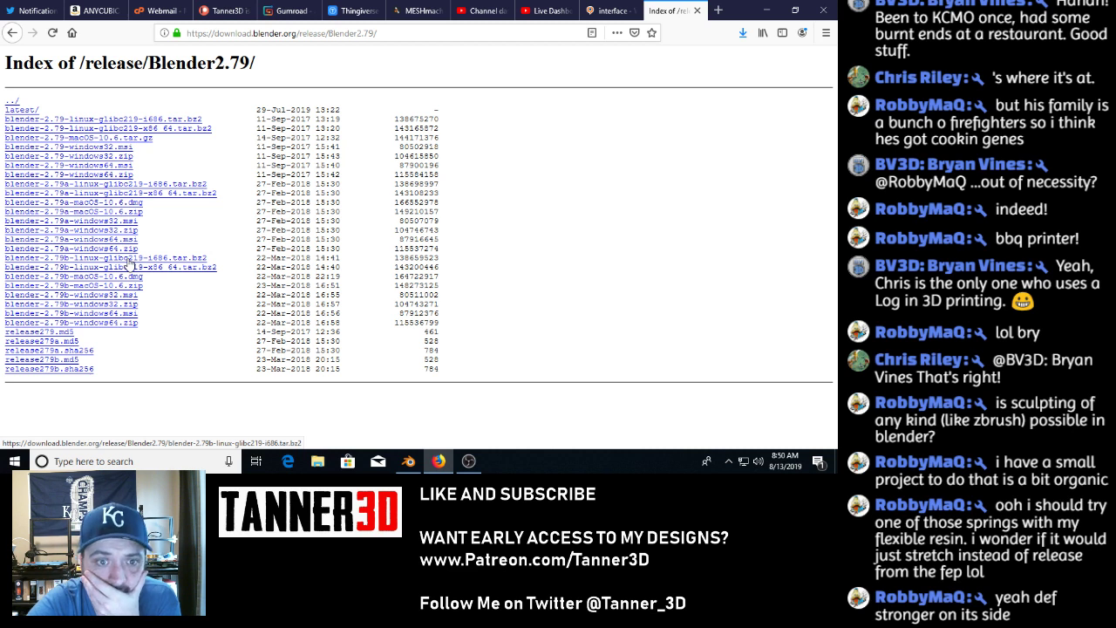
Save blender-2.79b-windows64.zip to disk from the previous versions page.
left_click(90, 323)
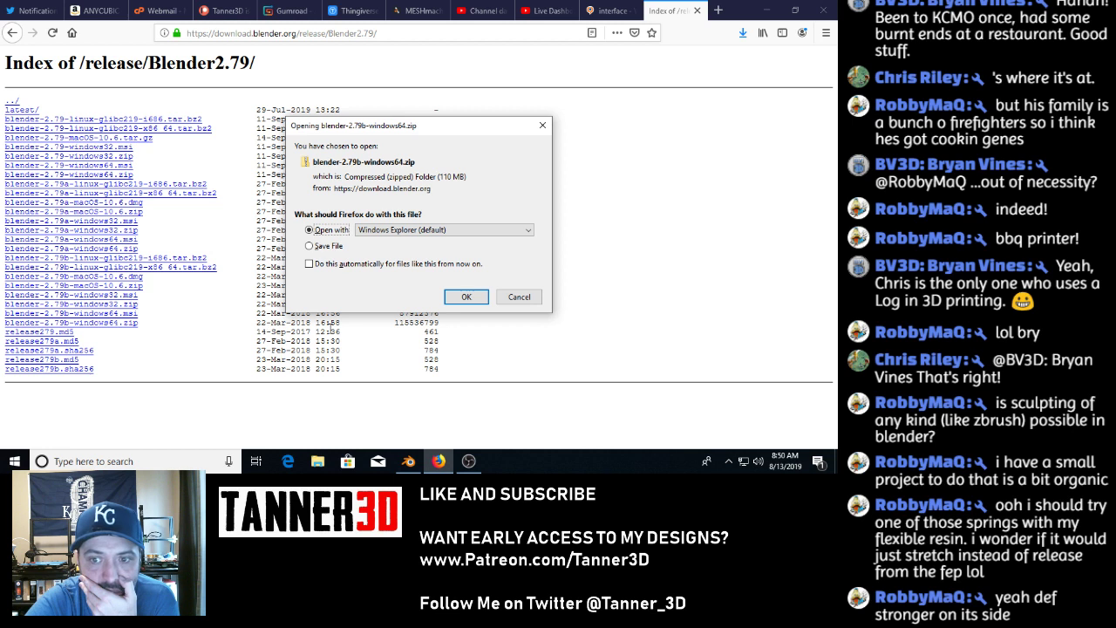
left_click(328, 248)
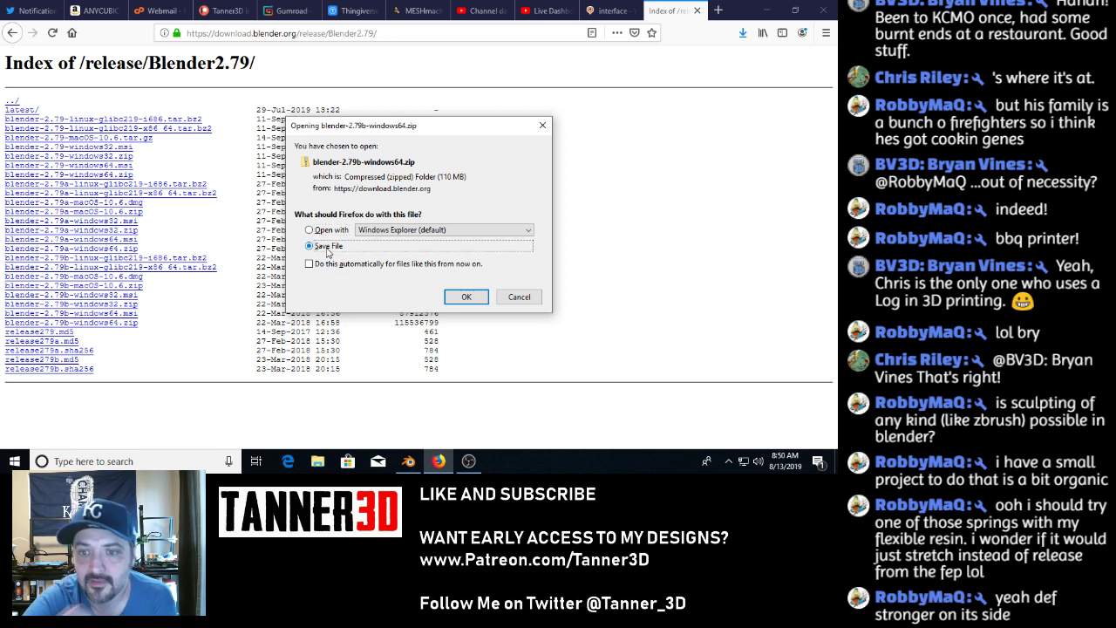
left_click(459, 296)
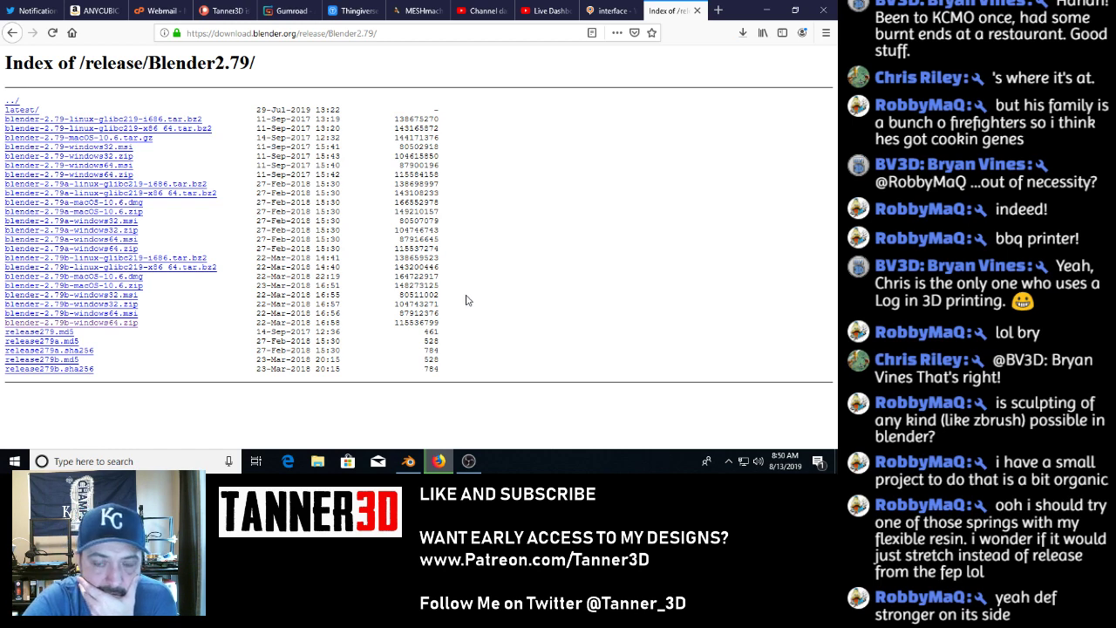
Bring Firefox back to blender.org's Previous Versions page for Blender 2.79b.
left_click(767, 11)
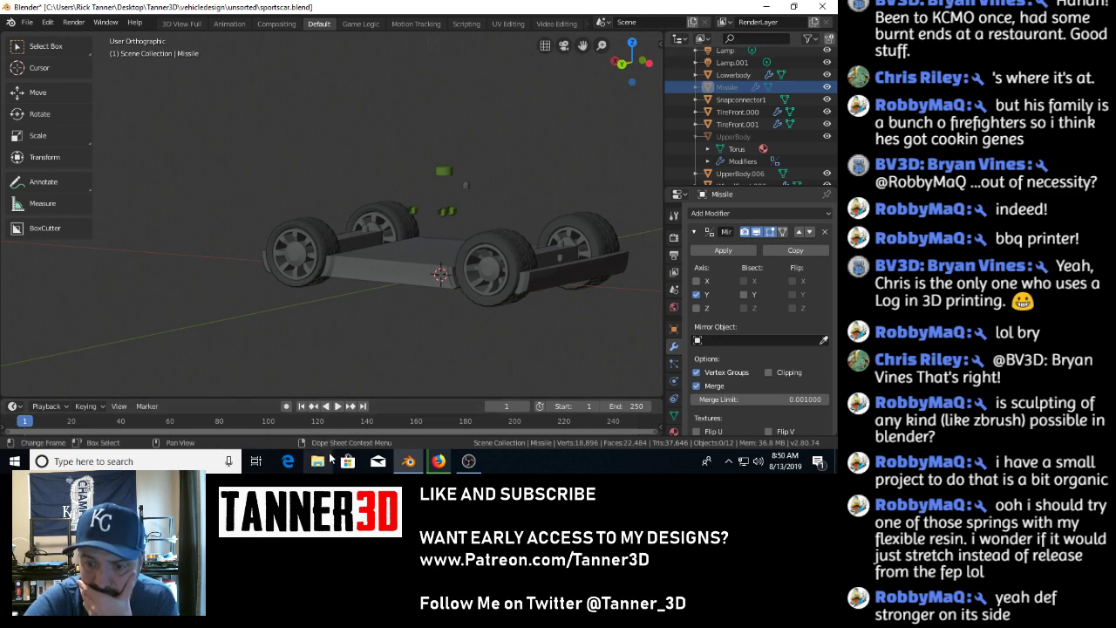
left_click(438, 463)
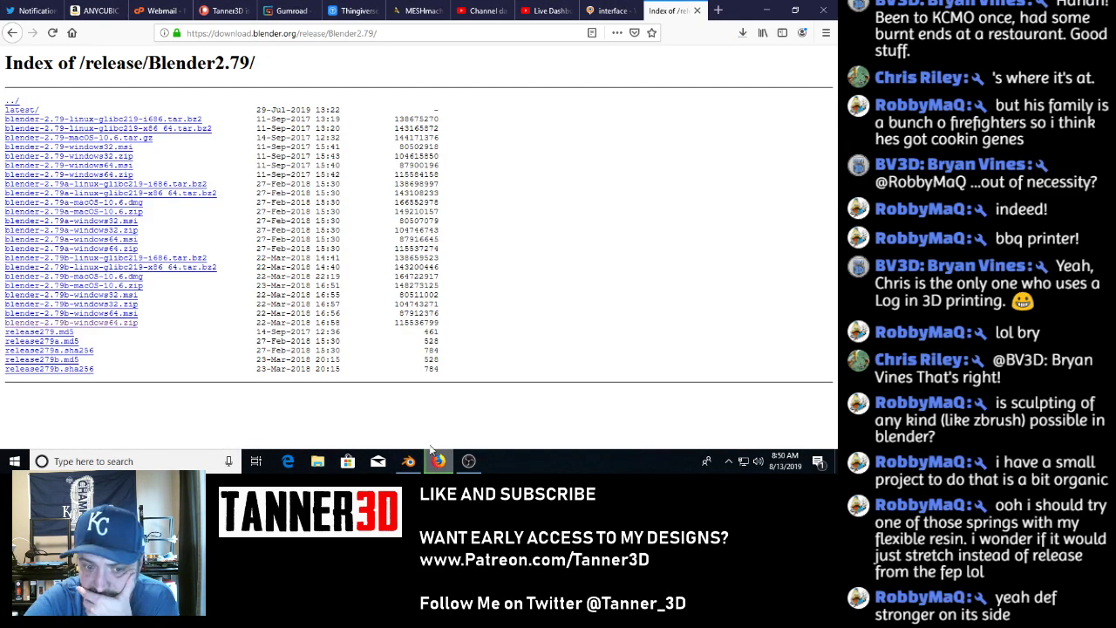
left_click(12, 32)
scroll(510, 314, "down", 3)
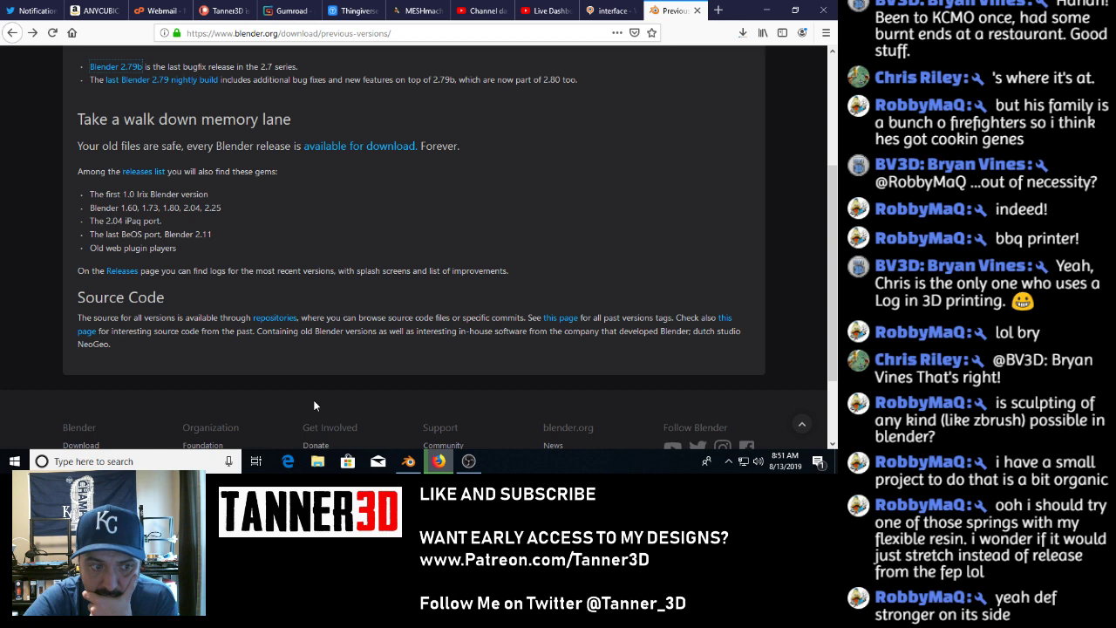
Delete the empty 0 KB blender-2.79b-windows64 zip from Downloads, leaving the in-use .zip.part download.
left_click(317, 460)
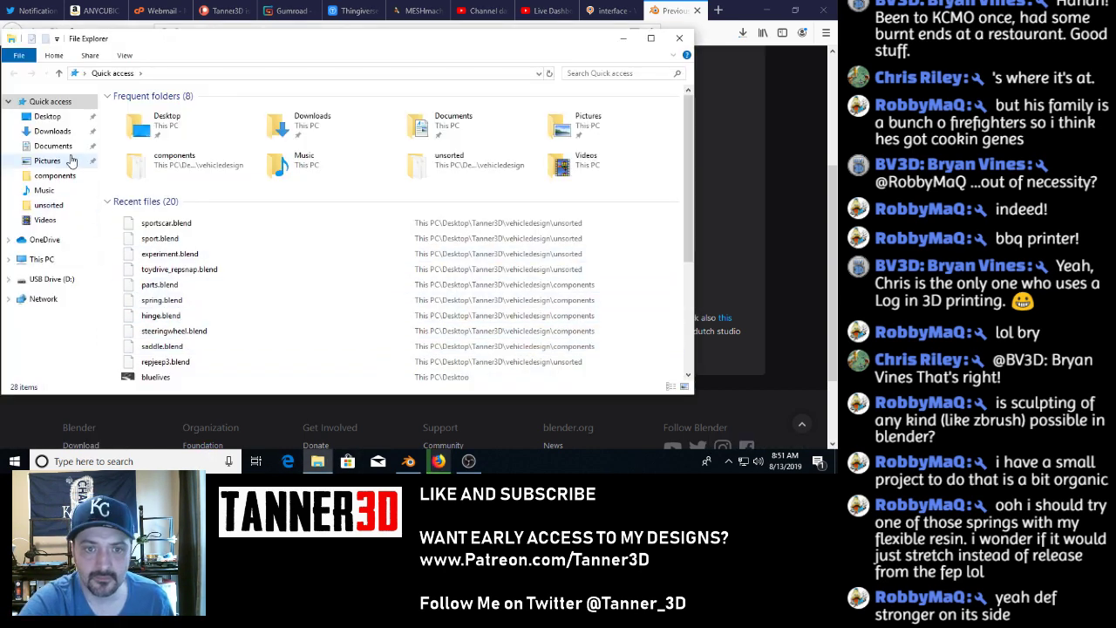
left_click(60, 146)
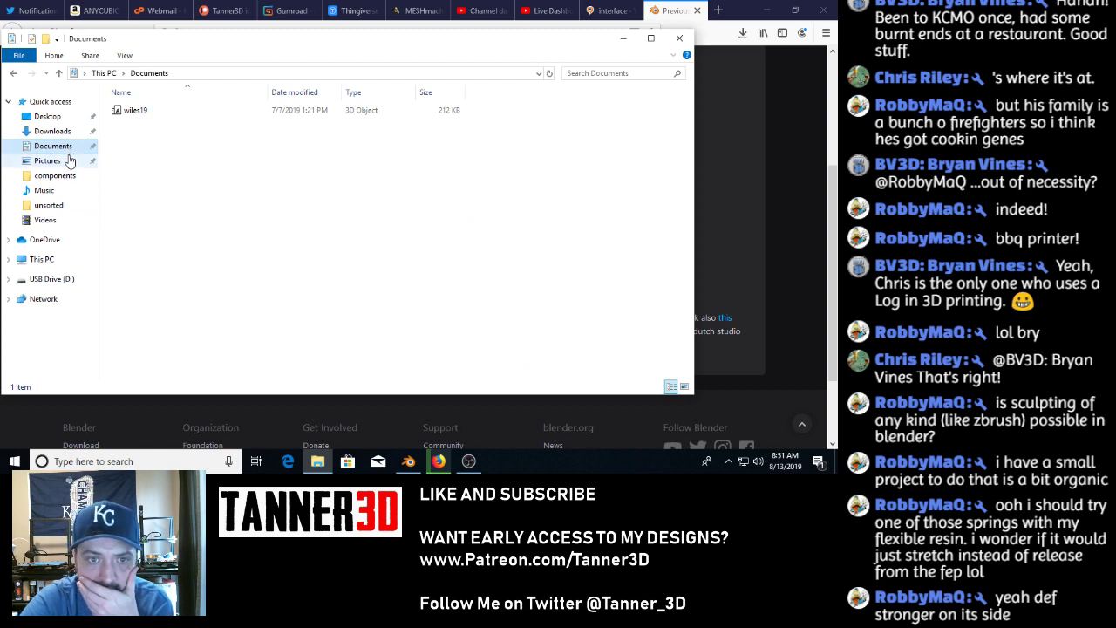
left_click(52, 131)
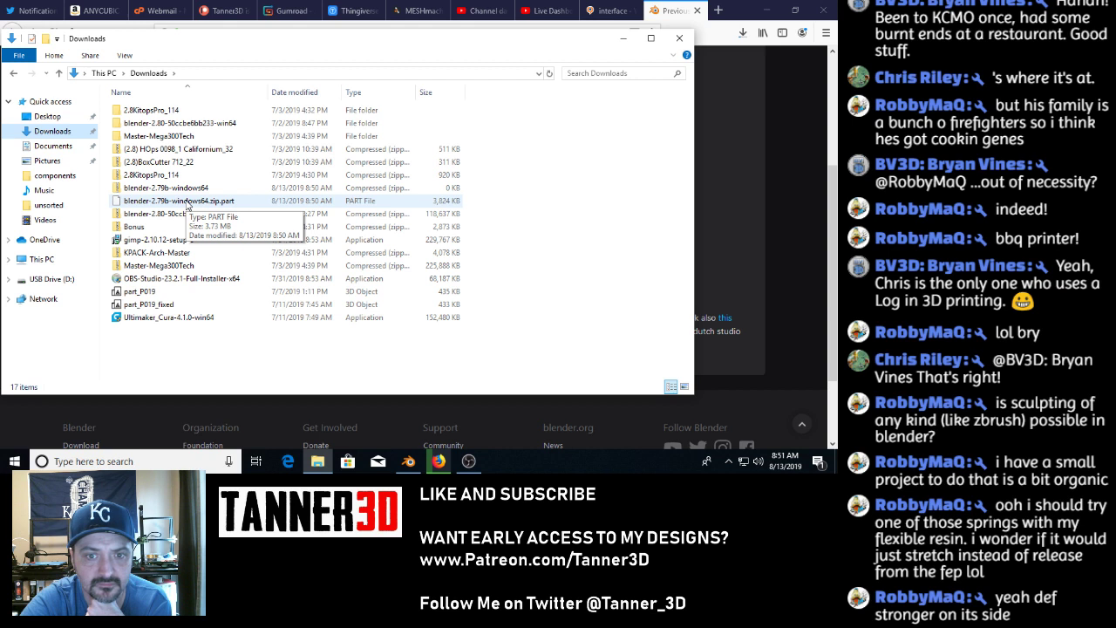
left_click(187, 204)
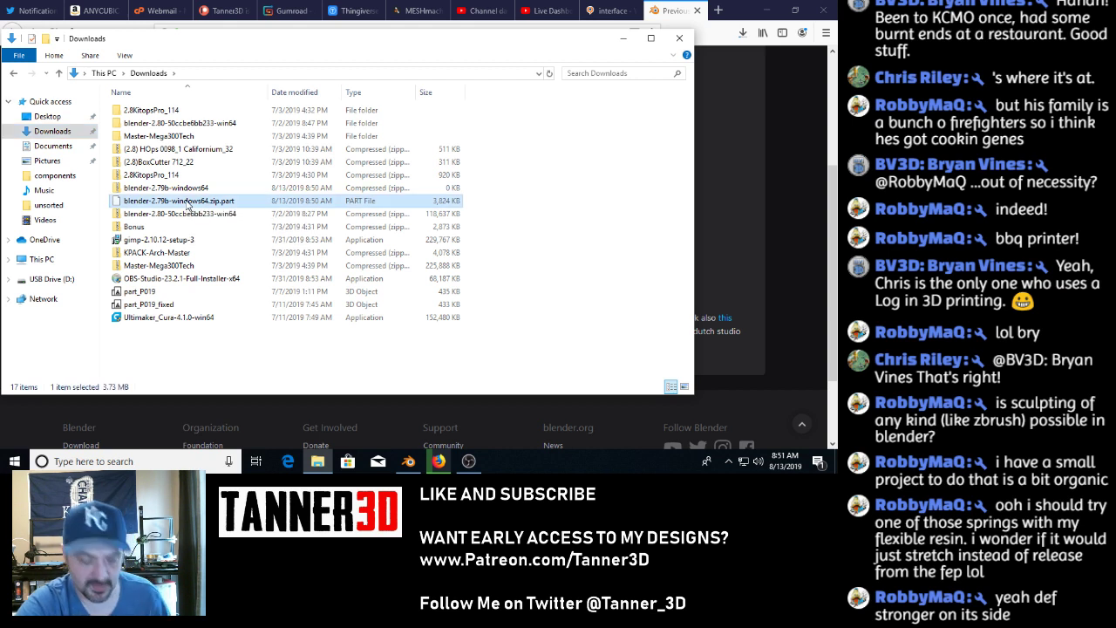
left_click(192, 191, "ctrl")
key("Delete")
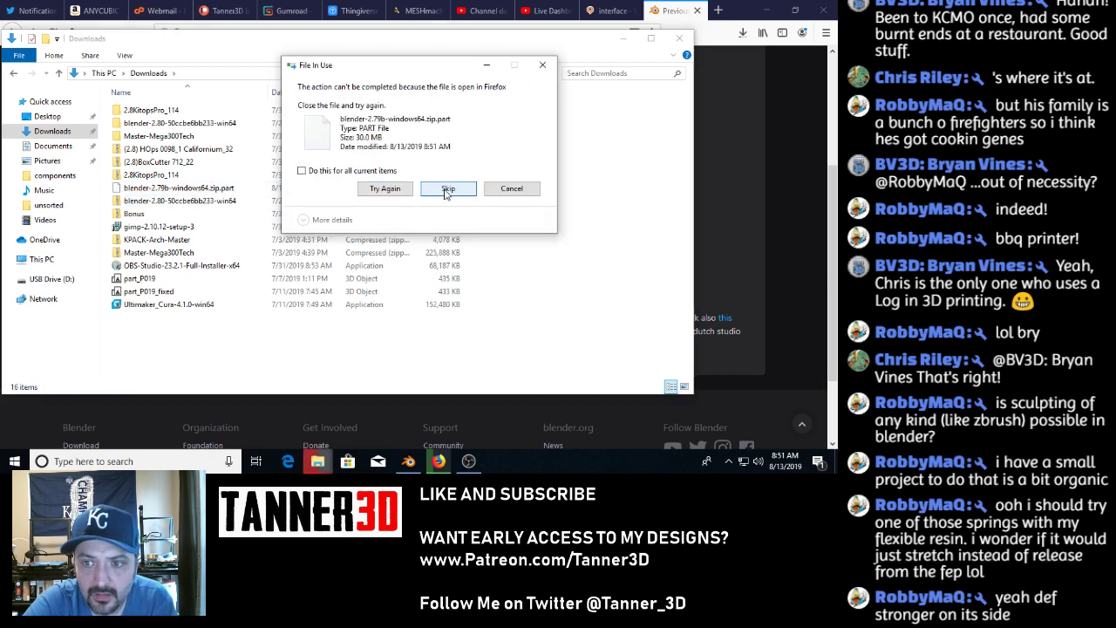
left_click(511, 189)
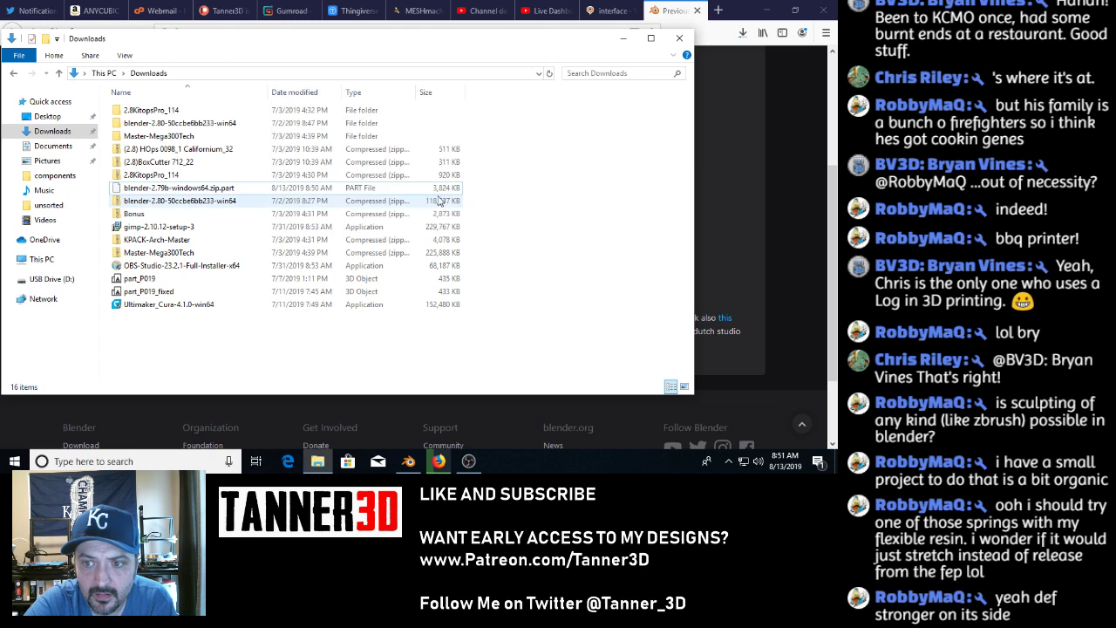
left_click(700, 22)
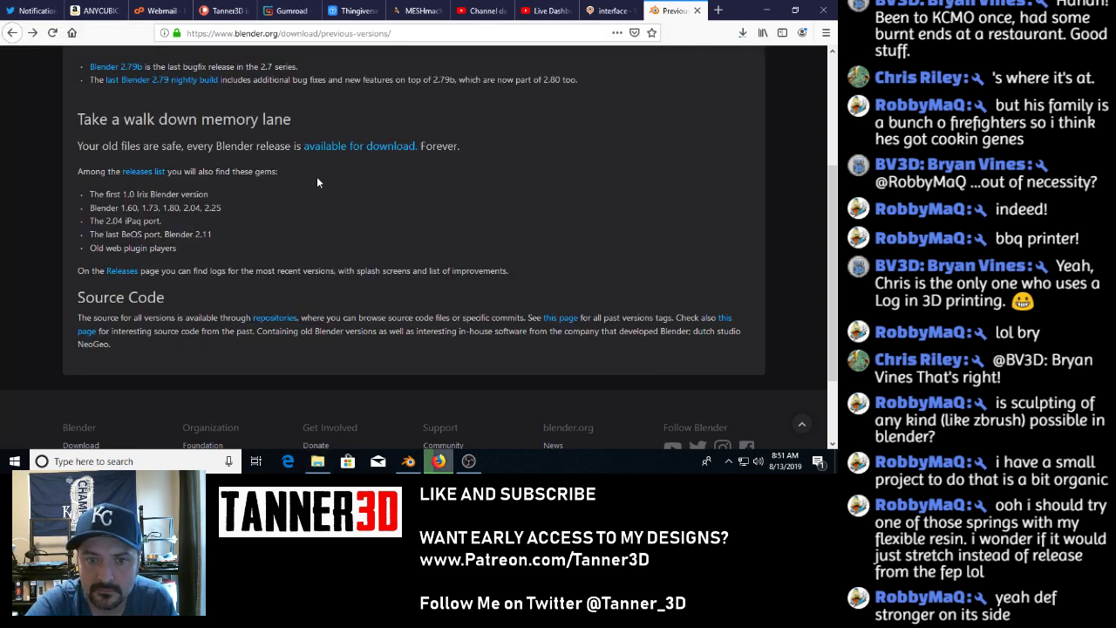
Re-download blender-2.79b-windows64.zip from the 2.79 listing and watch it complete at 110 MB.
scroll(317, 182, "up", 2)
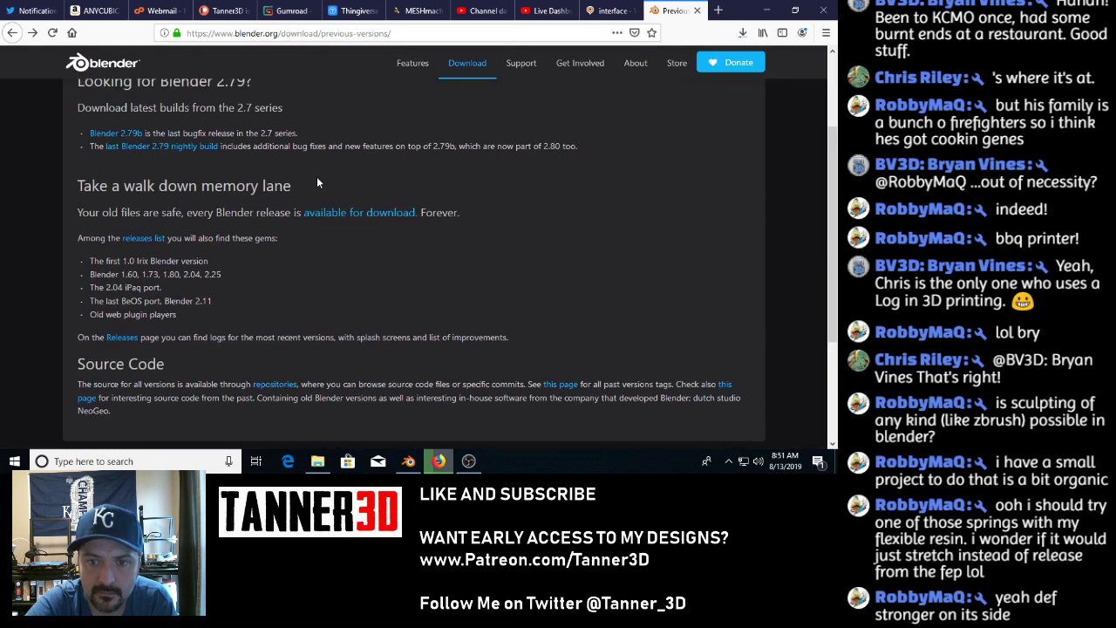
scroll(318, 182, "up", 2)
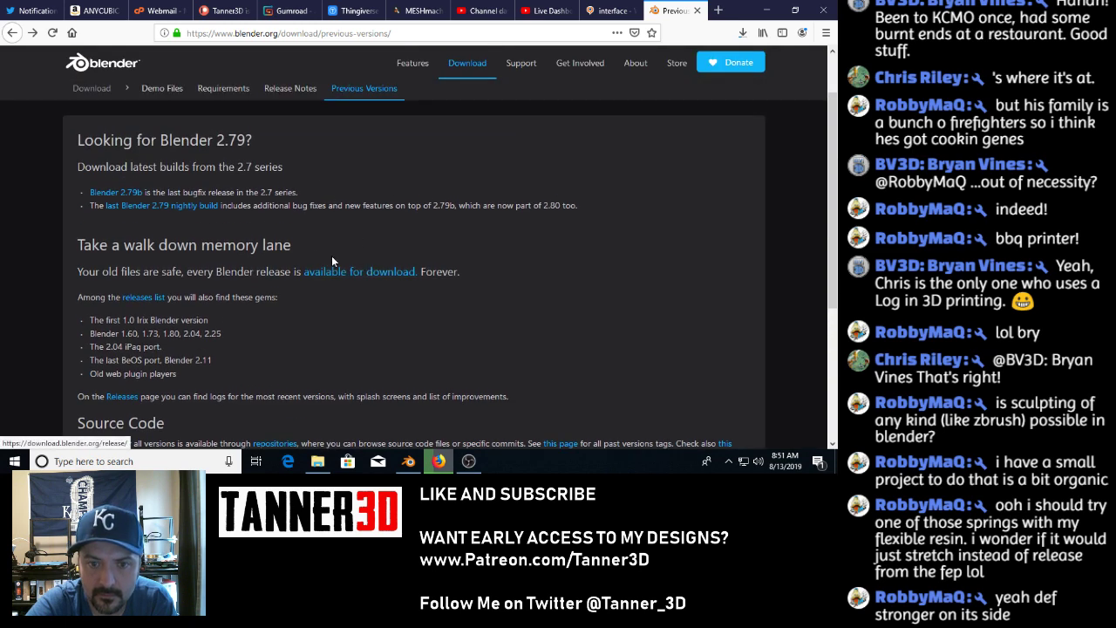
left_click(113, 191)
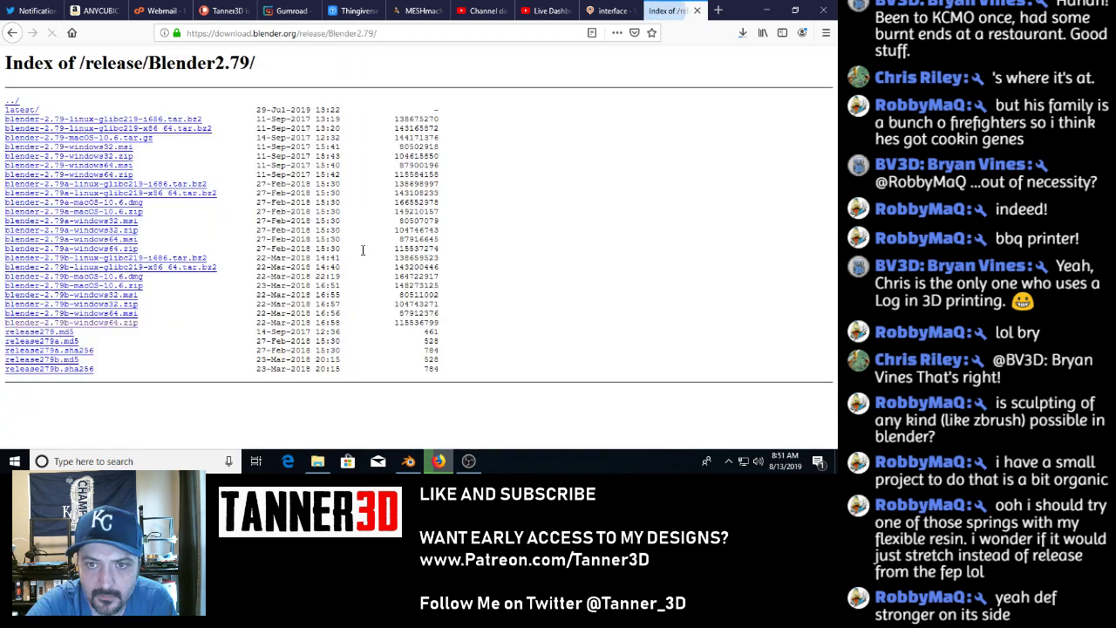
left_click(130, 324)
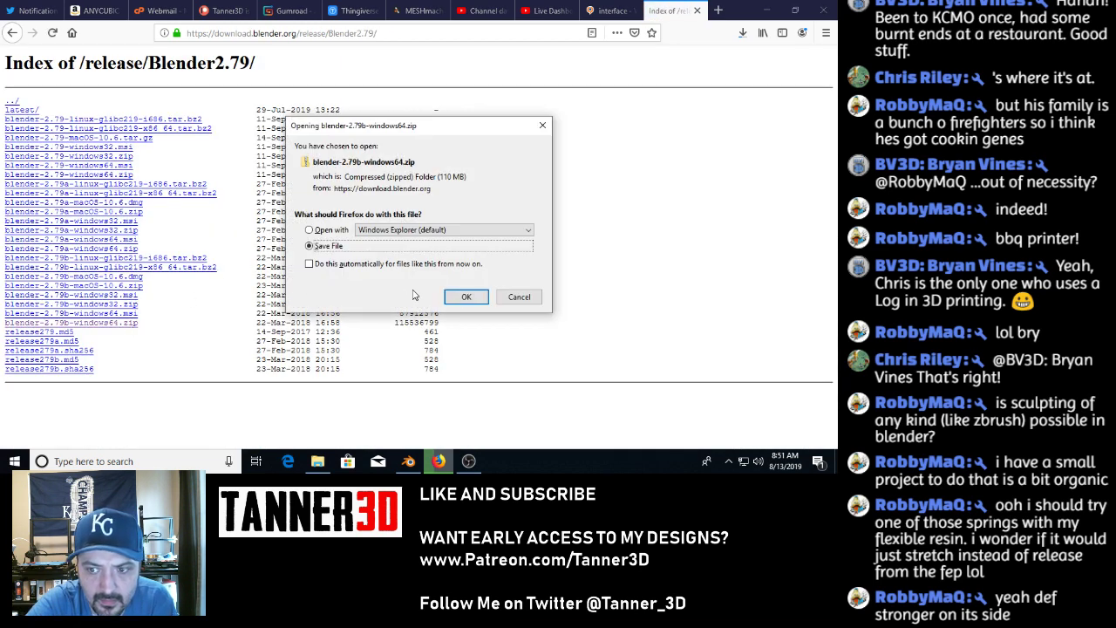
left_click(465, 297)
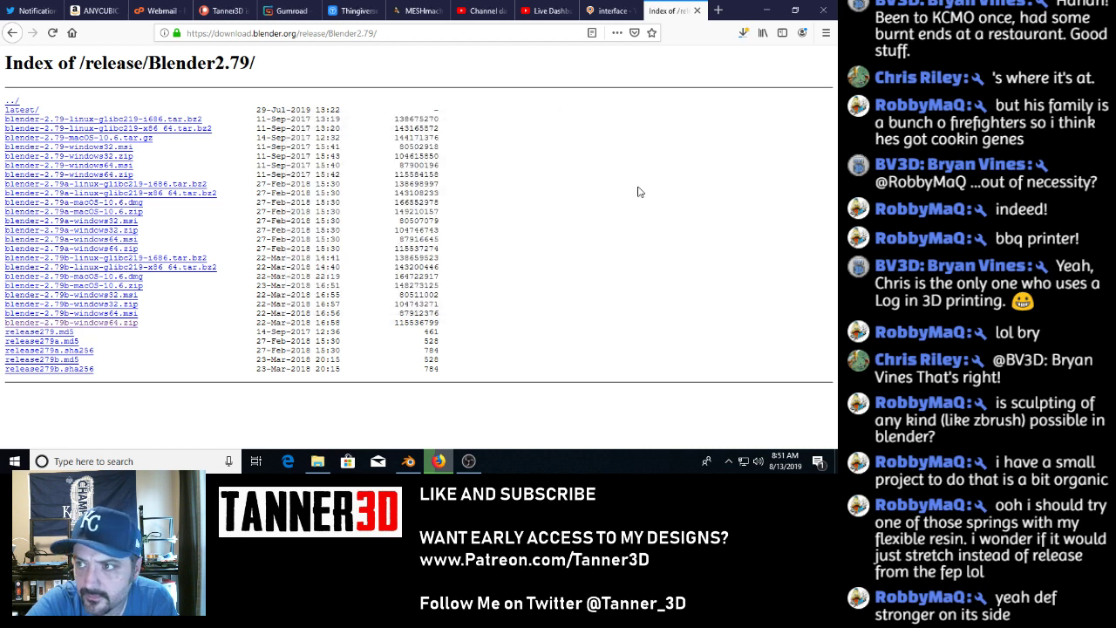
left_click(744, 33)
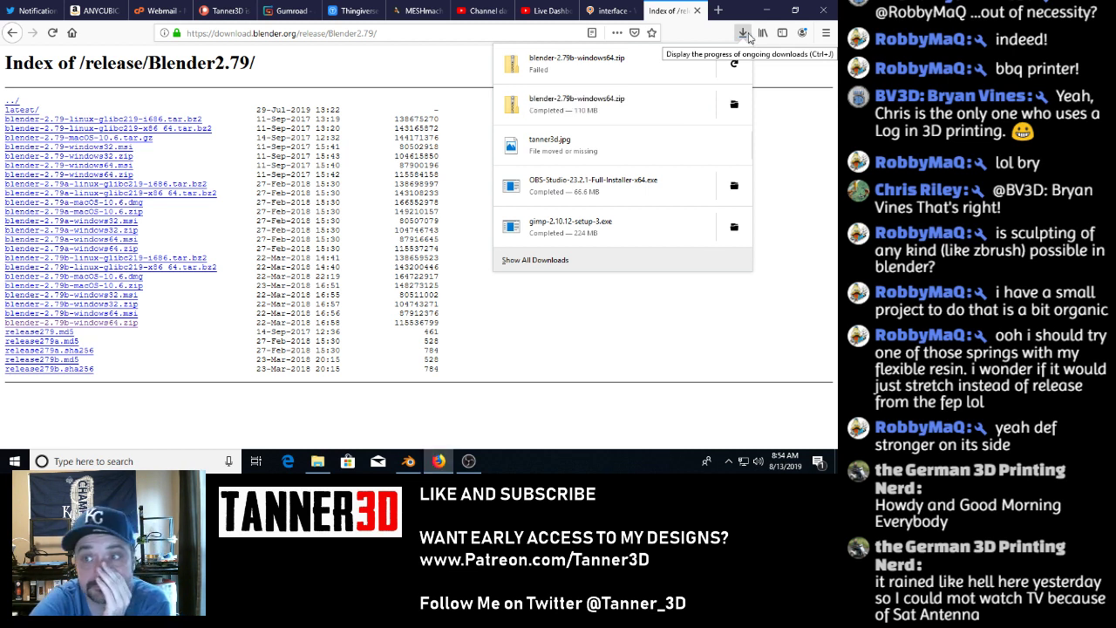
Open the downloaded 2.79b zip and try launching blender.exe, dismissing the zipped-folder warning.
left_click(629, 103)
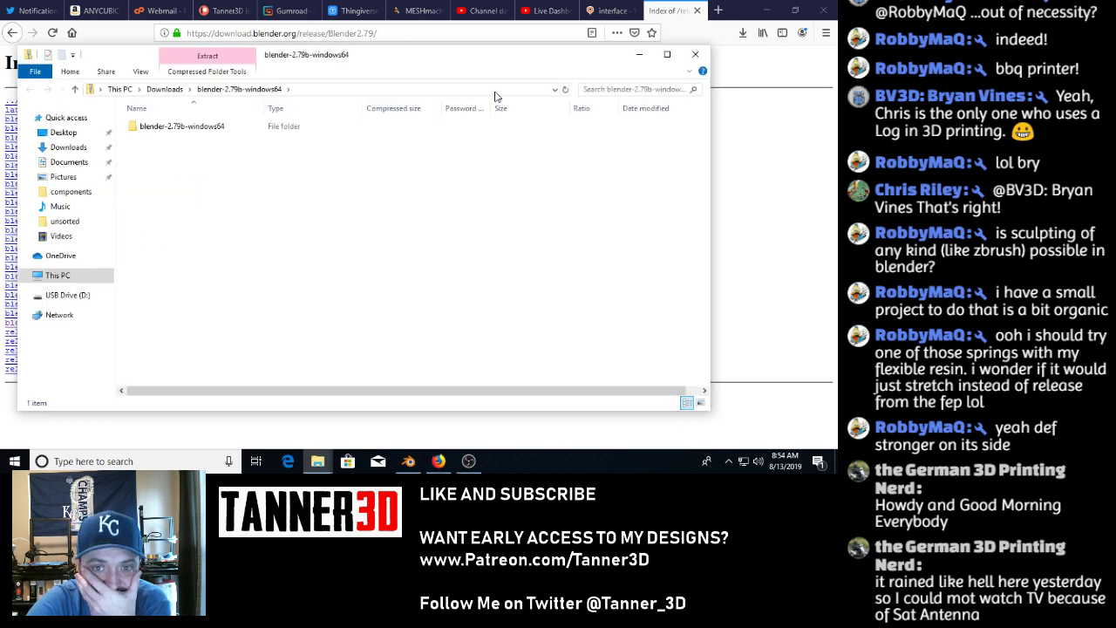
double_click(224, 128)
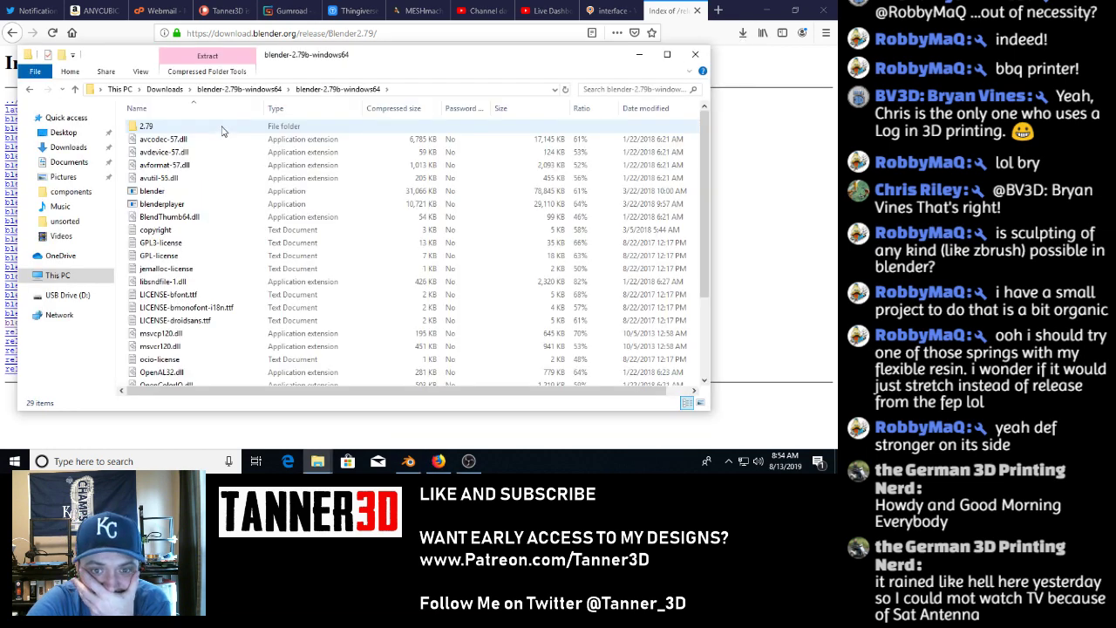
scroll(257, 187, "down", 3)
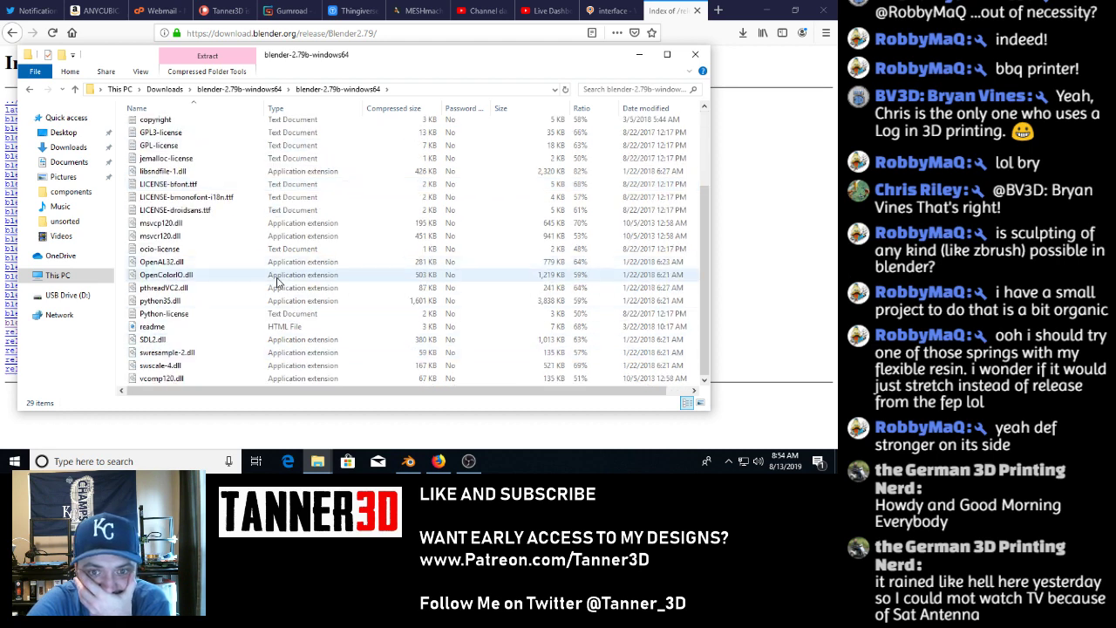
scroll(249, 270, "up", 3)
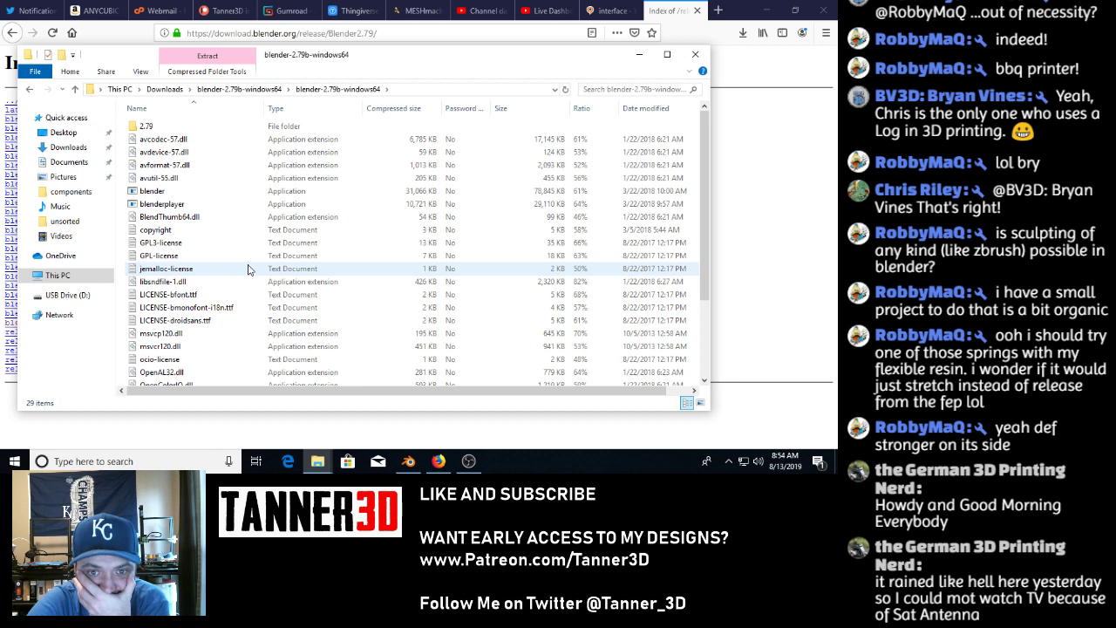
double_click(192, 198)
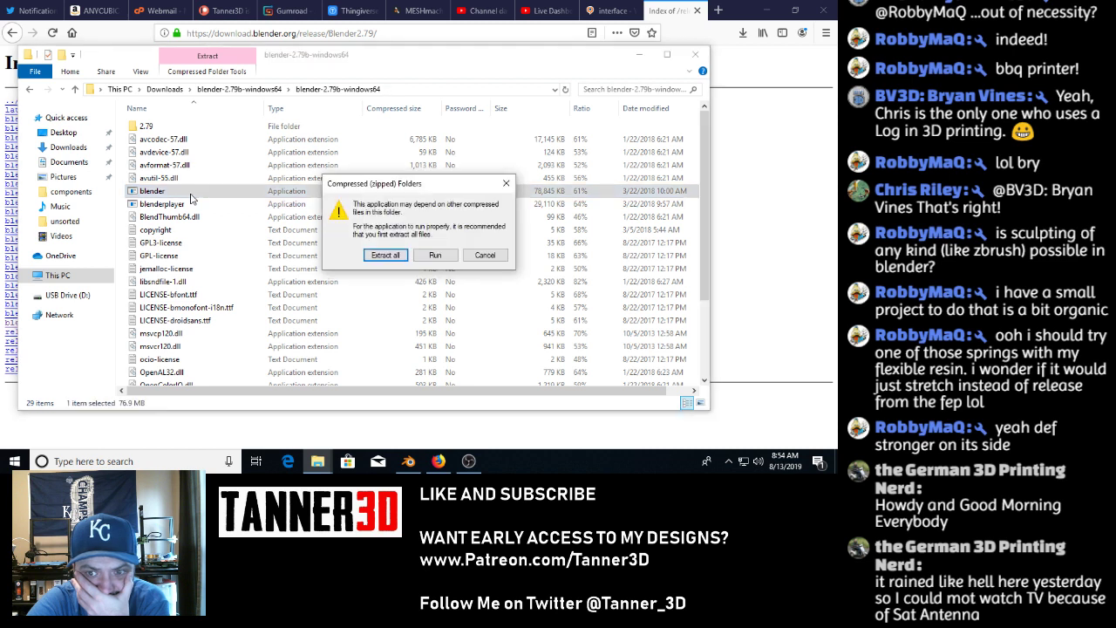
left_click(483, 256)
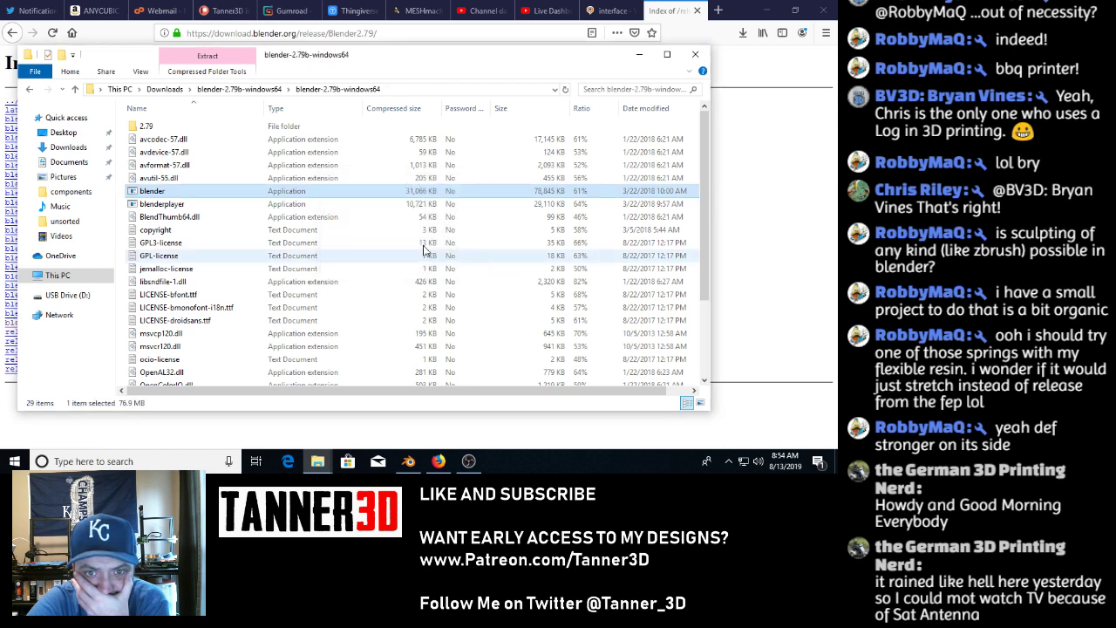
Retry blender.exe from the maximized zip window, cancel the warning again, and close Explorer.
double_click(180, 127)
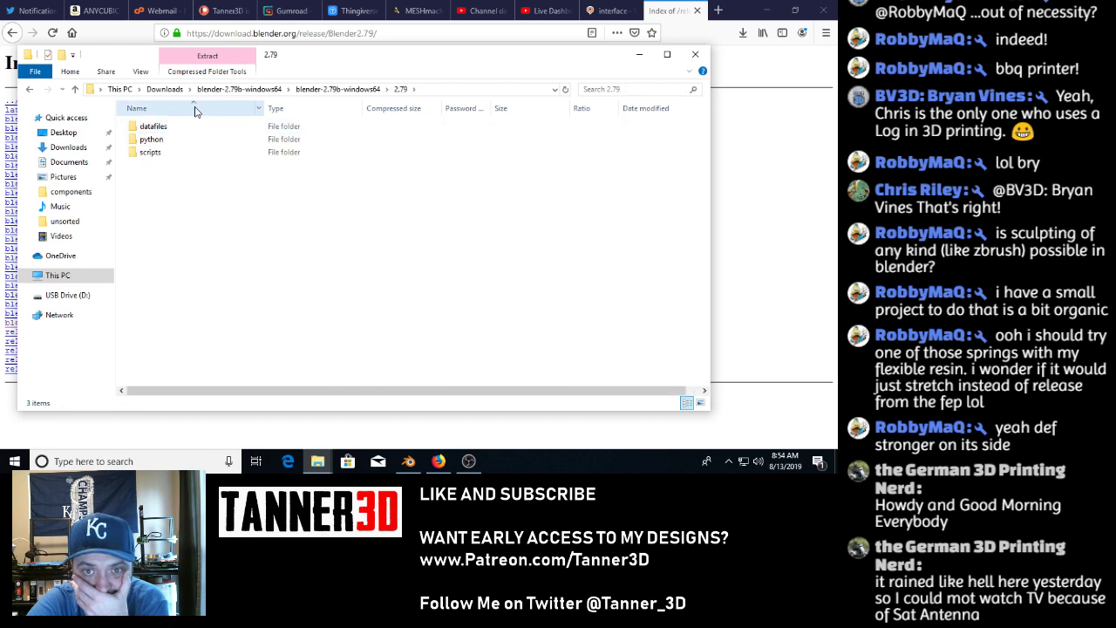
left_click(350, 89)
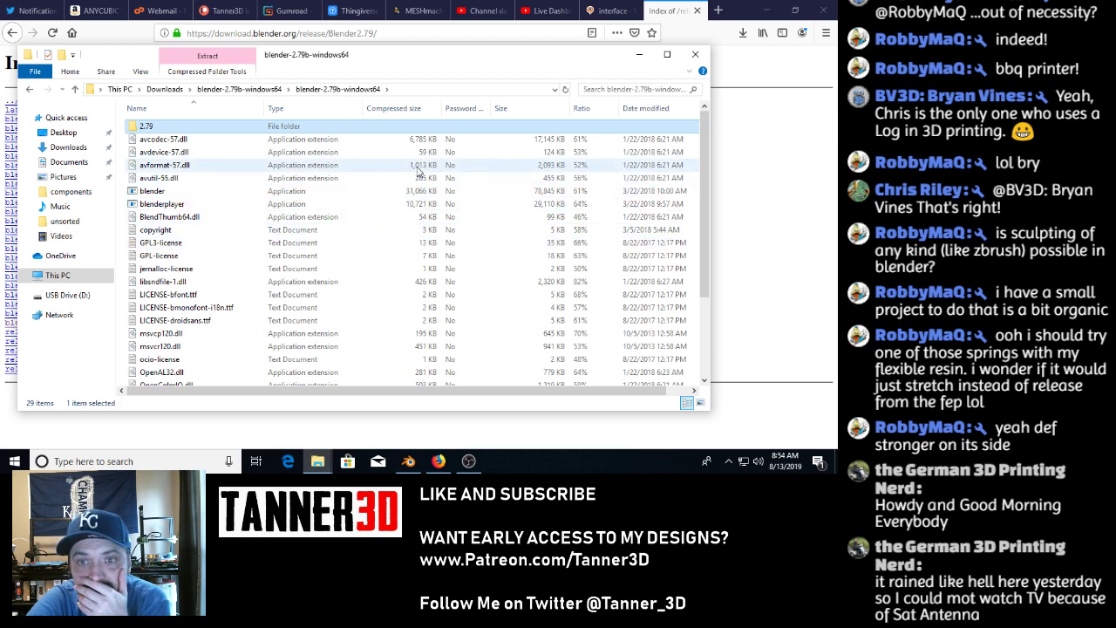
left_click(665, 60)
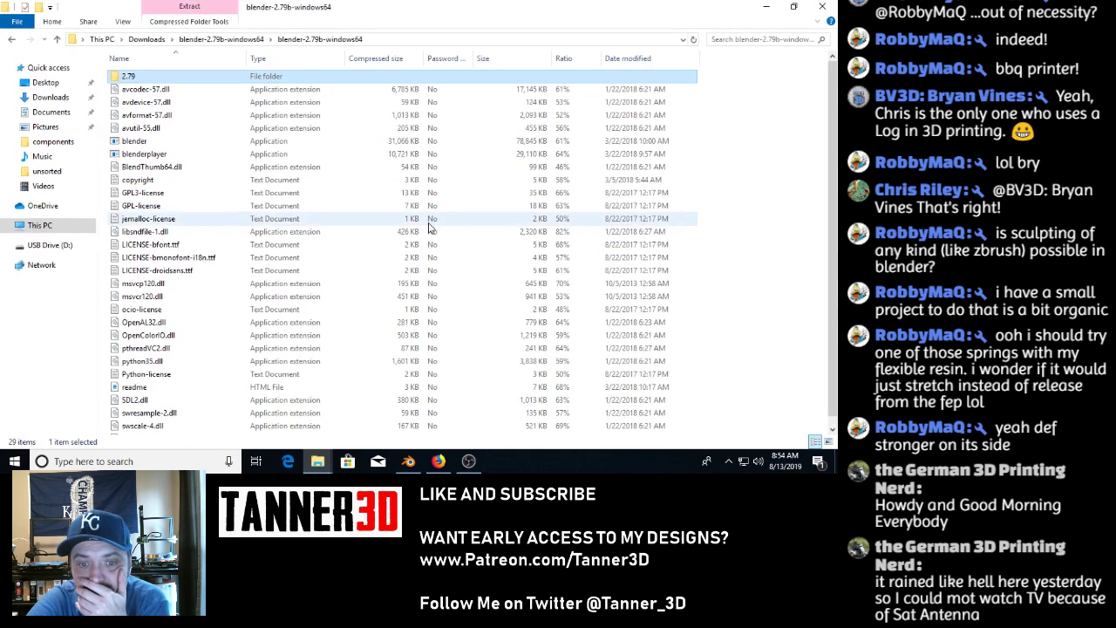
scroll(429, 225, "down", 1)
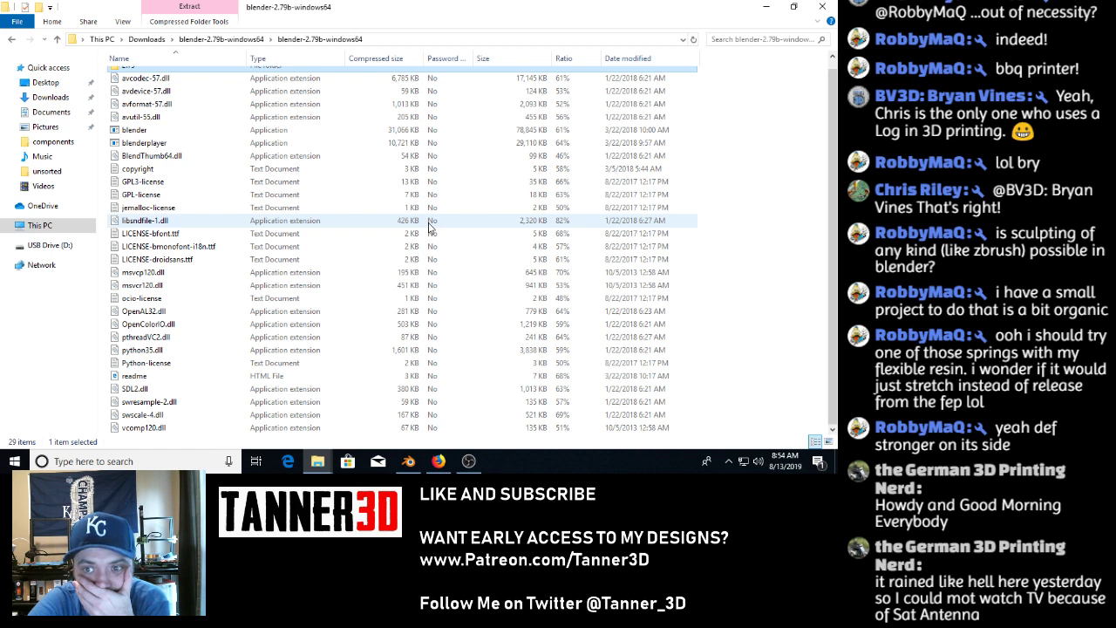
scroll(429, 225, "up", 1)
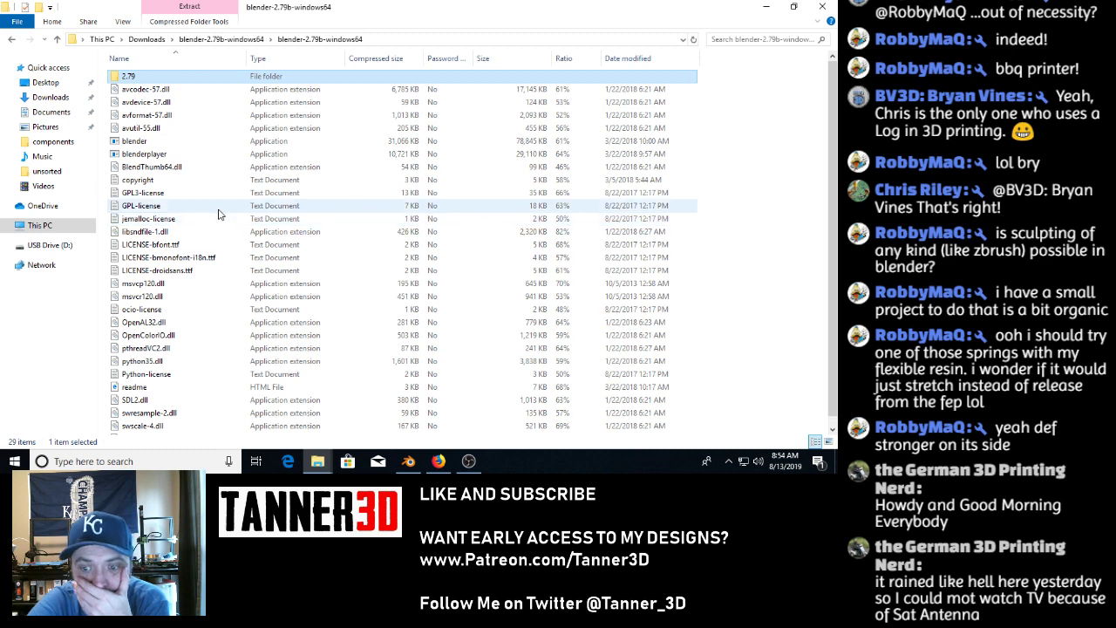
left_click(151, 143)
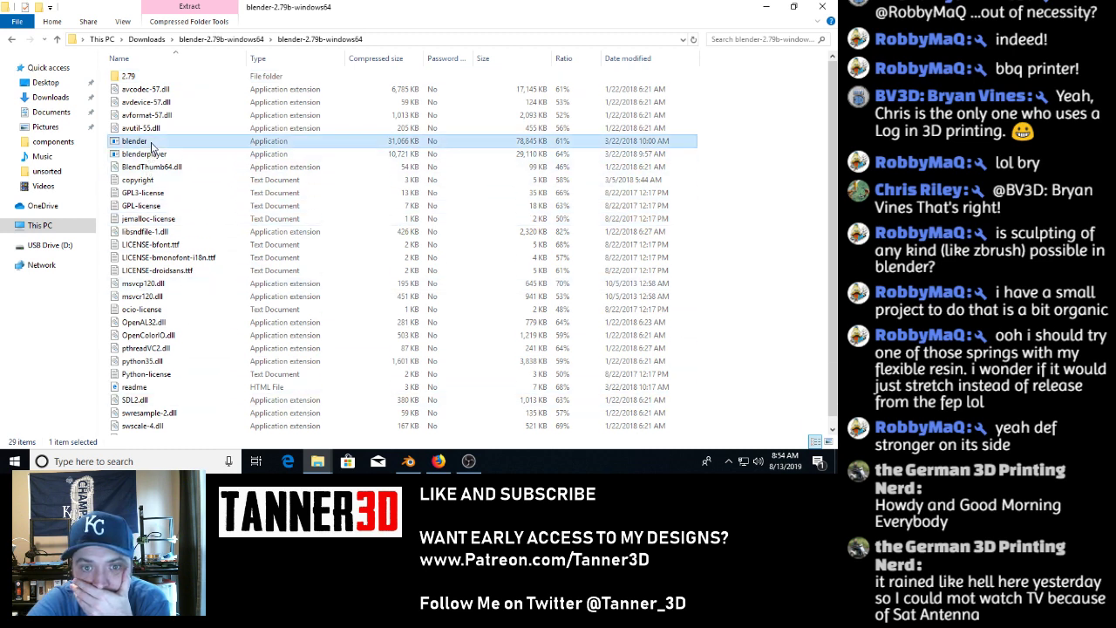
double_click(151, 143)
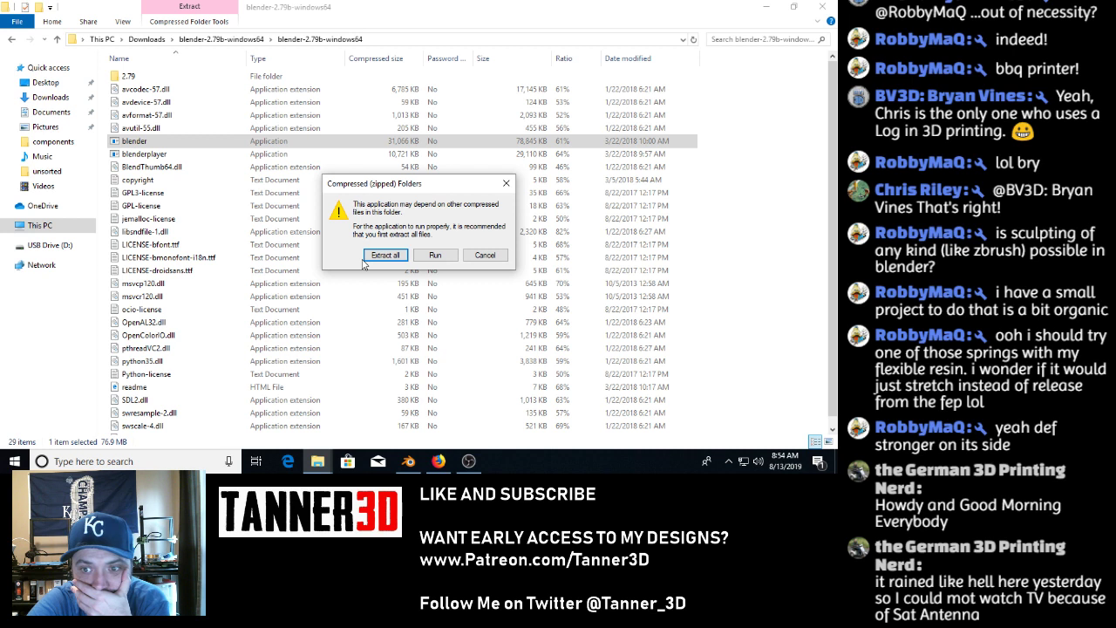
left_click(484, 255)
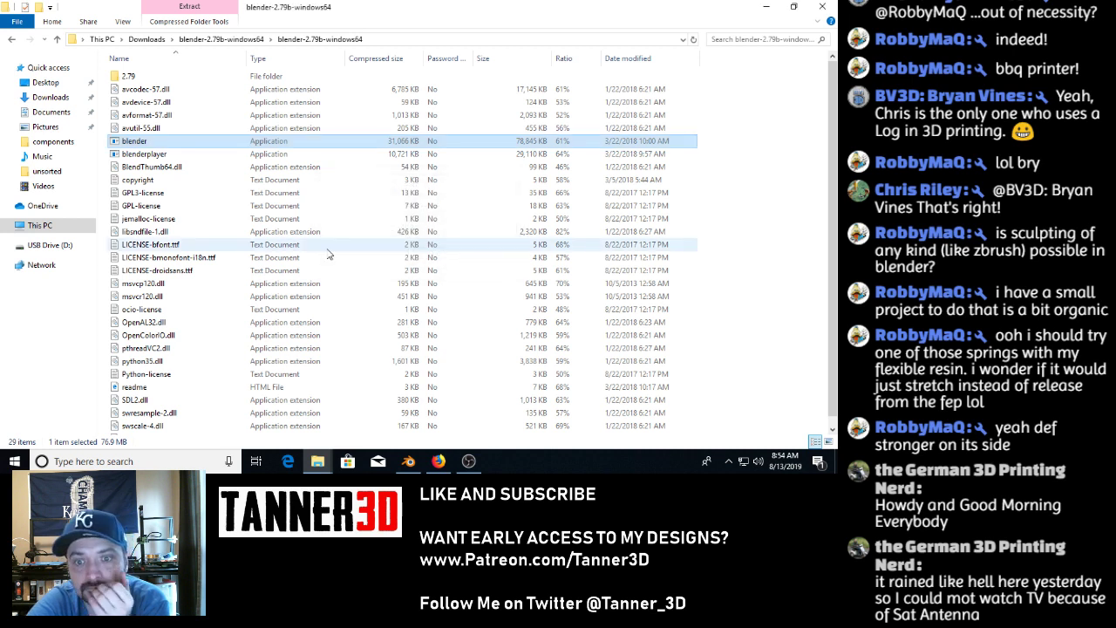
scroll(329, 254, "down", 1)
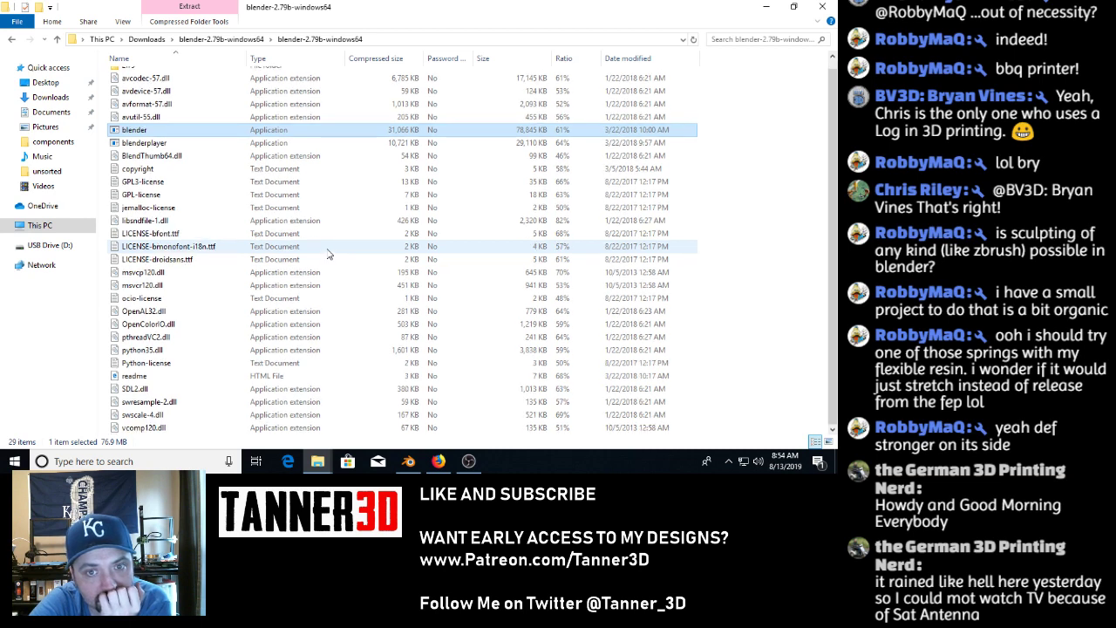
scroll(330, 254, "up", 1)
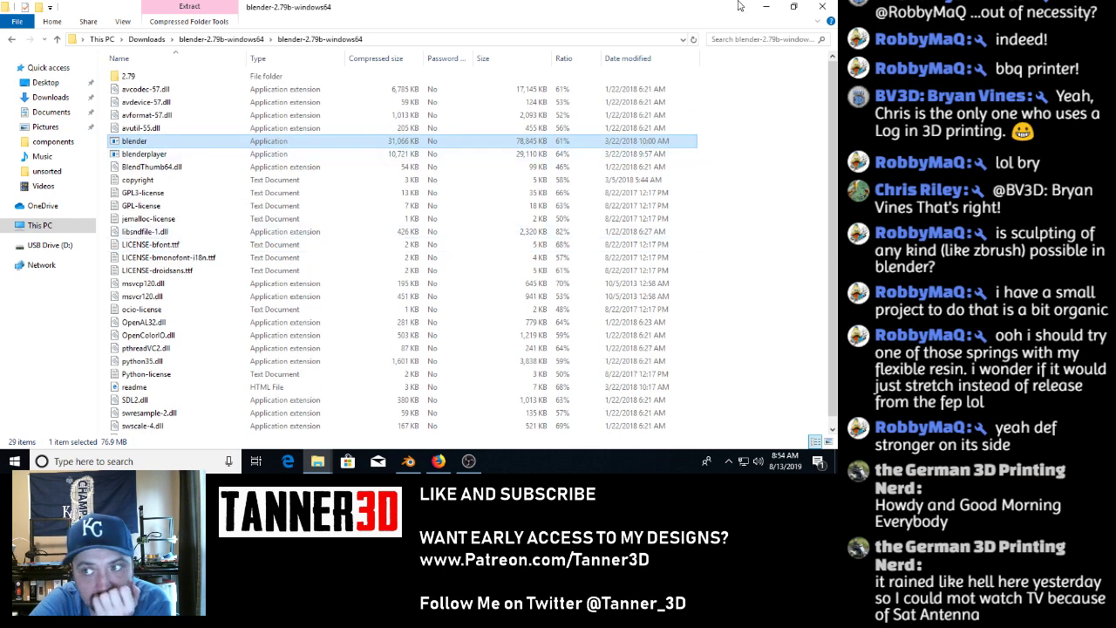
left_click(822, 7)
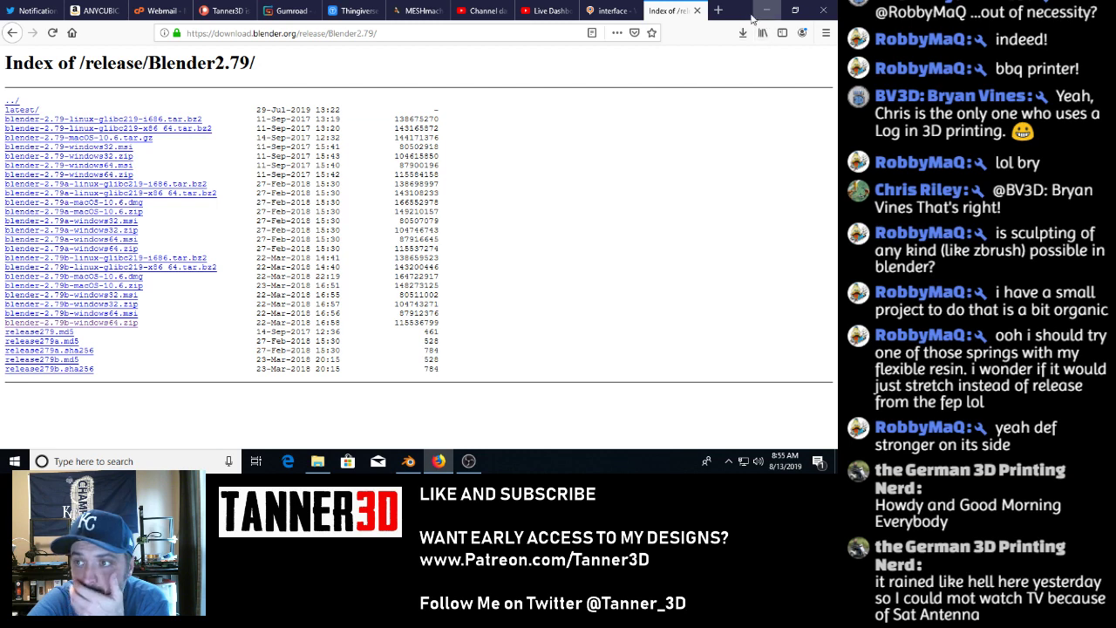
Close the Blender 2.79 index and StackExchange layers tabs and return to sportscar.blend.
left_click(697, 11)
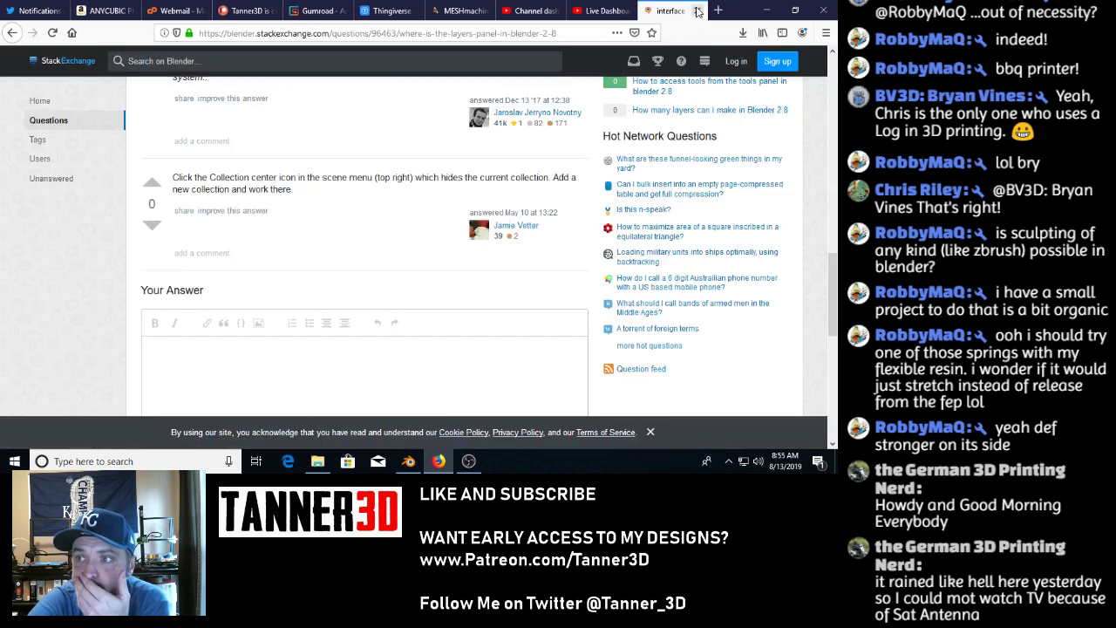
left_click(697, 11)
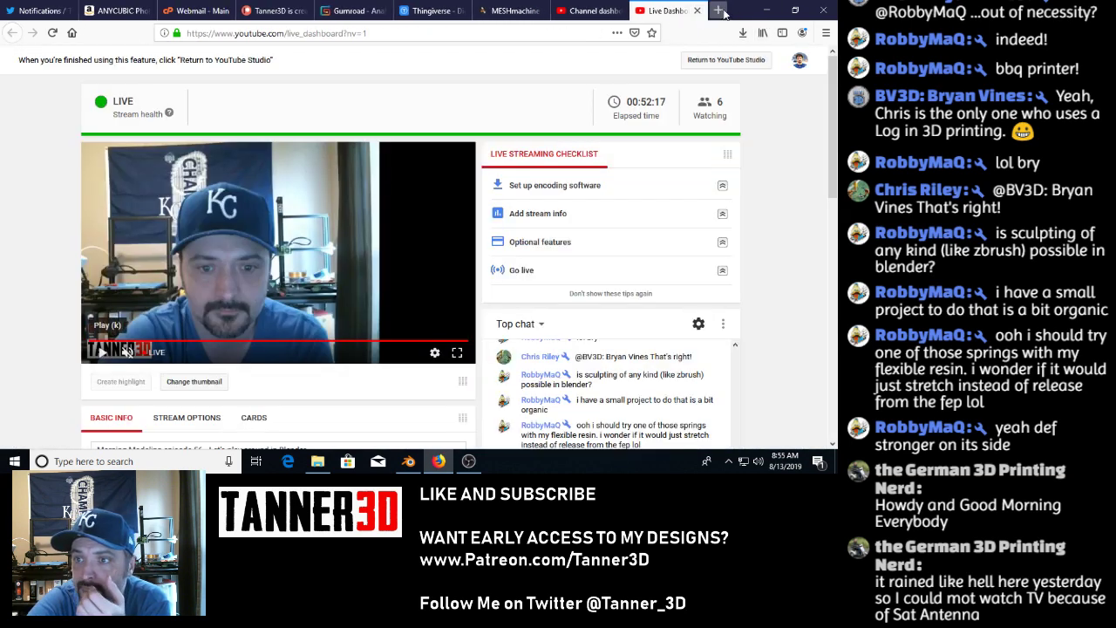
left_click(408, 462)
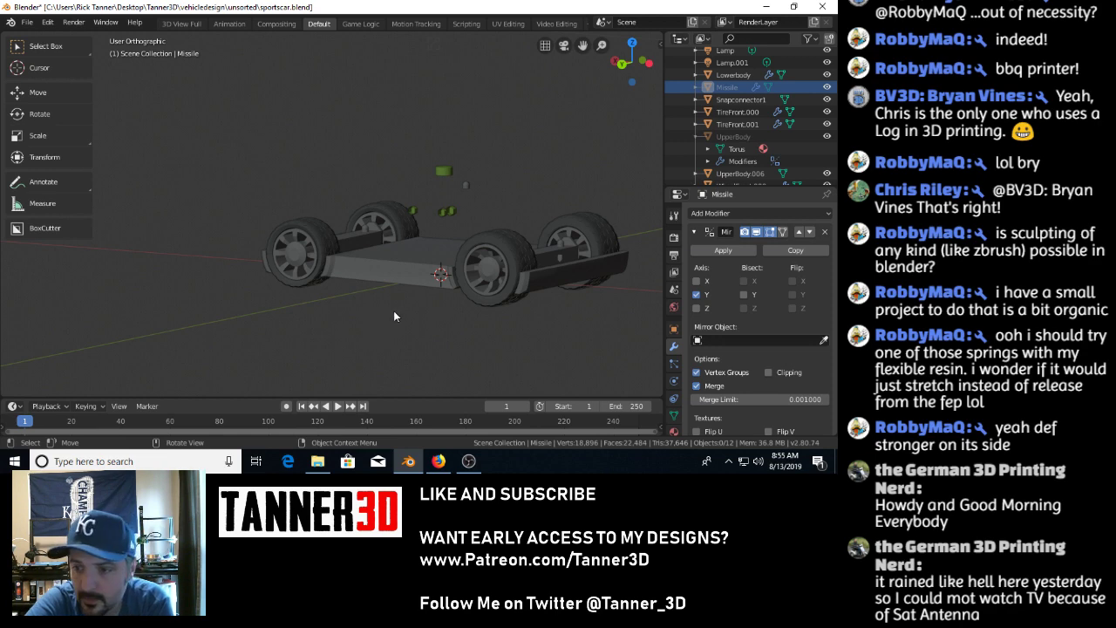
Orbit and zoom around the car chassis and front wheels before returning to Firefox.
middle_click_drag(522, 299, 465, 289)
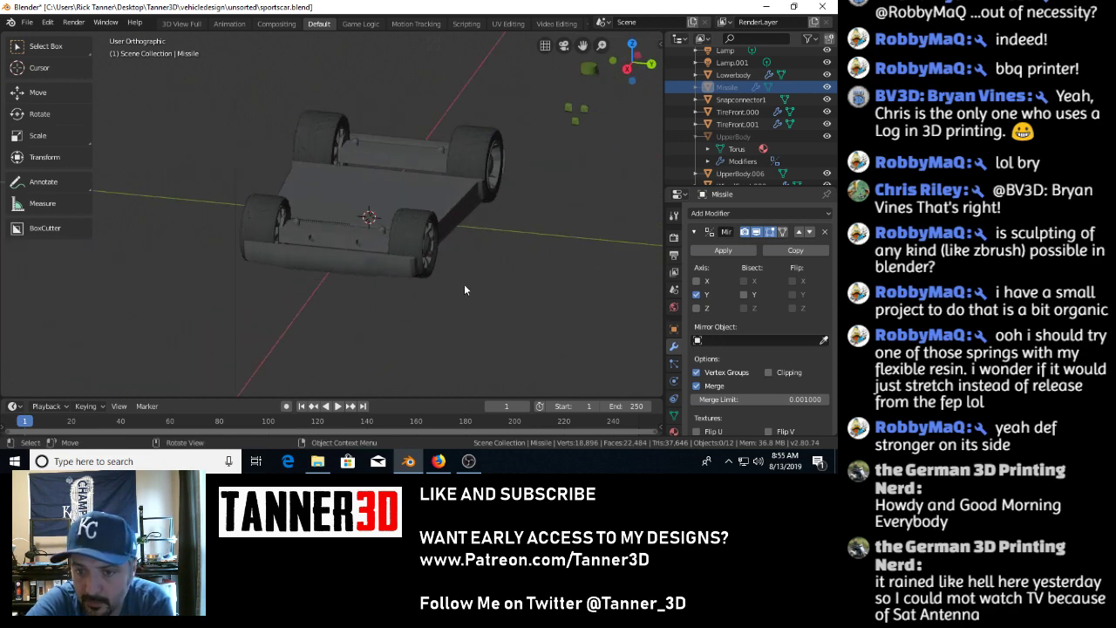
scroll(385, 281, "up", 6)
middle_click_drag(305, 277, 390, 319)
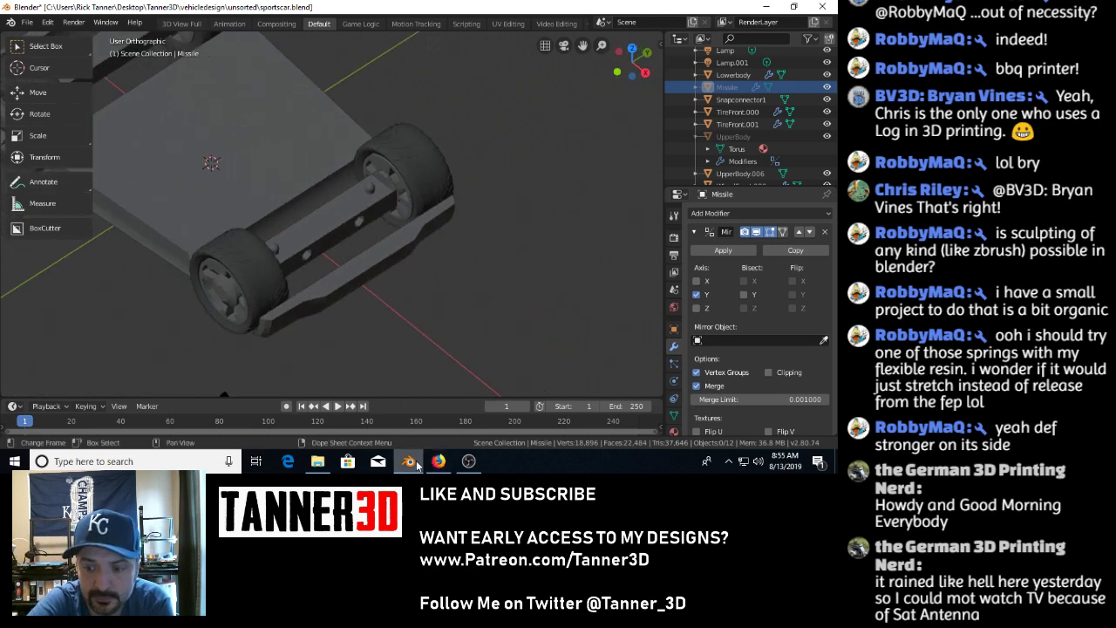
left_click(438, 462)
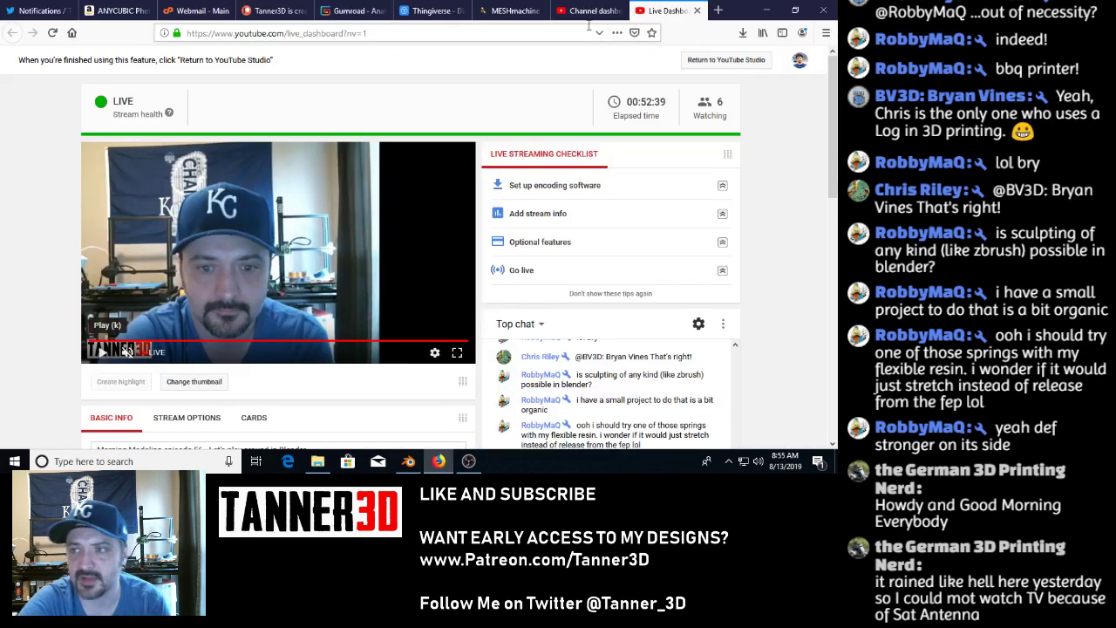
Search 'blender 2.8 collection grayed out' in a new tab and open the matching StackExchange question.
left_click(717, 10)
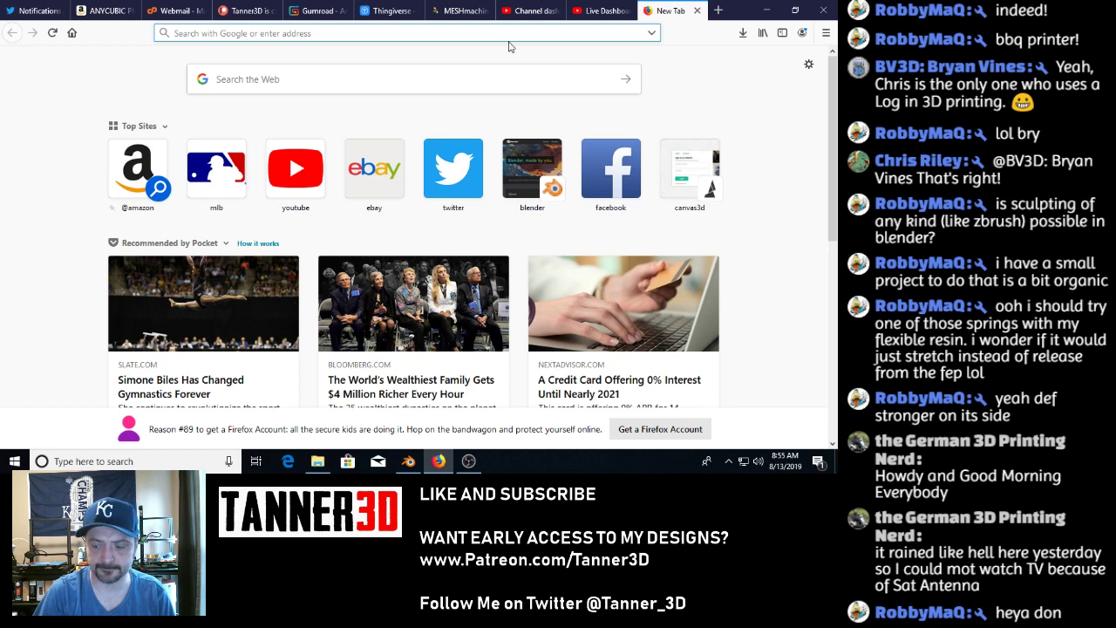
type("ble")
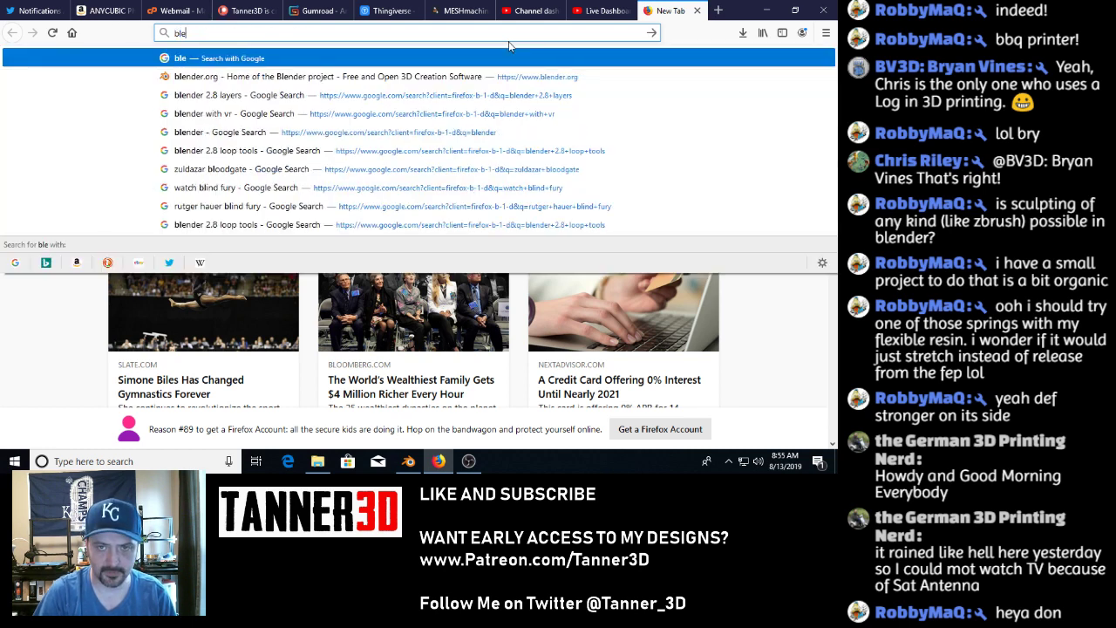
type("nder 2.8")
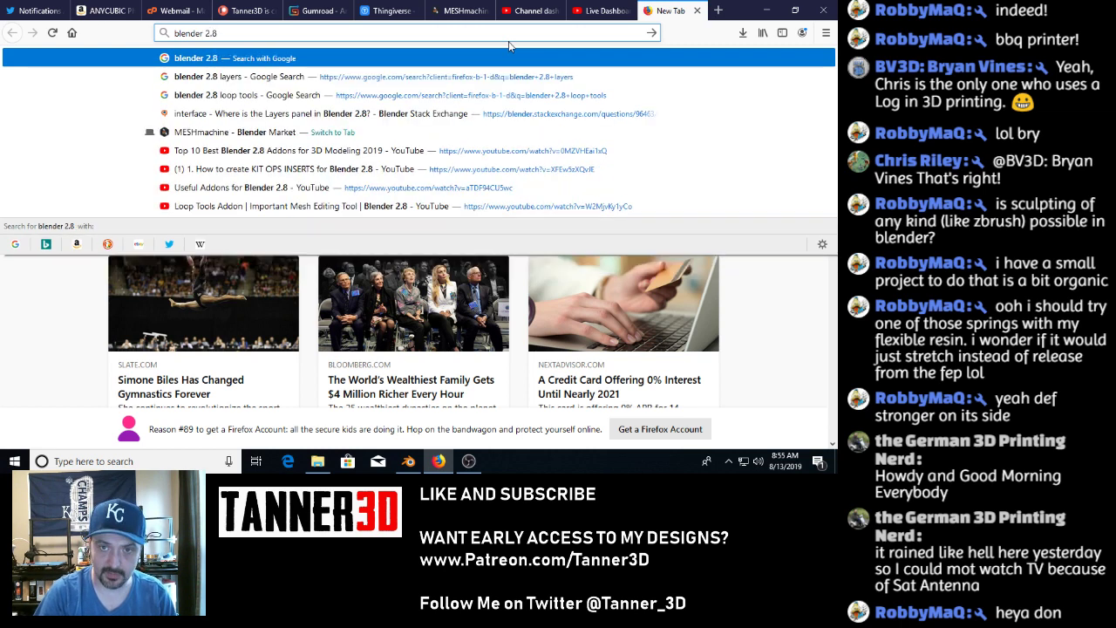
type(" collection grayed out")
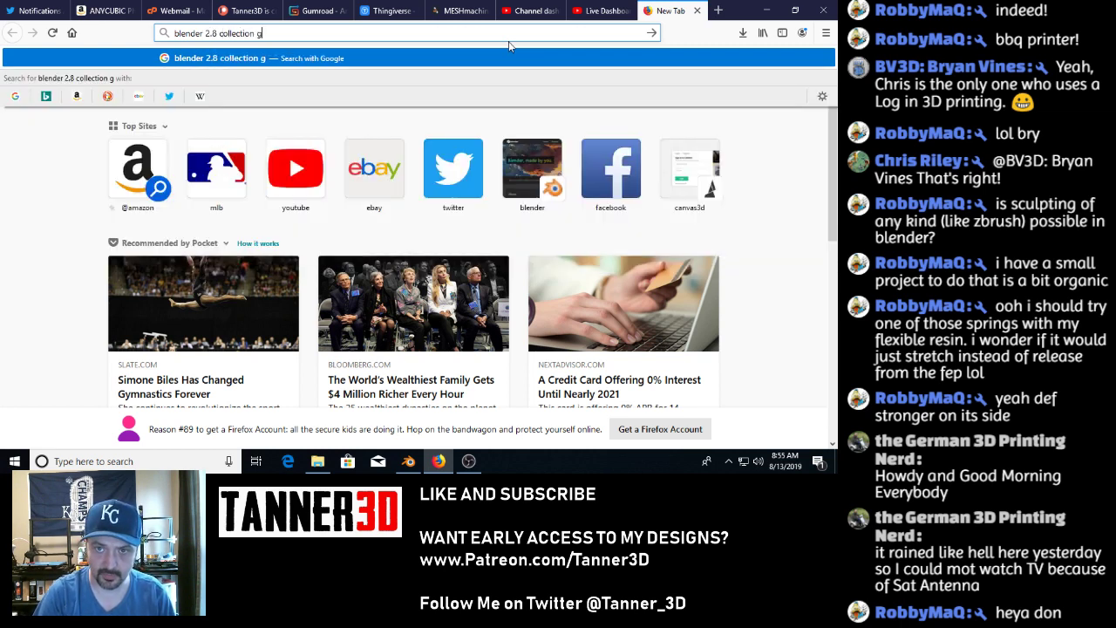
key("Return")
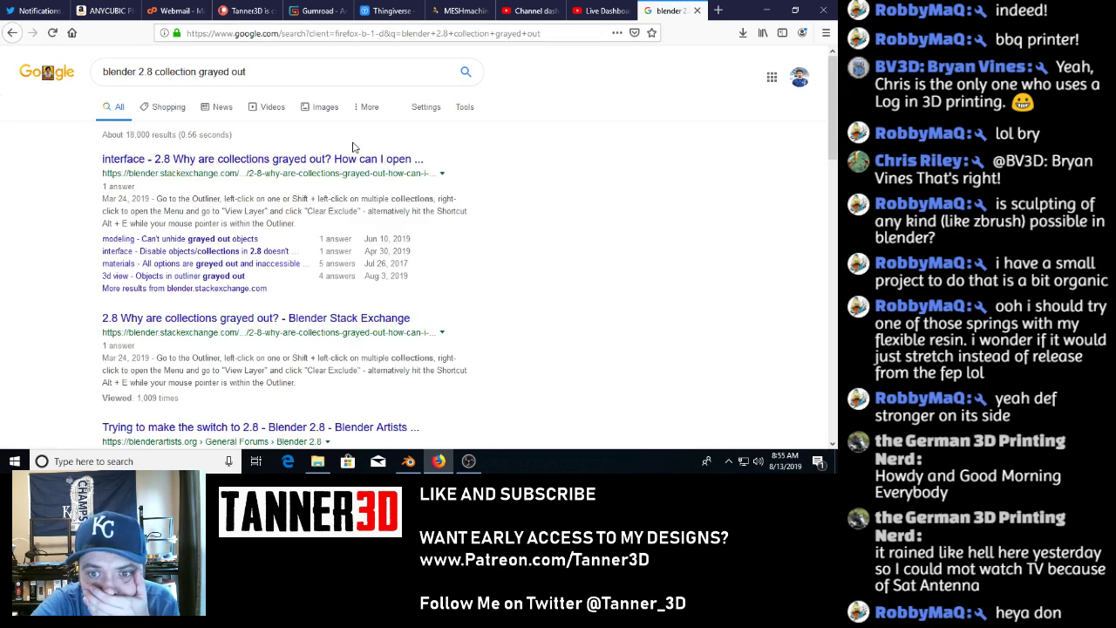
left_click(335, 158)
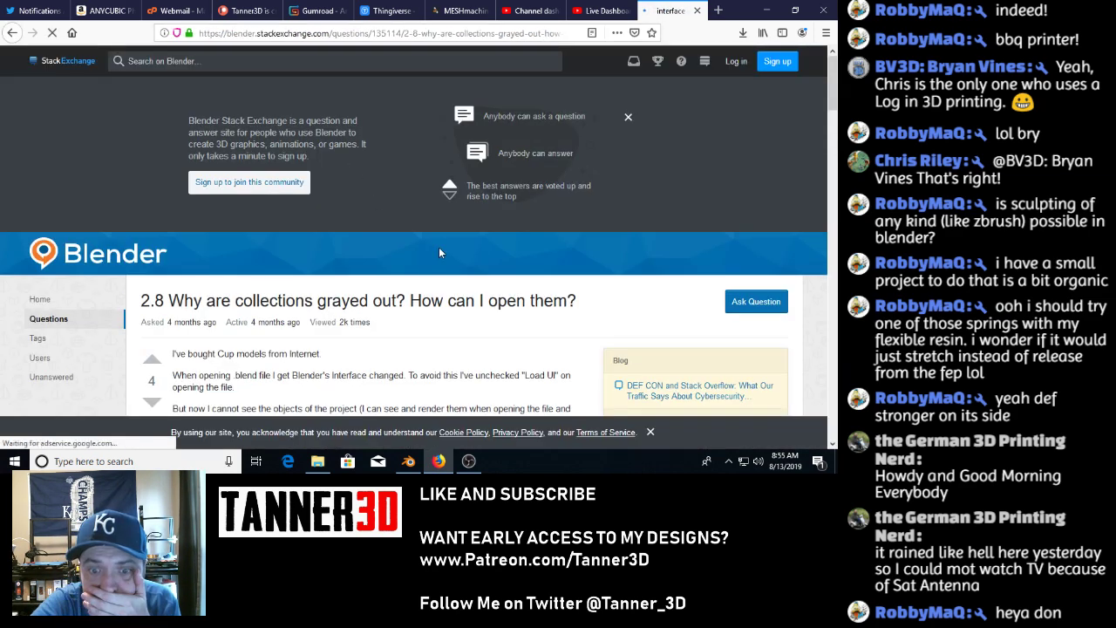
Scroll down to the accepted answer explaining the collections are excluded from the scene.
scroll(440, 248, "down", 3)
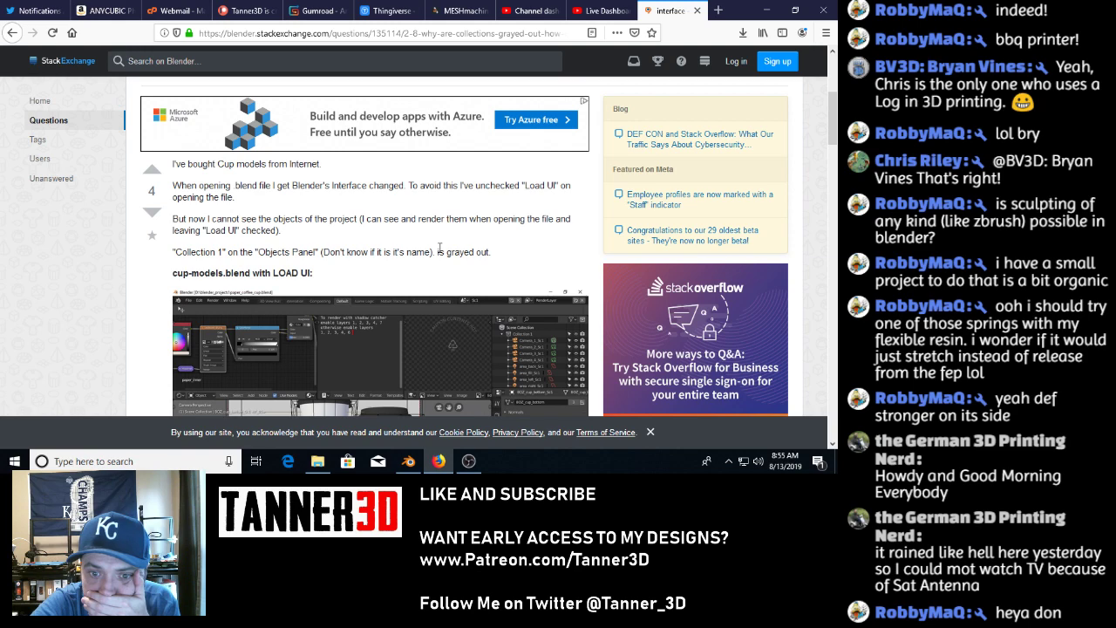
scroll(439, 248, "down", 6)
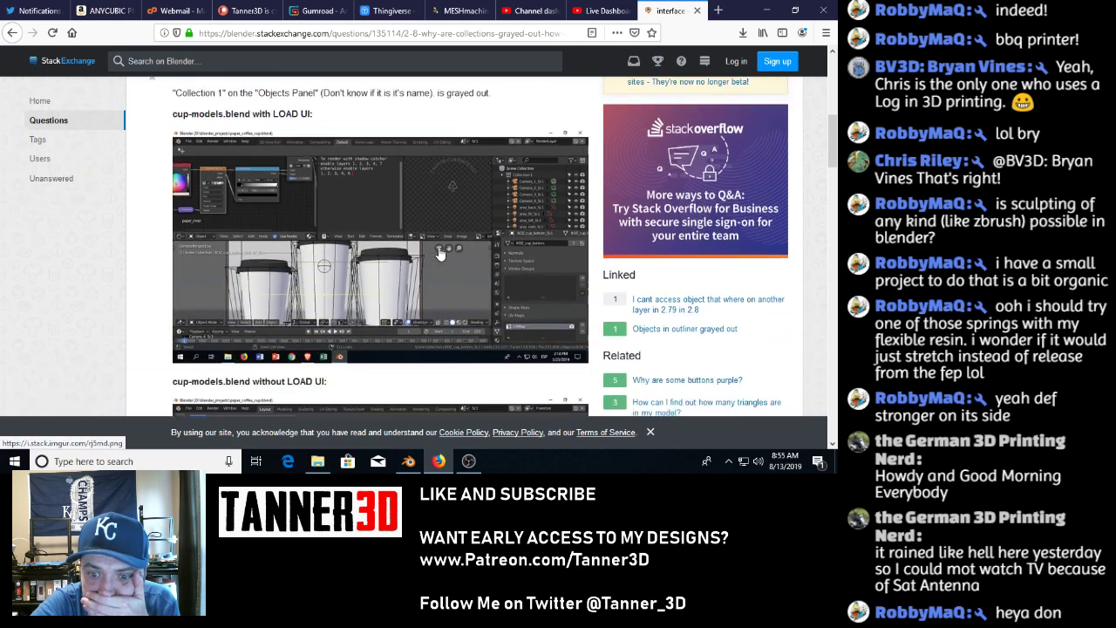
scroll(440, 253, "down", 5)
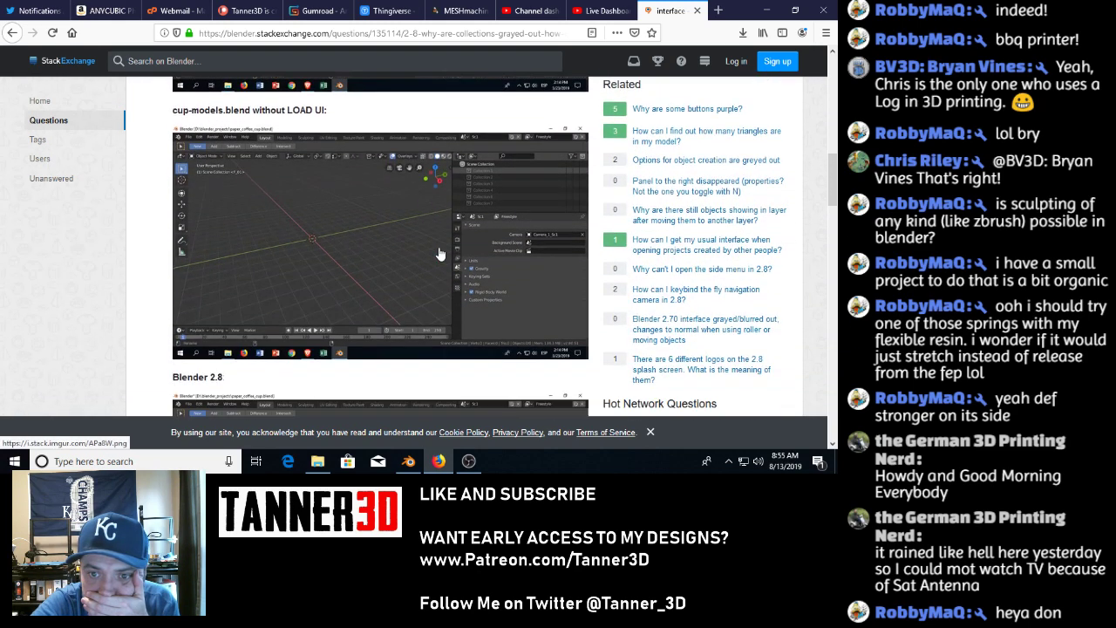
scroll(440, 252, "down", 3)
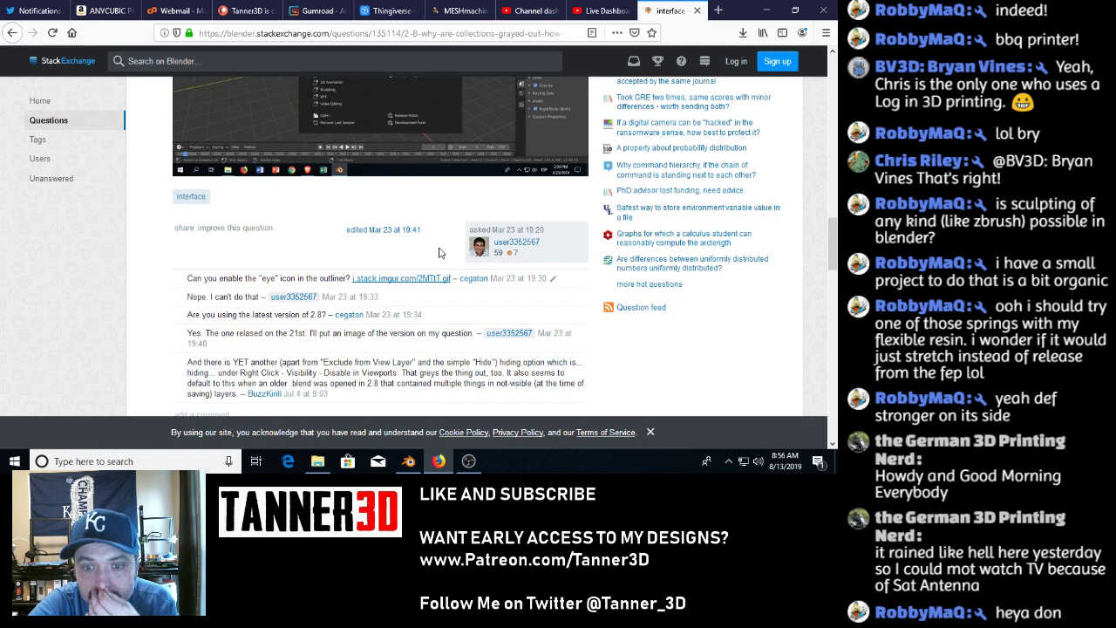
scroll(439, 253, "down", 3)
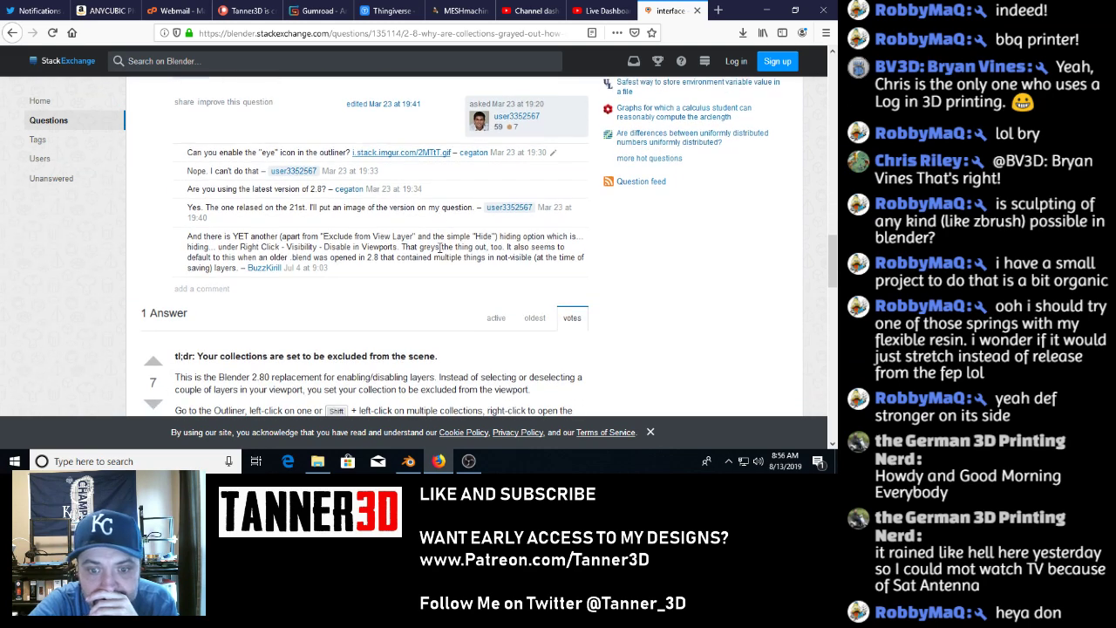
scroll(439, 251, "down", 3)
scroll(439, 251, "down", 3)
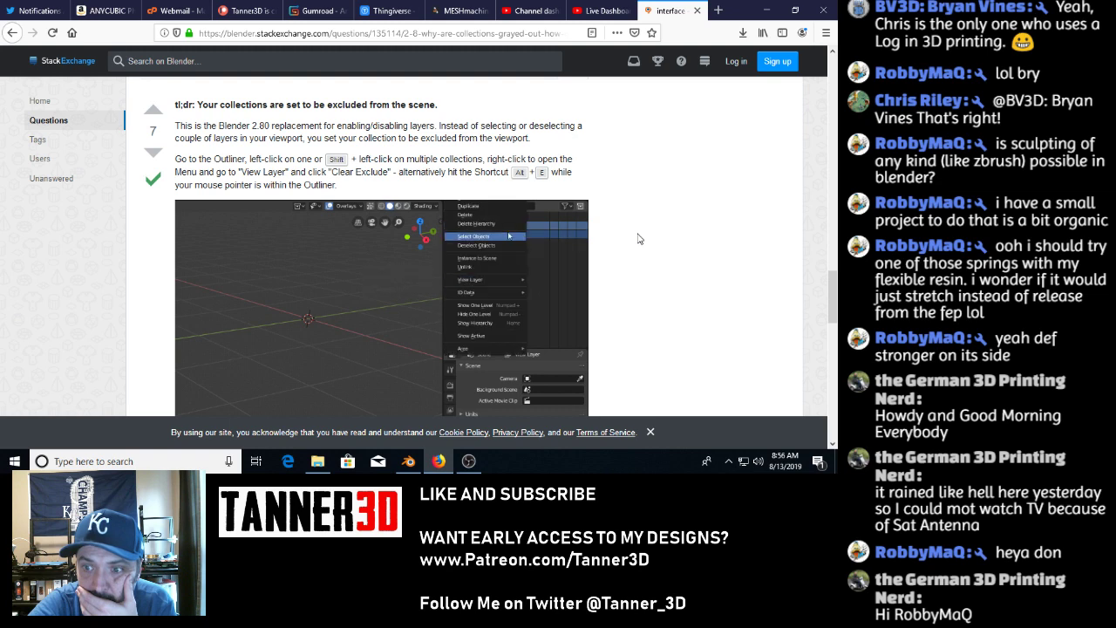
Select the hidden UpperBody in the Outliner and check its context menu and View Layer display mode.
left_click(408, 461)
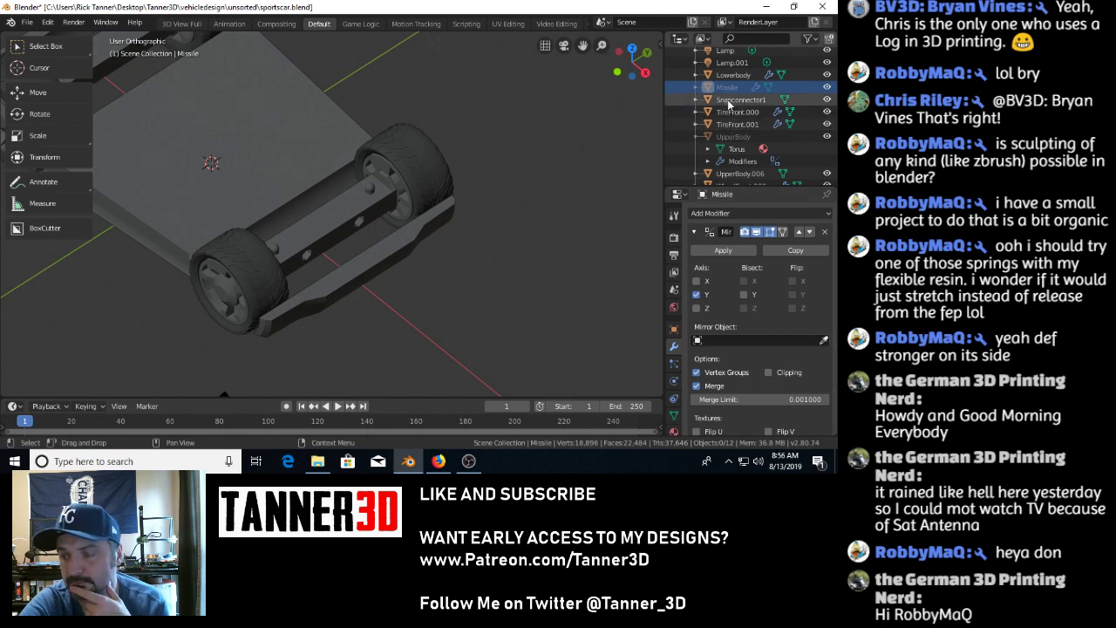
scroll(731, 114, "down", 1)
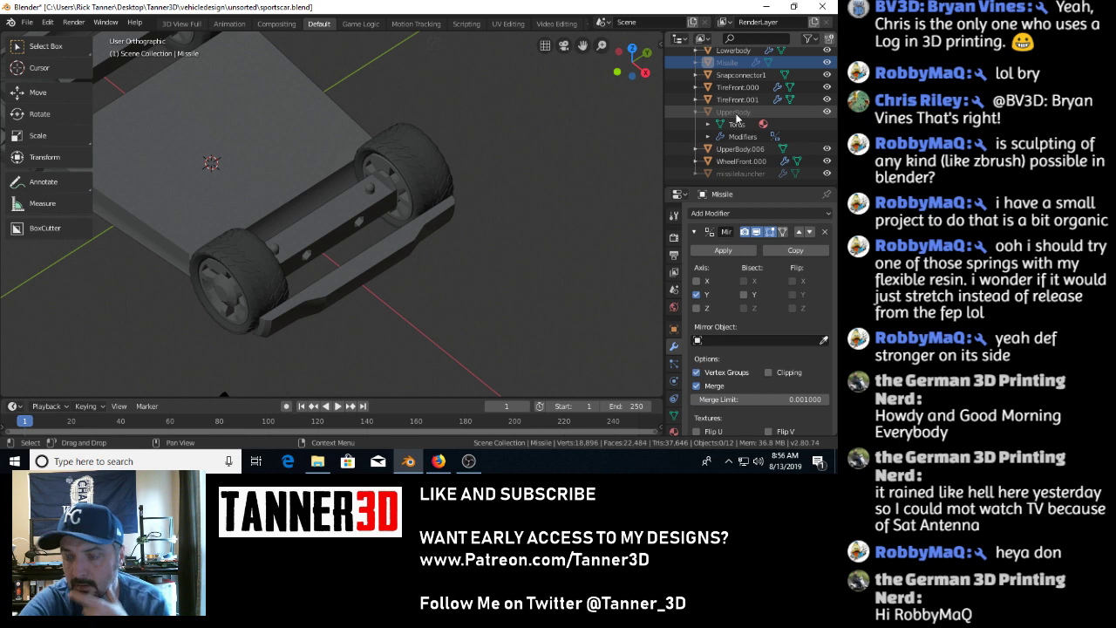
left_click(736, 113)
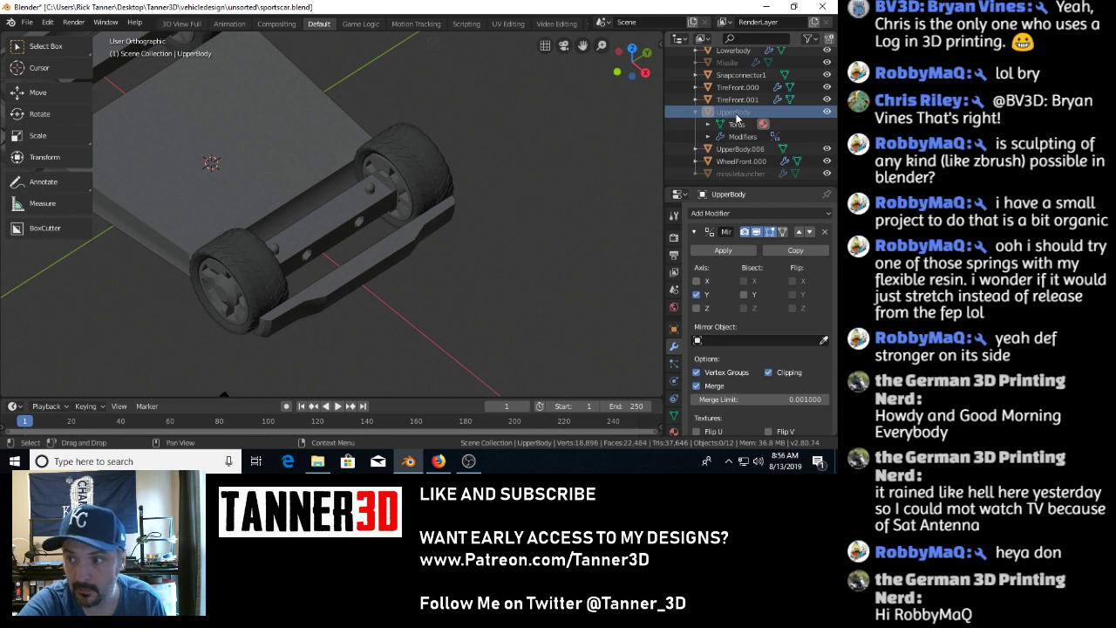
right_click(737, 119)
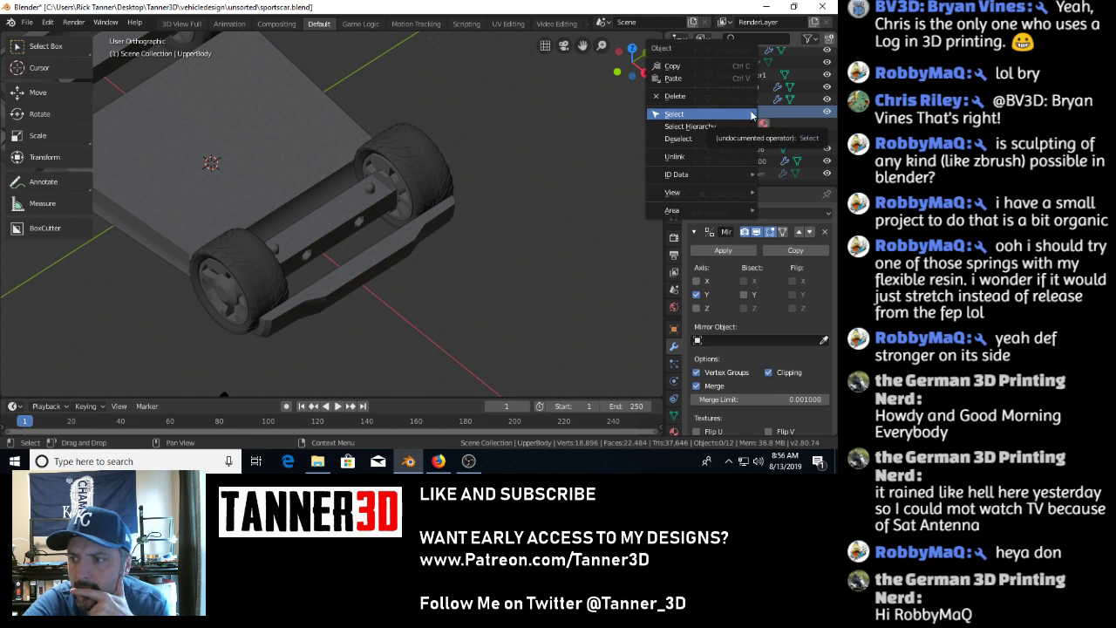
left_click(771, 113)
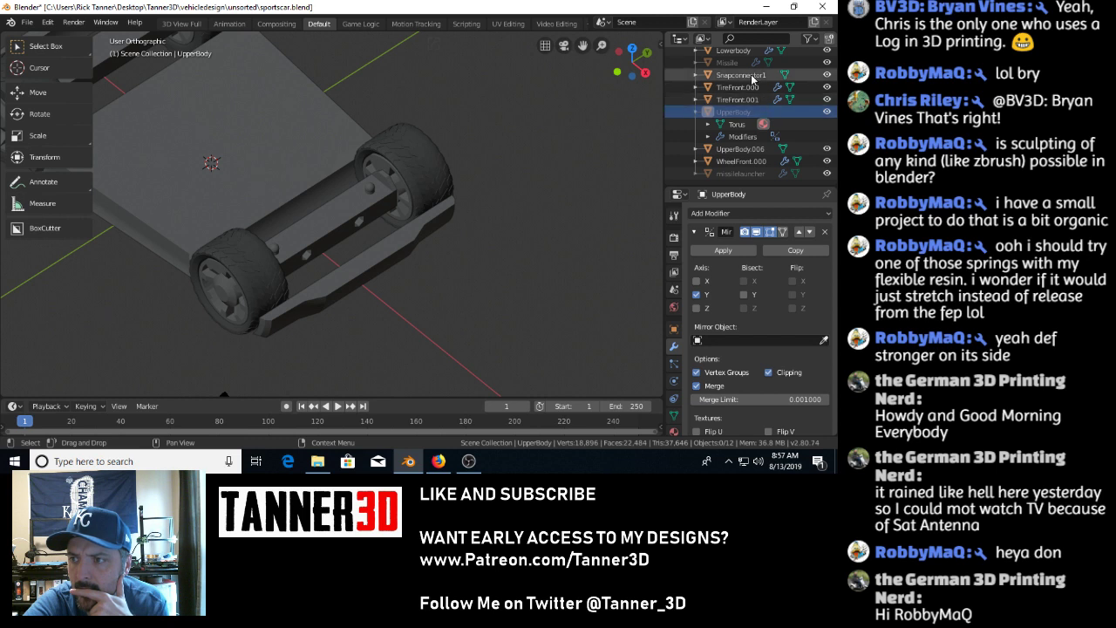
left_click(705, 40)
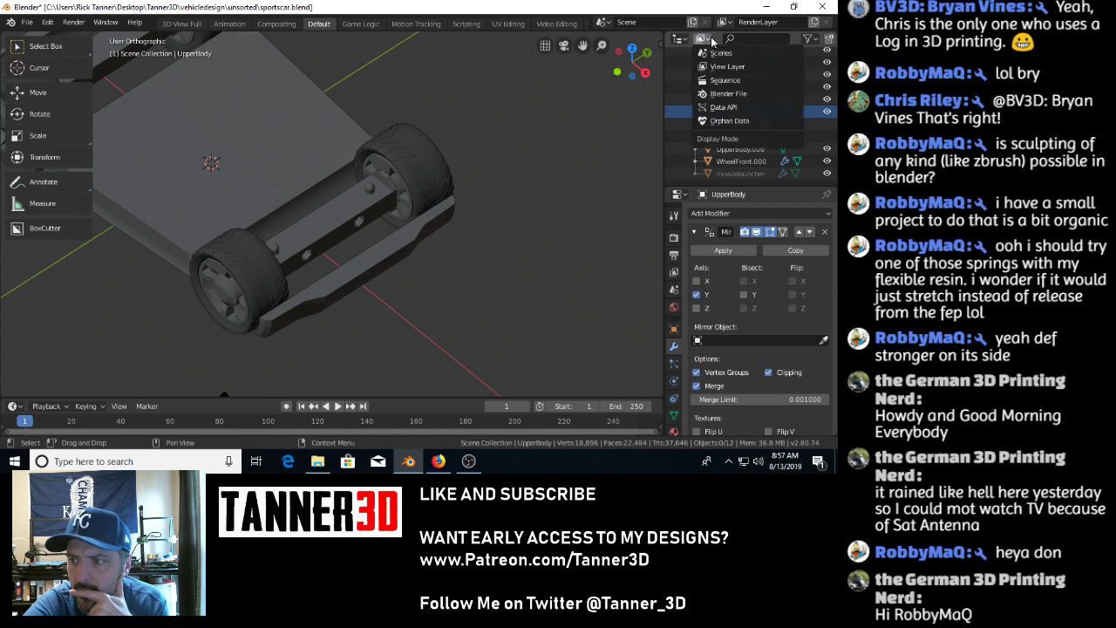
left_click(712, 41)
left_click(706, 40)
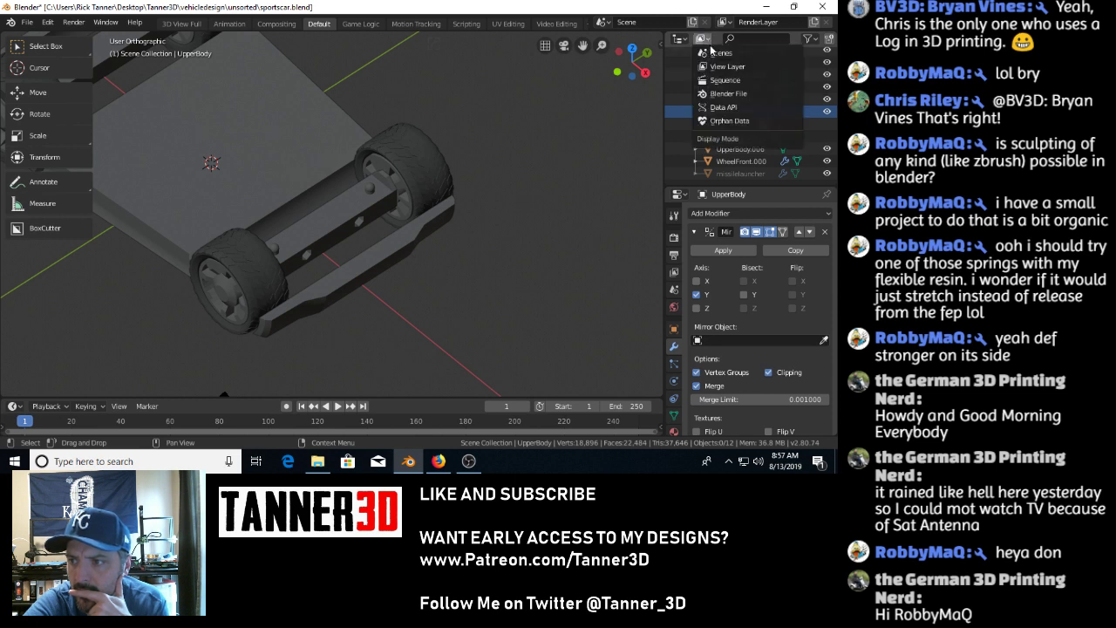
left_click(717, 68)
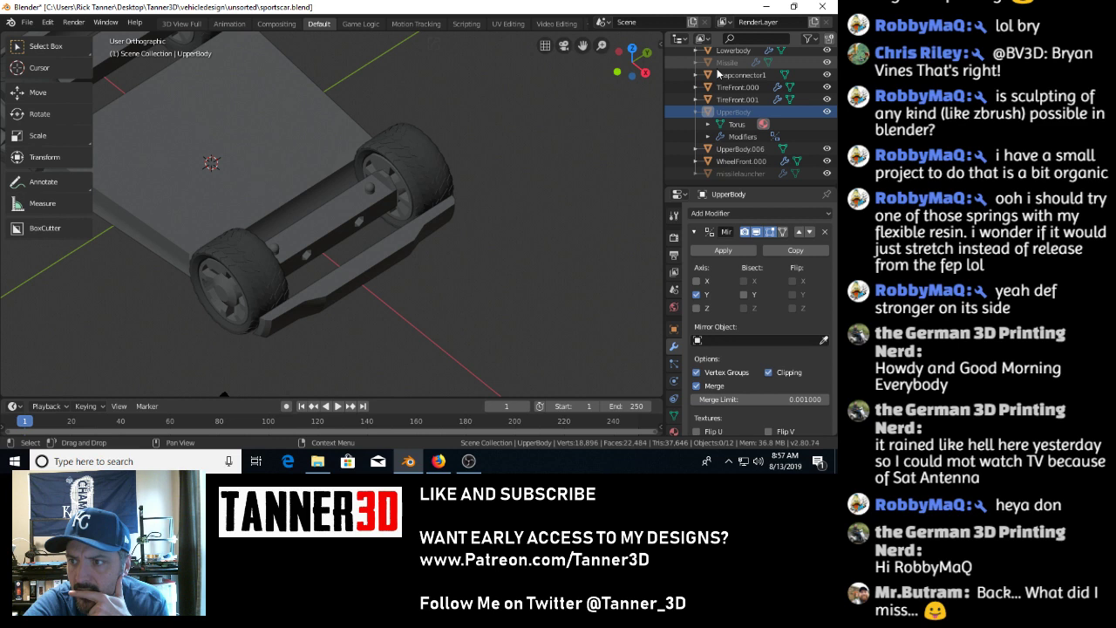
Expand UpperBody's Torus mesh and Modifiers to show Material.002 and the Mirror modifier.
right_click(748, 128)
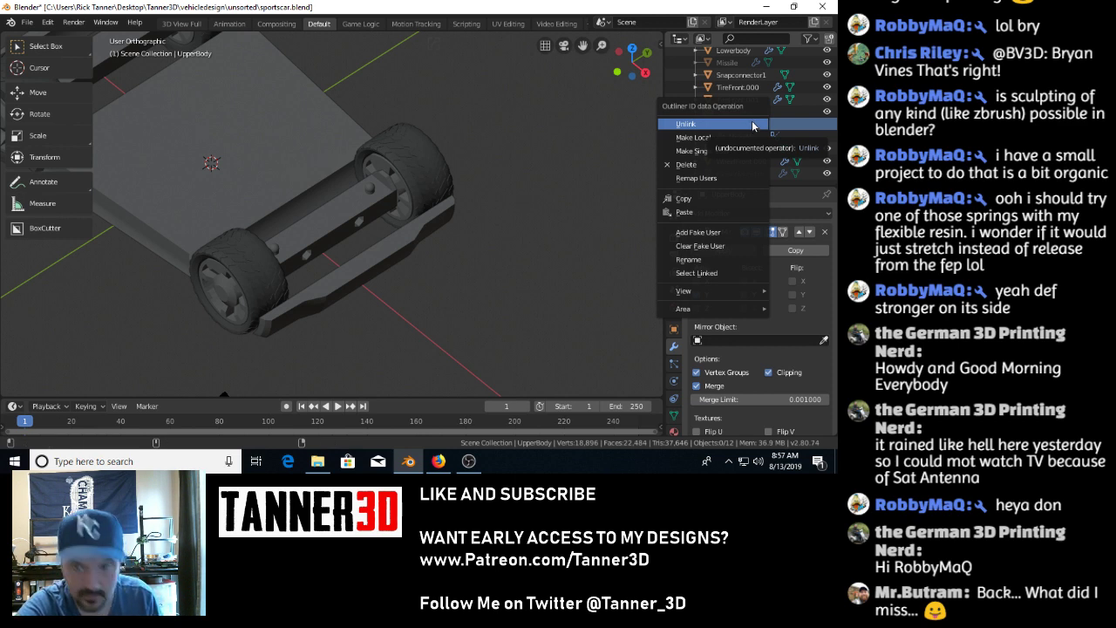
left_click(752, 125)
key("Return")
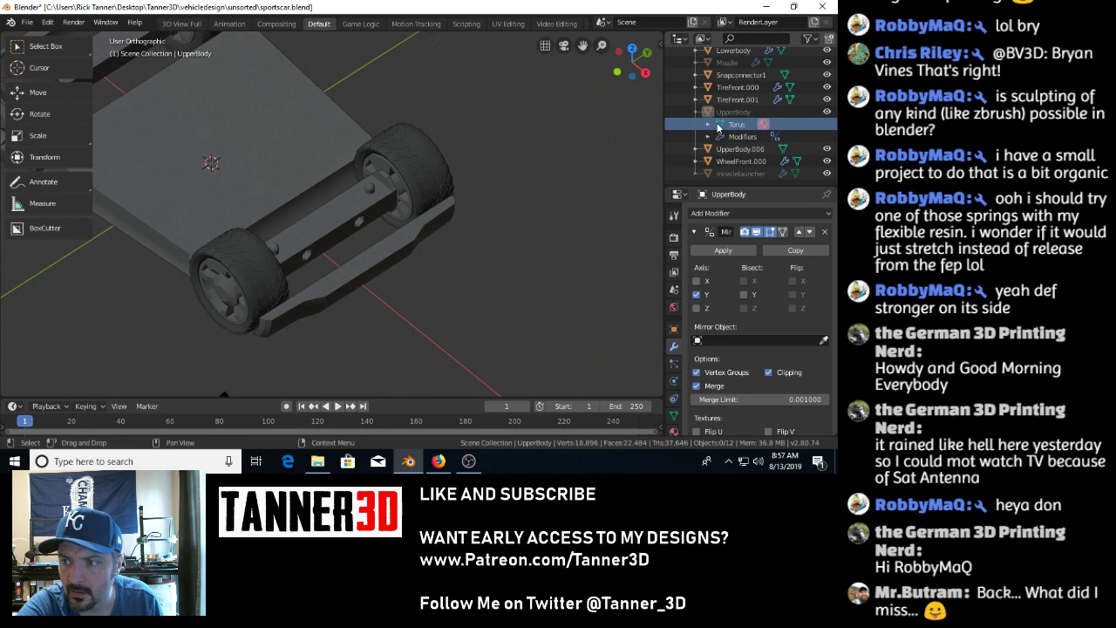
left_click(708, 125)
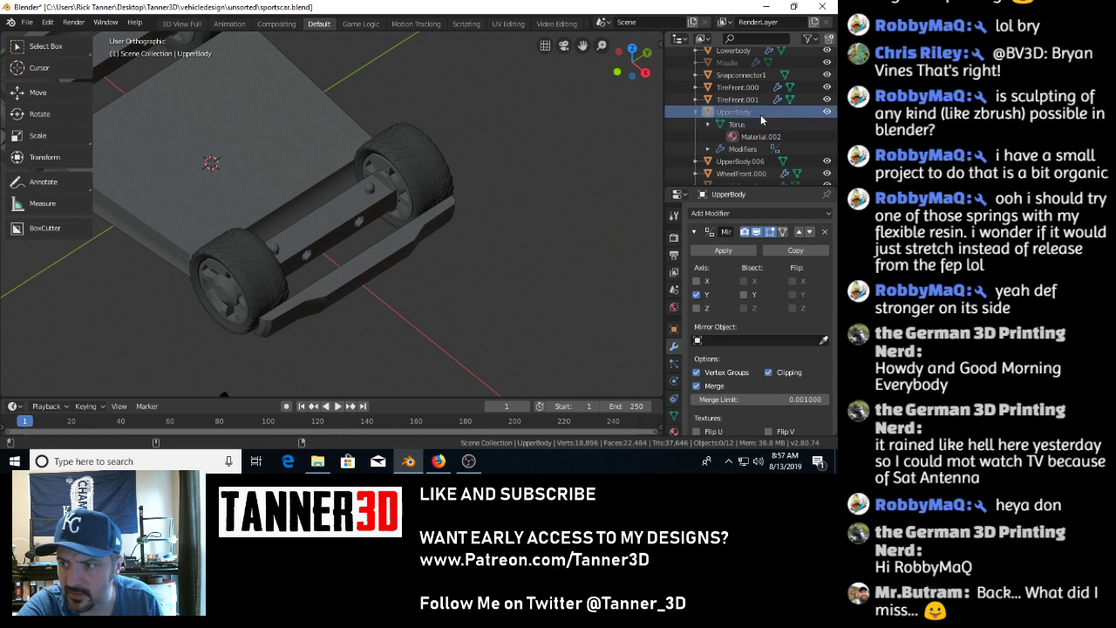
left_click(755, 116)
left_click(748, 149)
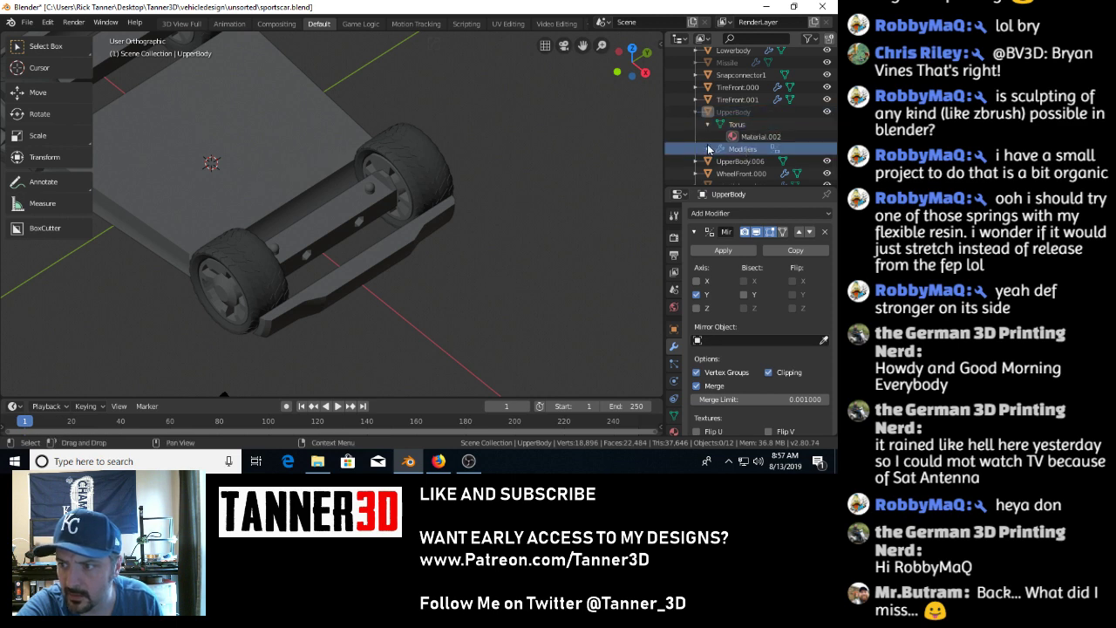
left_click(708, 150)
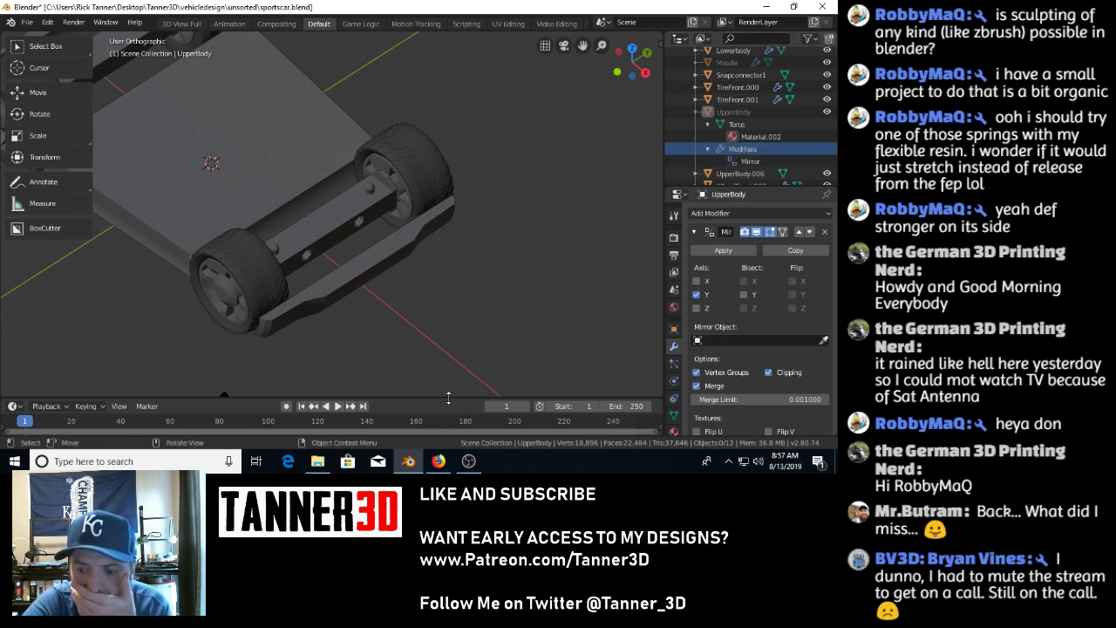
left_click(441, 462)
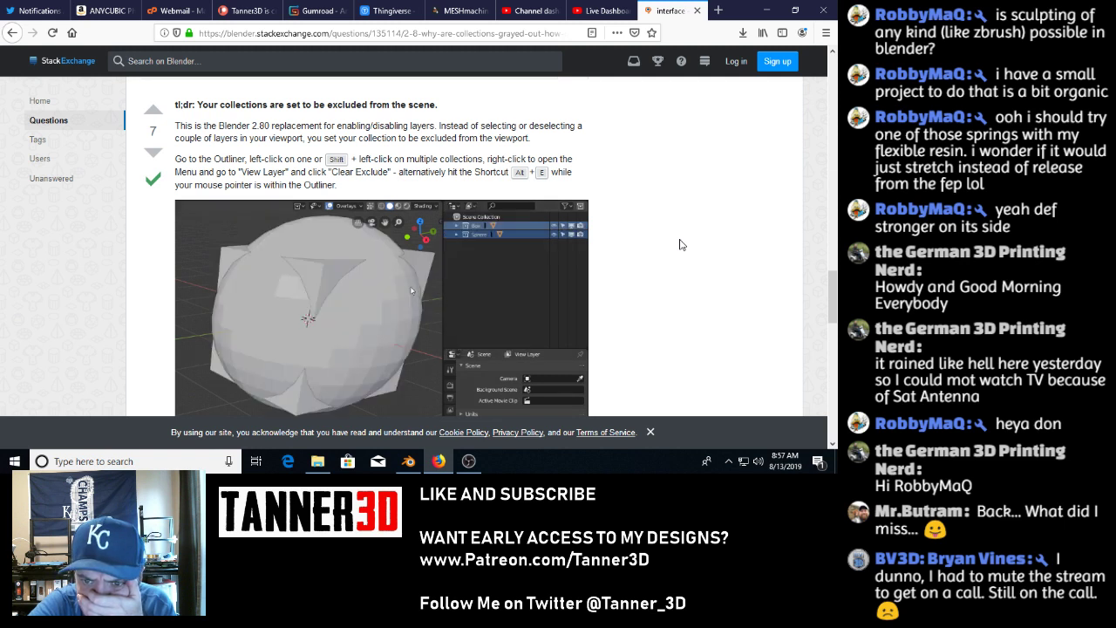
Watch the answer's animated Outliner GIF, then return to the sports-car model.
scroll(681, 246, "down", 1)
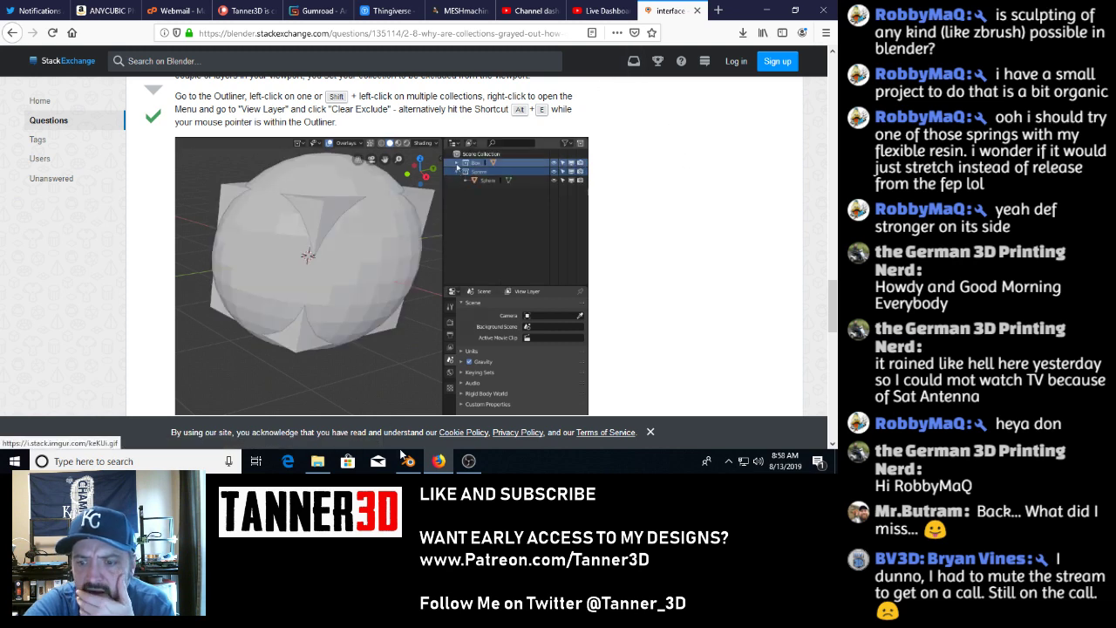
left_click(409, 461)
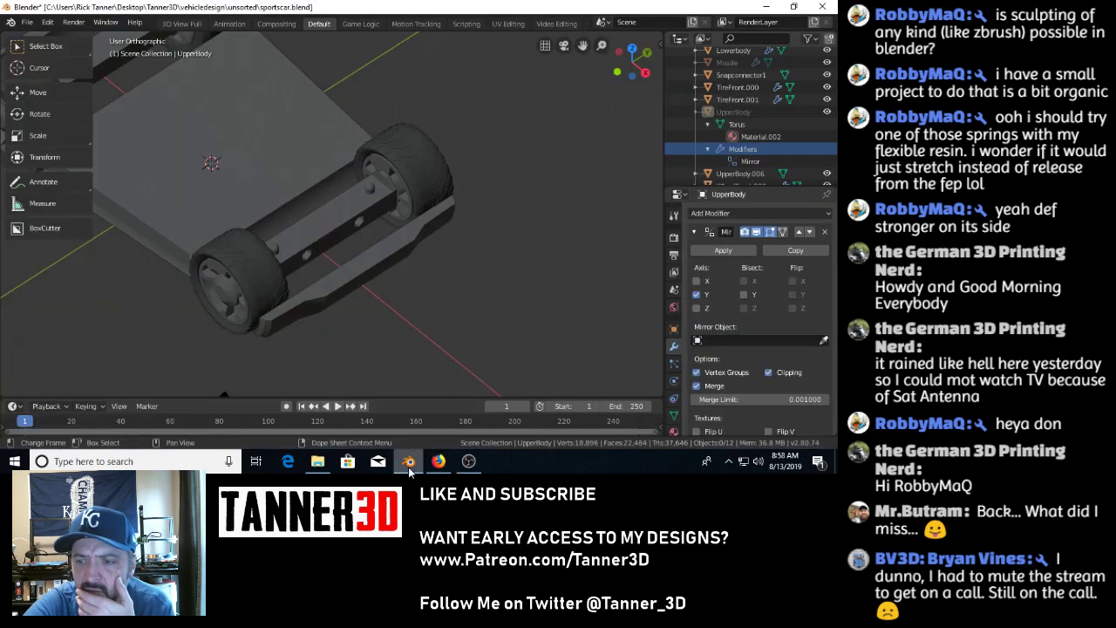
Select UpperBody and try a Visibility option from Collection 1's context menu.
left_click(738, 112)
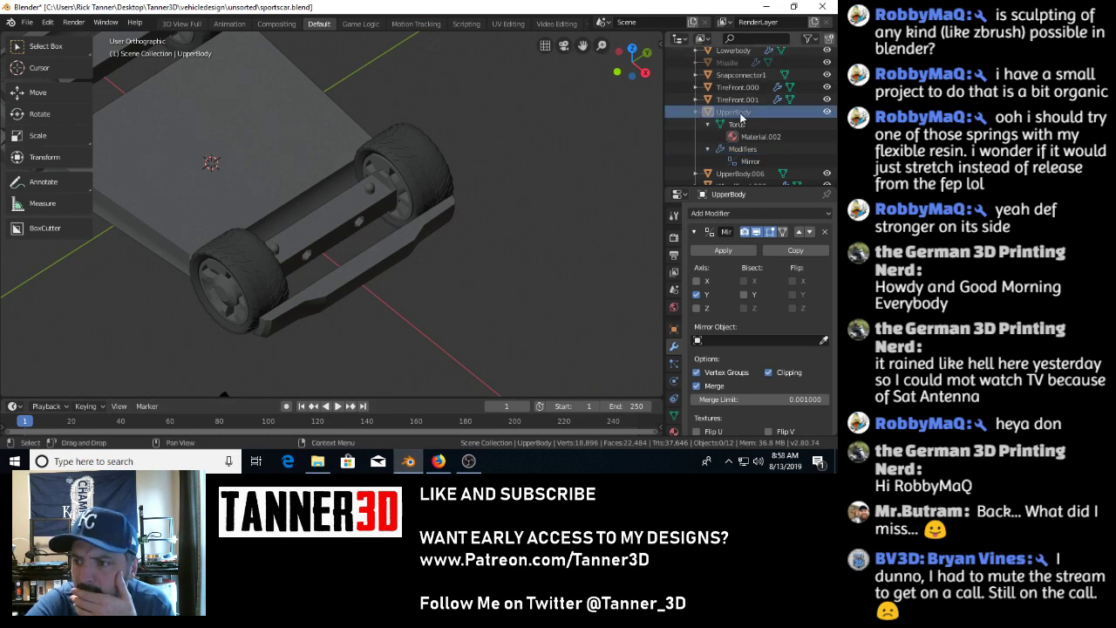
right_click(741, 119)
left_click(740, 113)
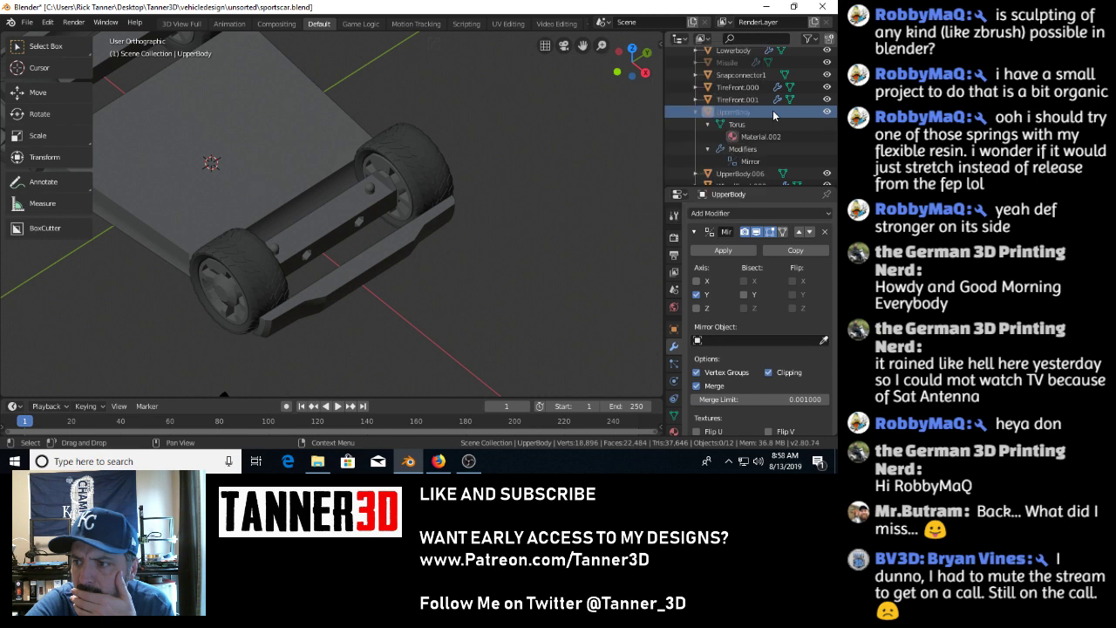
scroll(745, 105, "up", 5)
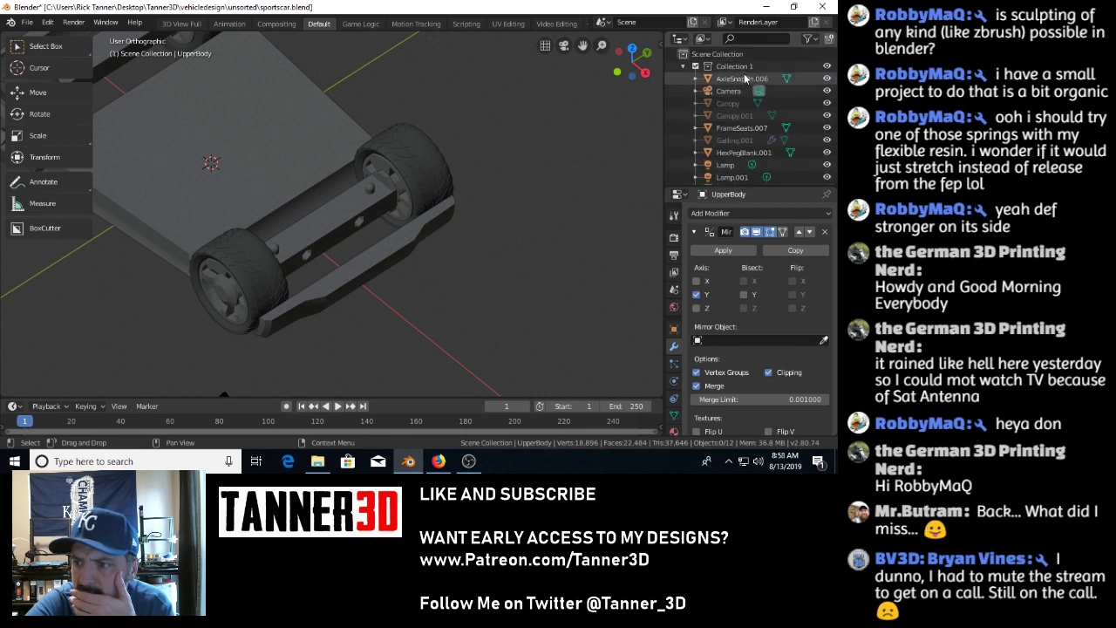
right_click(743, 67)
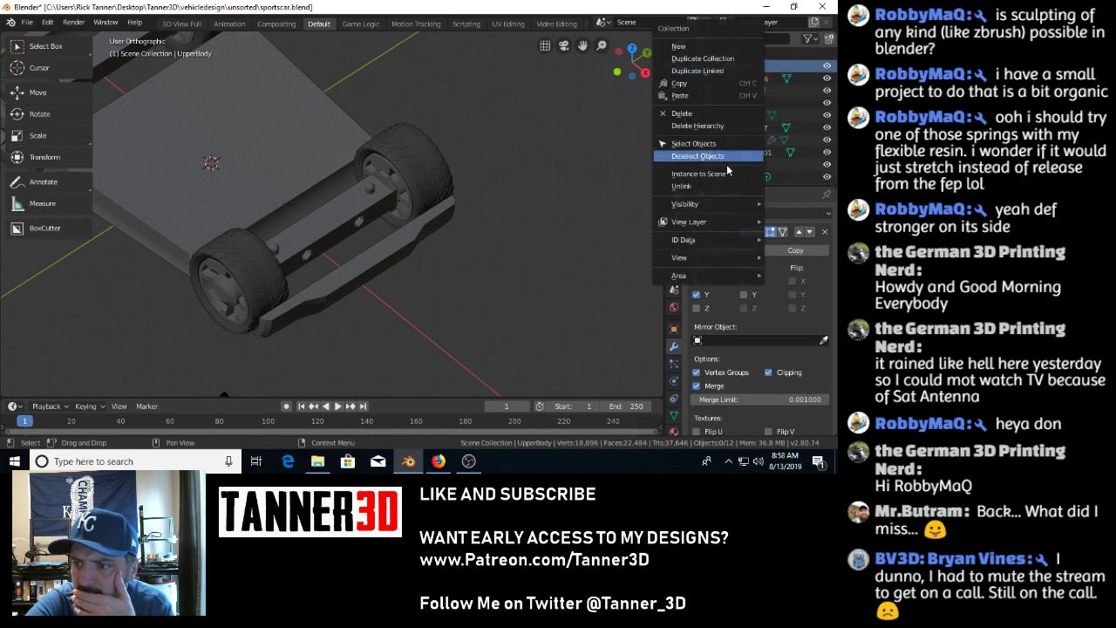
mouse_move(716, 229)
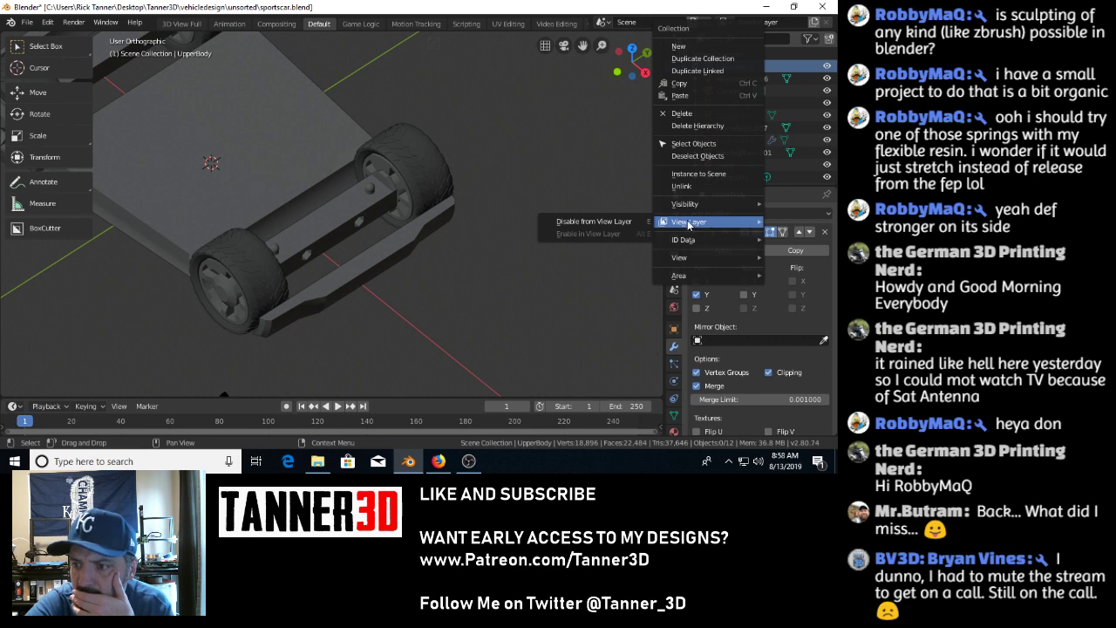
mouse_move(691, 209)
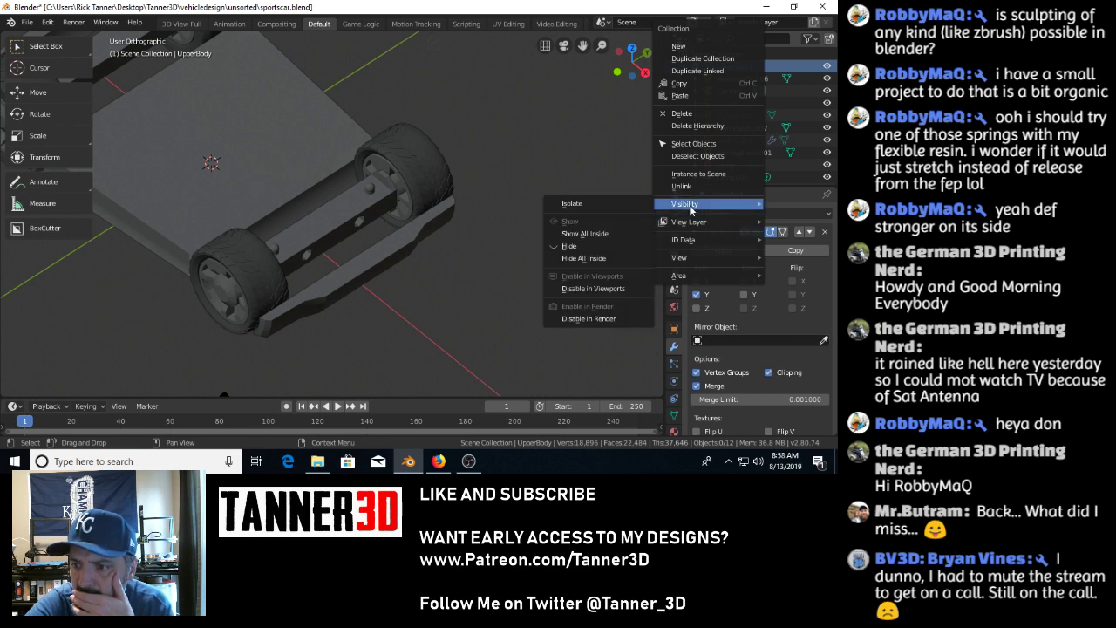
left_click(598, 232)
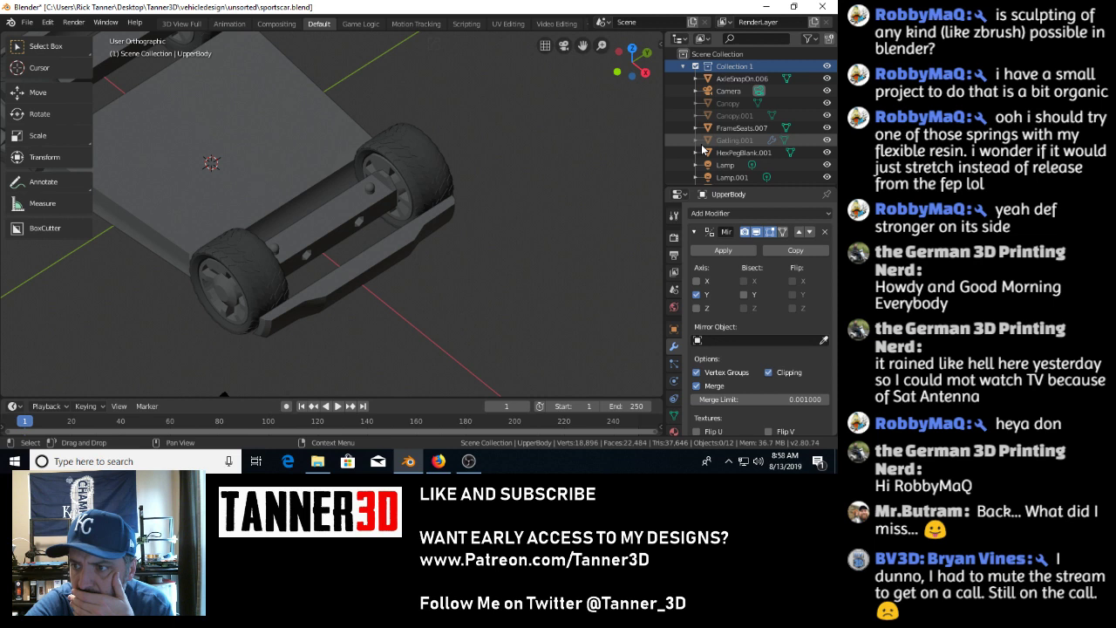
Select the Canopy object, then select Collection 1 in the Outliner.
right_click(737, 106)
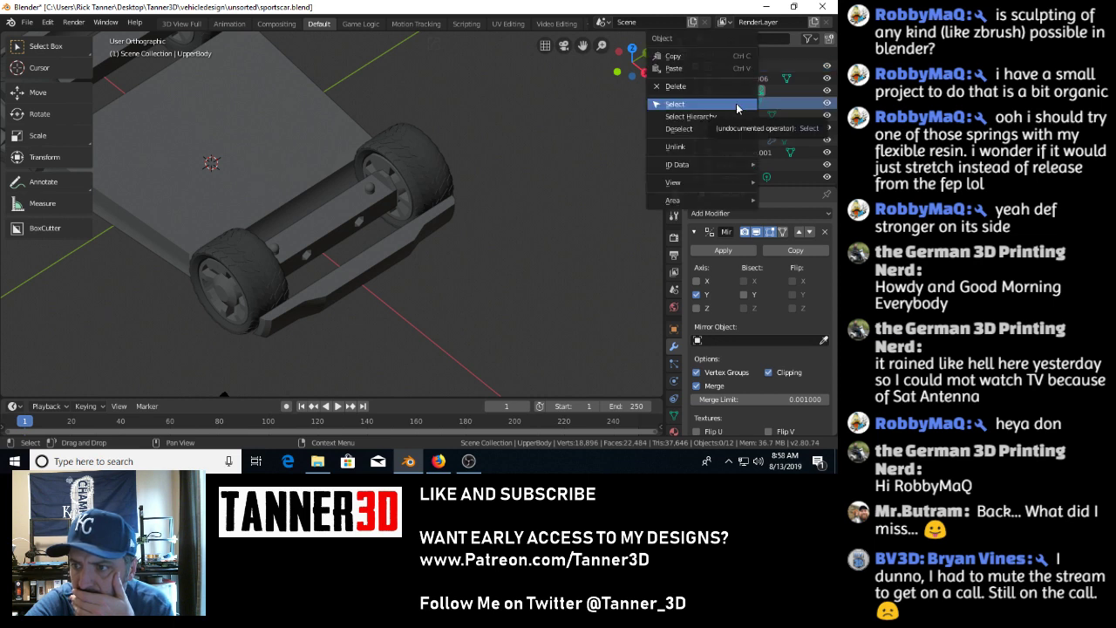
left_click(737, 105)
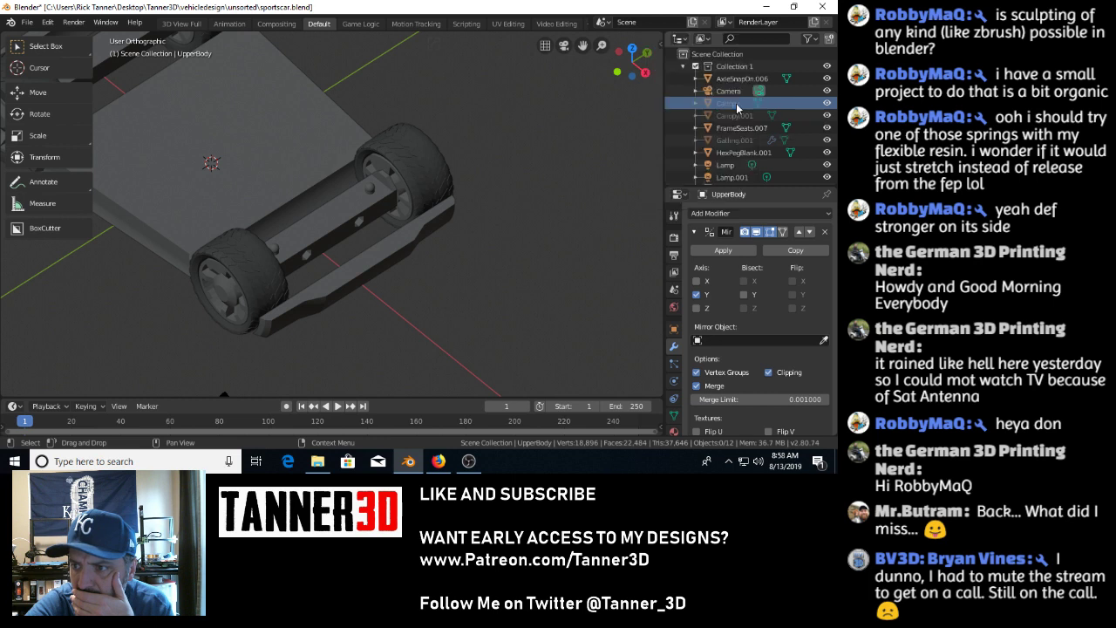
left_click(738, 105)
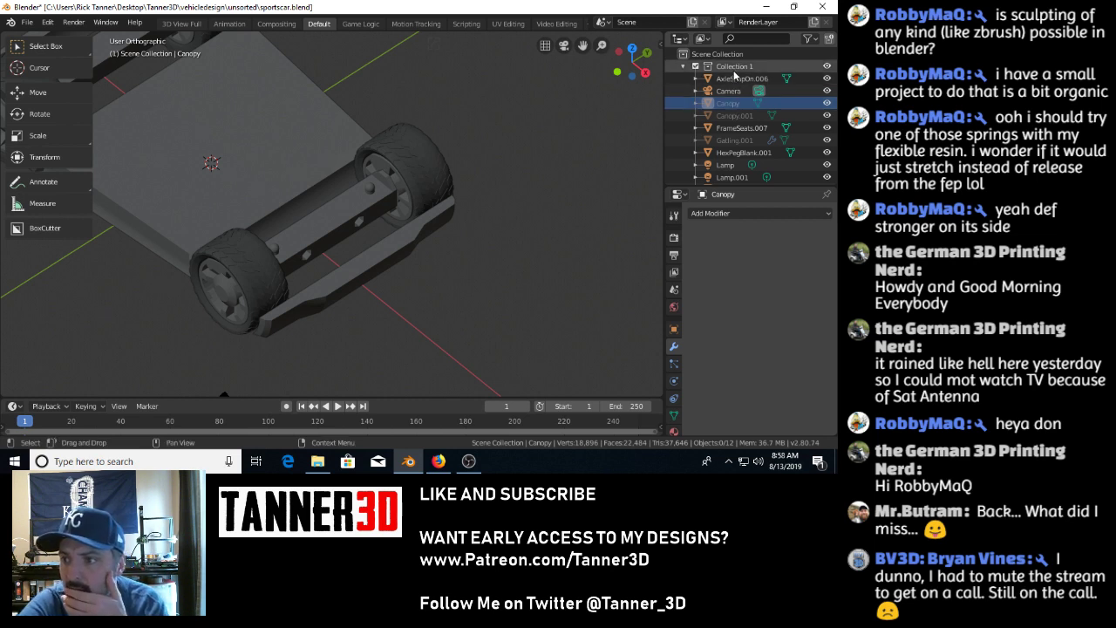
left_click(735, 71)
Exclude Collection 1 from the view layer, then check it back in to restore its 12 objects.
right_click(736, 73)
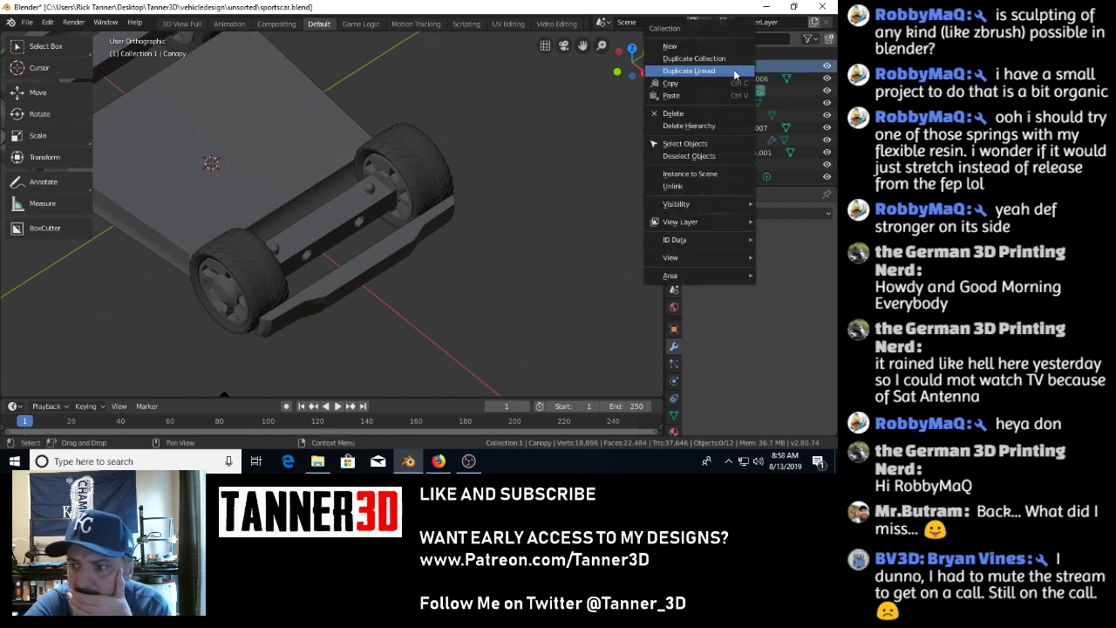
mouse_move(701, 225)
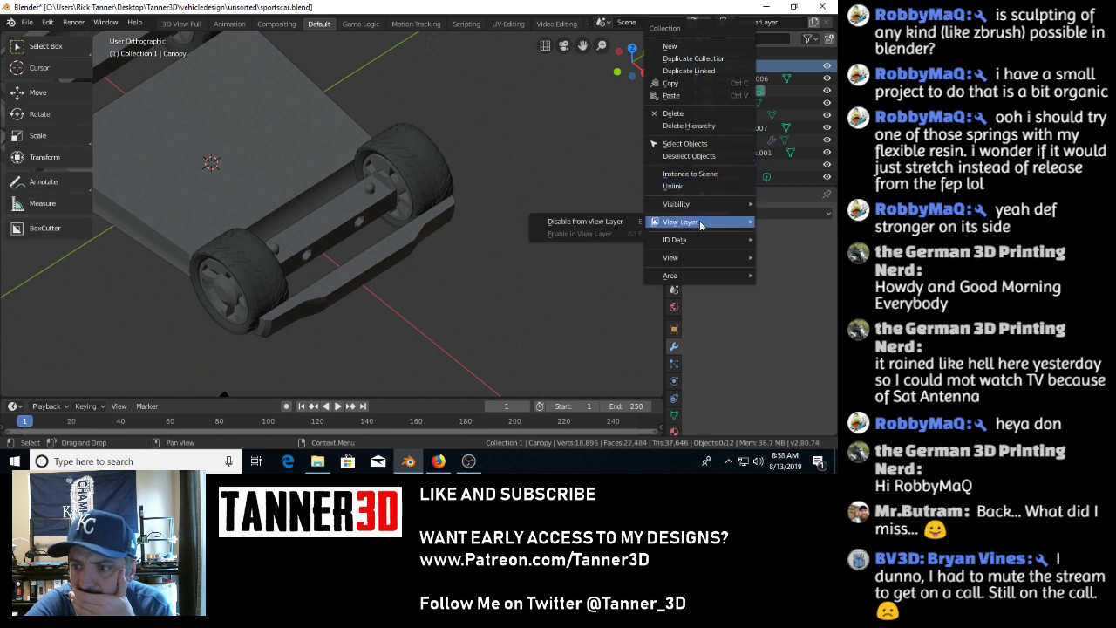
left_click(619, 222)
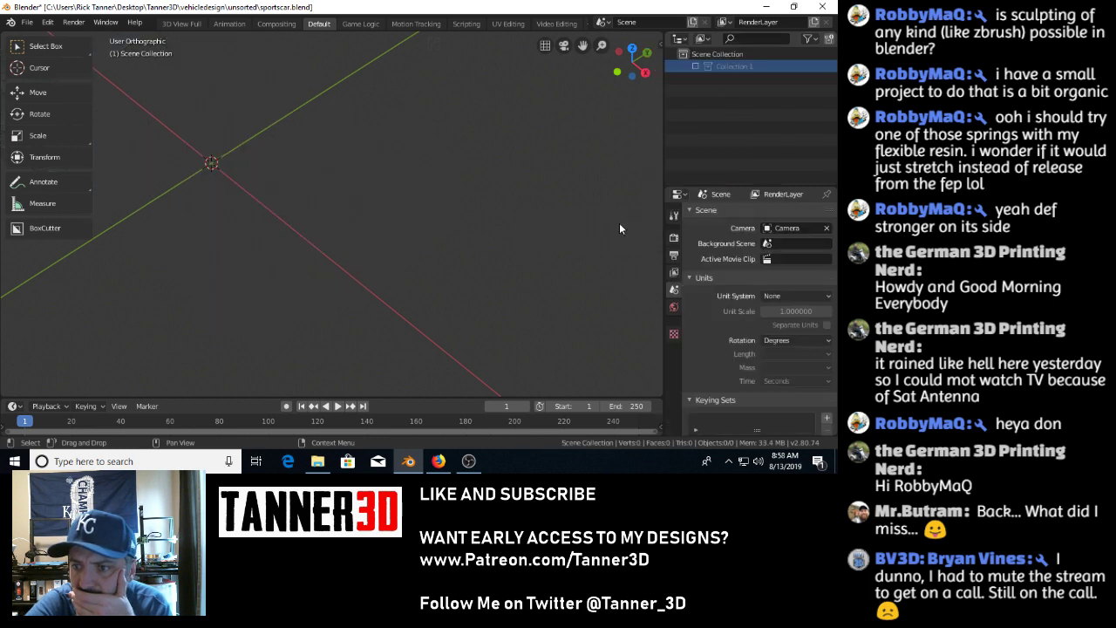
right_click(730, 68)
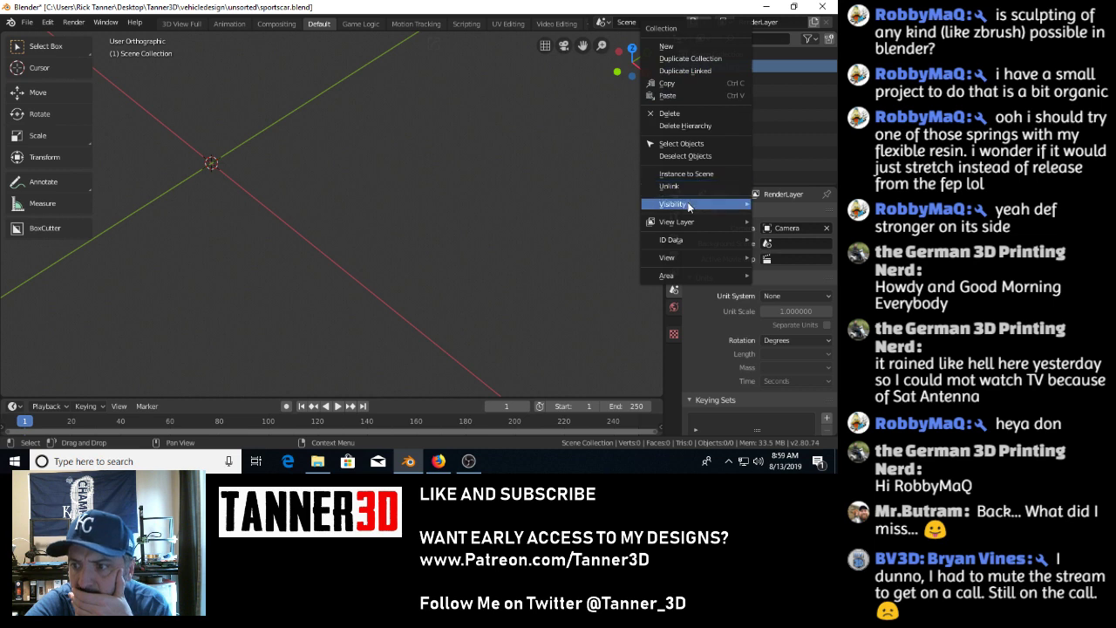
mouse_move(689, 205)
left_click(593, 233)
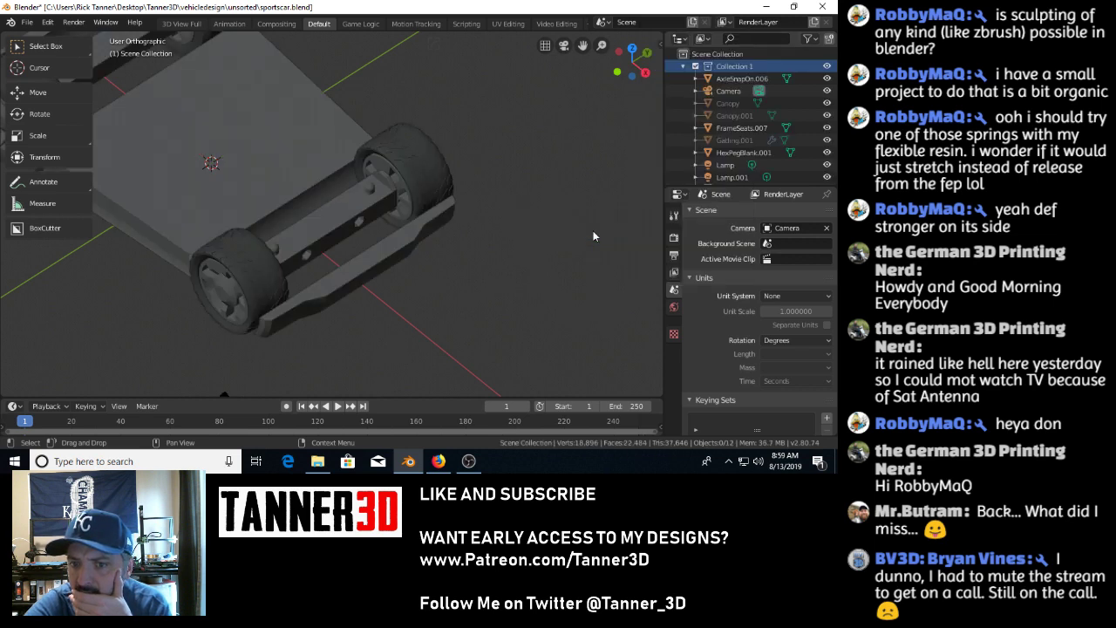
right_click(738, 68)
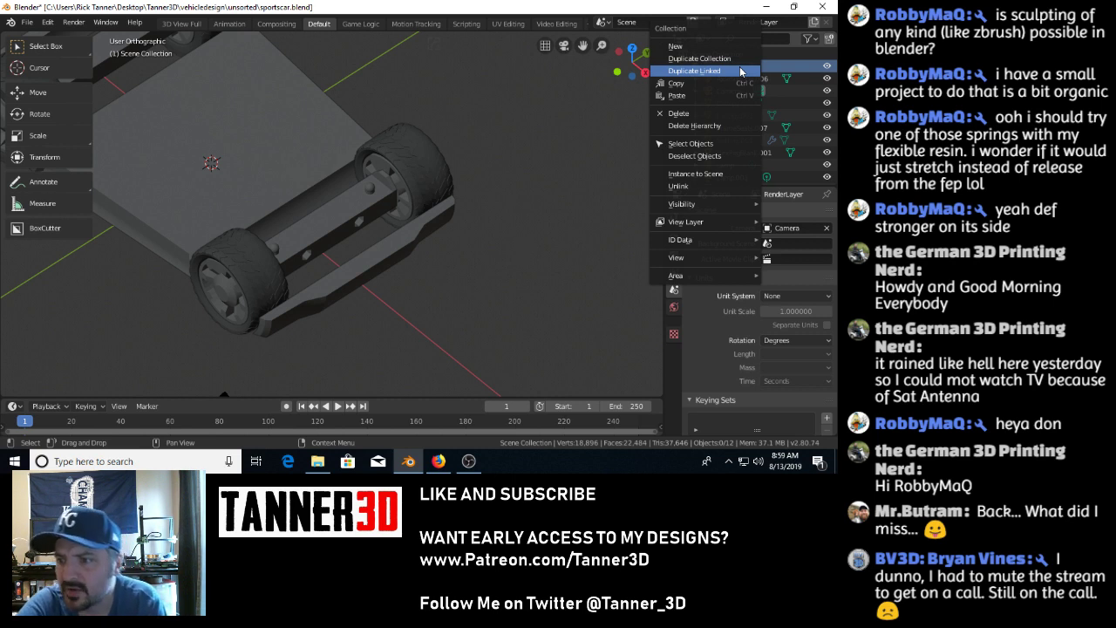
Select every object in Collection 1 and frame them in the viewport.
left_click(699, 145)
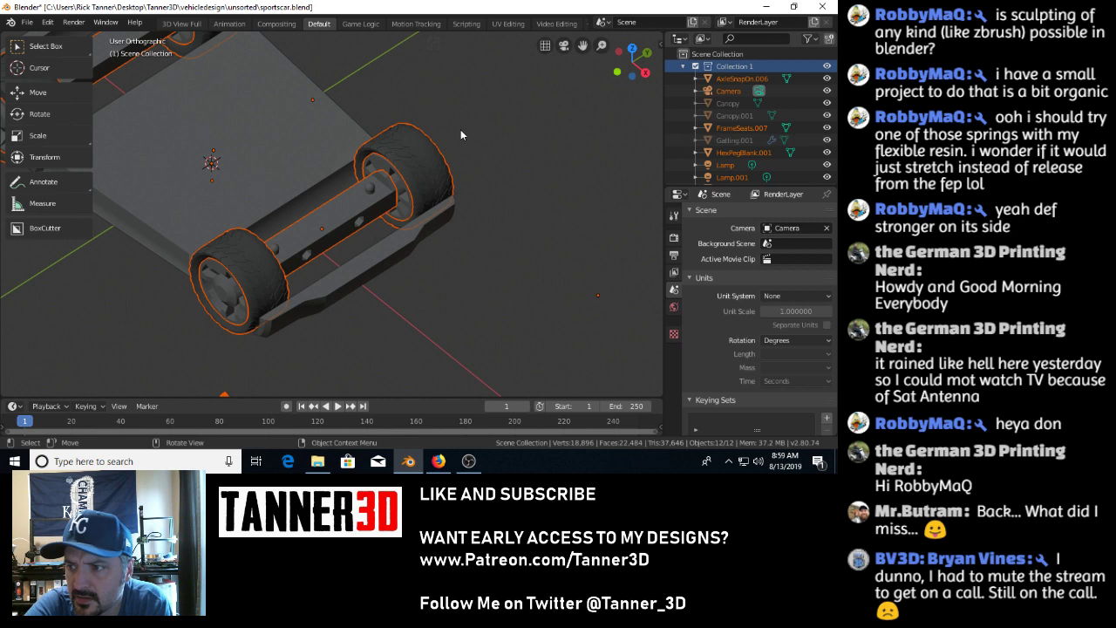
key("KP_Decimal")
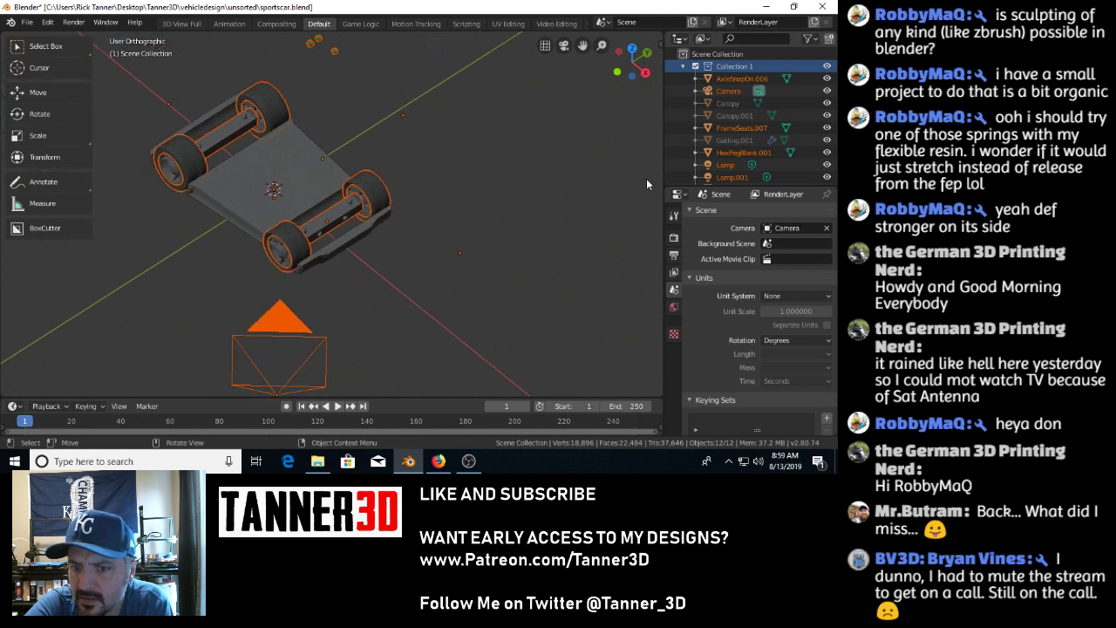
scroll(769, 136, "down", 4)
scroll(768, 142, "down", 3)
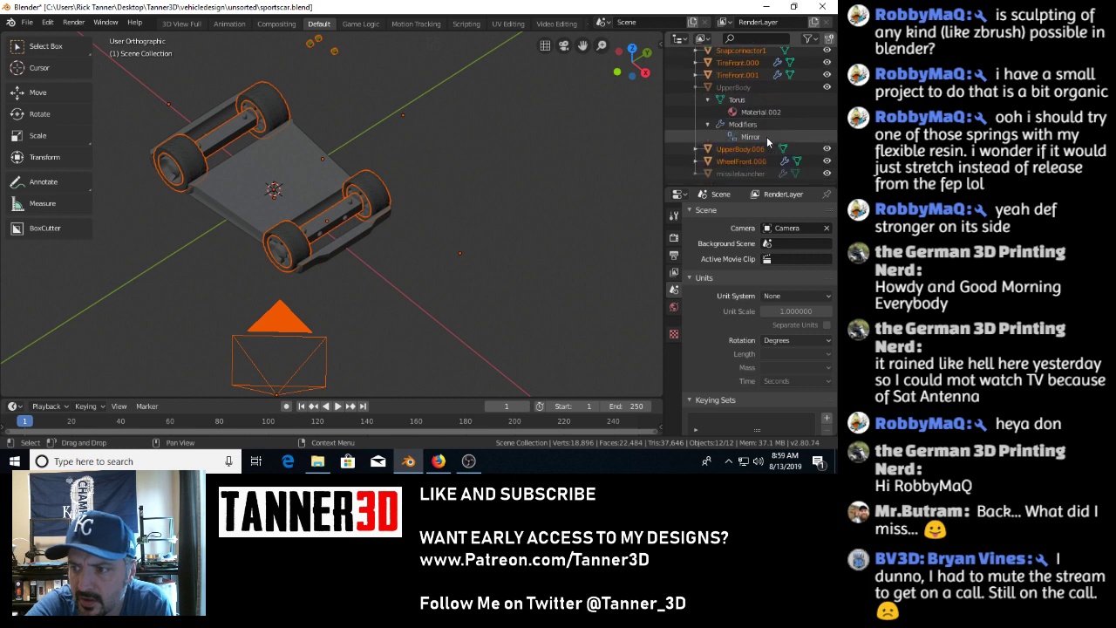
scroll(767, 142, "up", 8)
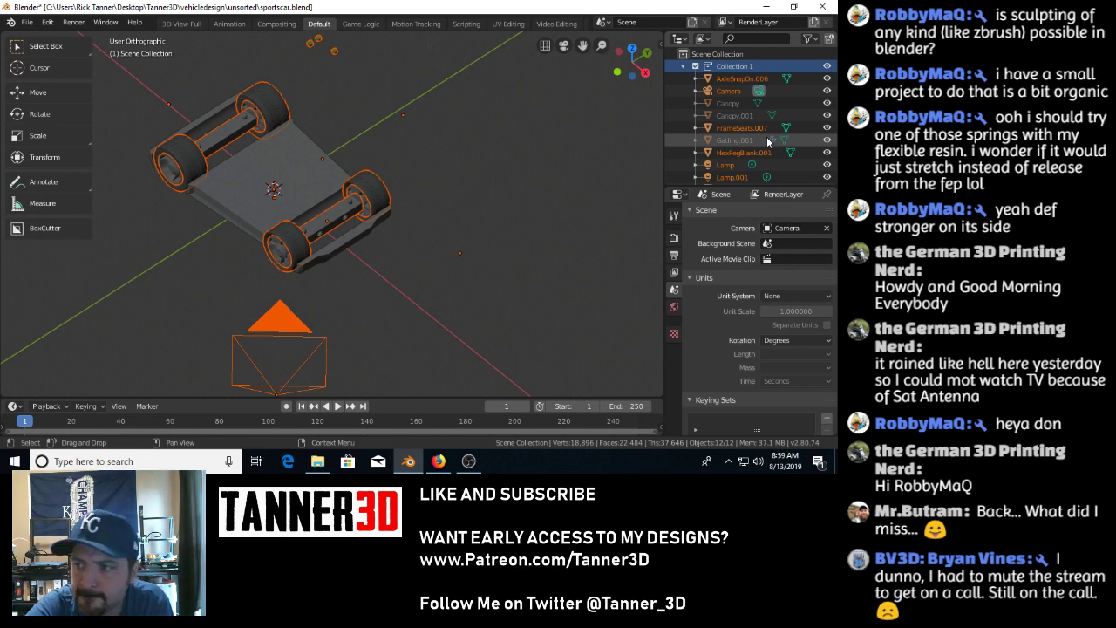
Apply Visibility > Show All Inside to Collection 1.
right_click(723, 69)
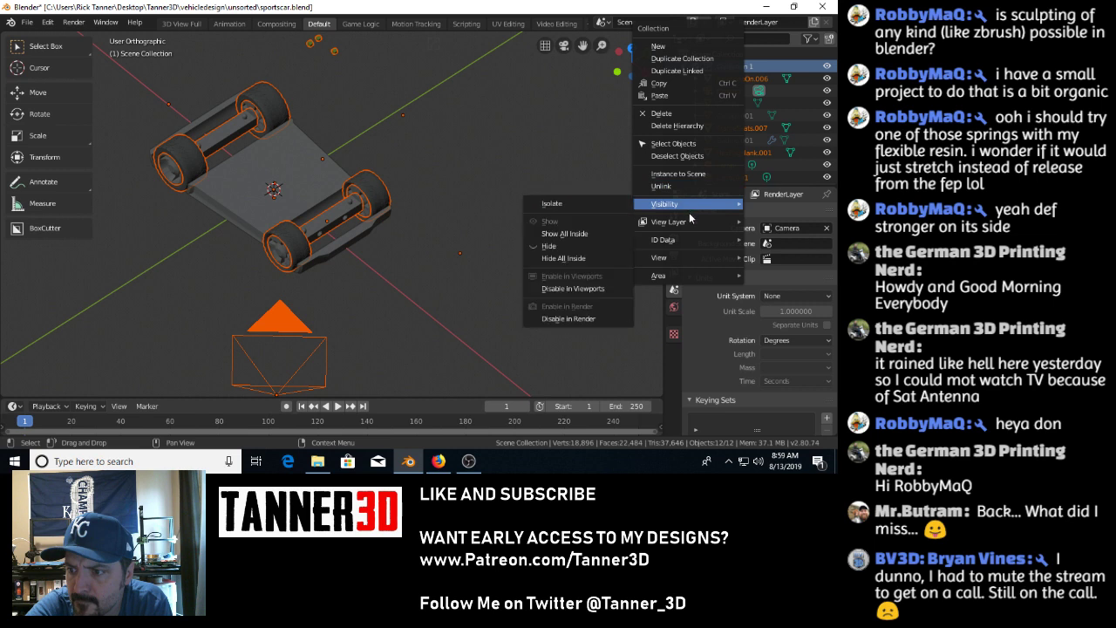
mouse_move(690, 223)
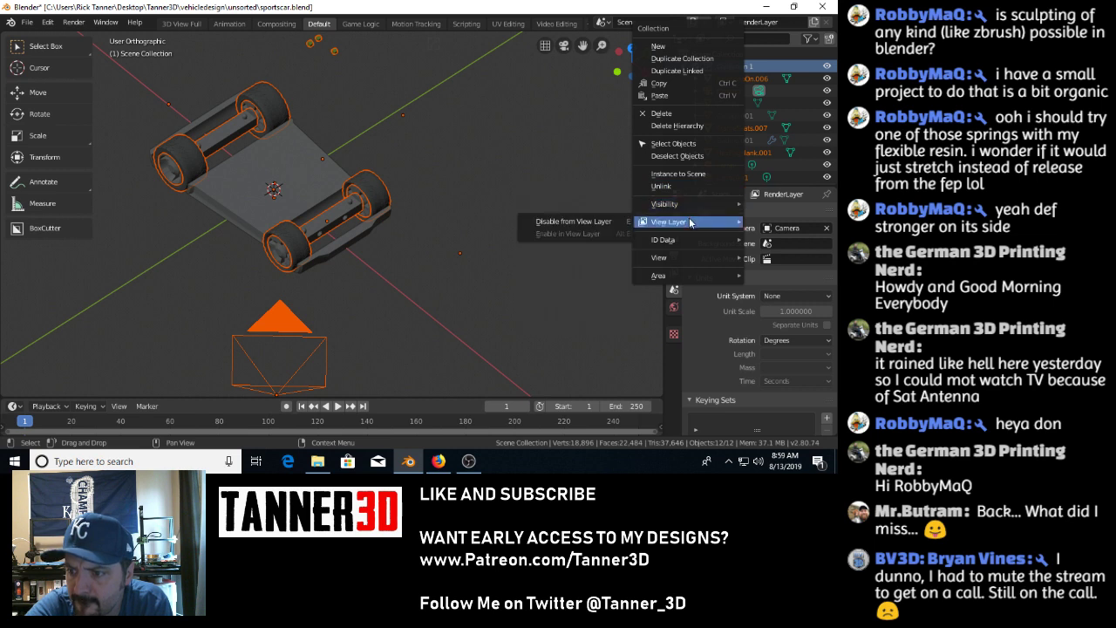
mouse_move(685, 256)
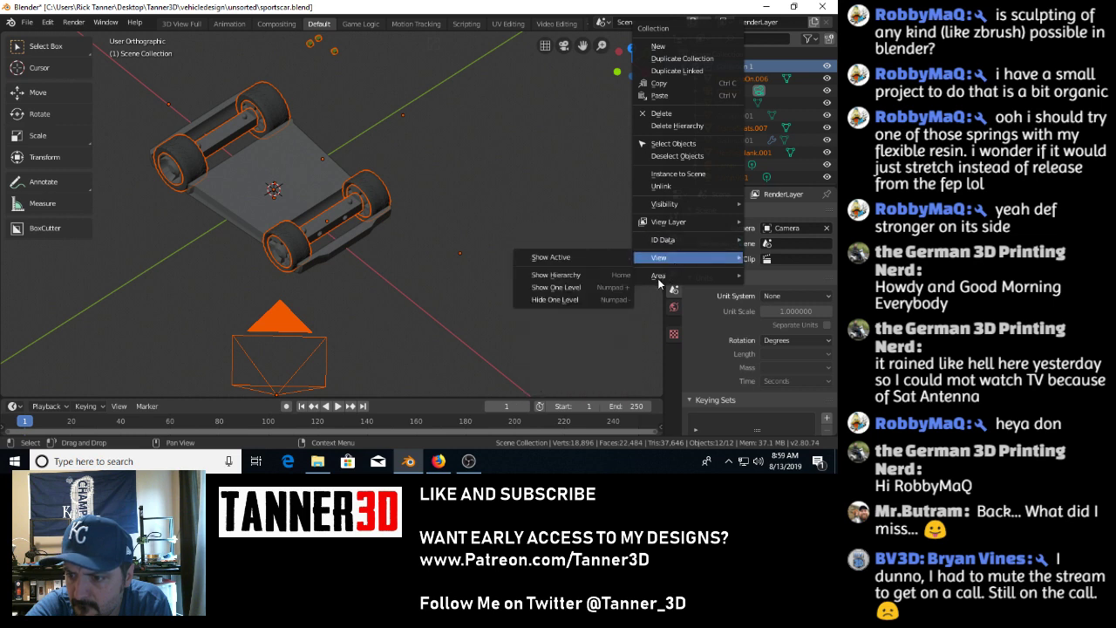
mouse_move(667, 280)
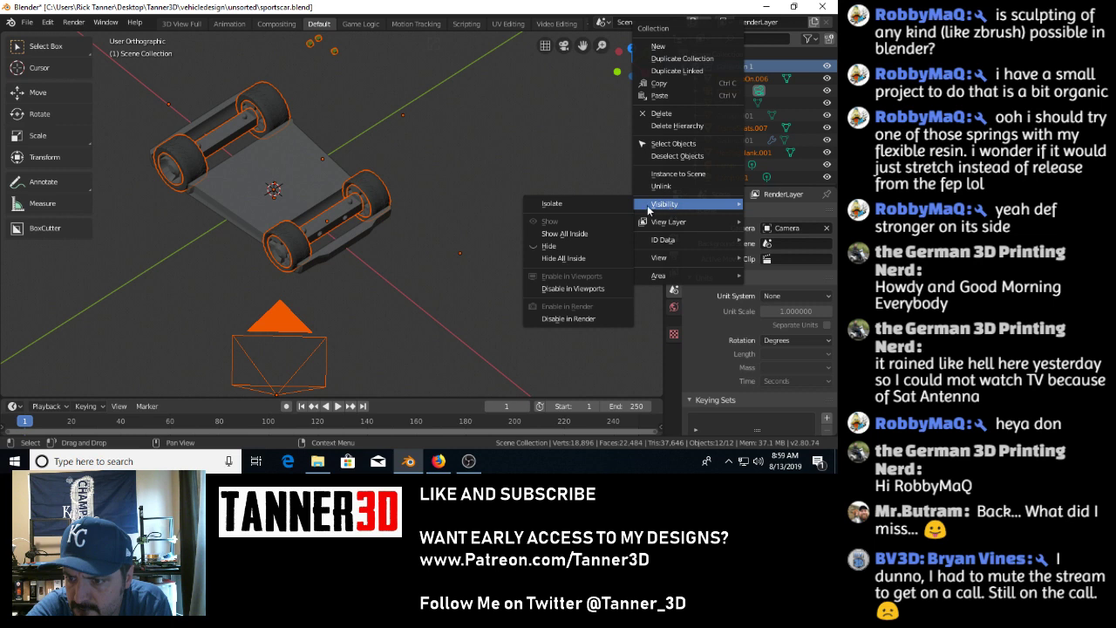
left_click(579, 236)
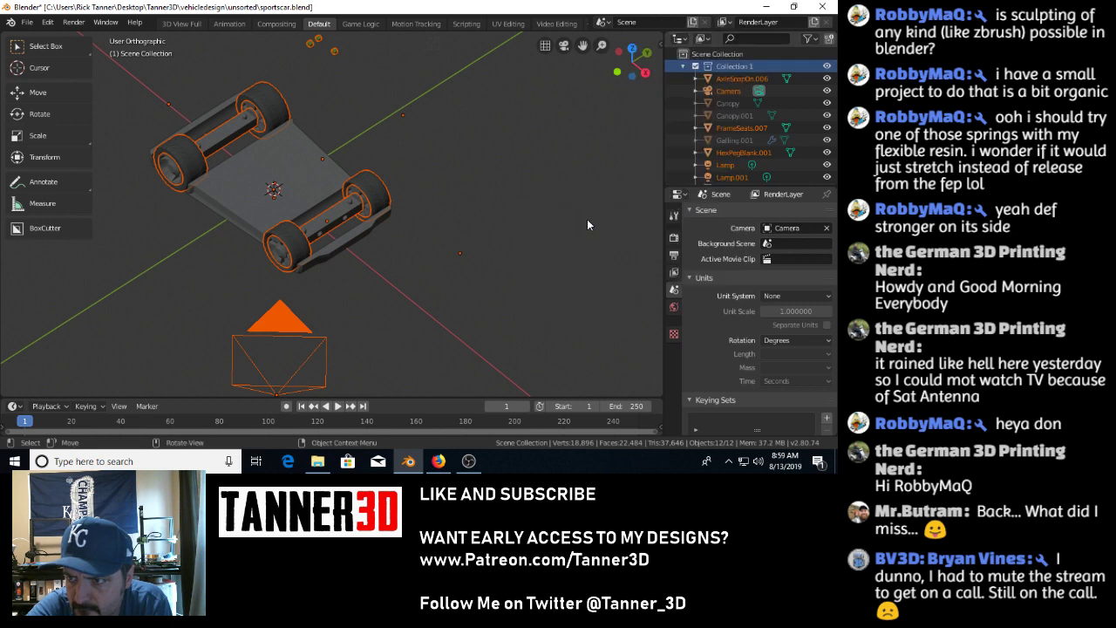
Briefly expand and collapse Canopy.001, then deselect all objects.
left_click(697, 116)
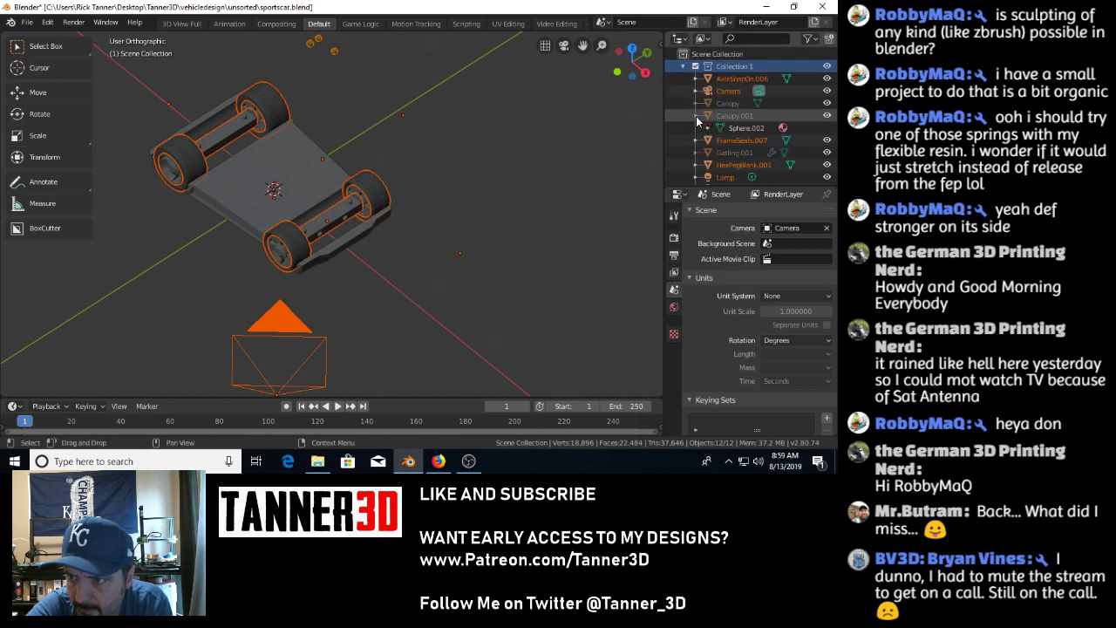
left_click(697, 118)
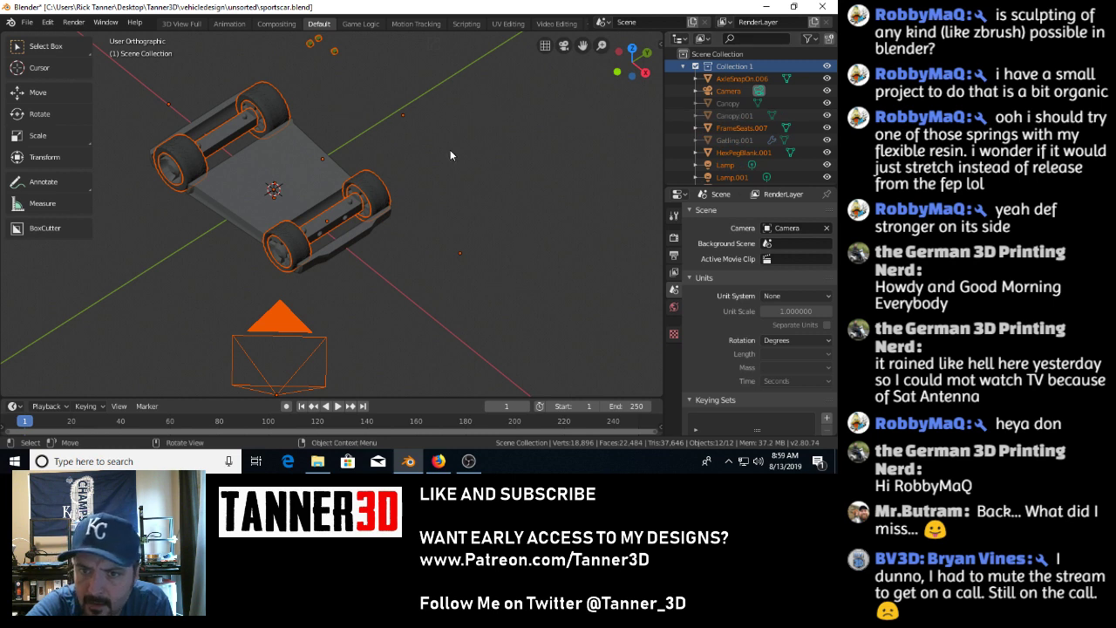
left_click(461, 181)
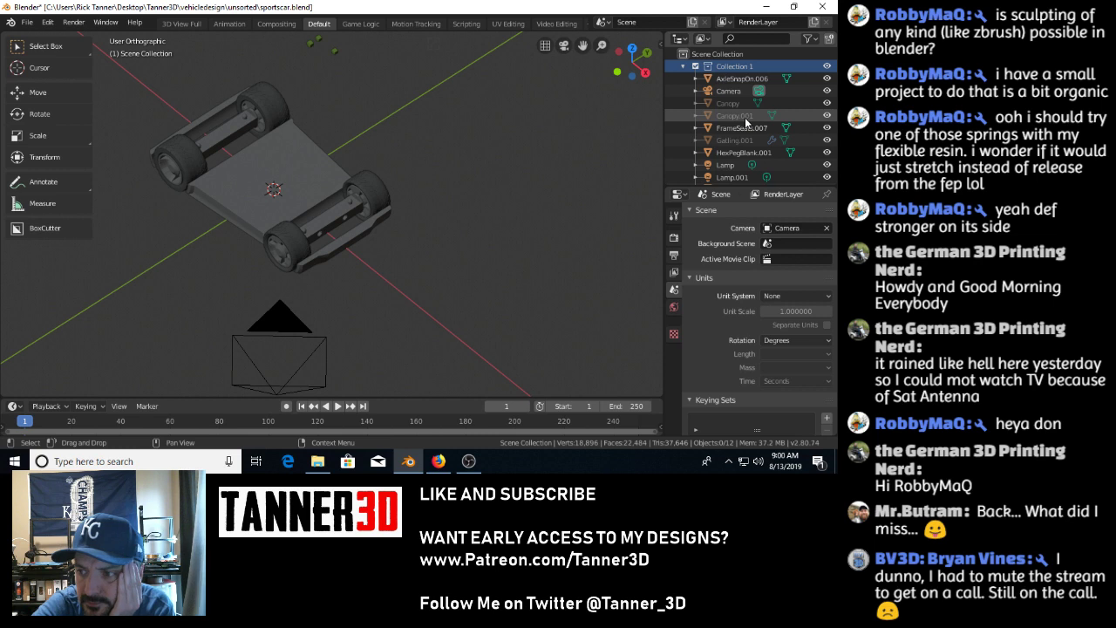
Select UpperBody, check the Render properties, and render the red sports car with Eevee.
scroll(745, 122, "down", 4)
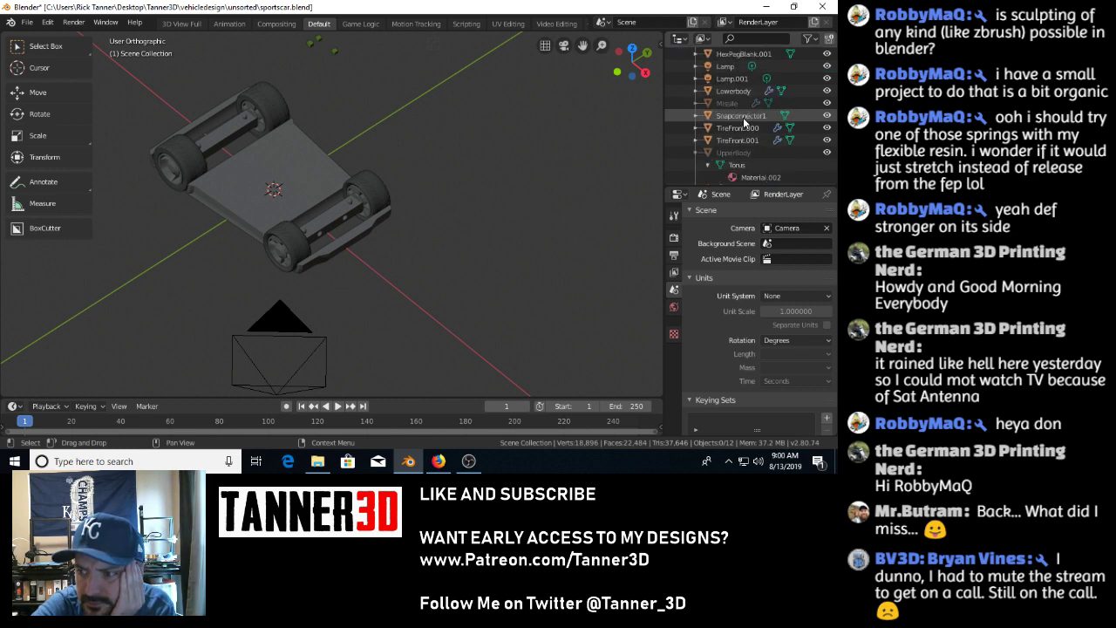
left_click(737, 153)
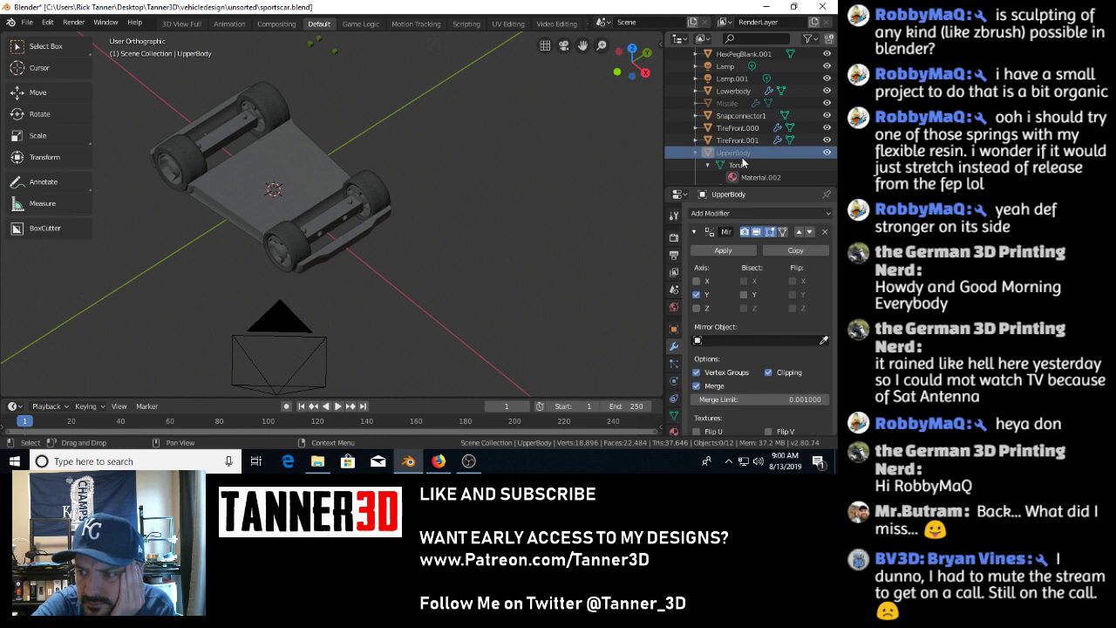
left_click(674, 215)
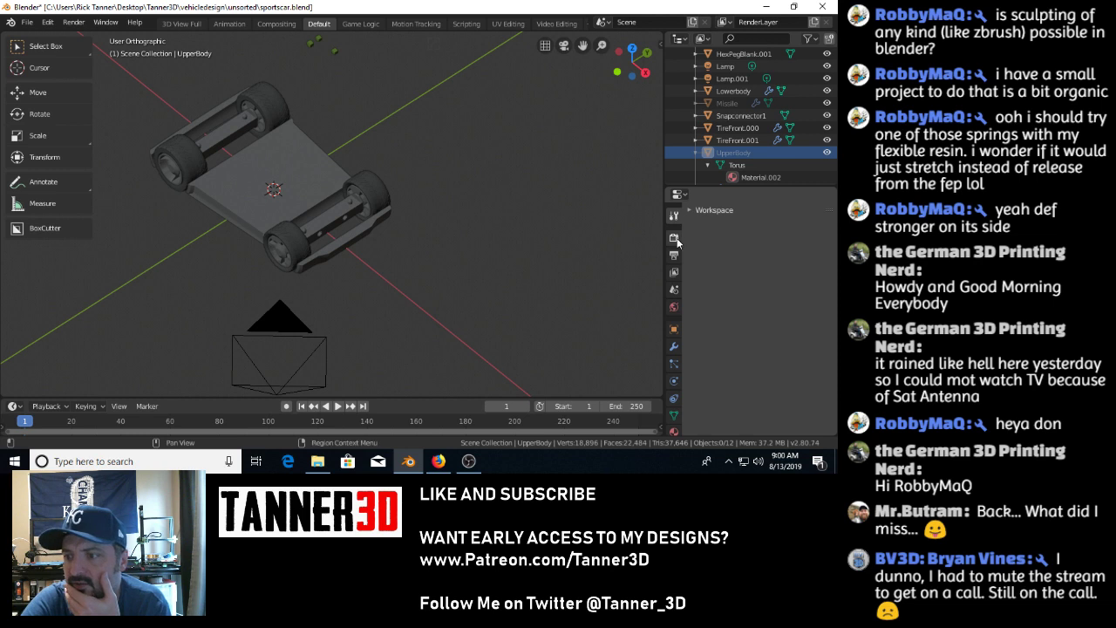
left_click(675, 238)
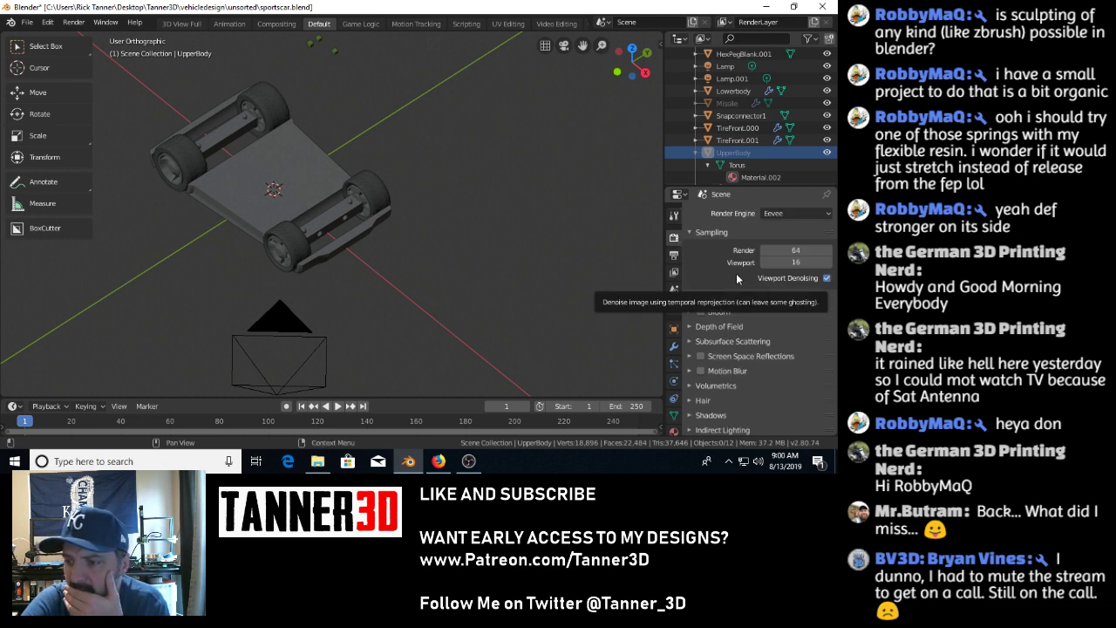
scroll(737, 278, "down", 2)
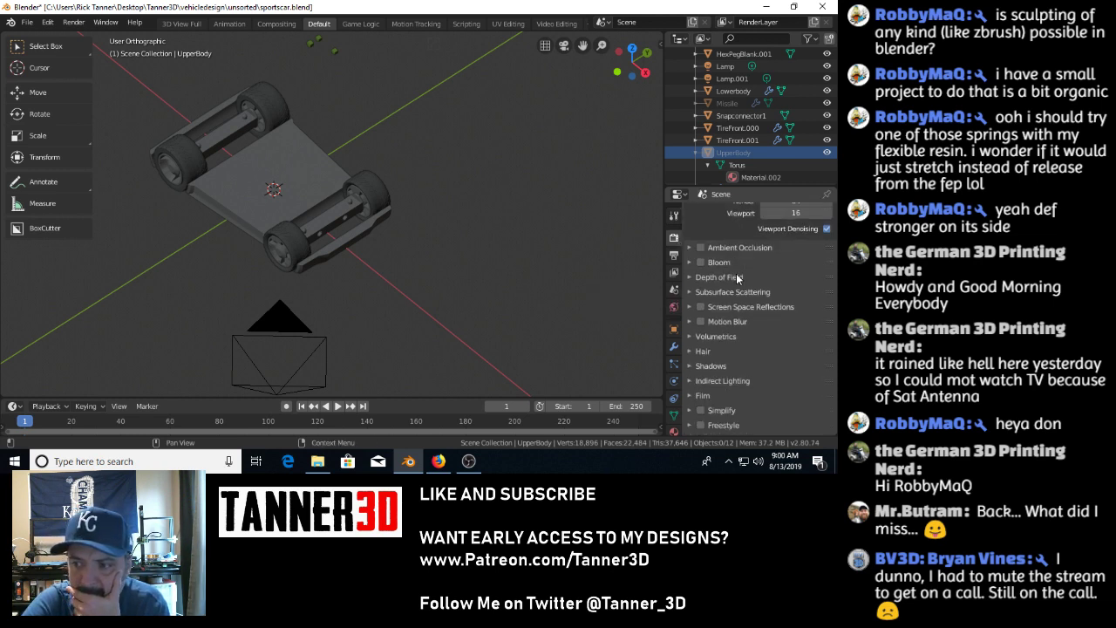
scroll(737, 278, "up", 2)
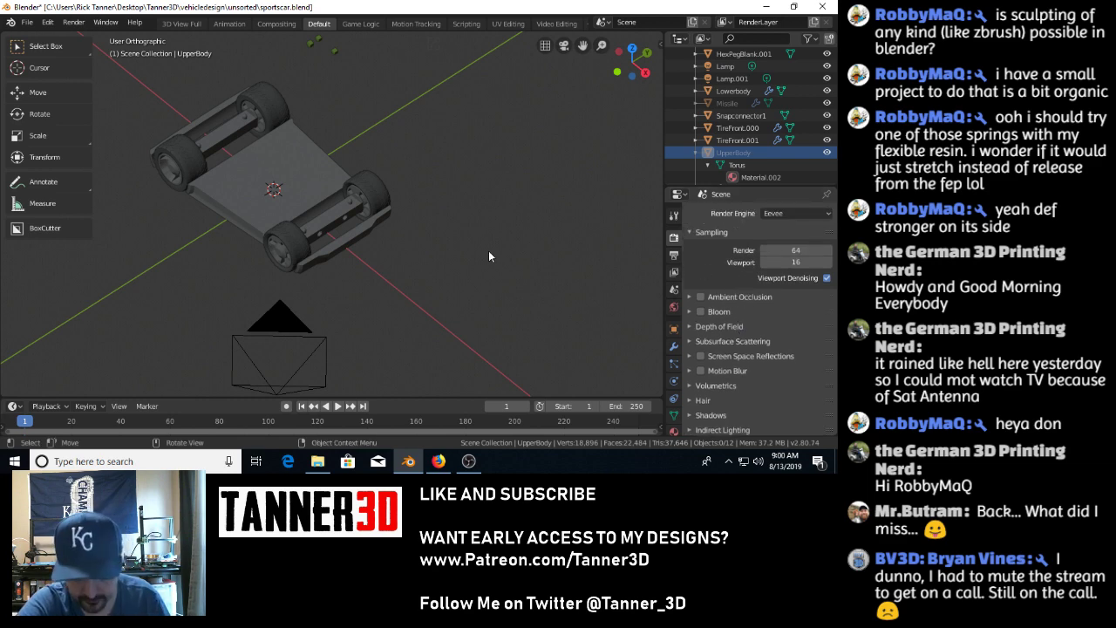
key("F12")
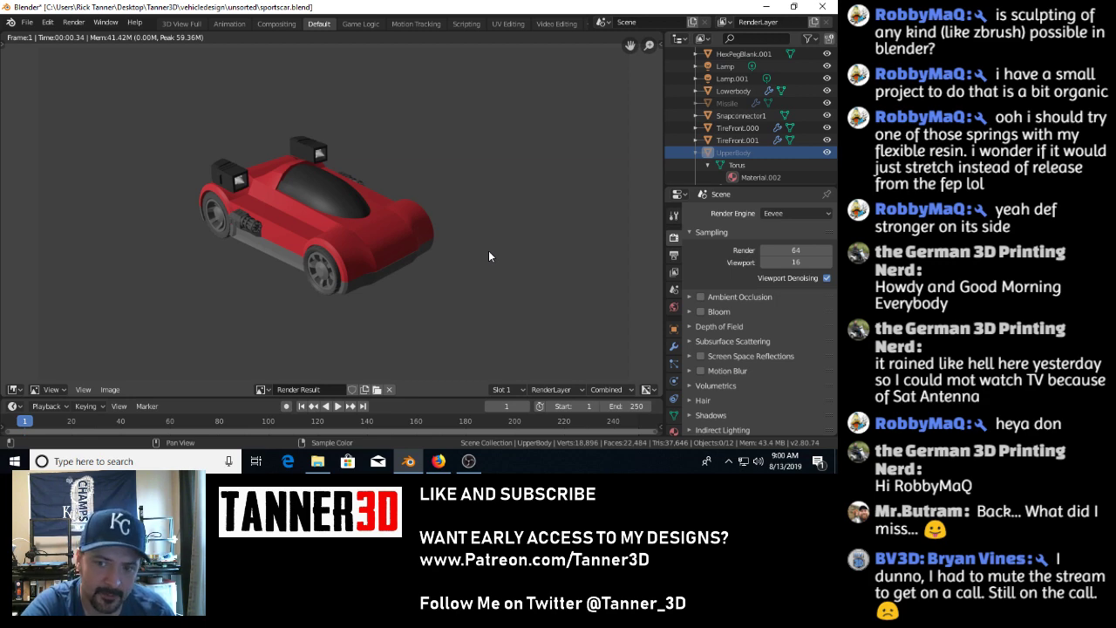
Render the car twice, viewing the View Layer properties in between, then return to the viewport.
key("F12")
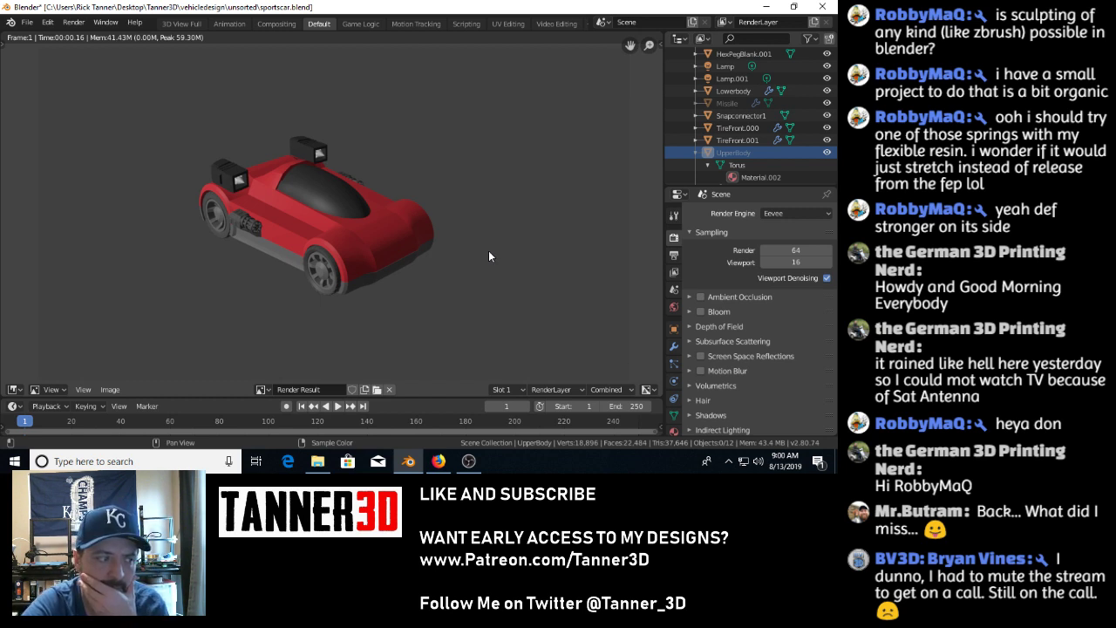
key("Escape")
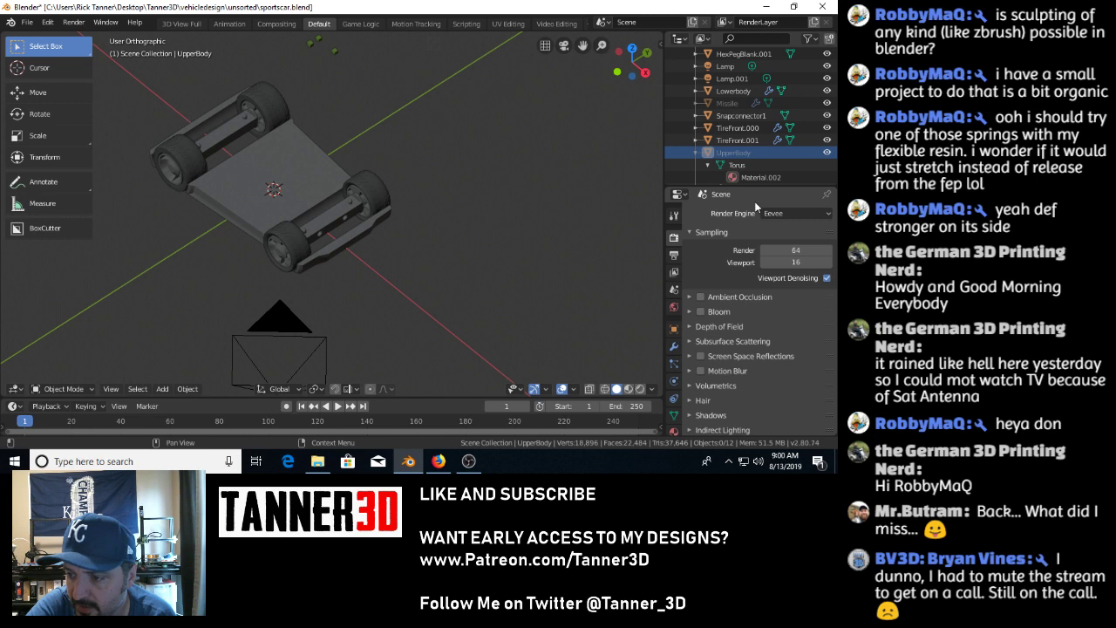
left_click(674, 274)
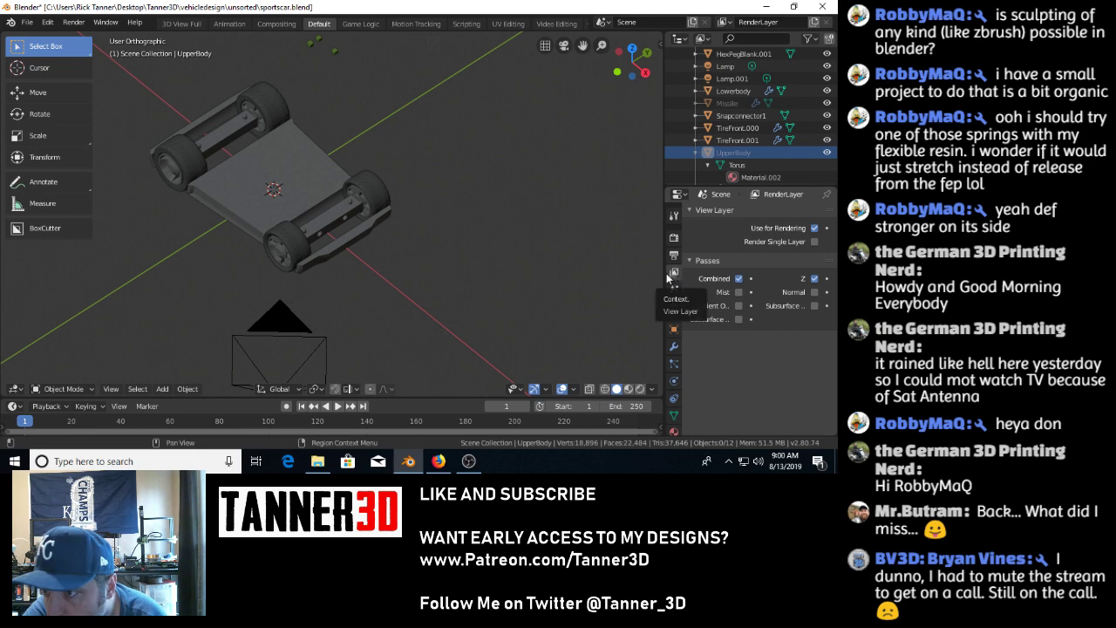
key("F12")
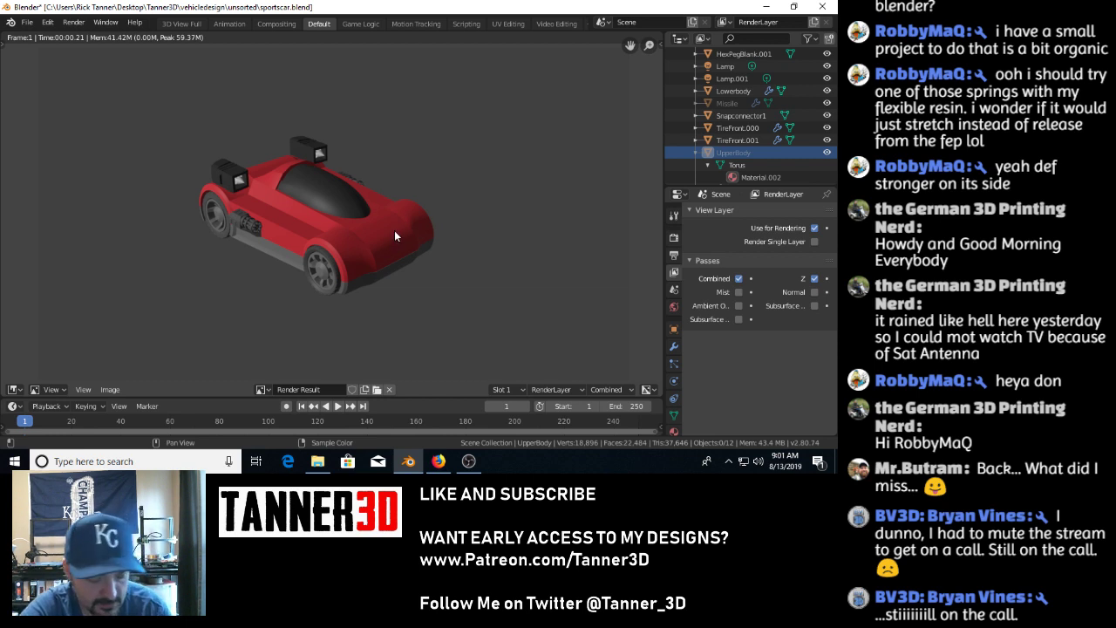
key("Escape")
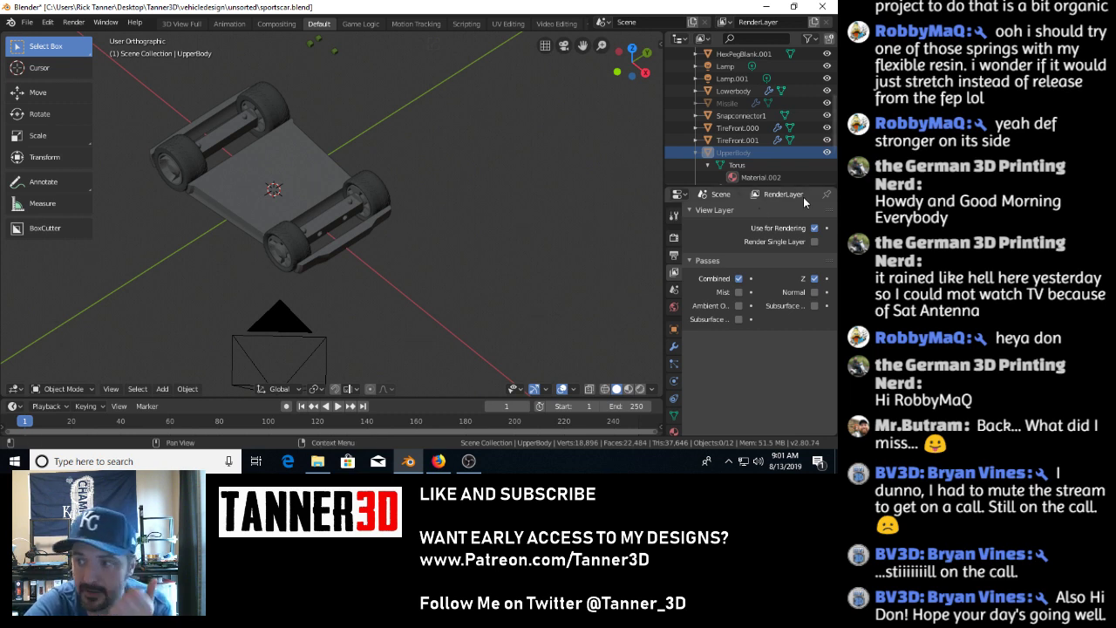
Collapse UpperBody's Outliner entry, hide it with H, then make it visible again.
left_click(696, 154)
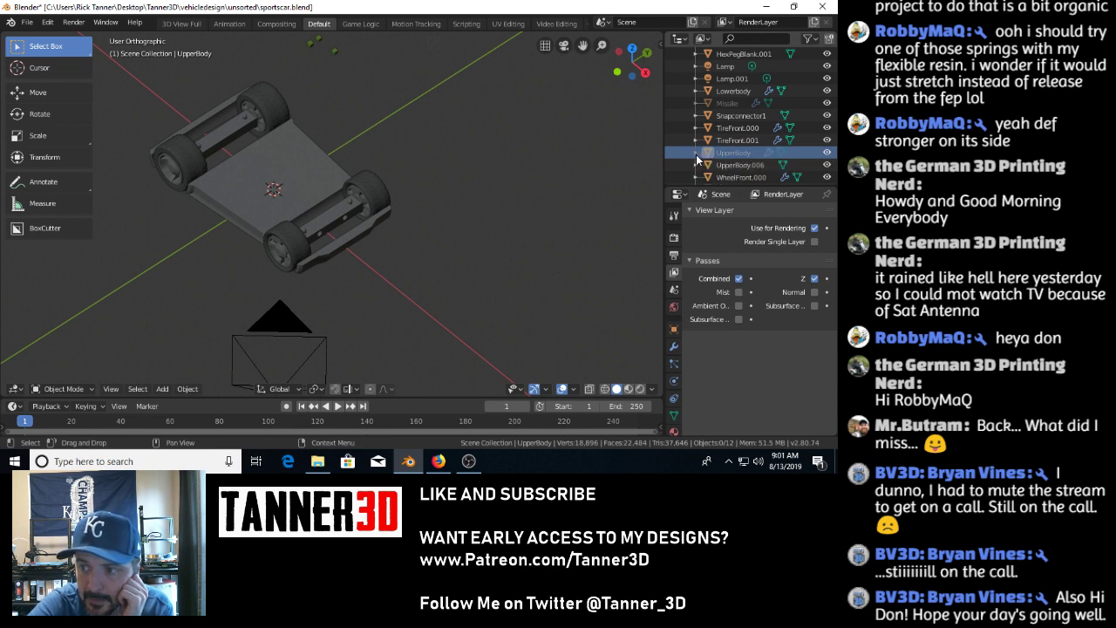
left_click(697, 155)
left_click(697, 155)
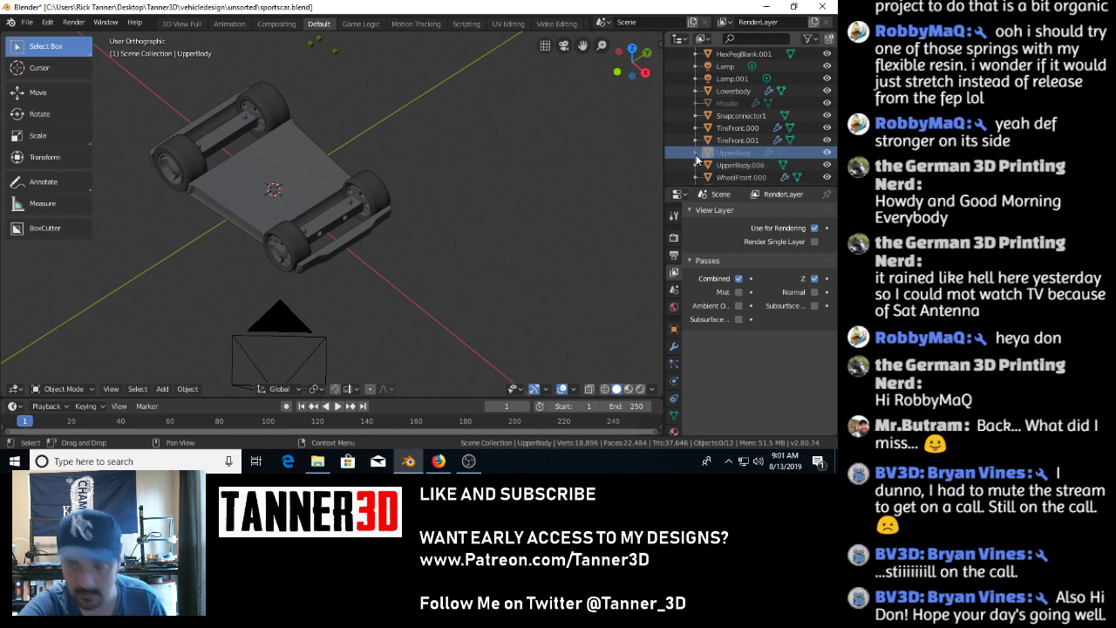
key("h")
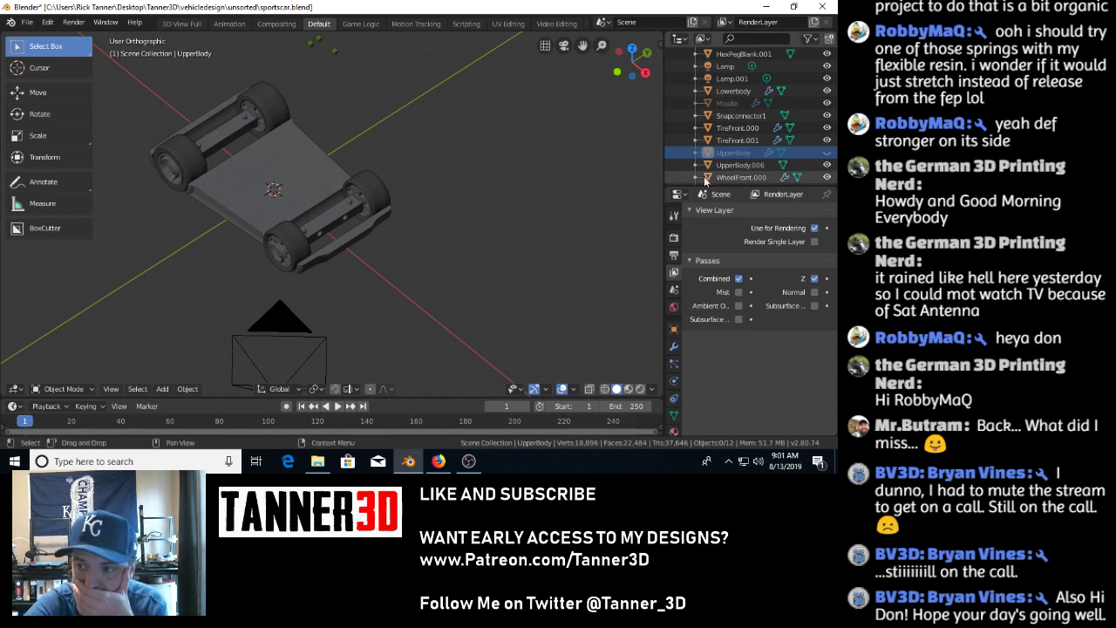
left_click(827, 154)
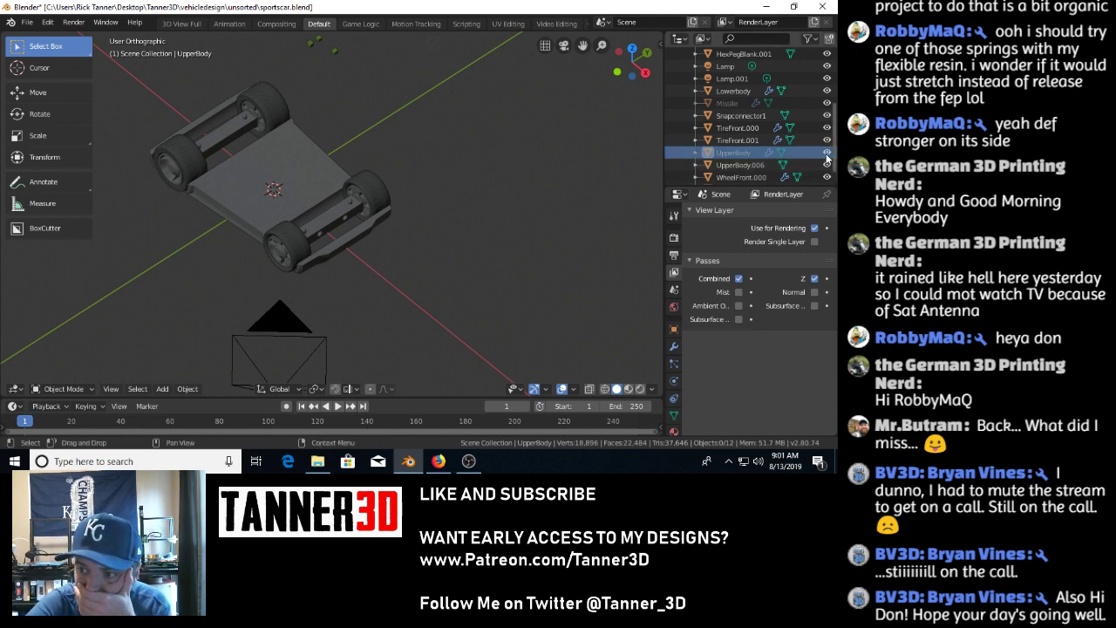
Select UpperBody through its context menu and start File > Open.
right_click(755, 157)
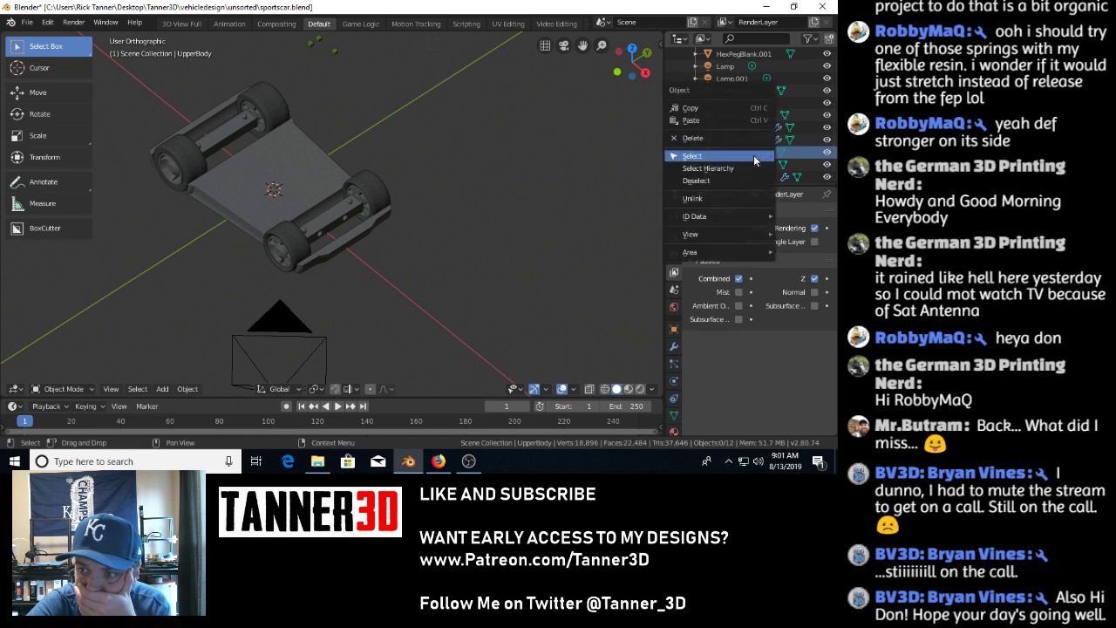
left_click(753, 156)
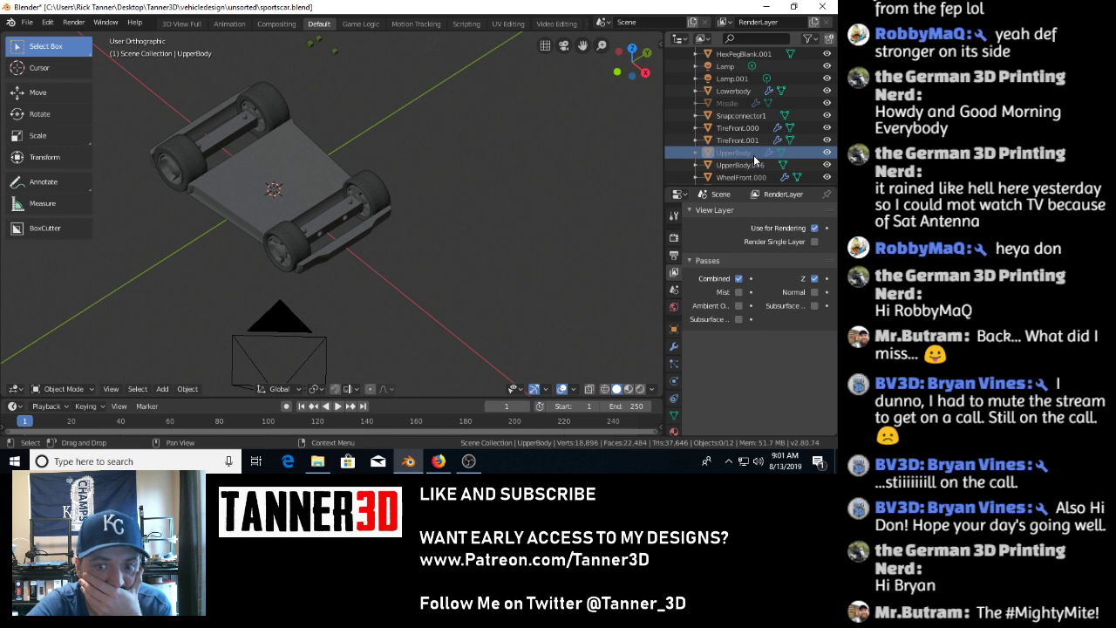
left_click(35, 22)
left_click(50, 47)
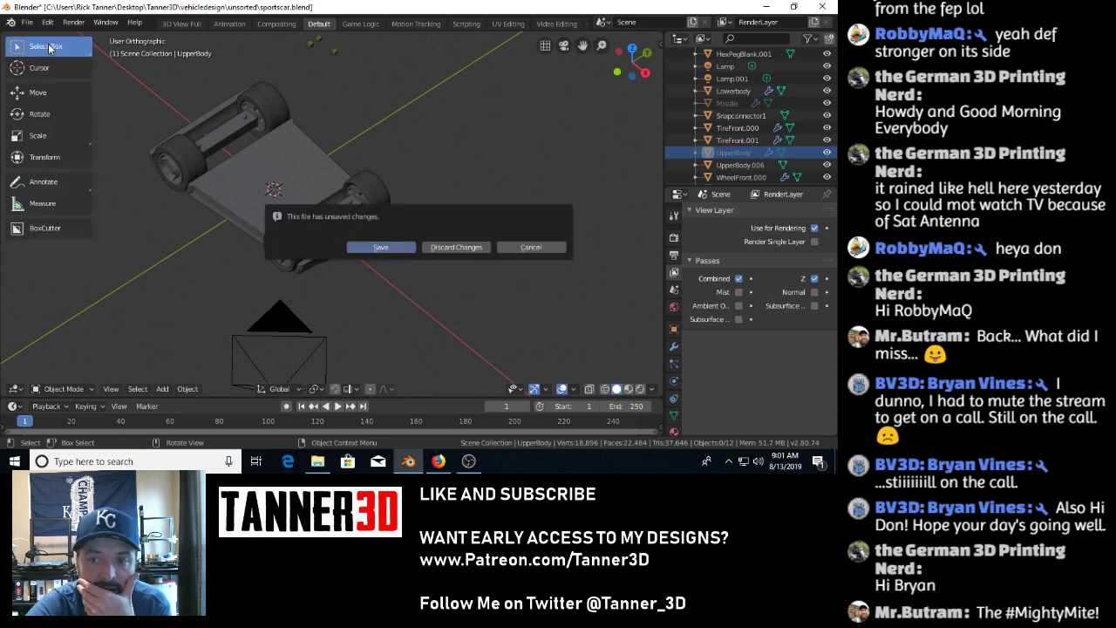
Discard unsaved changes, load kart.blend, and orbit to its side and front views.
left_click(445, 247)
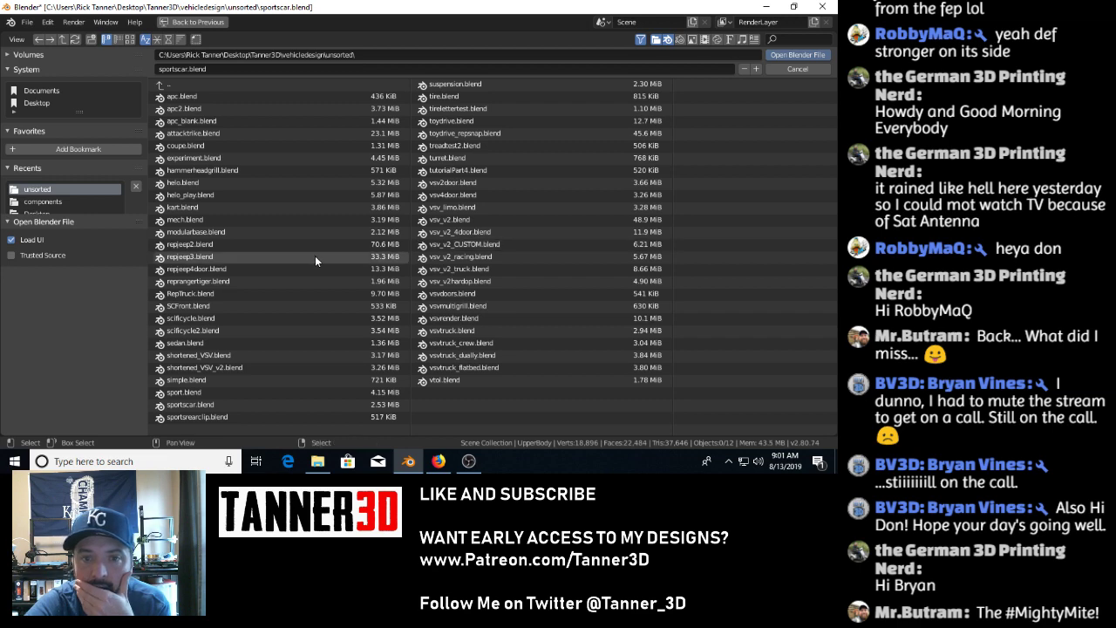
double_click(231, 208)
middle_click_drag(422, 264, 337, 225)
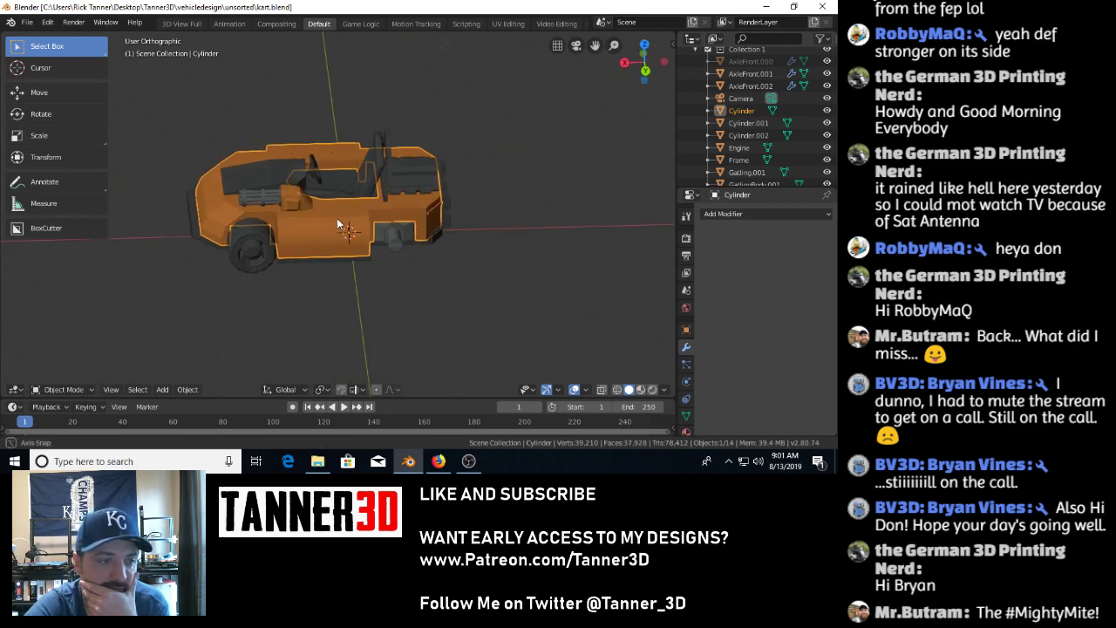
middle_click_drag(337, 224, 296, 236)
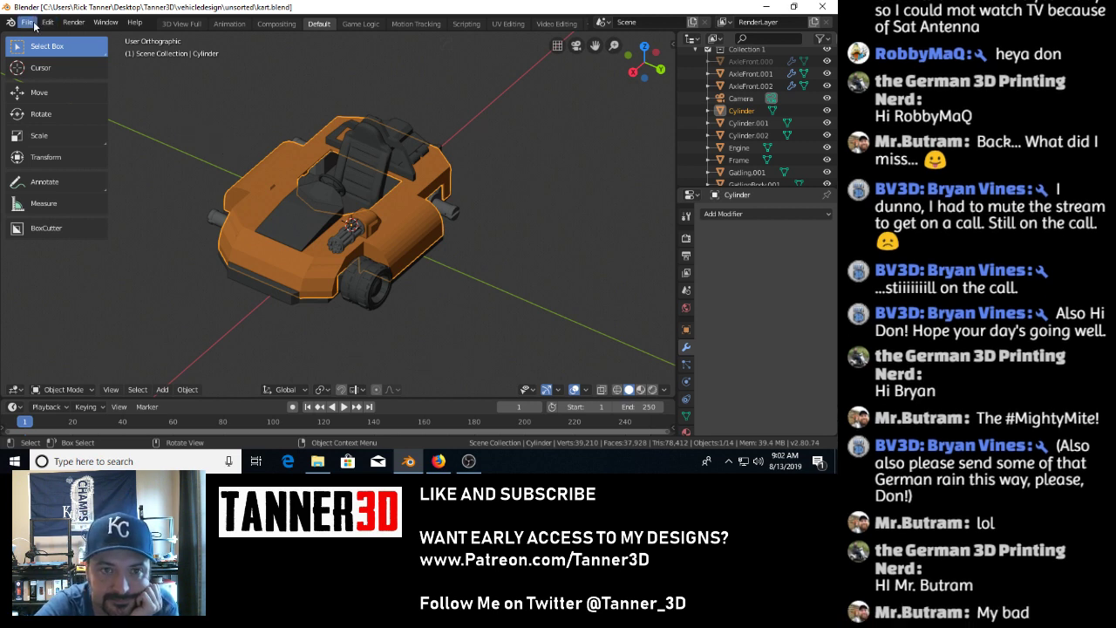
Reopen sportscar.blend from File > Open.
left_click(29, 23)
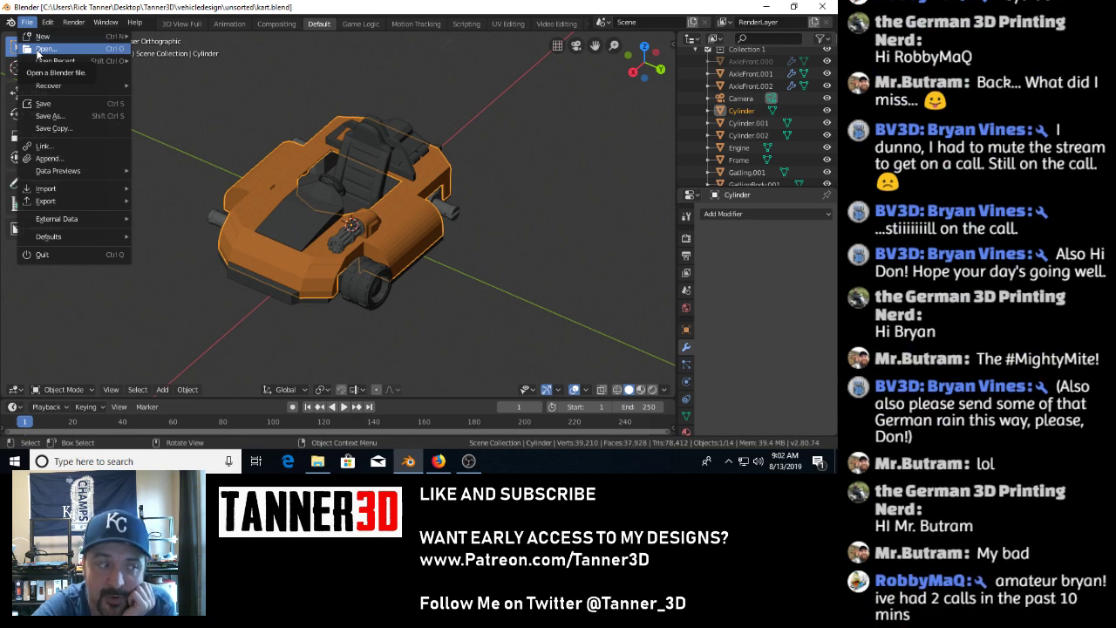
left_click(41, 49)
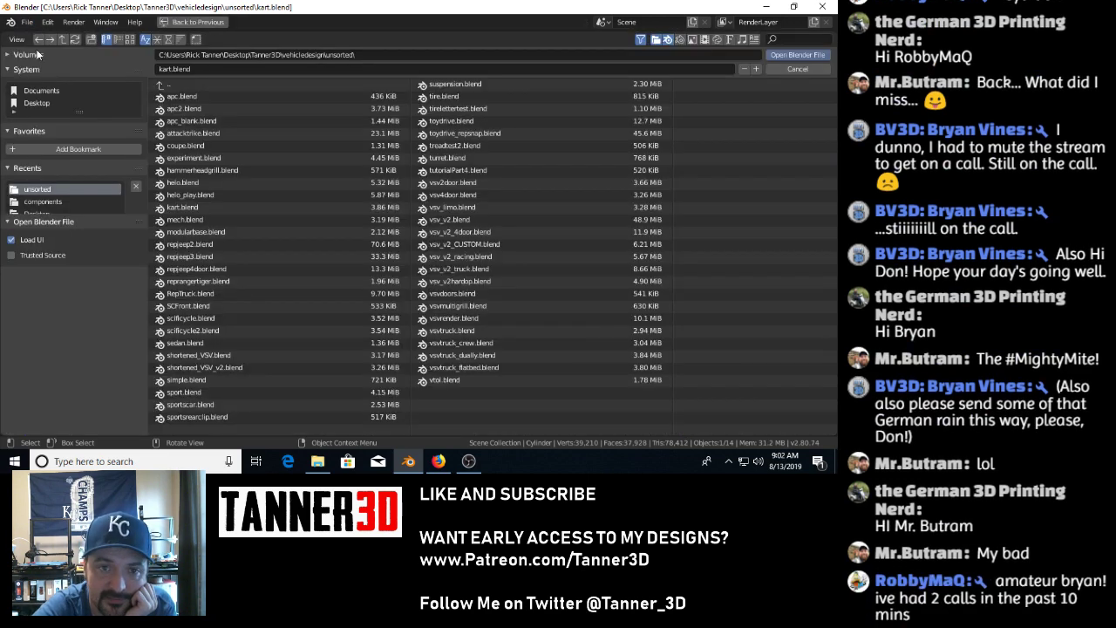
double_click(258, 407)
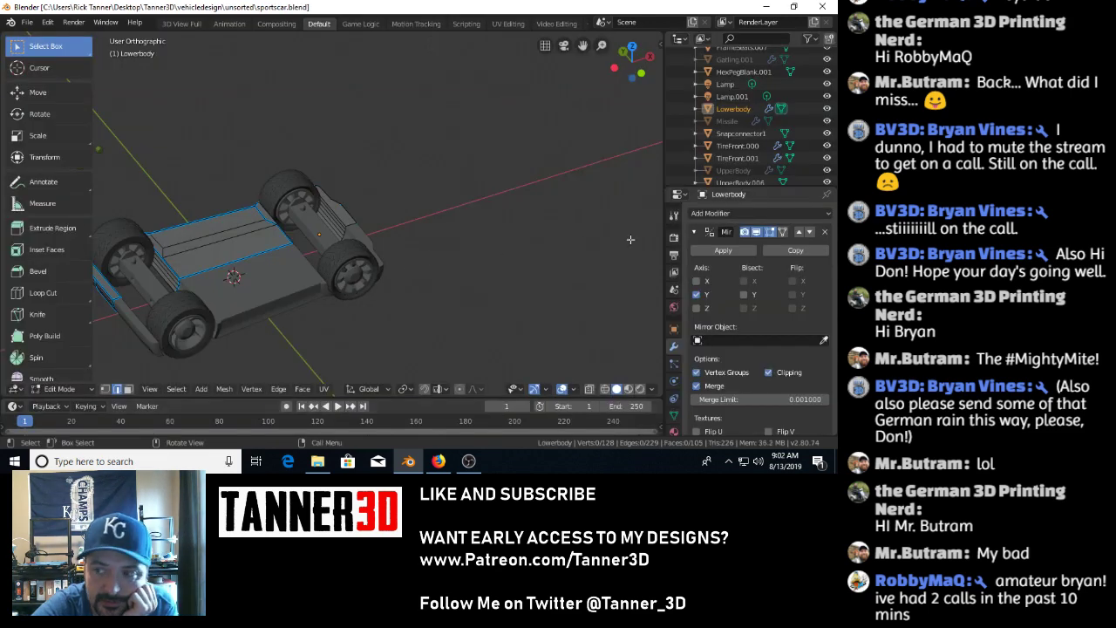
Switch the car back to Object Mode and select UpperBody in the Outliner.
scroll(771, 164, "down", 2)
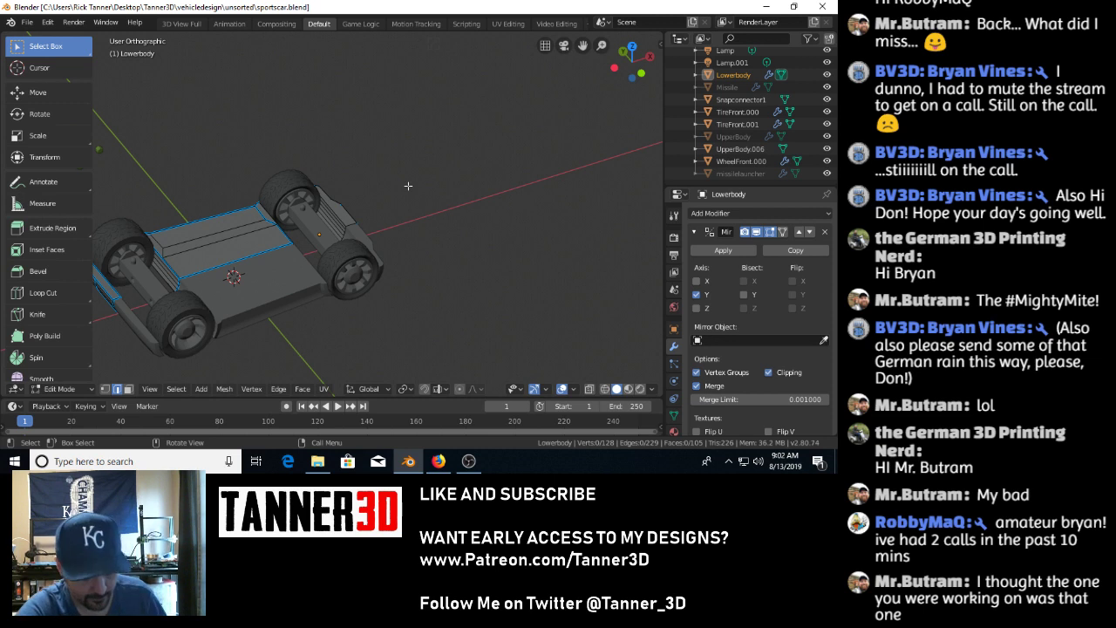
key("Tab")
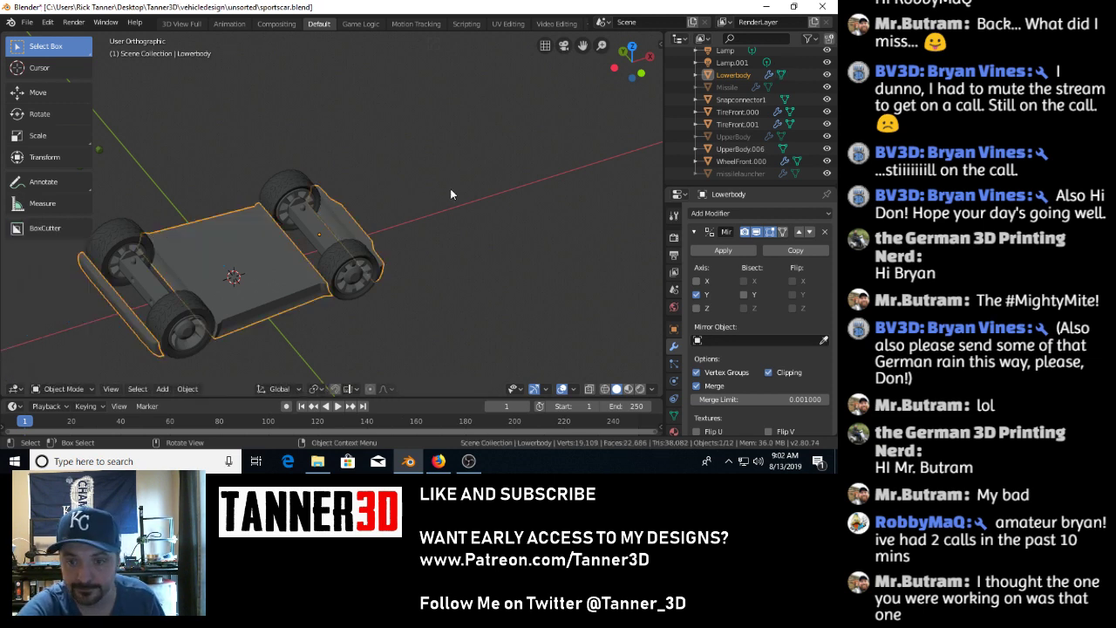
left_click(733, 136)
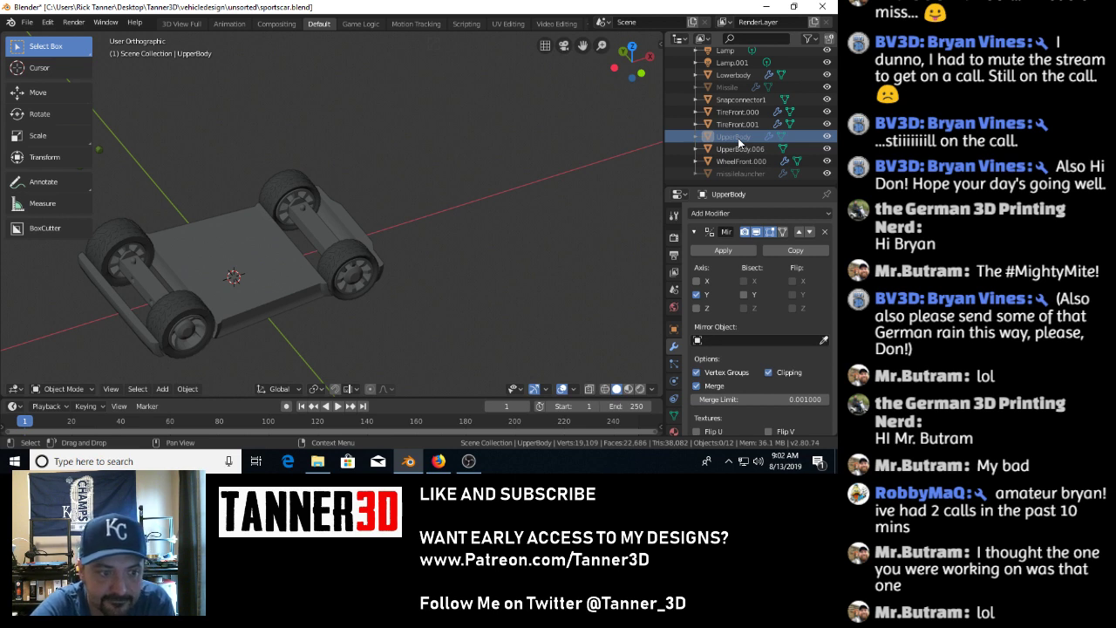
right_click(737, 140)
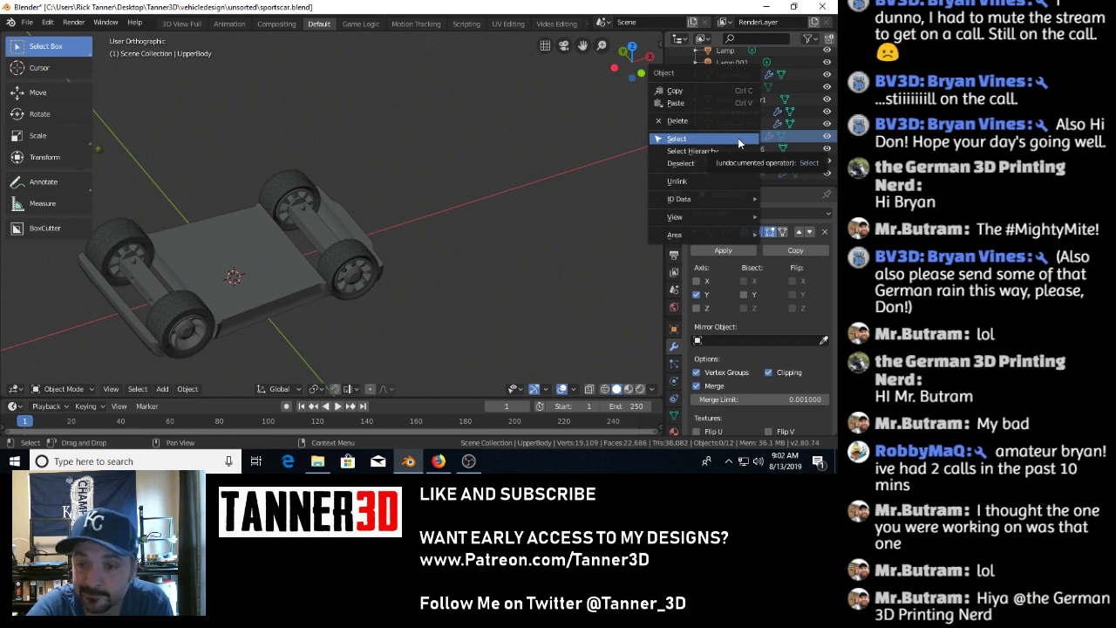
left_click(738, 137)
Render the scene twice with F12, returning to the 3D view each time.
key("F12")
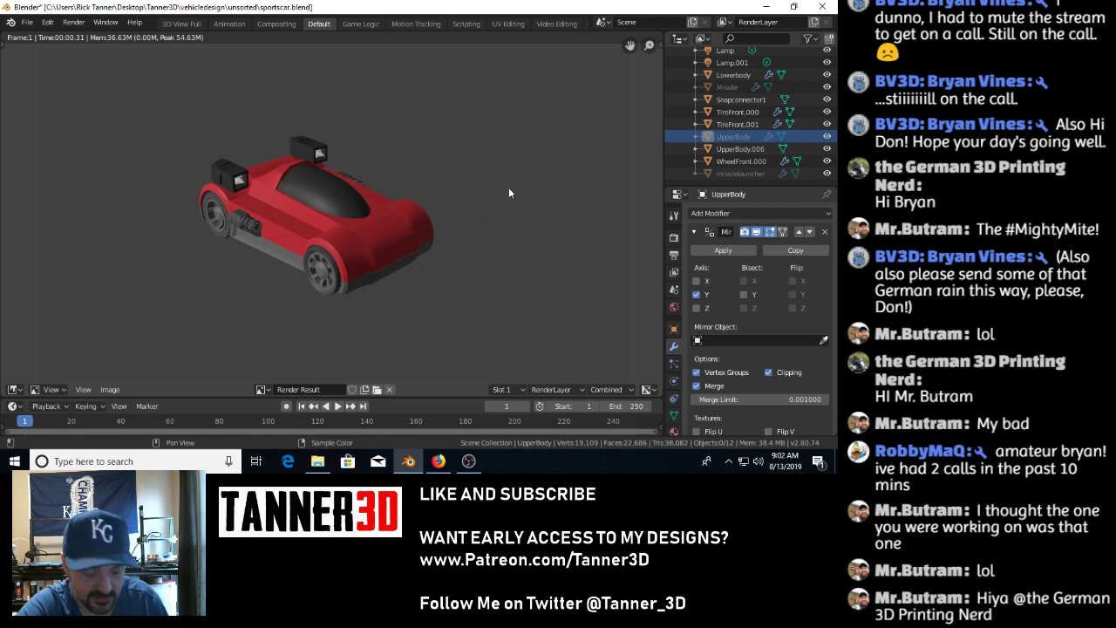
key("Escape")
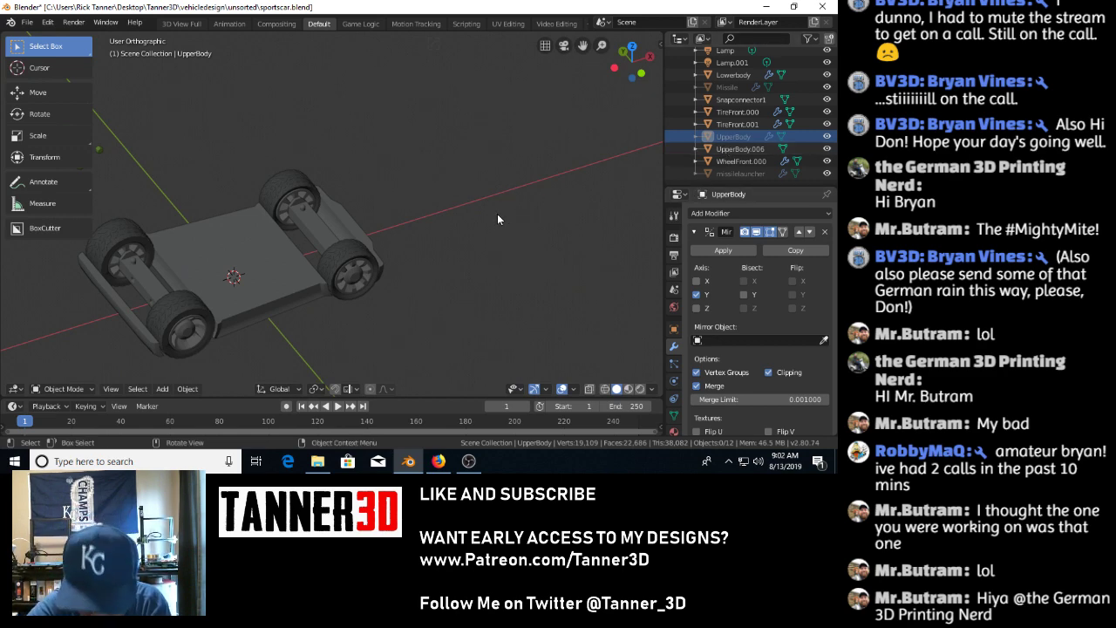
key("F12")
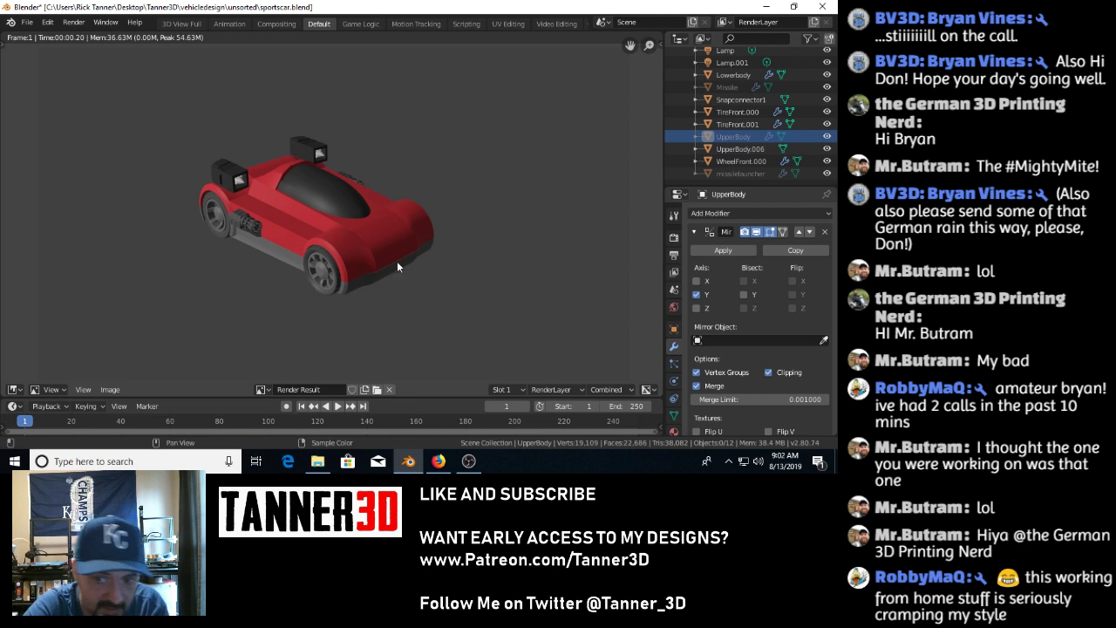
key("Escape")
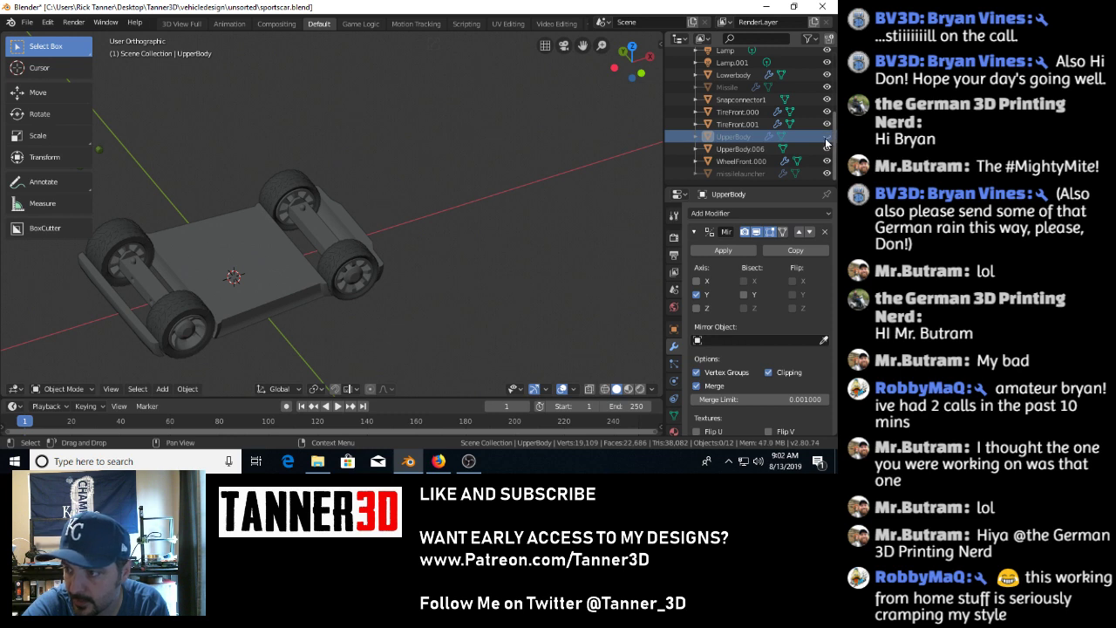
Expand UpperBody to list its Torus mesh and Modifiers, then view its context menu.
left_click(697, 137)
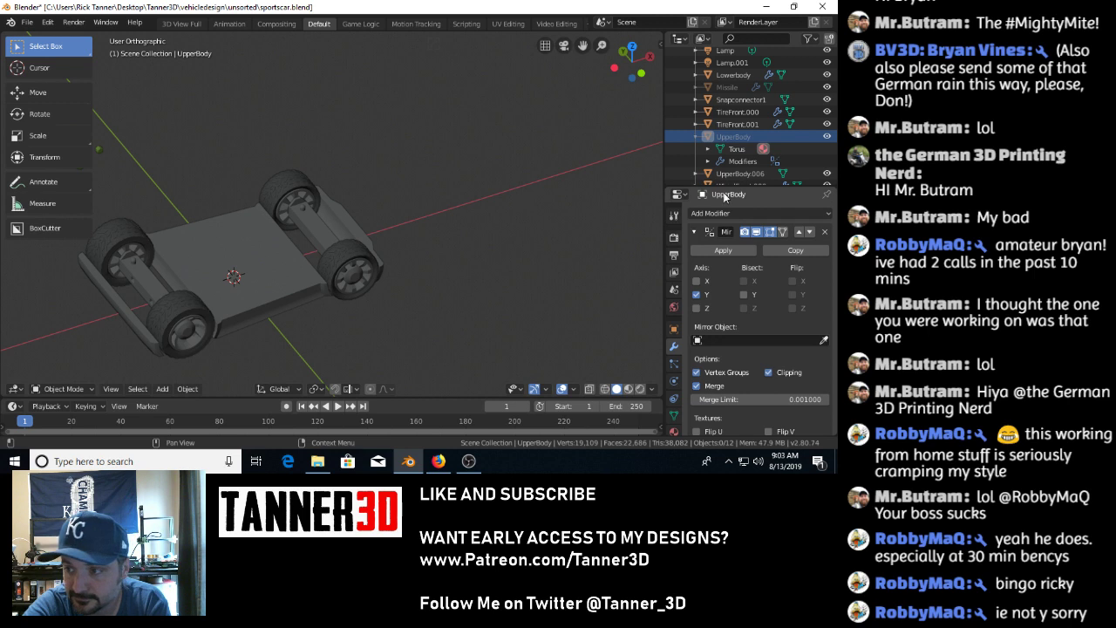
right_click(747, 146)
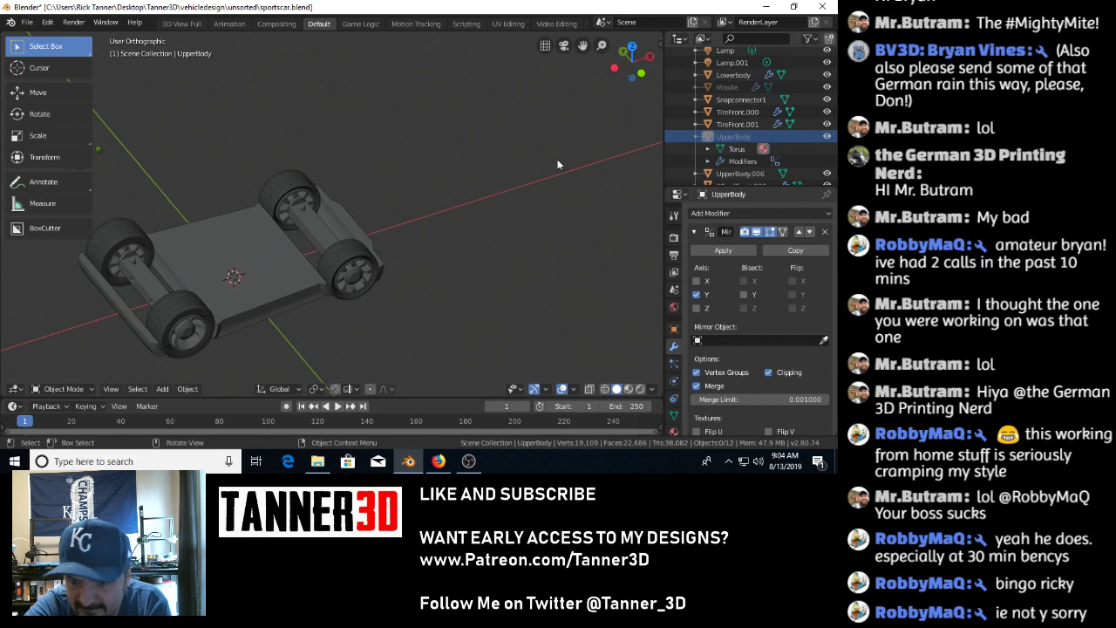
left_click(434, 469)
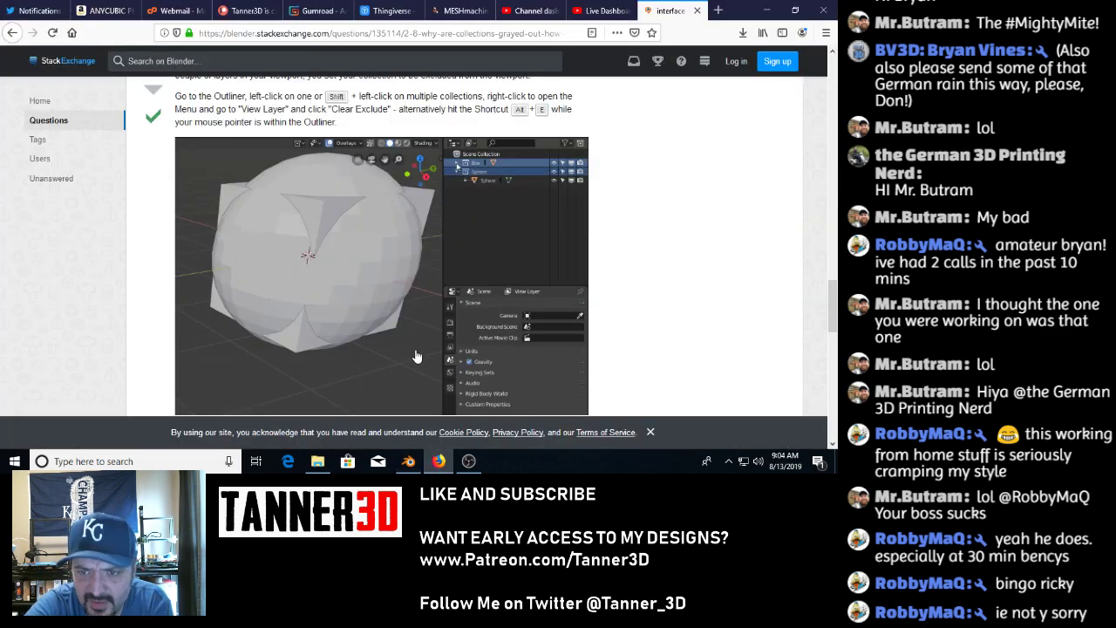
scroll(416, 350, "down", 5)
scroll(416, 350, "down", 1)
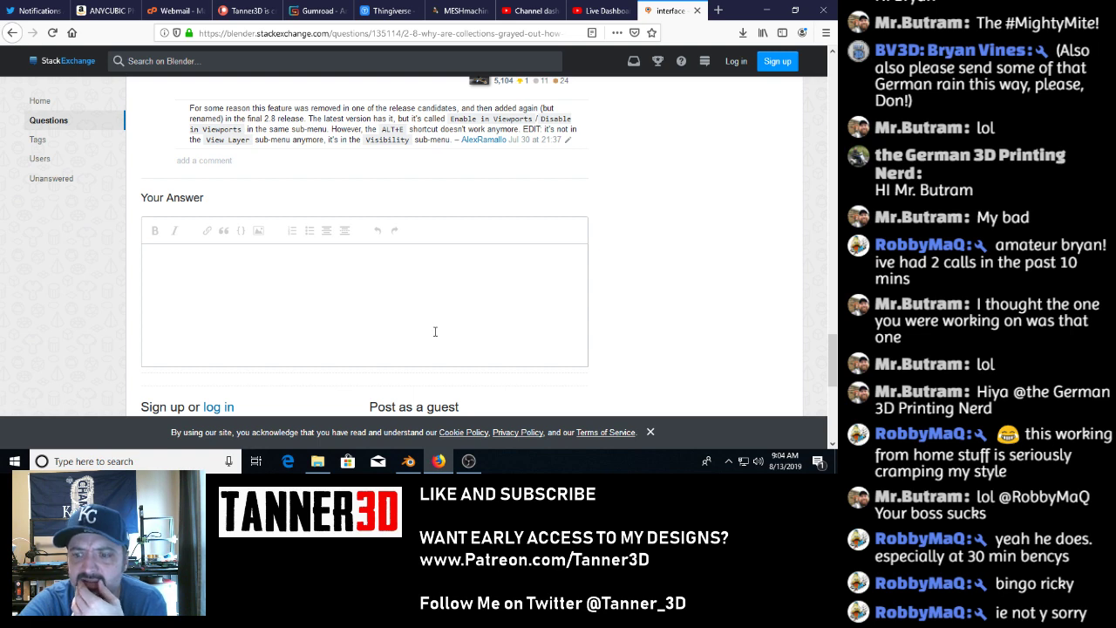
left_click(408, 460)
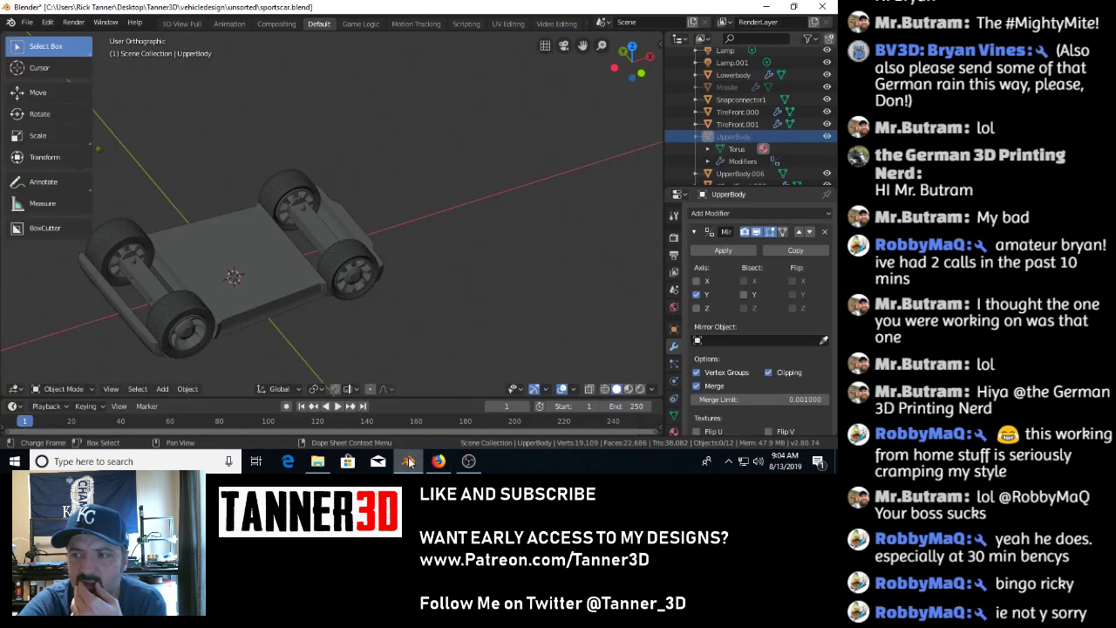
Run Show All Inside on Collection 1, then reopen its menu for viewport visibility.
right_click(738, 142)
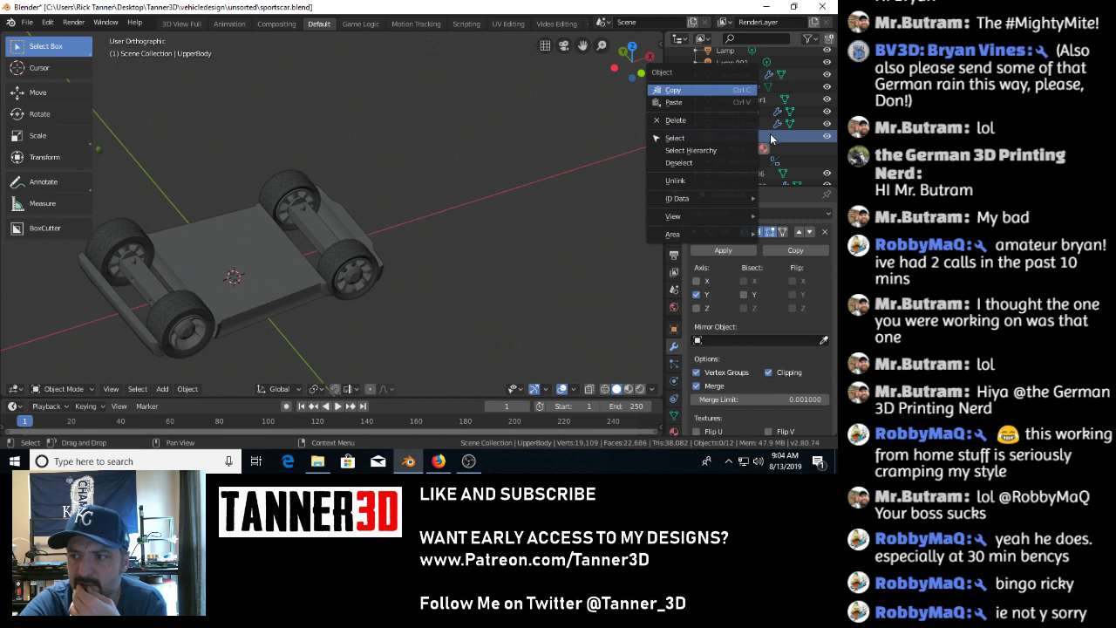
scroll(805, 128, "up", 5)
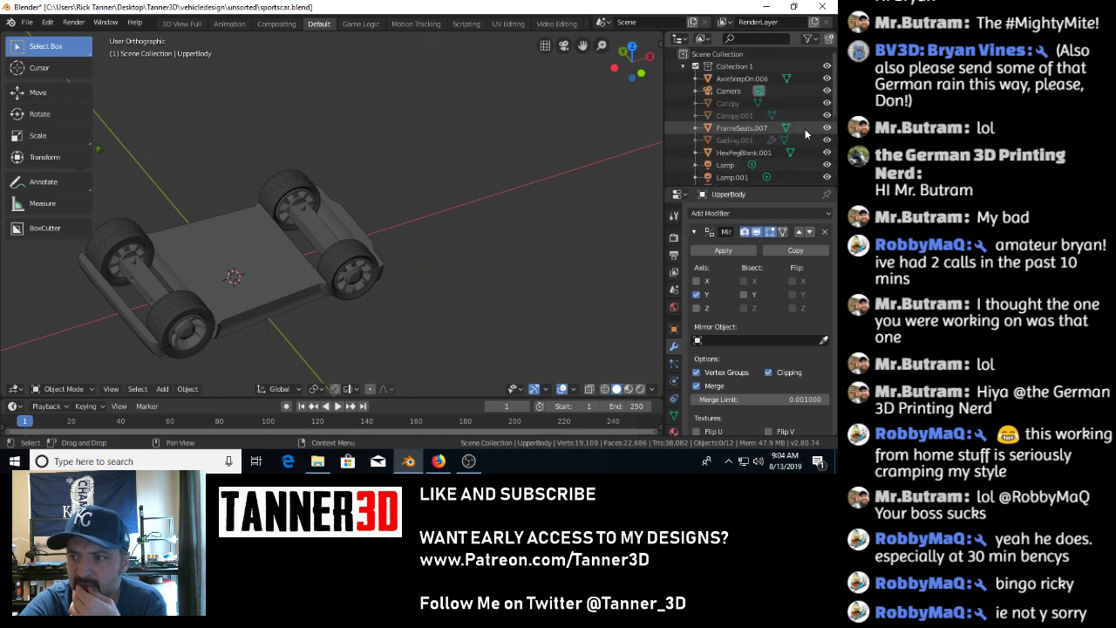
right_click(733, 67)
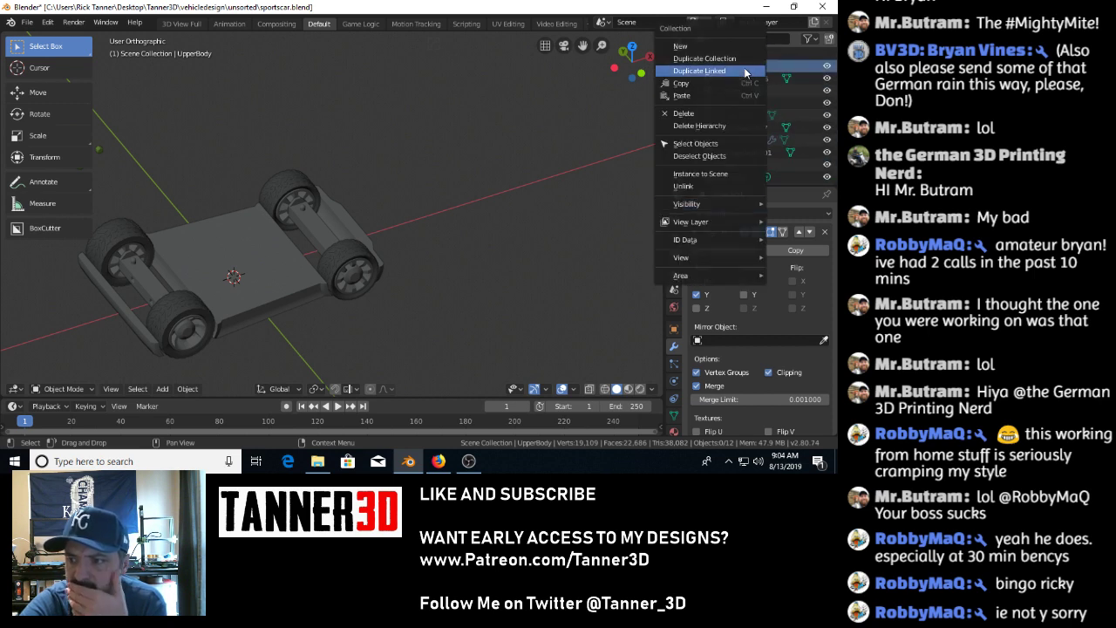
mouse_move(724, 204)
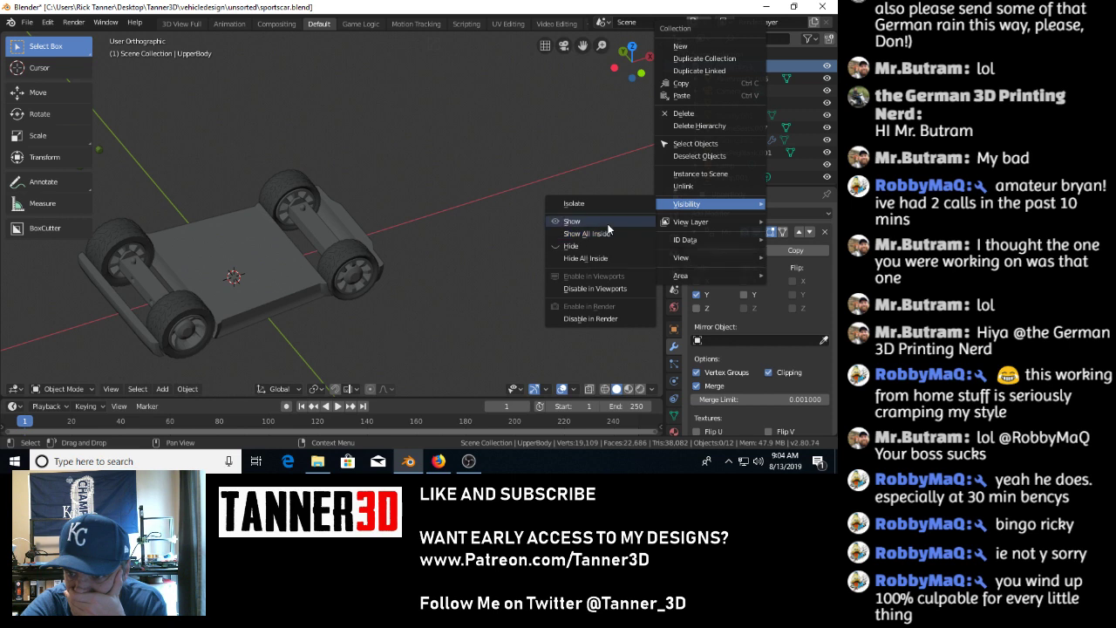
left_click(608, 234)
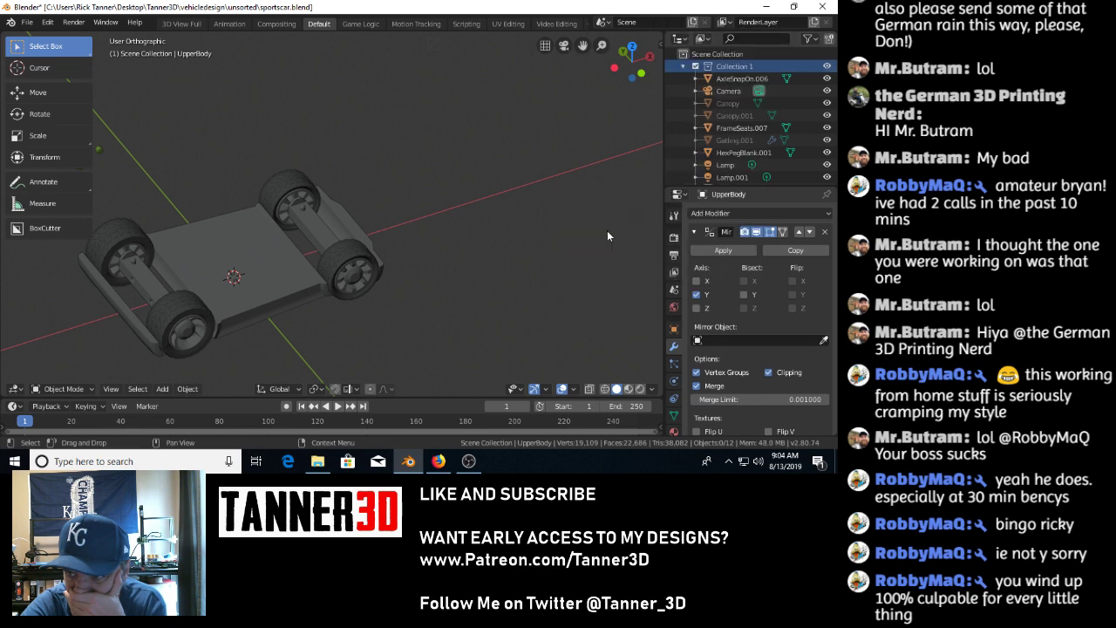
scroll(603, 233, "down", 4)
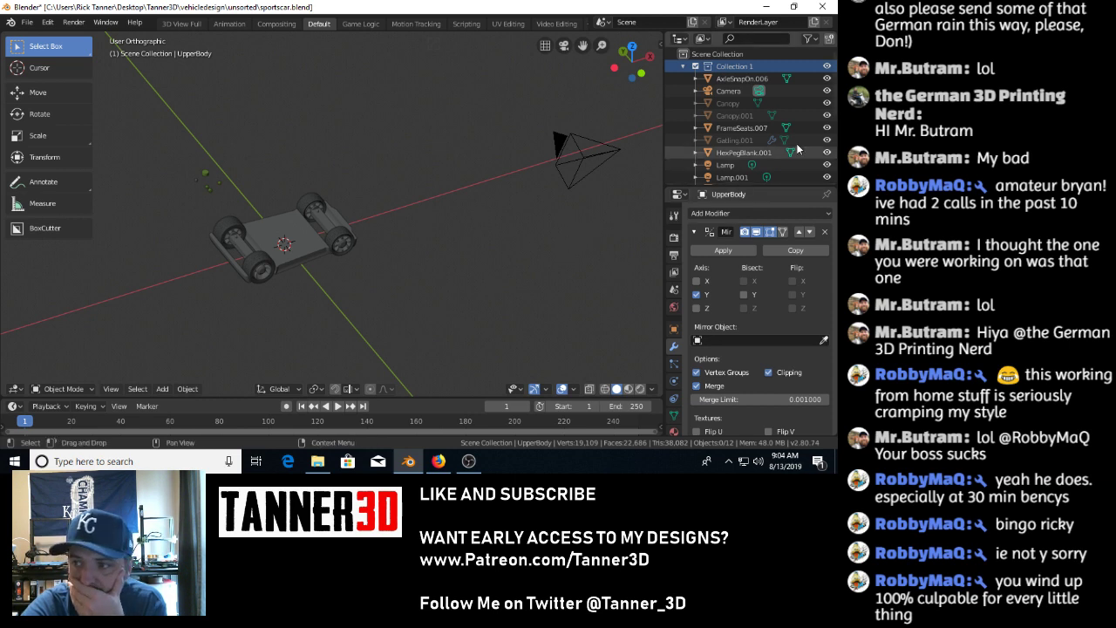
right_click(747, 67)
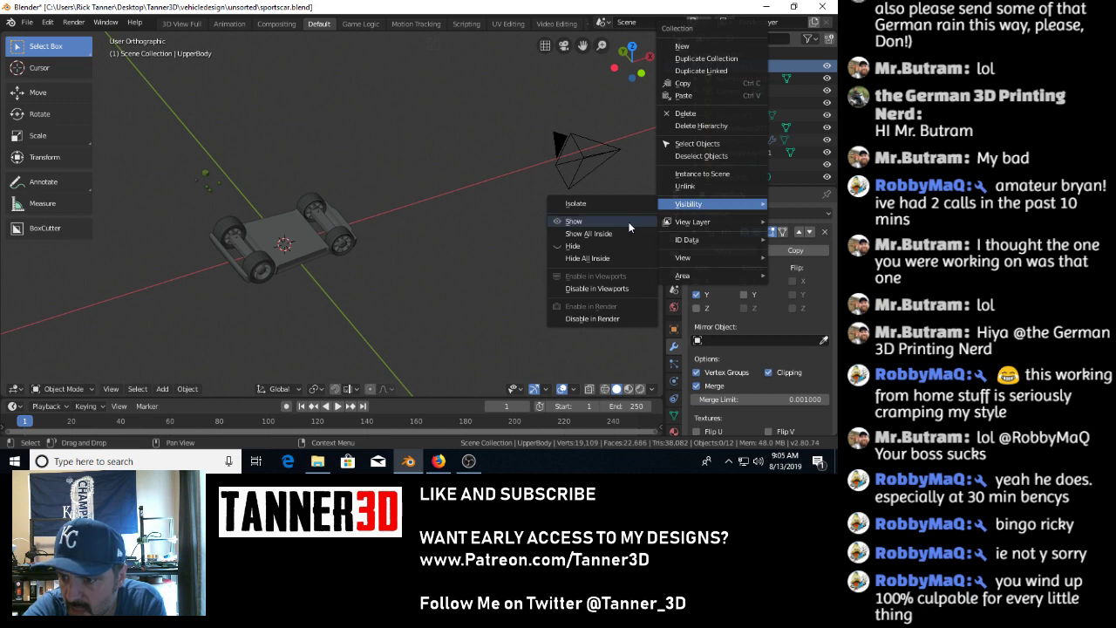
Disable Collection 1 in viewports, then enable it again so the car returns.
left_click(599, 287)
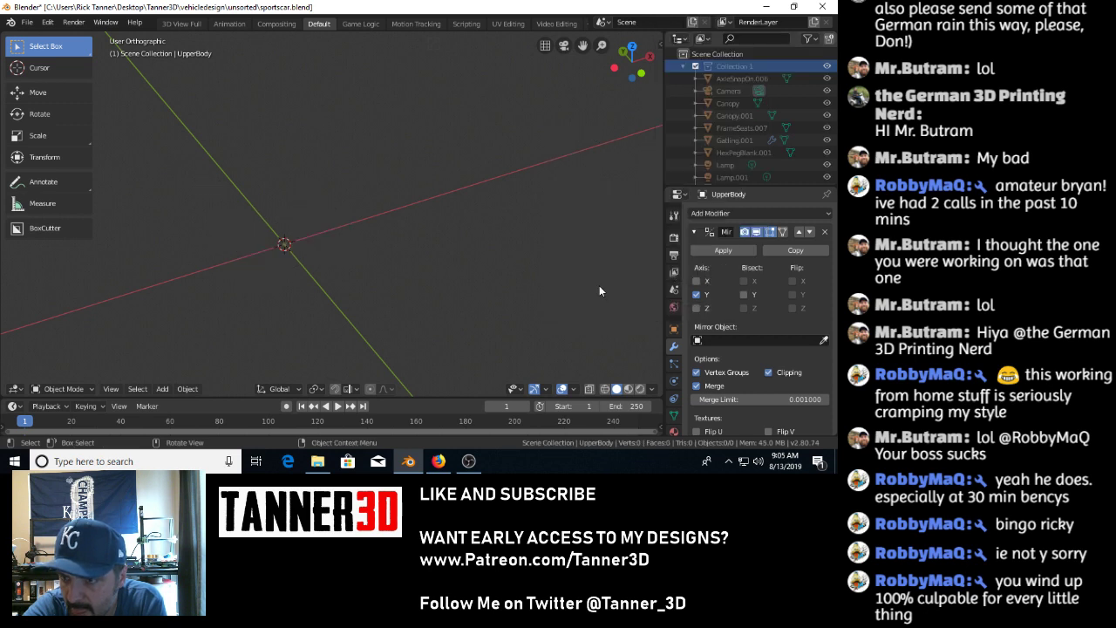
right_click(721, 69)
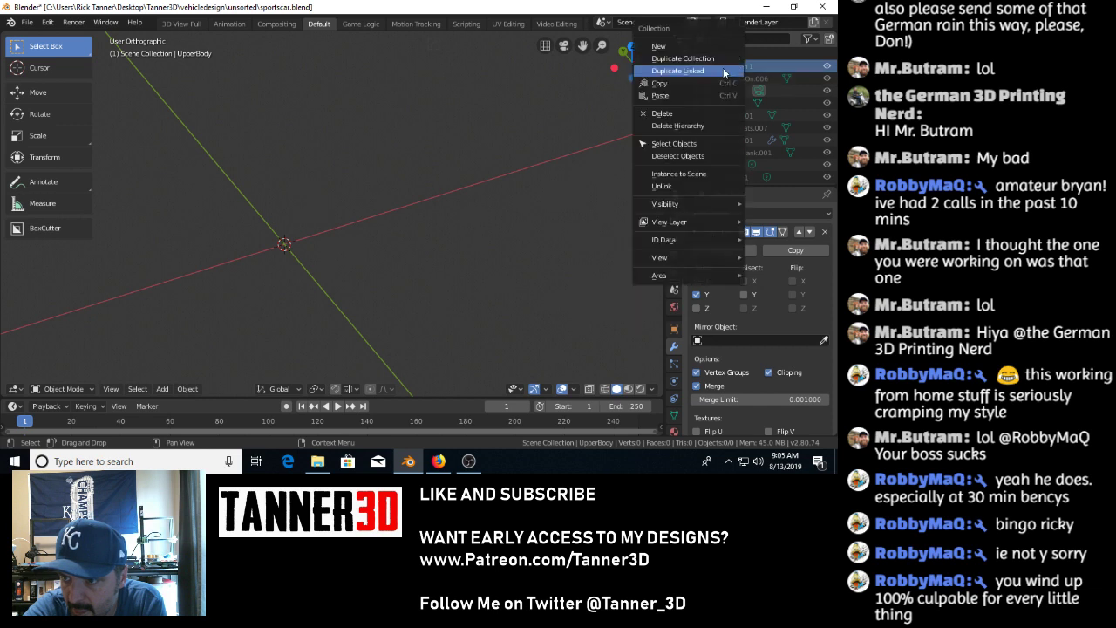
mouse_move(675, 204)
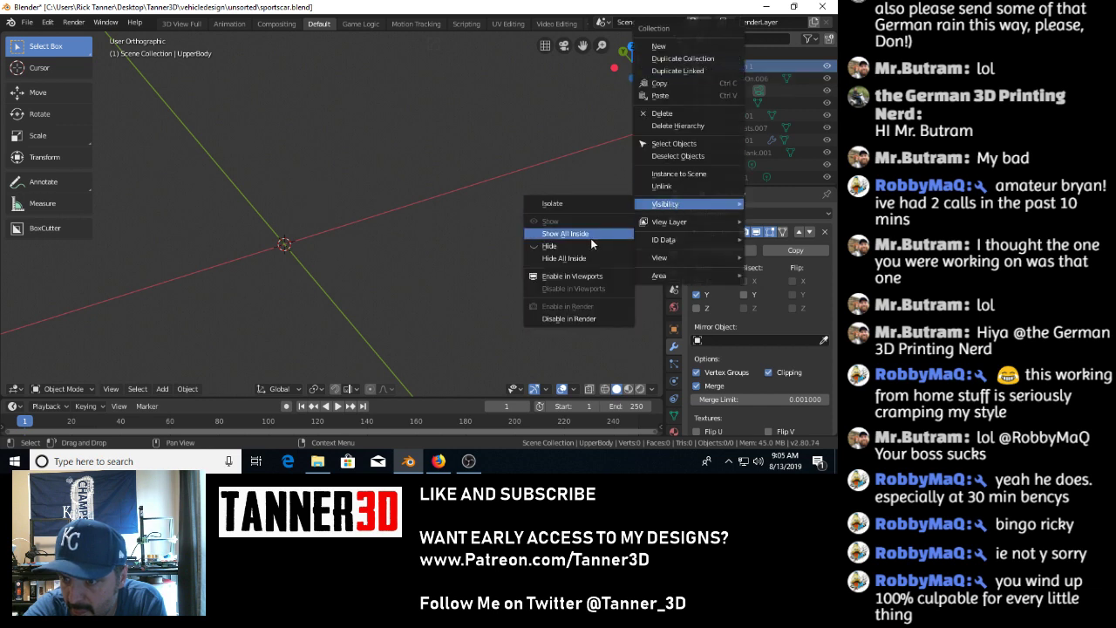
left_click(582, 275)
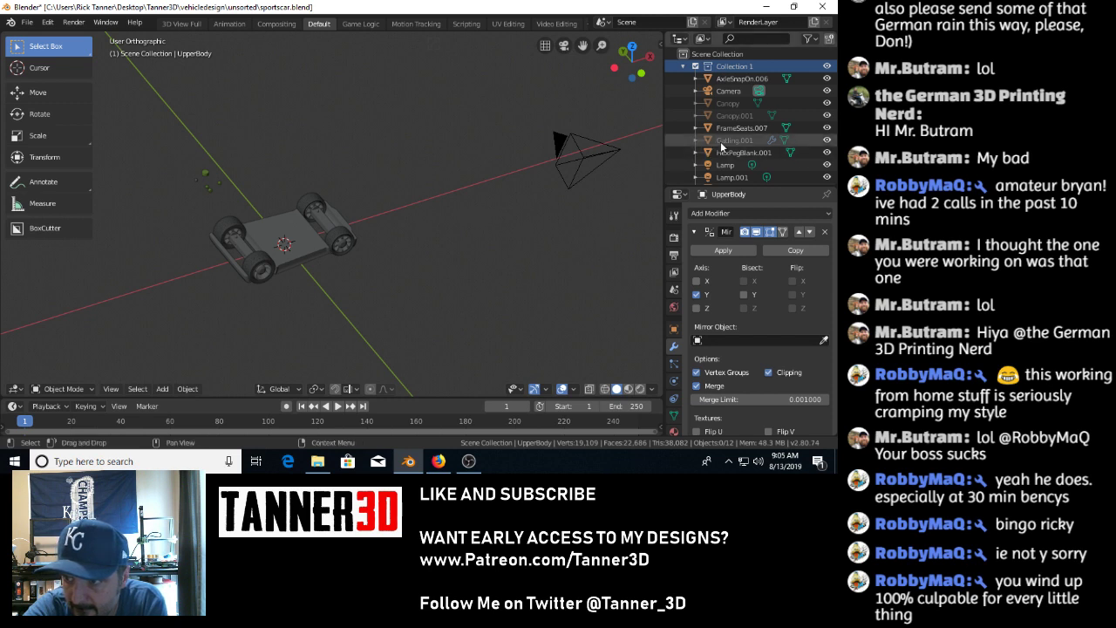
Select UpperBody in the Outliner and copy it with Ctrl+C.
scroll(722, 146, "down", 4)
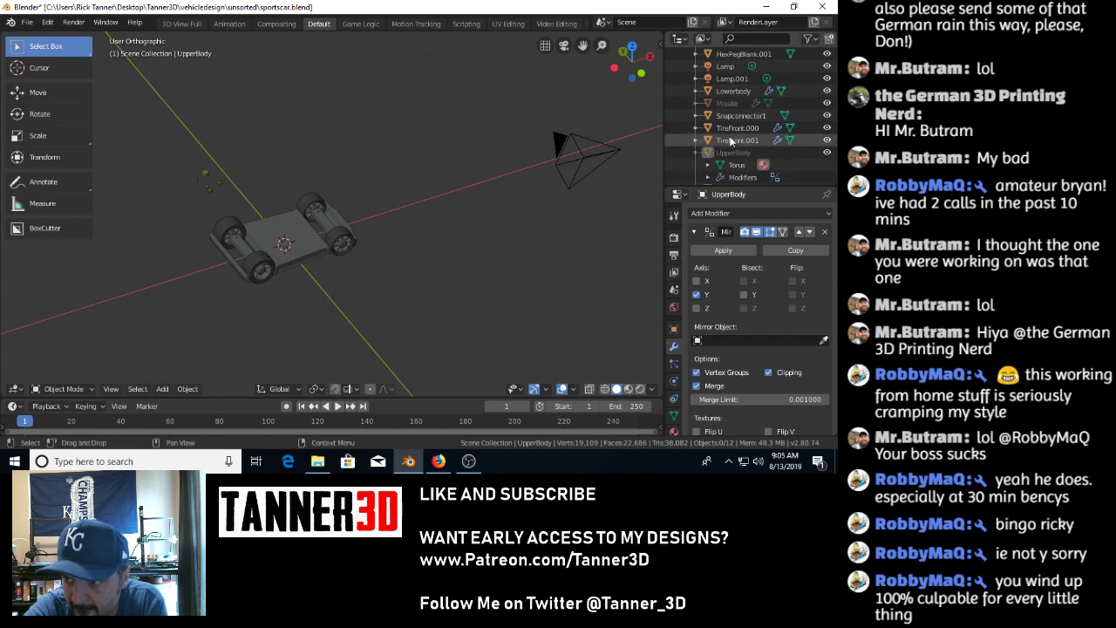
left_click(733, 153)
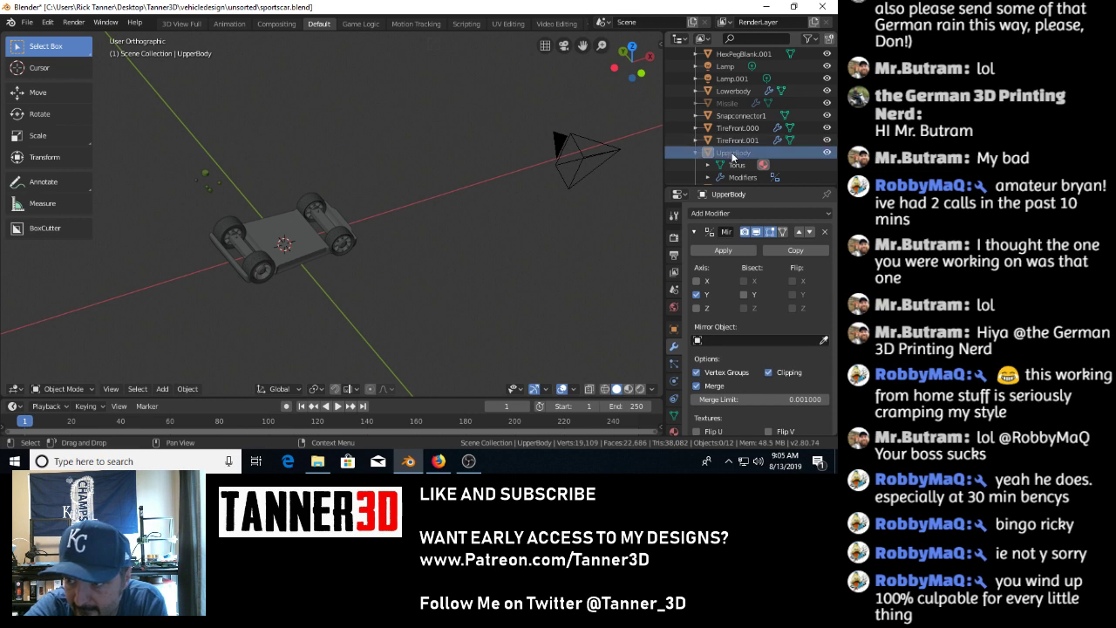
right_click(734, 157)
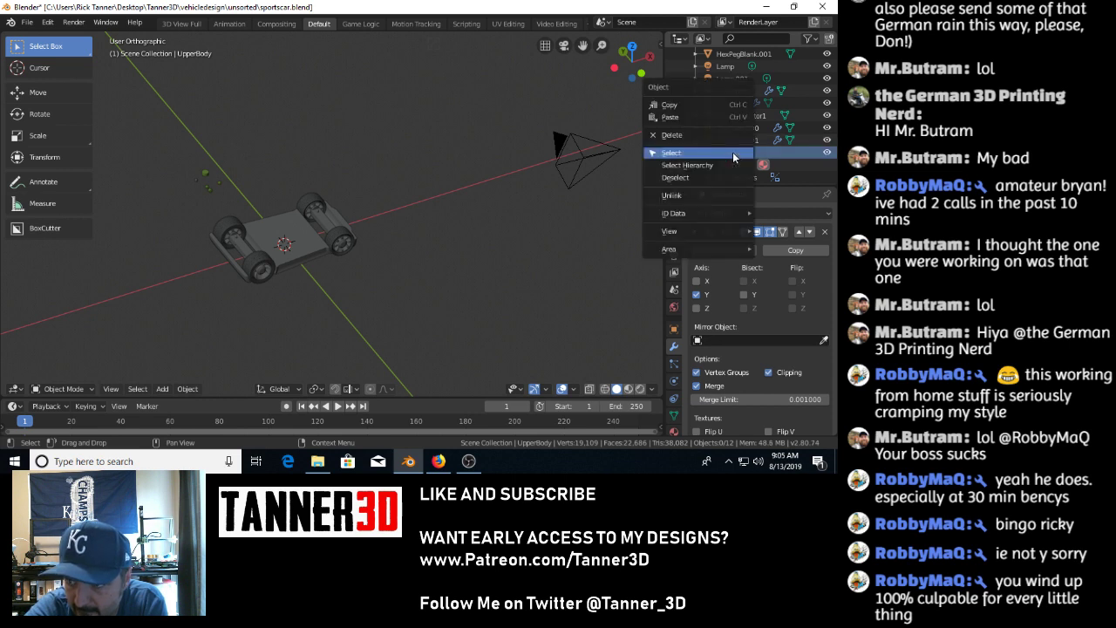
key("Escape")
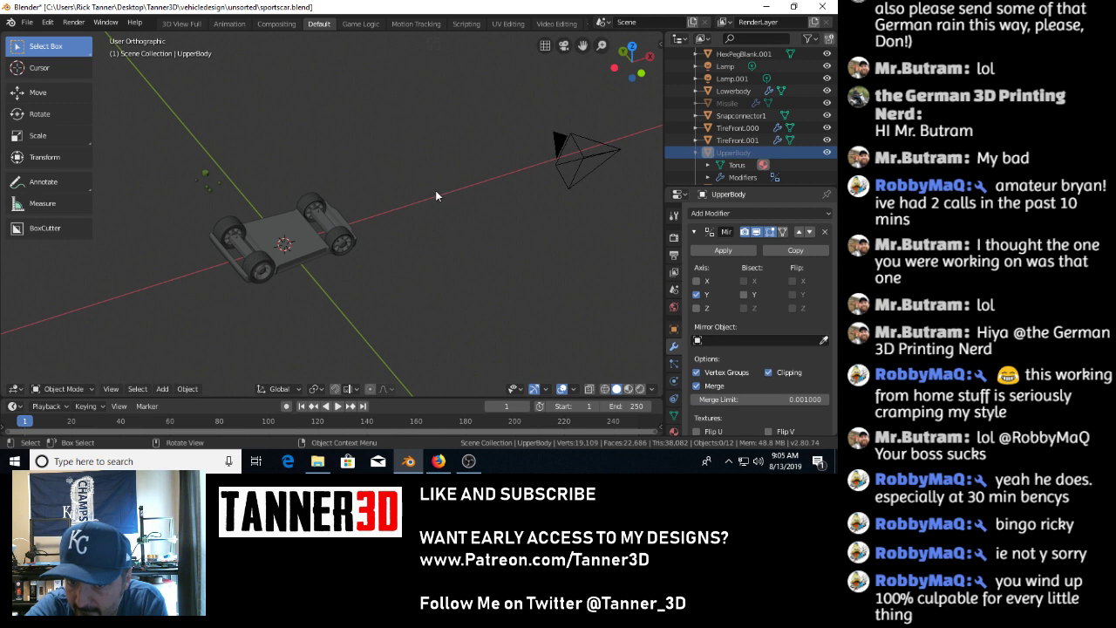
key("ctrl+c")
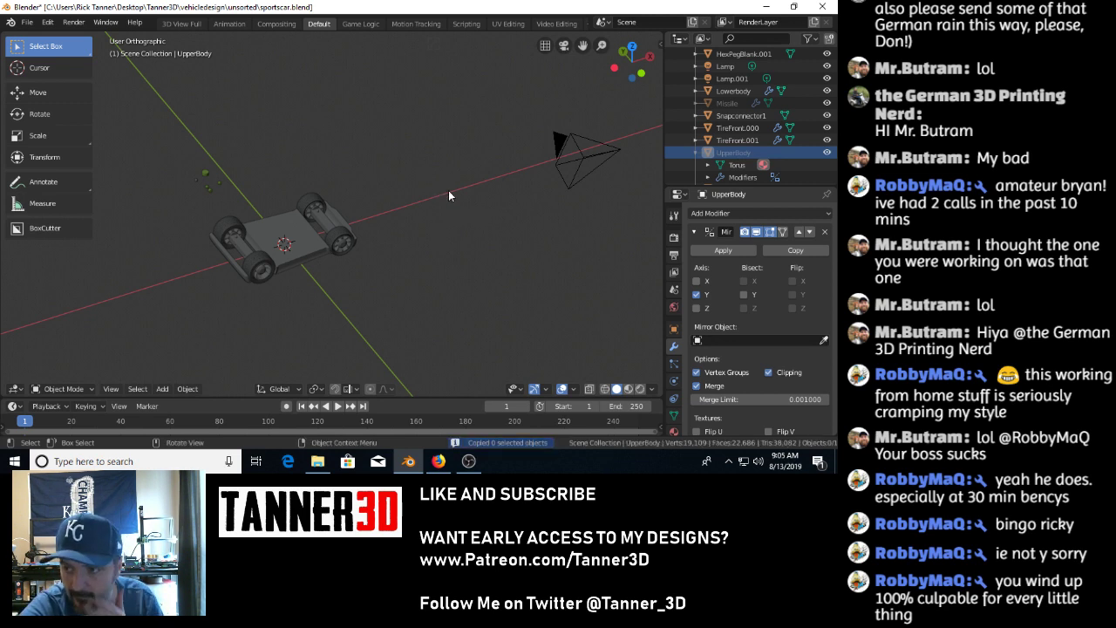
Copy UpperBody's ID data and paste it as UpperBody.006 with Ctrl+V.
right_click(723, 160)
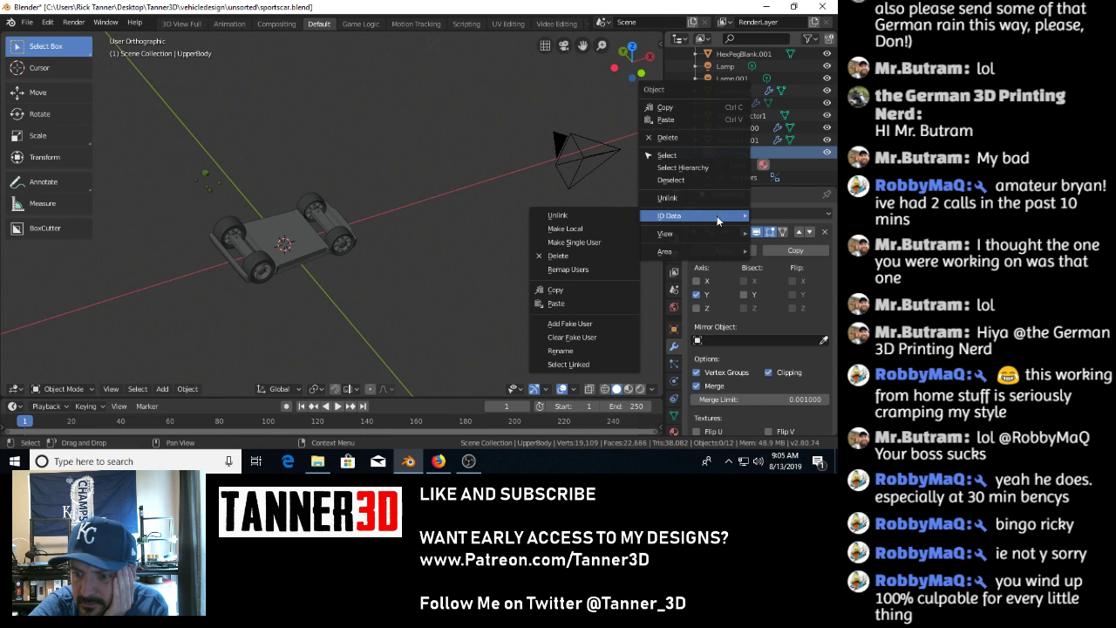
left_click(558, 289)
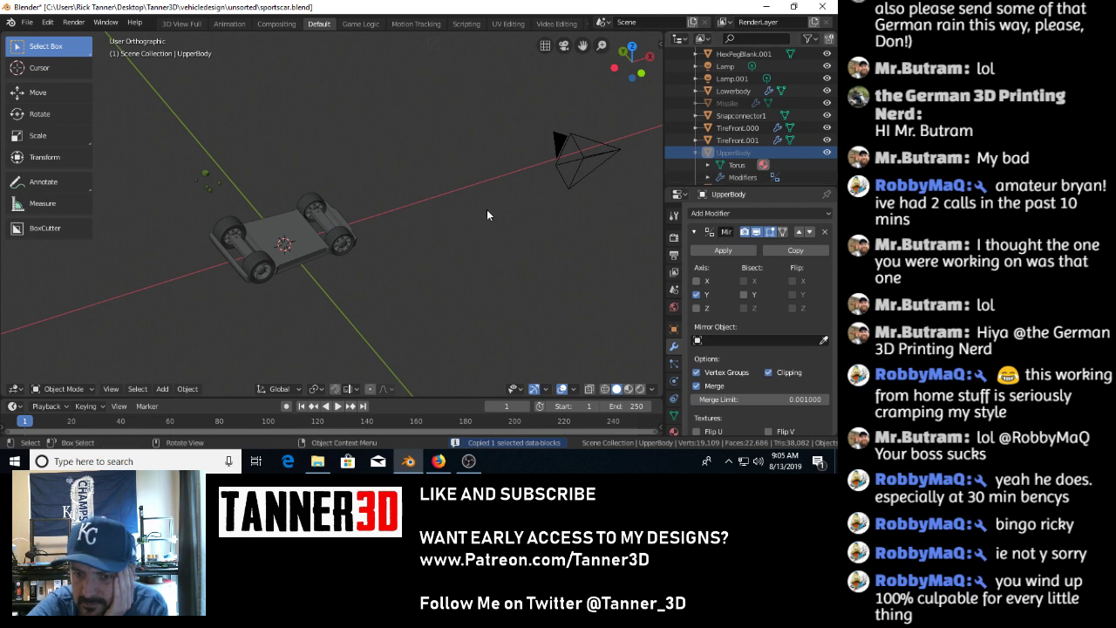
key("ctrl+v")
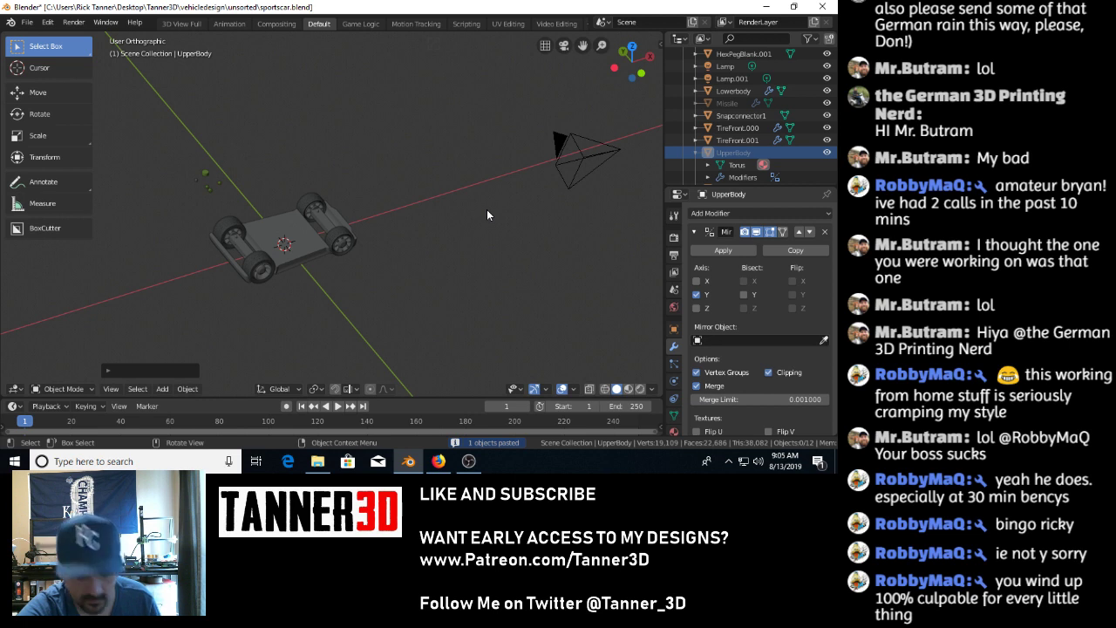
key("ctrl")
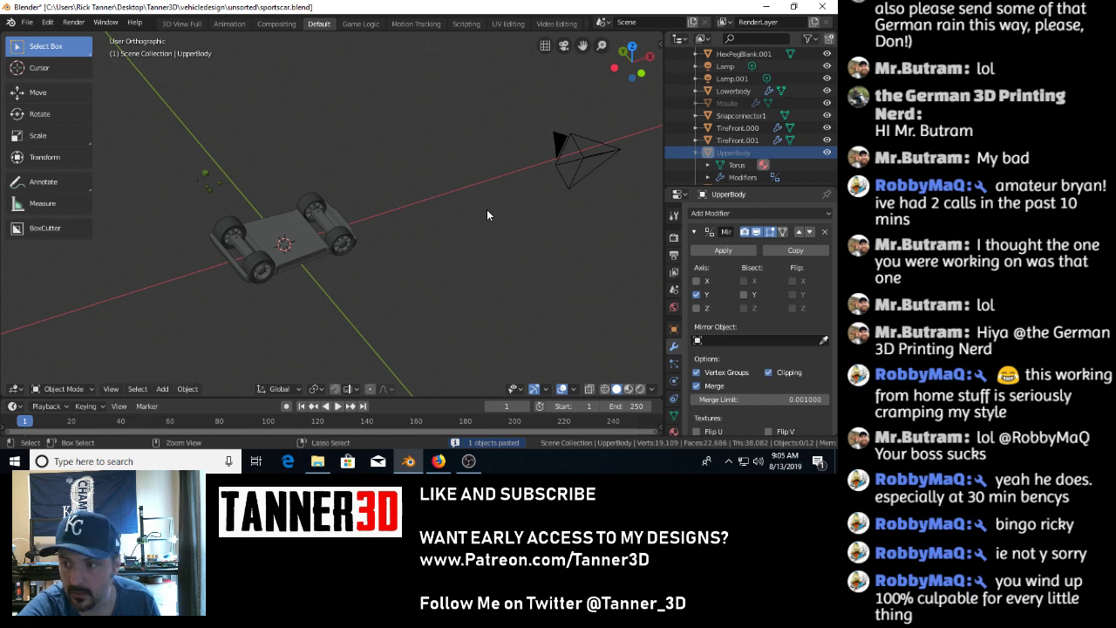
right_click(746, 158)
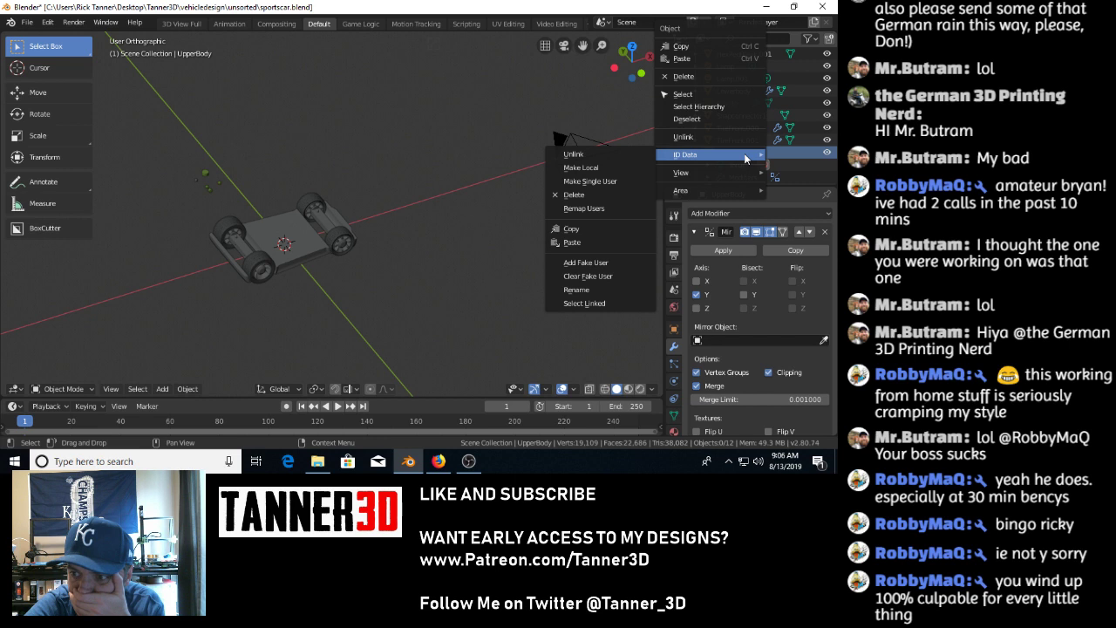
key("Escape")
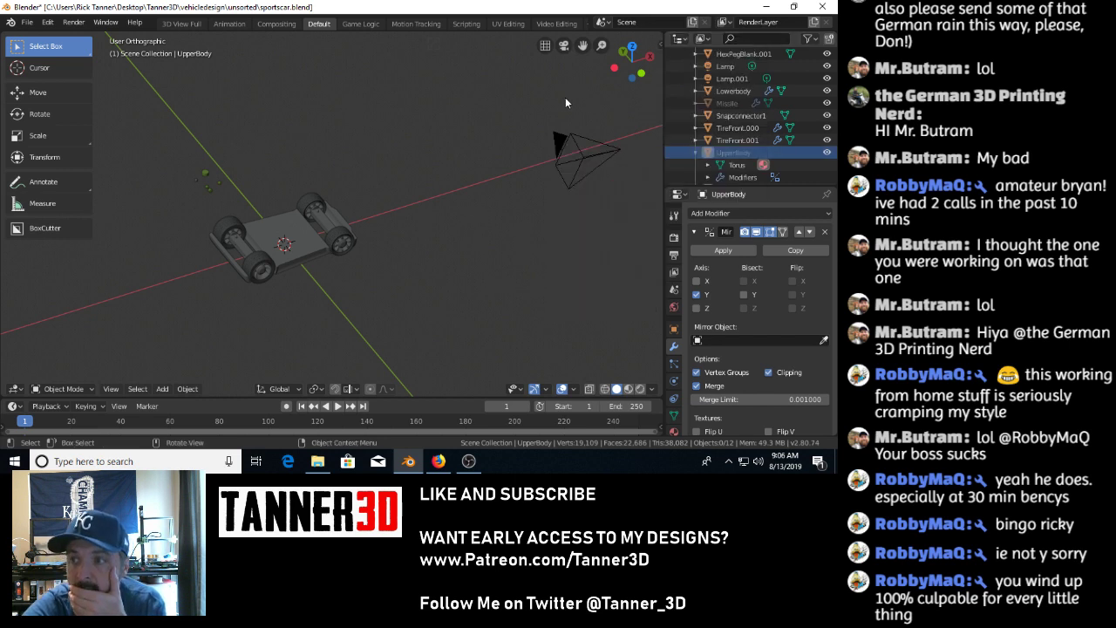
Exclude Collection 1 from the view layer and include it again.
scroll(724, 126, "up", 2)
scroll(724, 127, "up", 3)
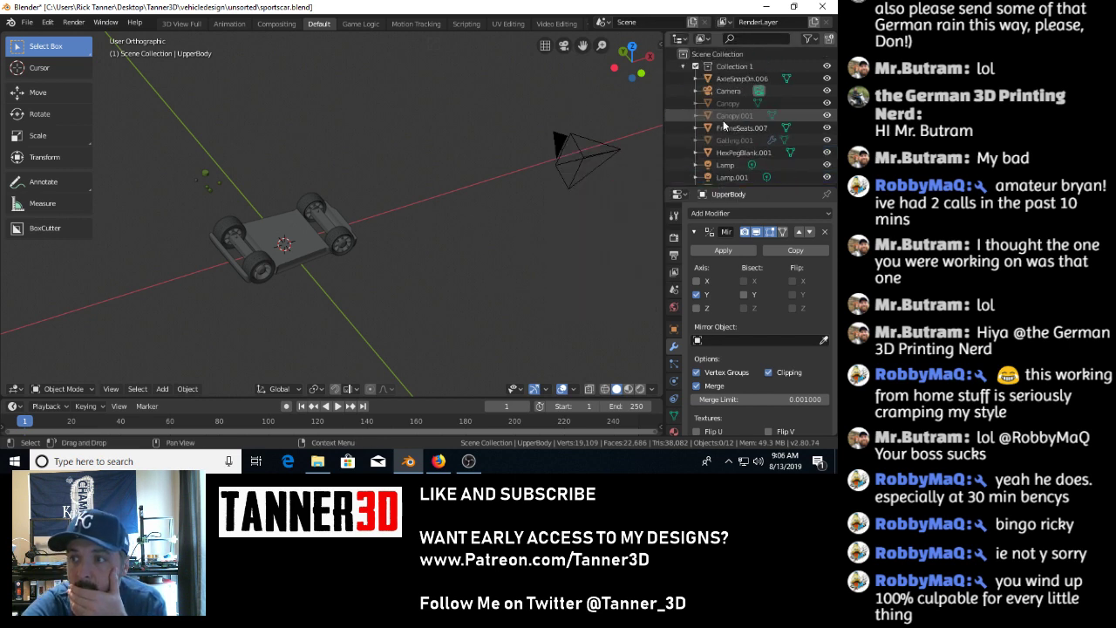
left_click(696, 67)
left_click(696, 66)
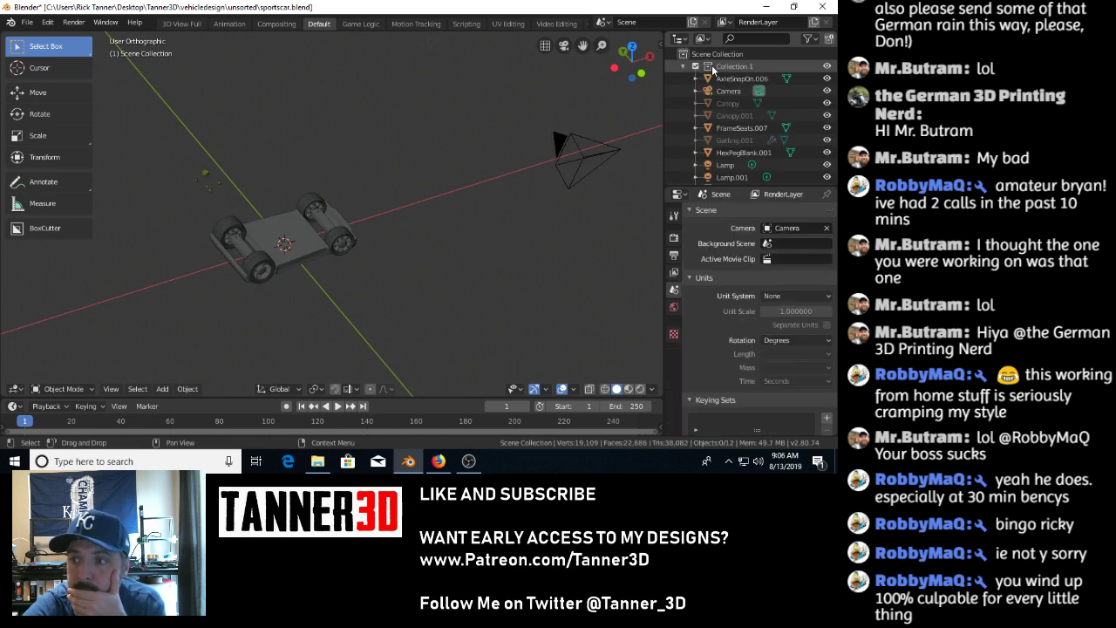
Hide All Inside then Show All Inside on Collection 1, and select UpperBody.
right_click(712, 68)
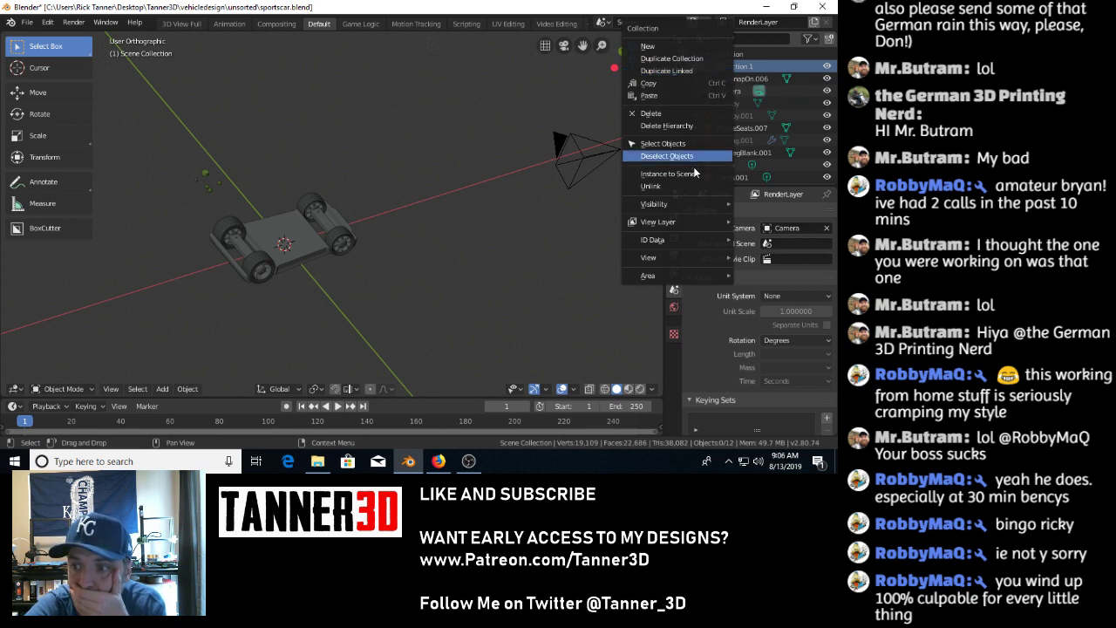
mouse_move(699, 204)
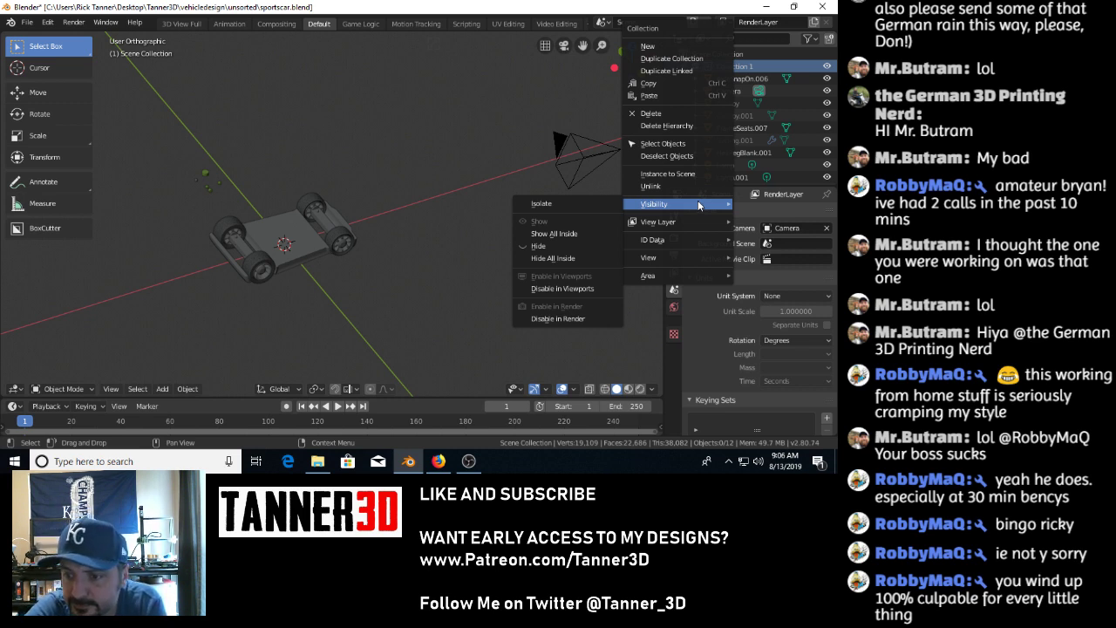
left_click(556, 258)
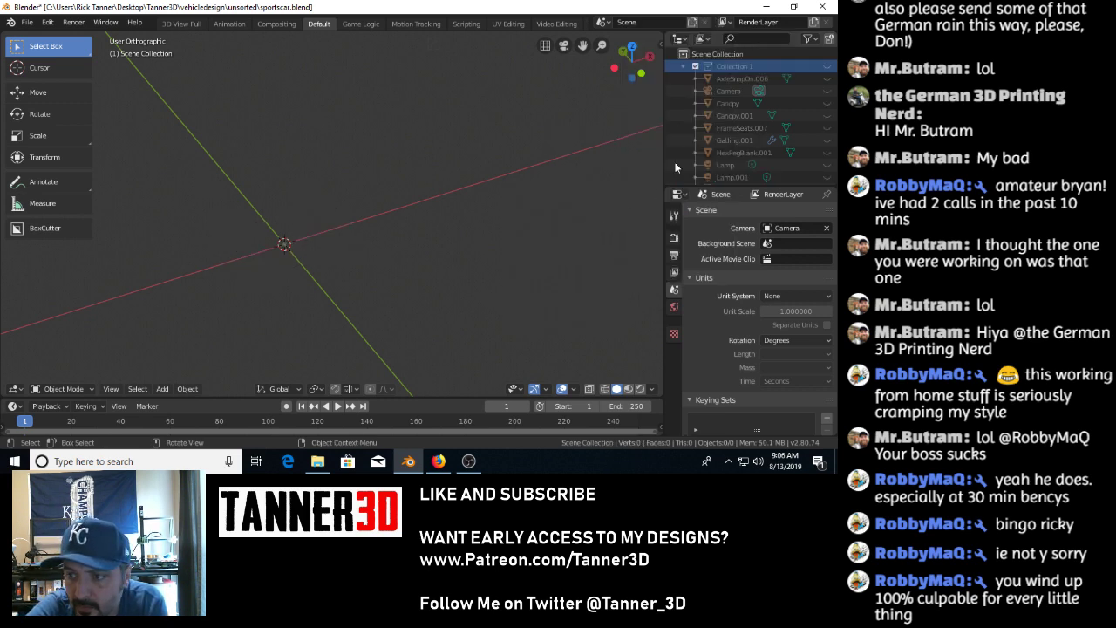
right_click(704, 67)
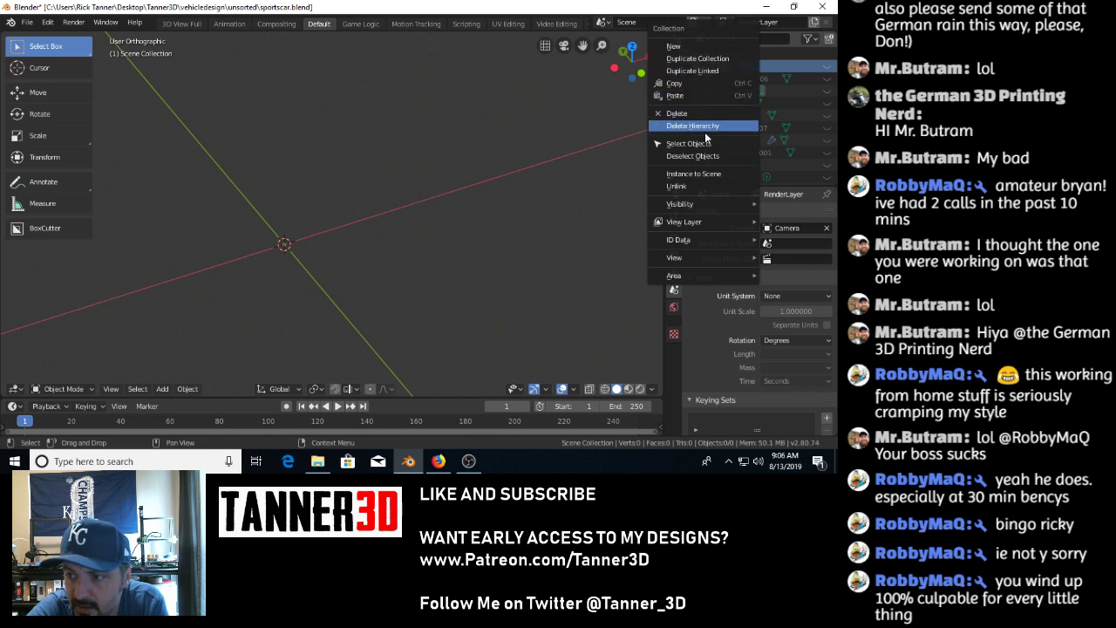
mouse_move(698, 204)
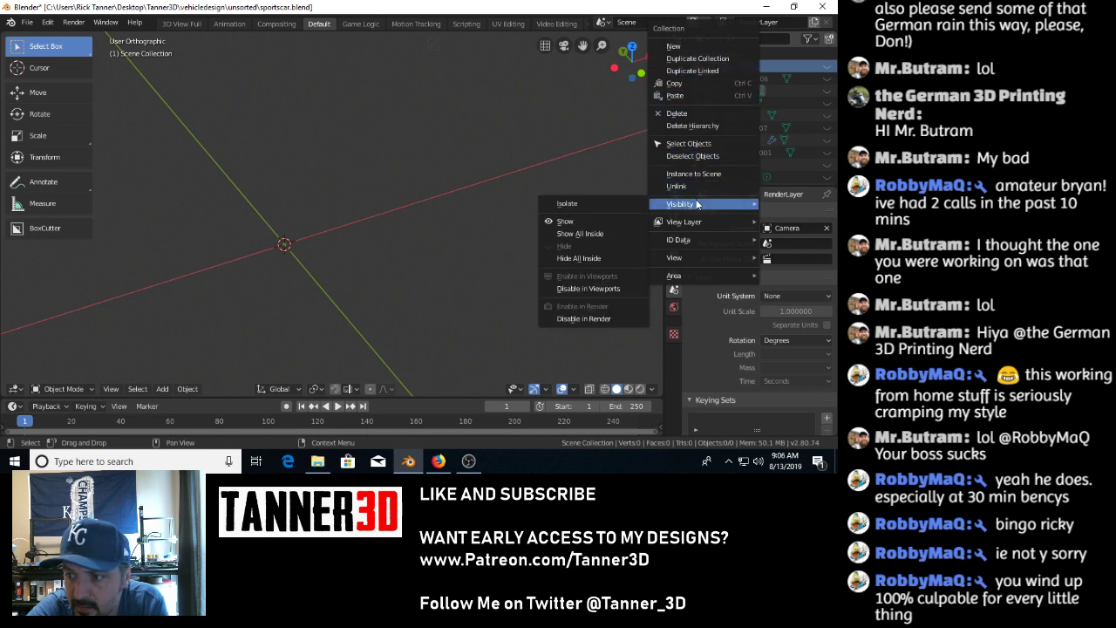
left_click(626, 229)
scroll(715, 157, "down", 10)
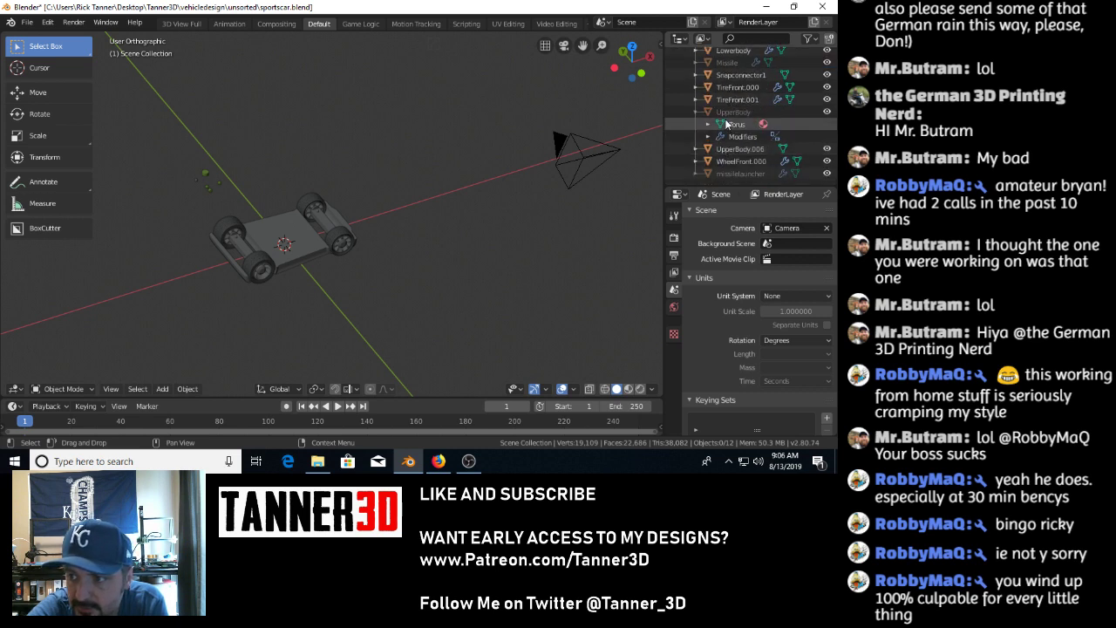
left_click(731, 112)
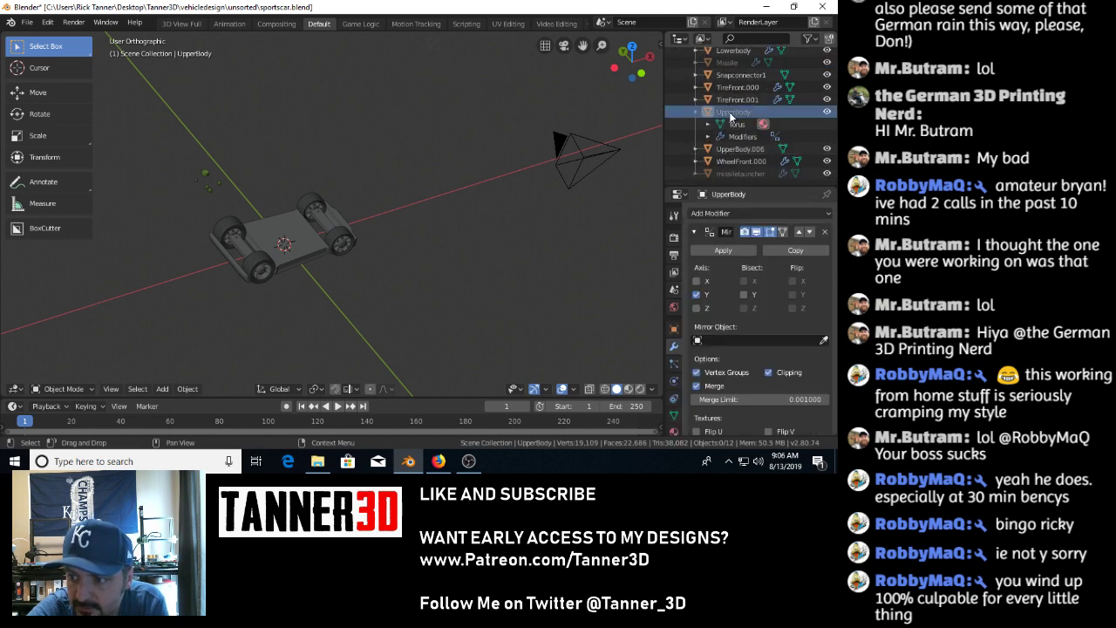
Step through UpperBody's particle, physics, object constraint and mesh data properties.
scroll(770, 297, "down", 2)
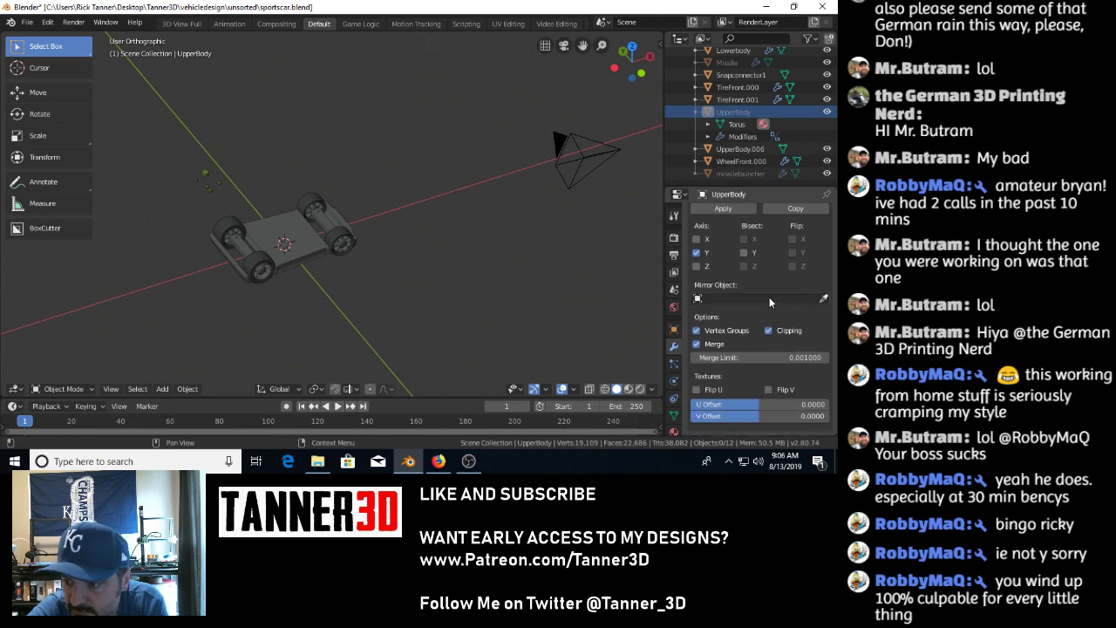
left_click(674, 366)
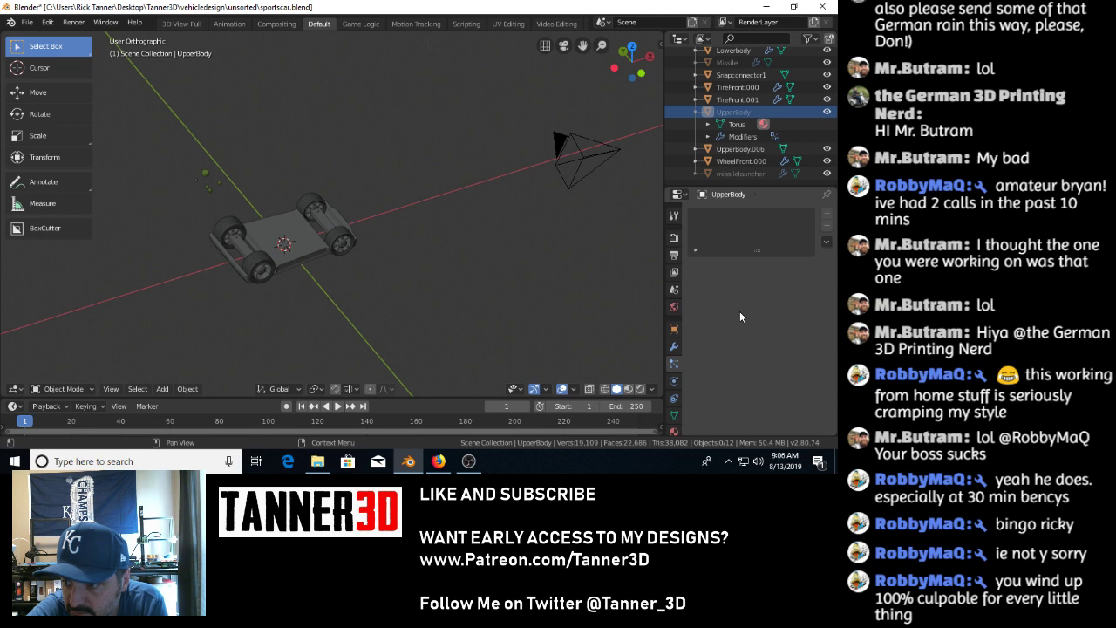
left_click(674, 381)
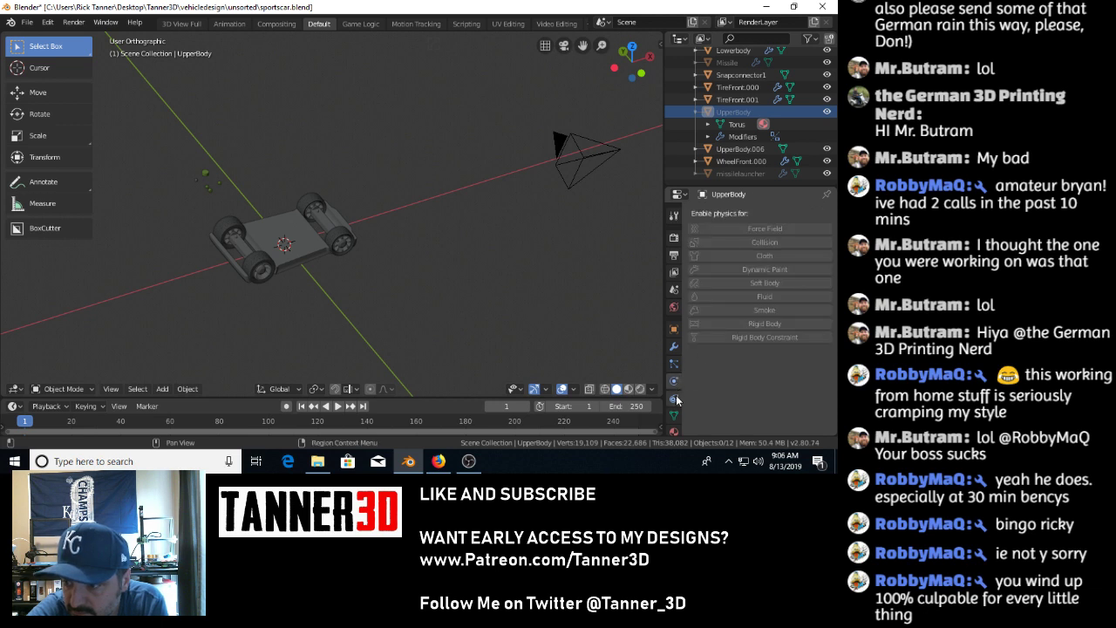
left_click(675, 398)
left_click(675, 417)
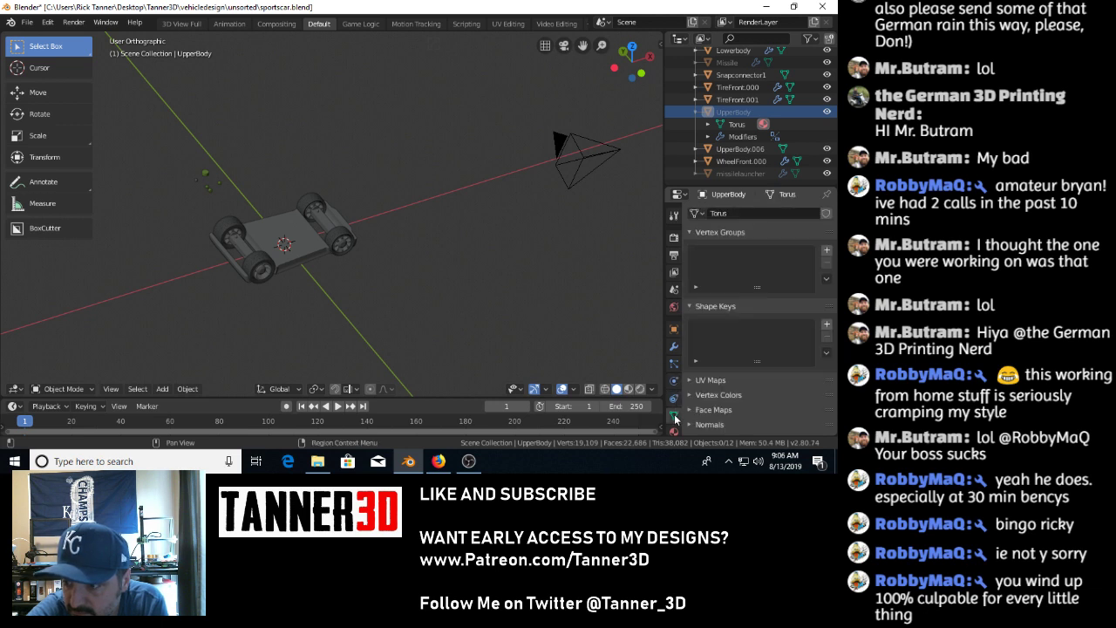
scroll(762, 302, "down", 2)
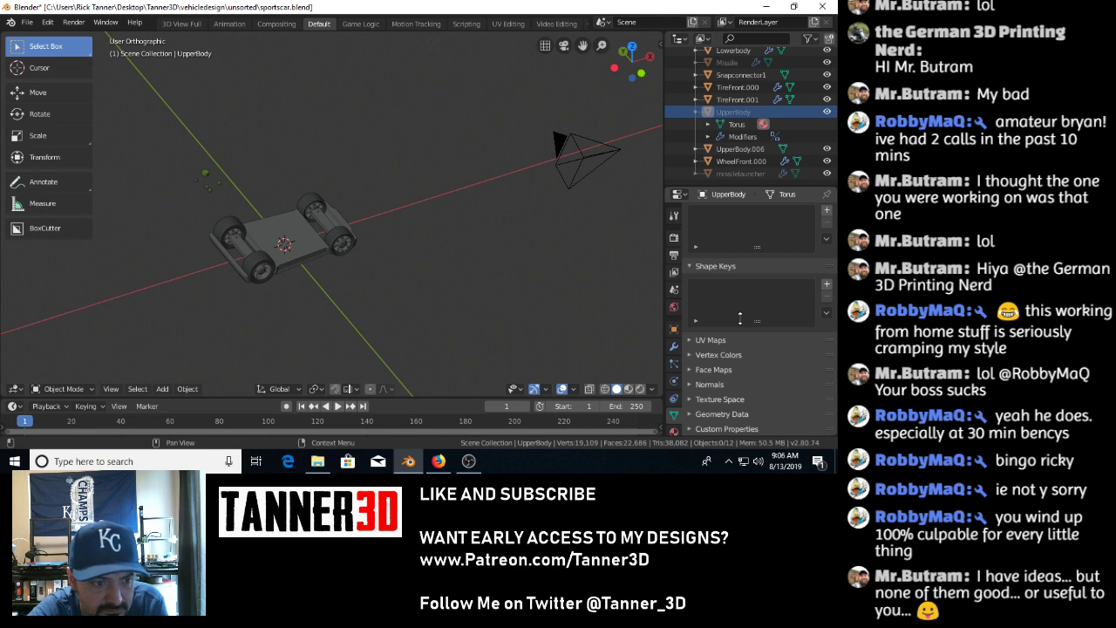
Review UpperBody's red Material.002 settings, expanding its Viewport Display panel.
left_click(674, 431)
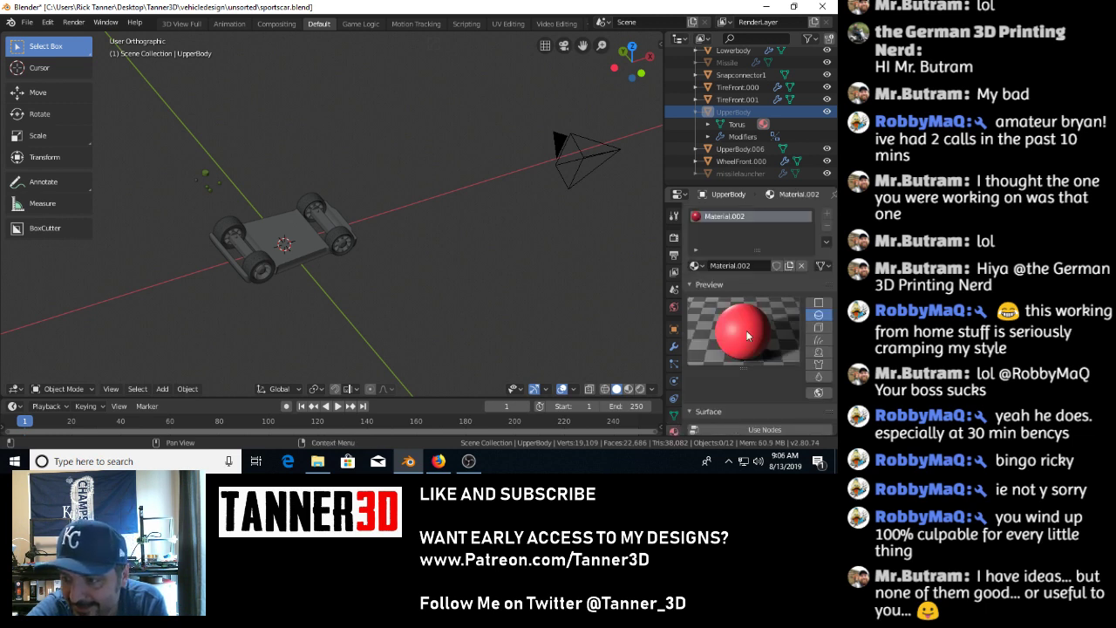
scroll(778, 309, "down", 5)
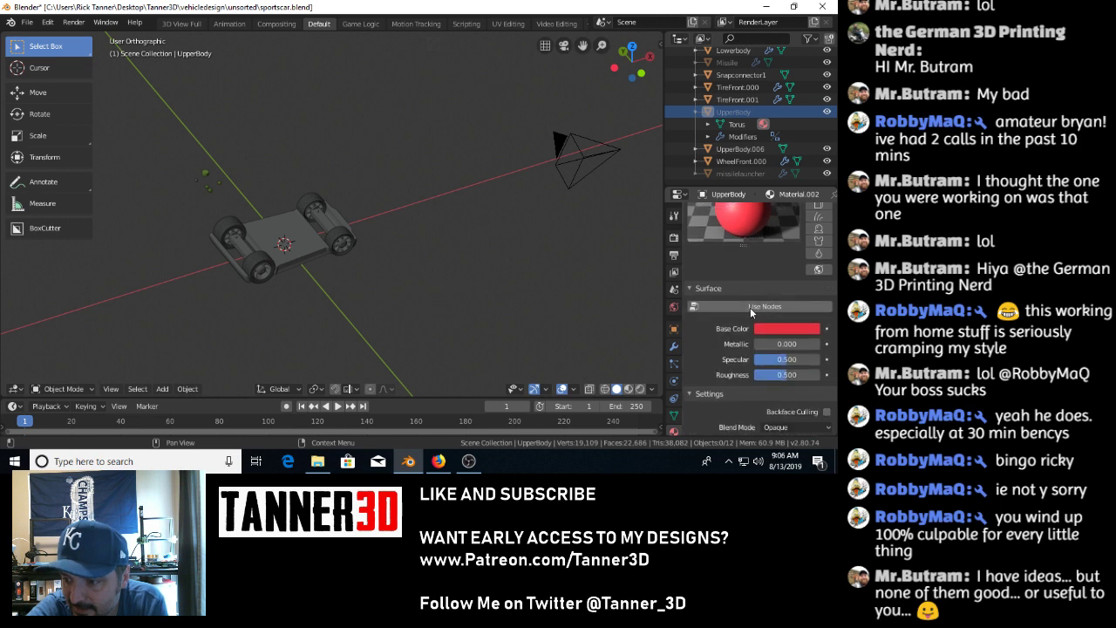
scroll(778, 309, "down", 4)
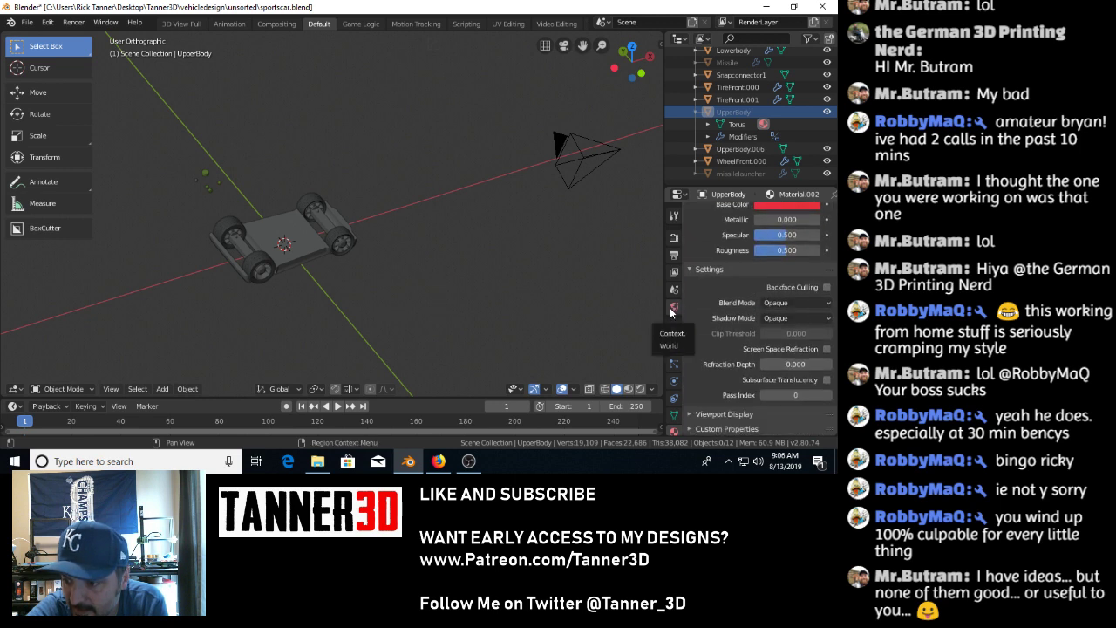
scroll(672, 312, "down", 2)
left_click(687, 415)
scroll(738, 364, "down", 2)
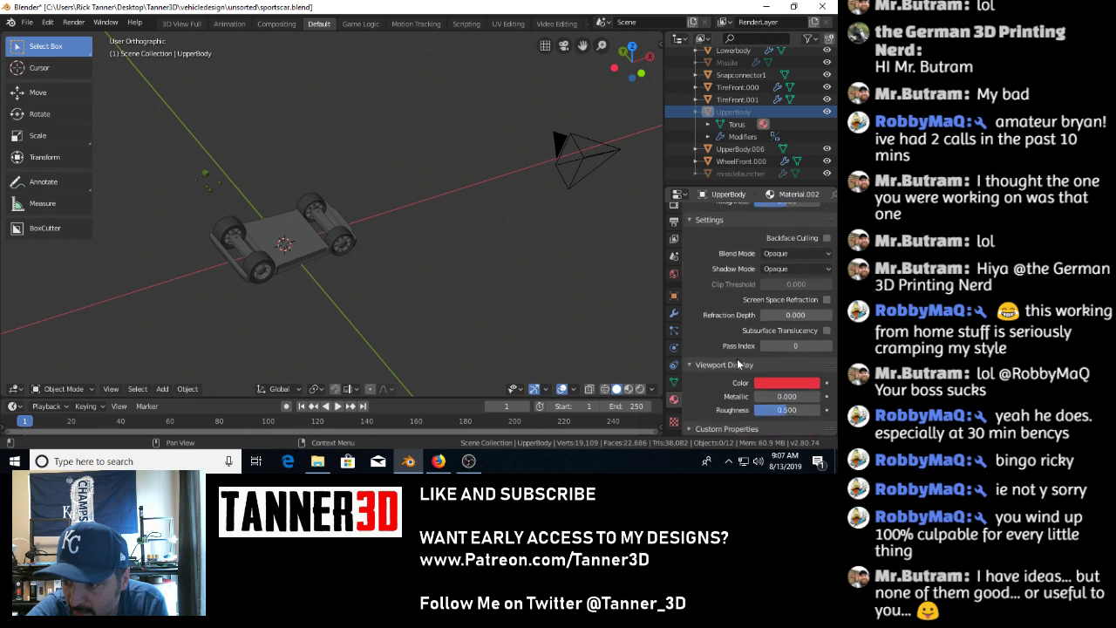
Show the output settings: 1920×1080 at 50%, frames 1–250, 24 fps.
left_click(674, 421)
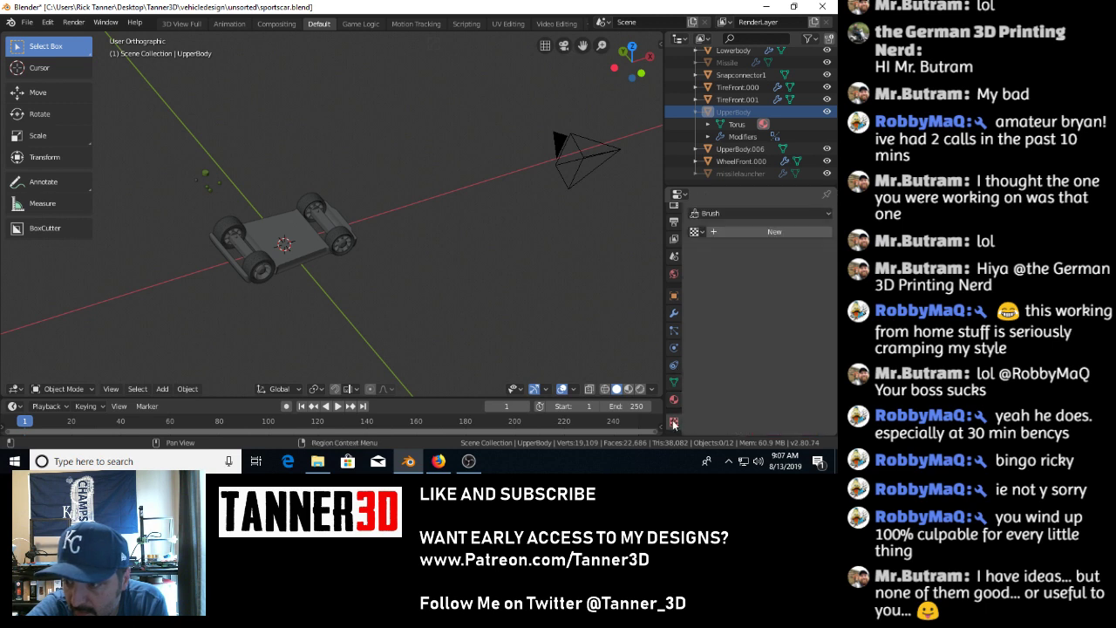
scroll(680, 353, "up", 2)
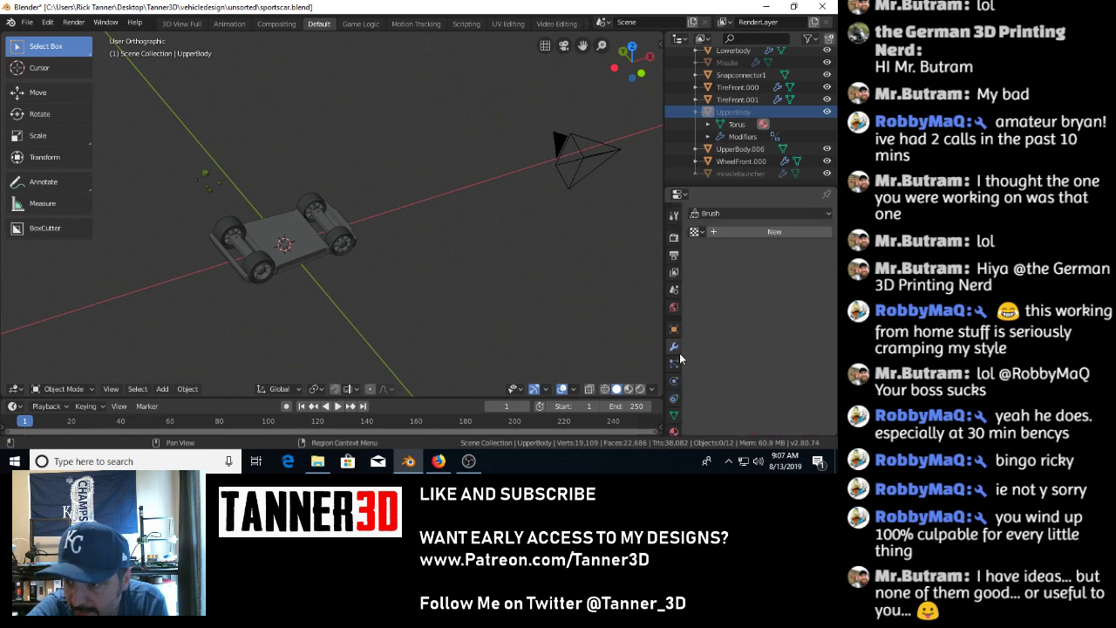
left_click(673, 255)
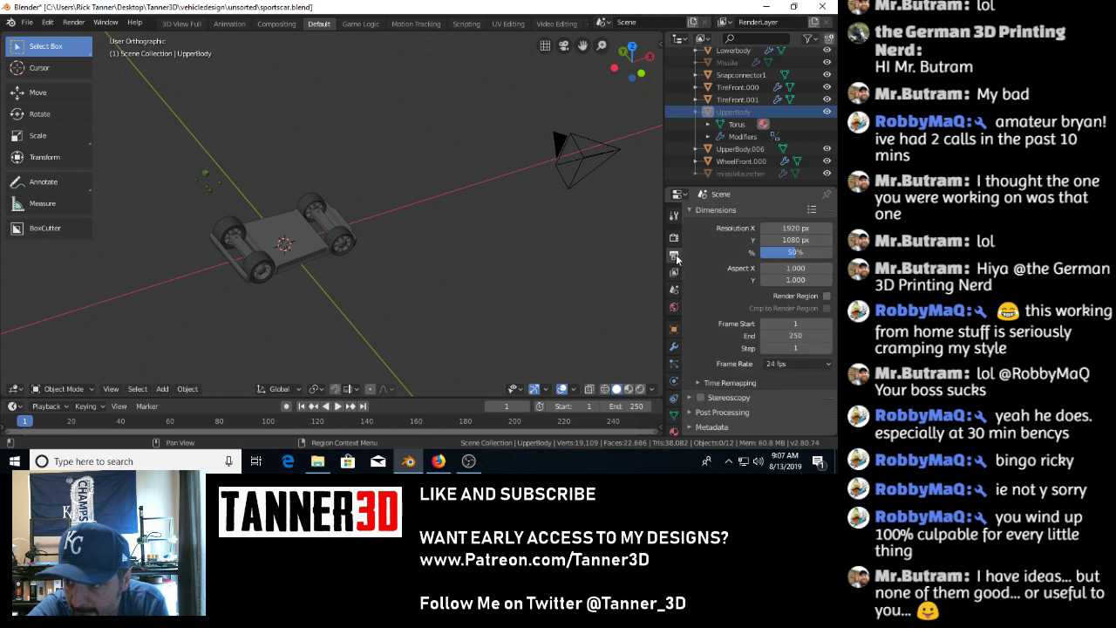
Expand the Metadata, Post Processing and Stereoscopy panels, then review the Eevee render settings.
scroll(723, 282, "down", 5)
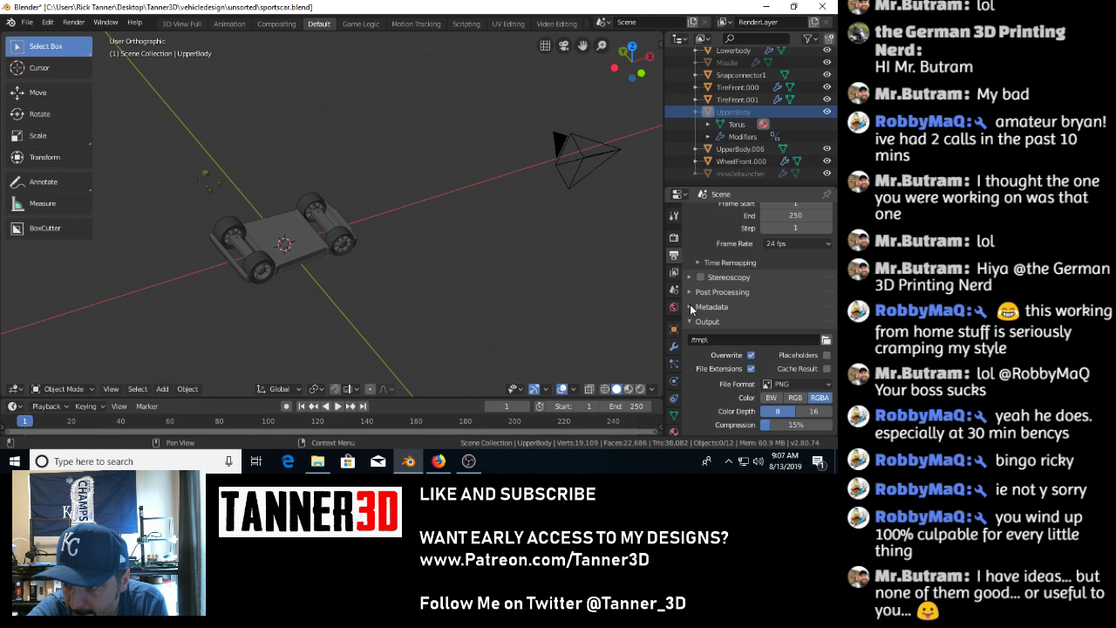
left_click(691, 307)
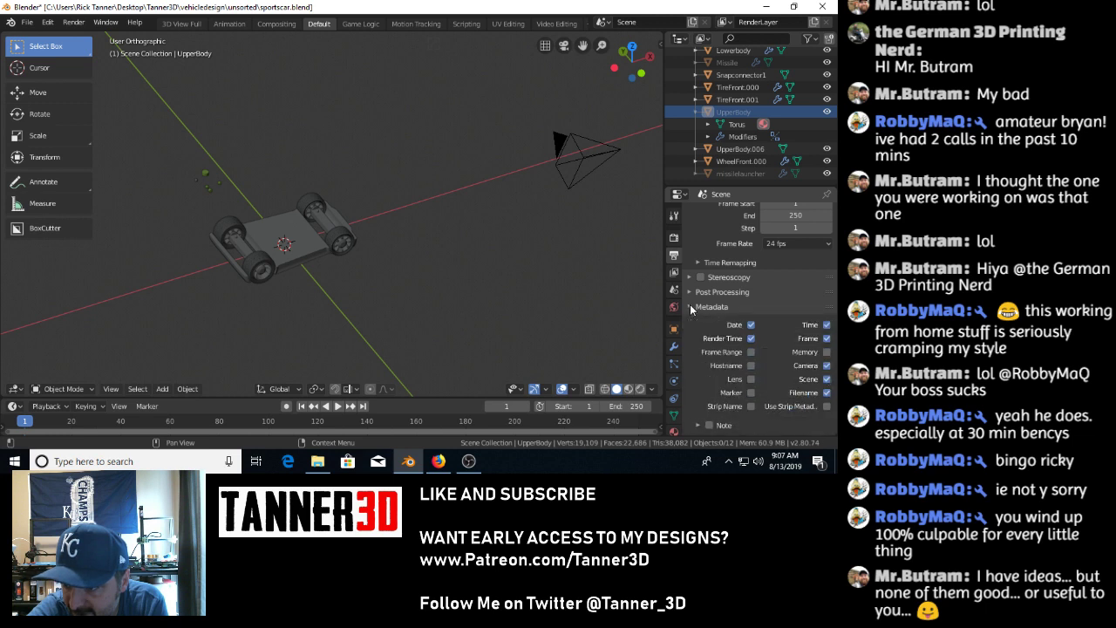
left_click(691, 293)
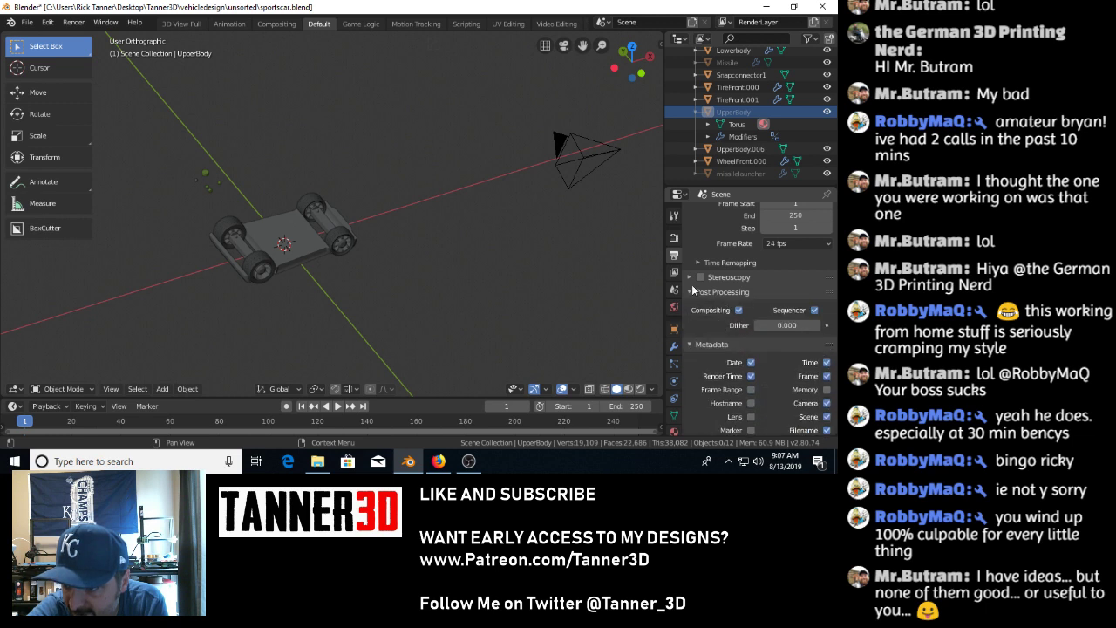
left_click(693, 282)
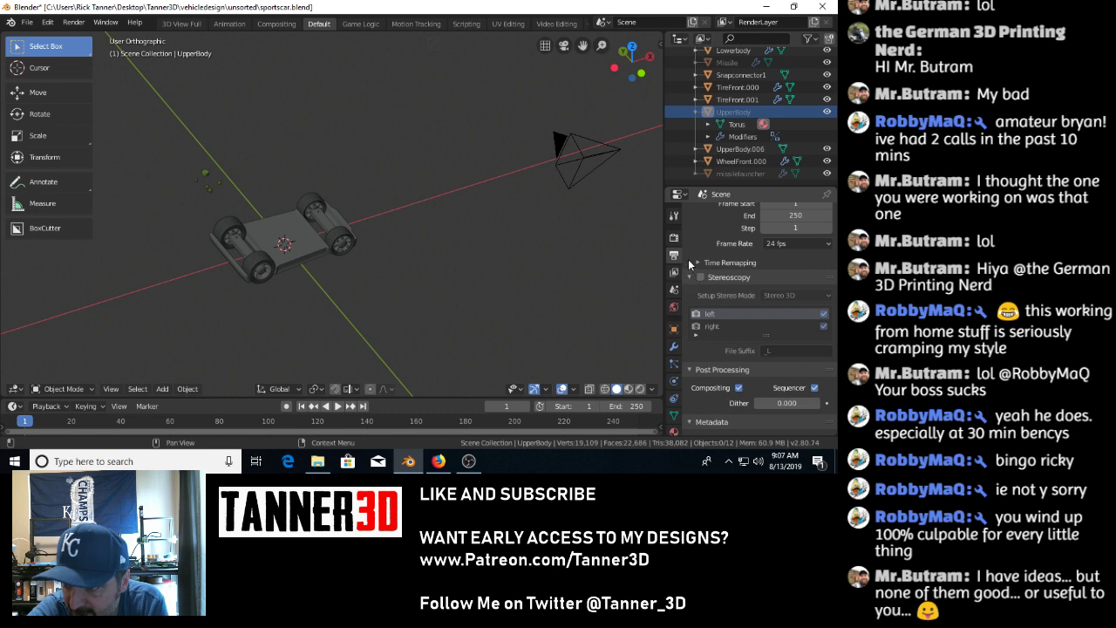
left_click(676, 239)
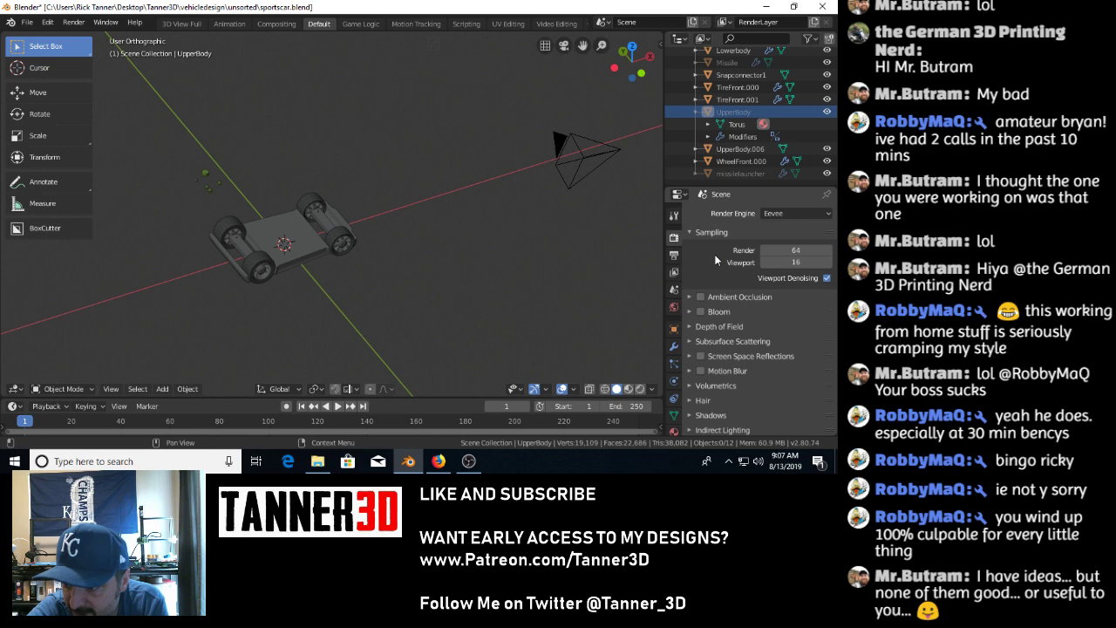
scroll(714, 254, "down", 3)
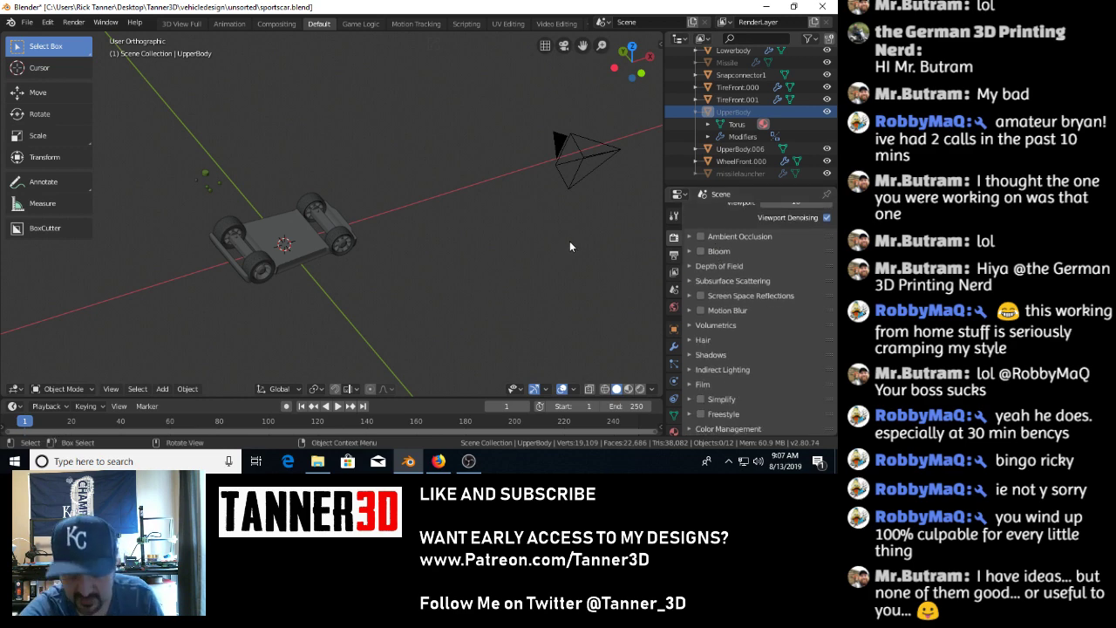
key("F12")
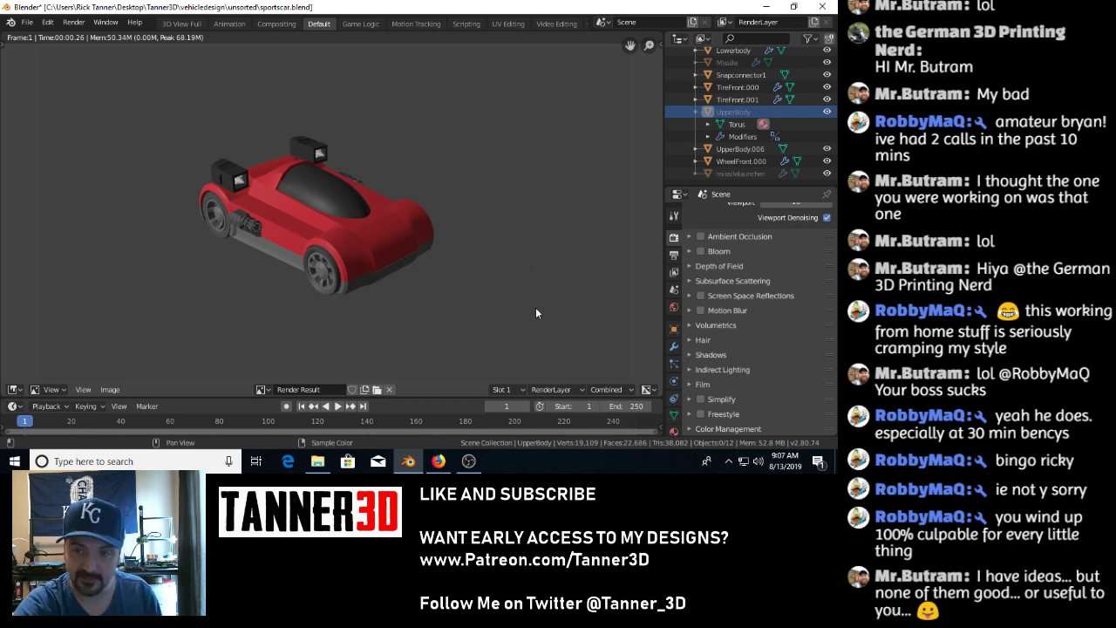
key("Escape")
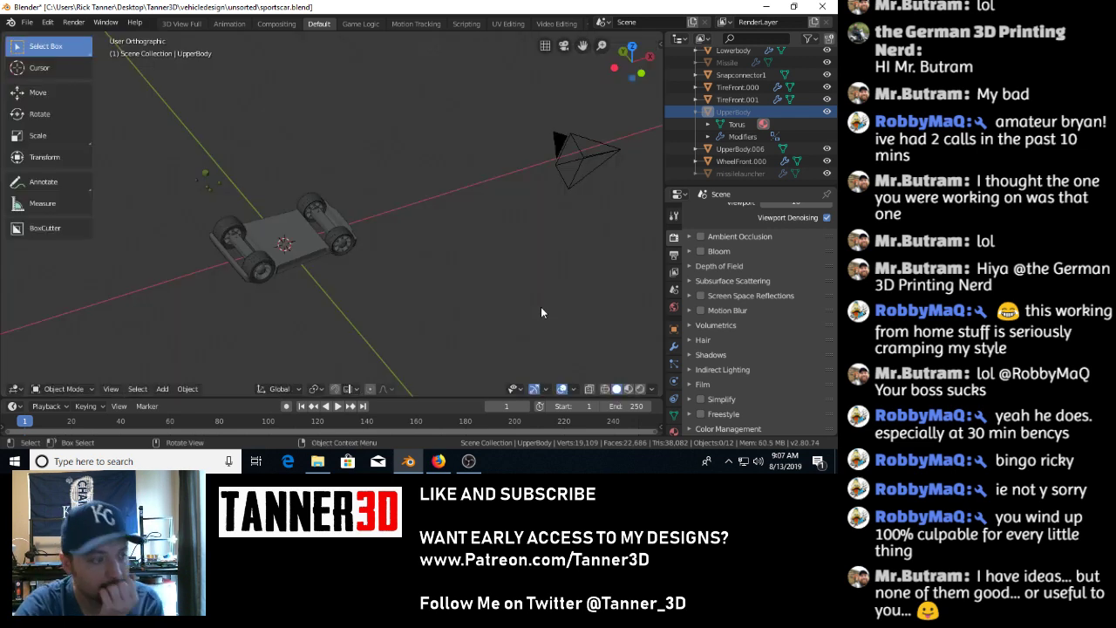
middle_click_drag(364, 234, 326, 147)
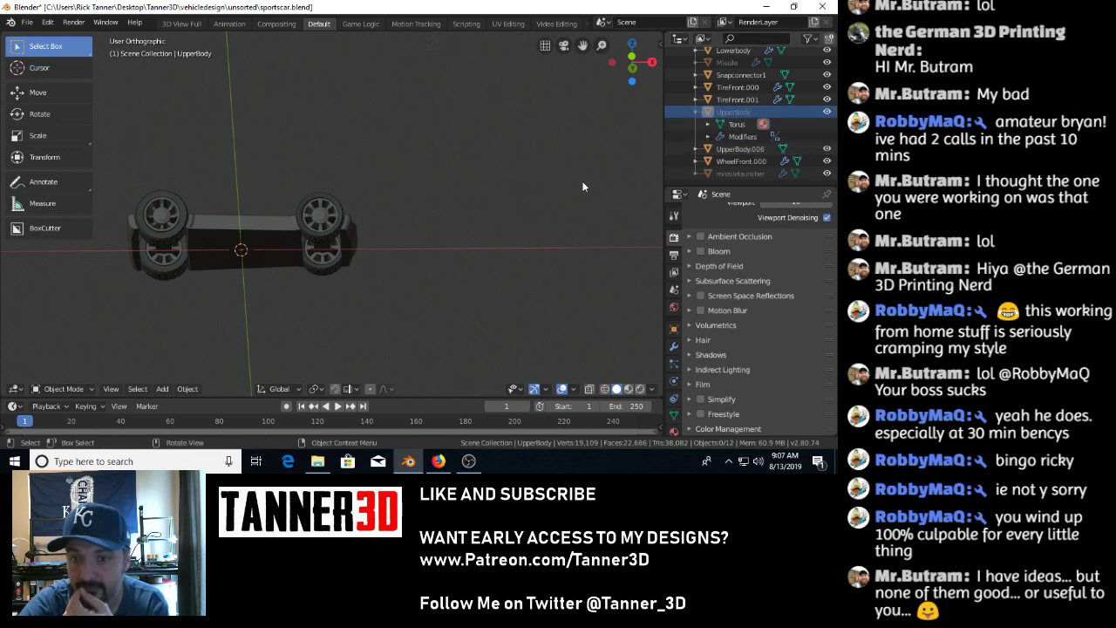
key("F12")
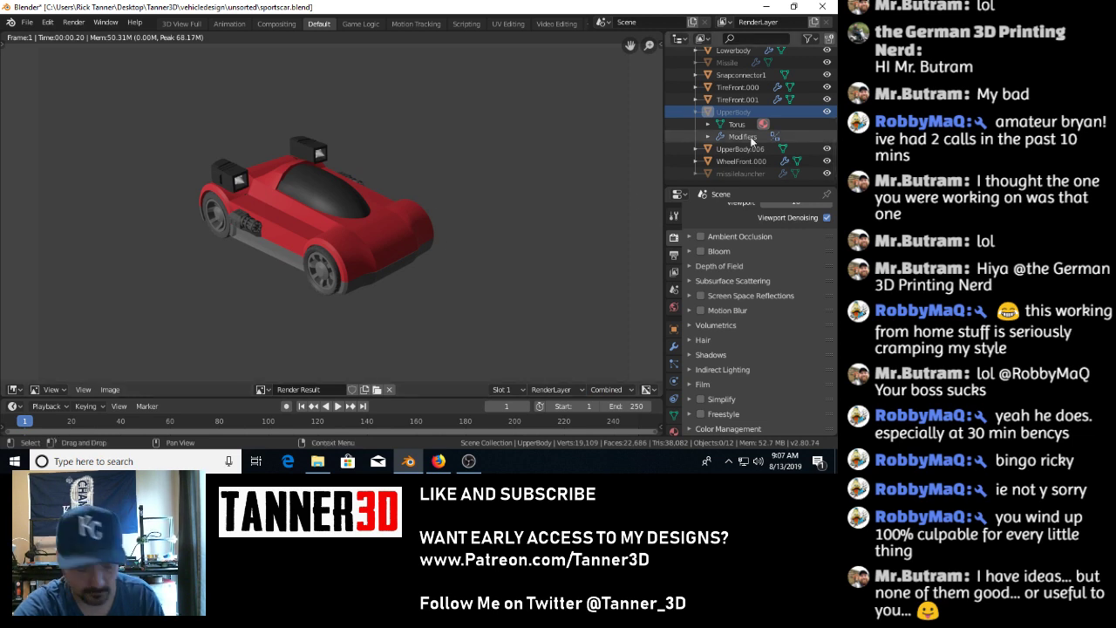
key("Escape")
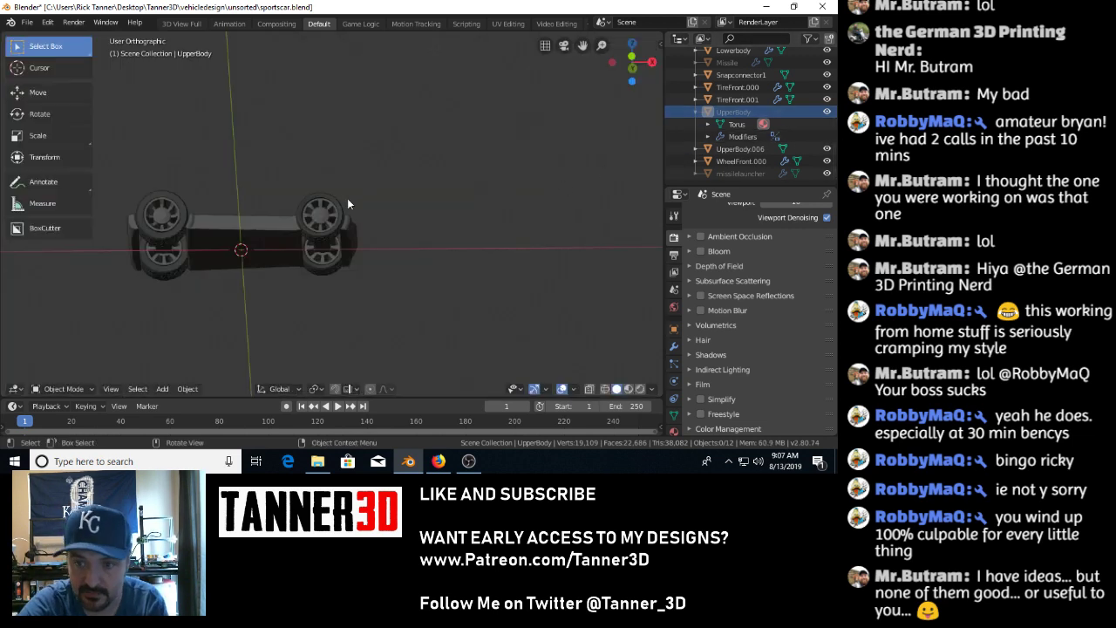
middle_click_drag(347, 198, 654, 160)
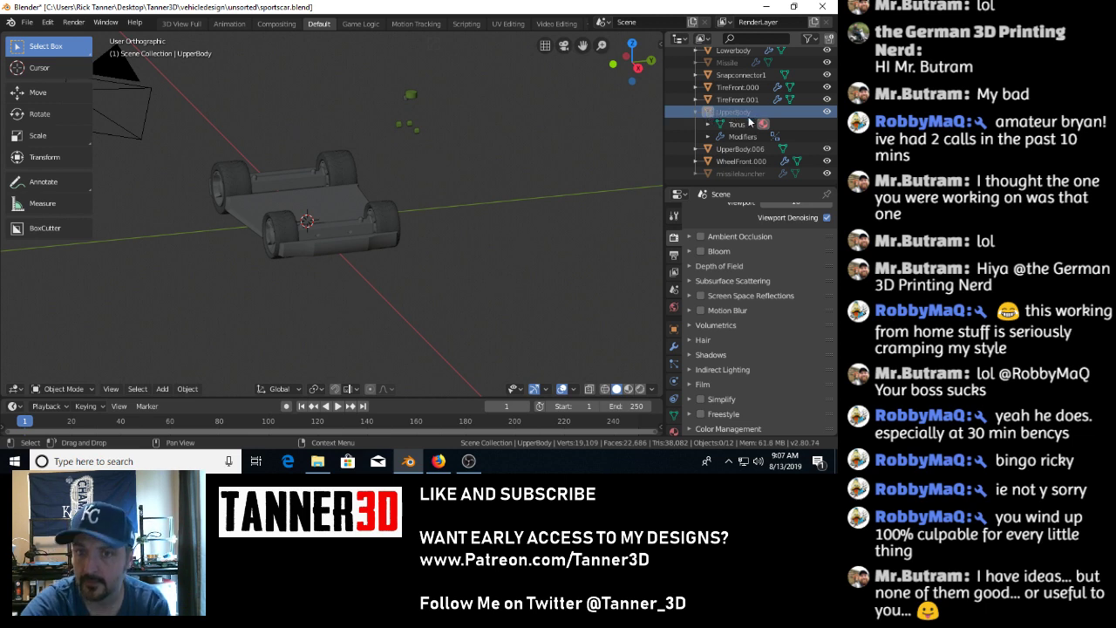
Back in Firefox, scroll through the grayed-out collections answer and return to the question's top.
left_click(438, 460)
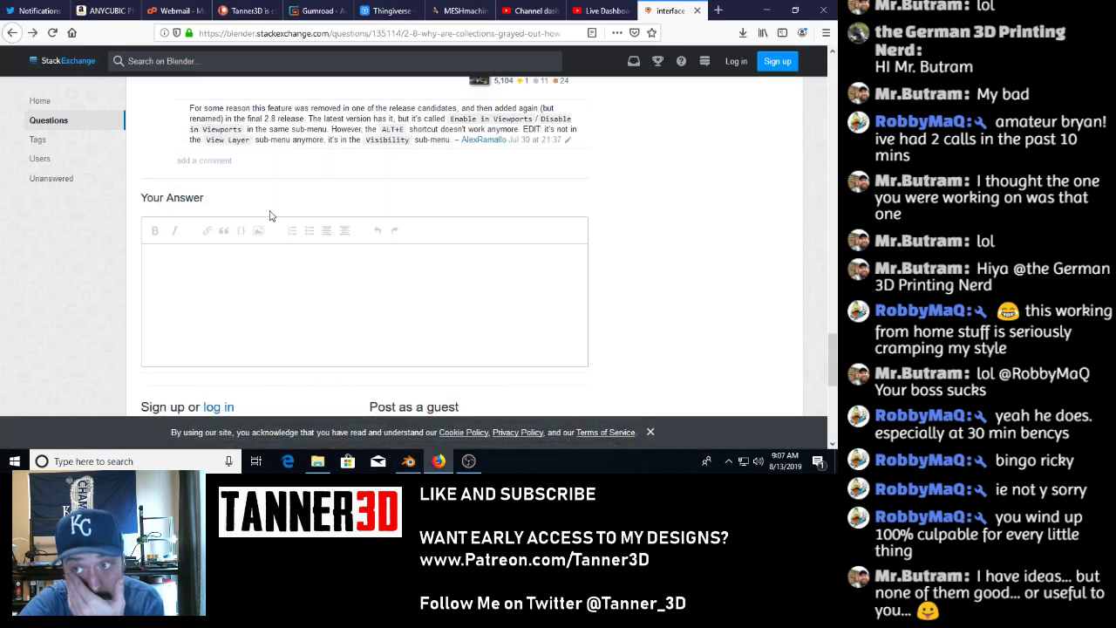
scroll(358, 221, "up", 5)
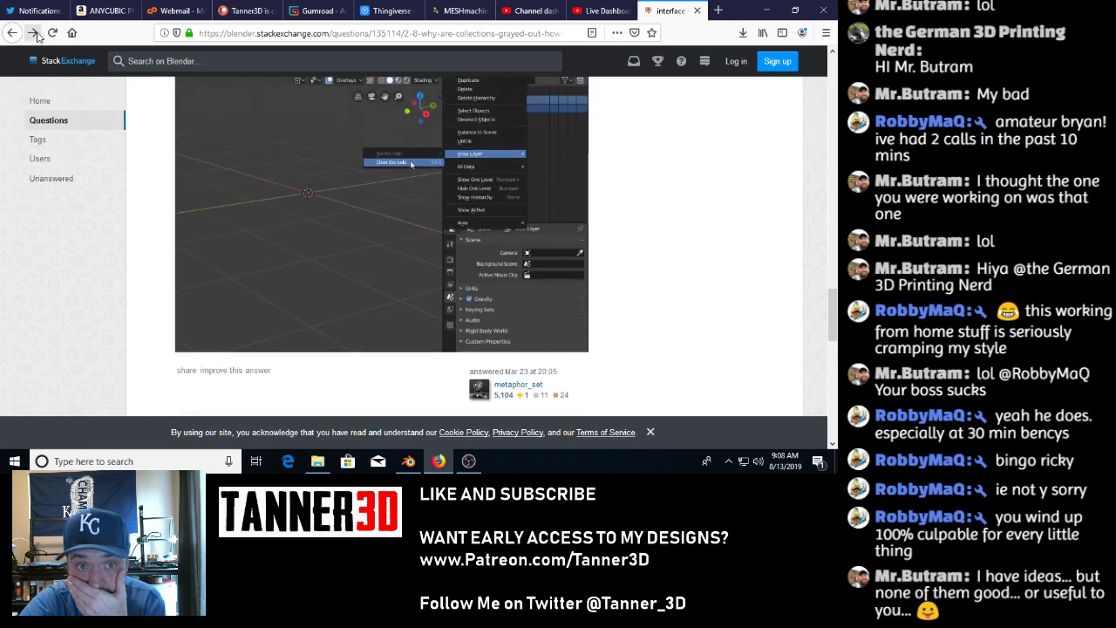
scroll(183, 131, "up", 5)
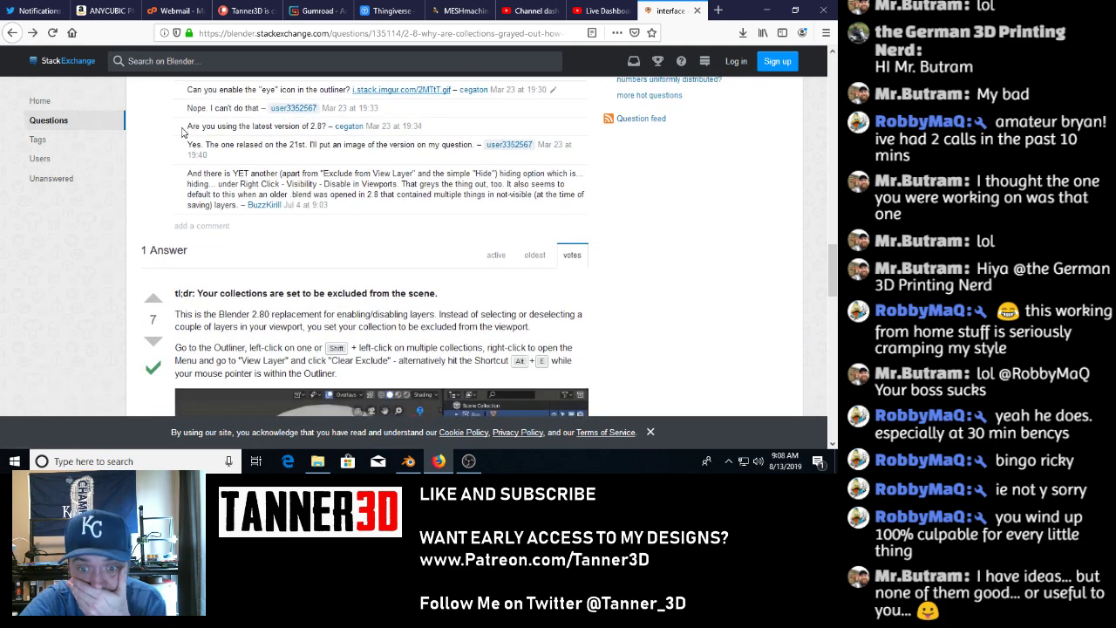
scroll(184, 131, "down", 3)
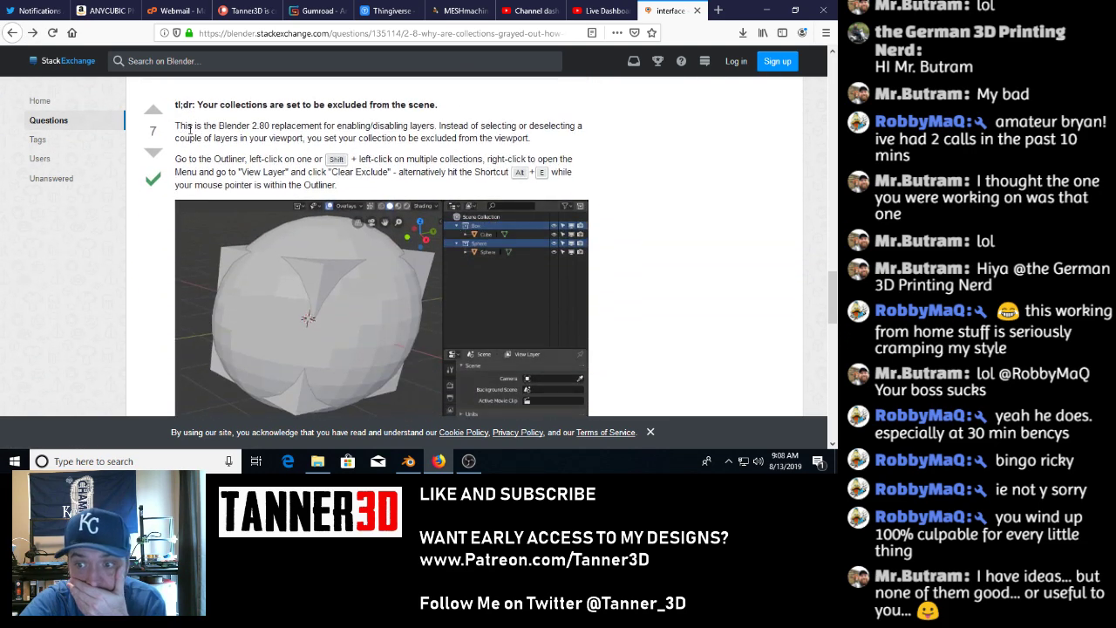
scroll(407, 286, "down", 1)
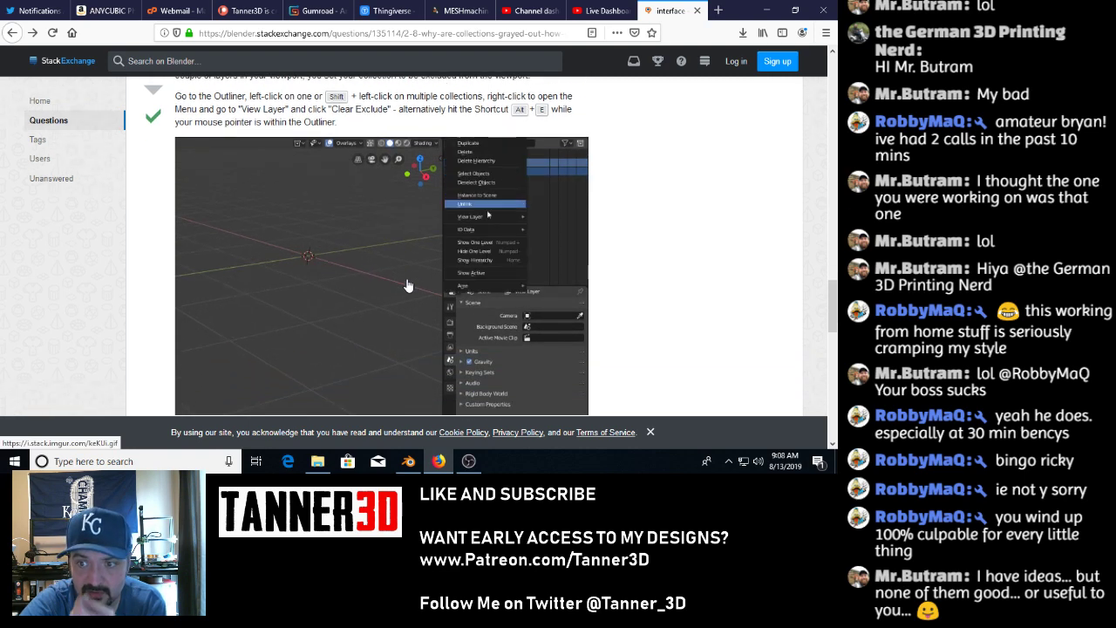
scroll(407, 286, "up", 4)
scroll(407, 286, "up", 10)
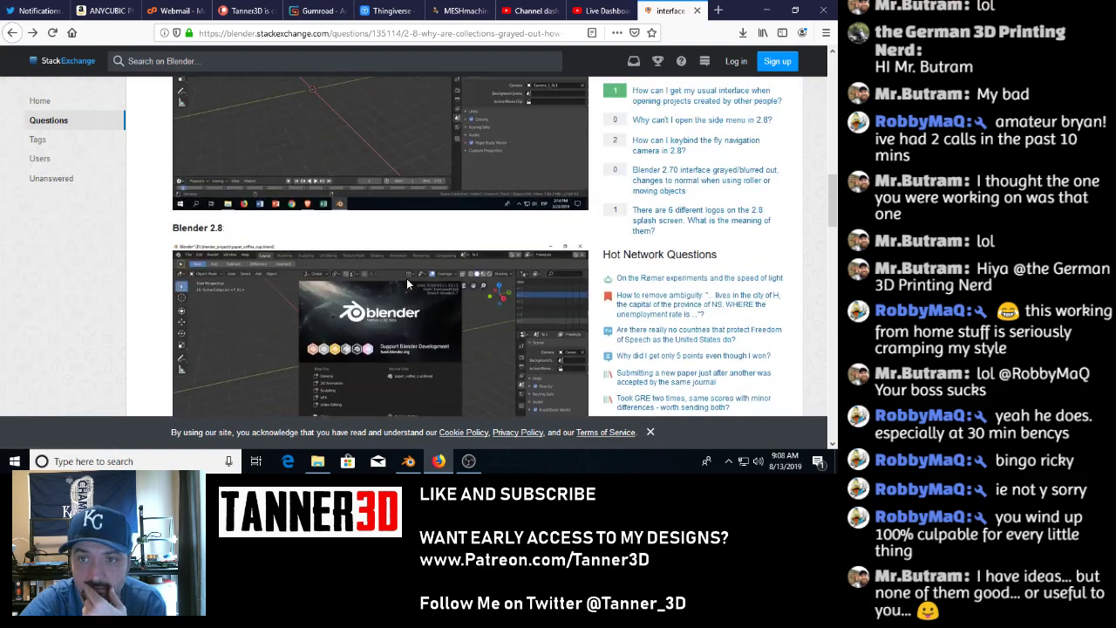
scroll(407, 286, "up", 8)
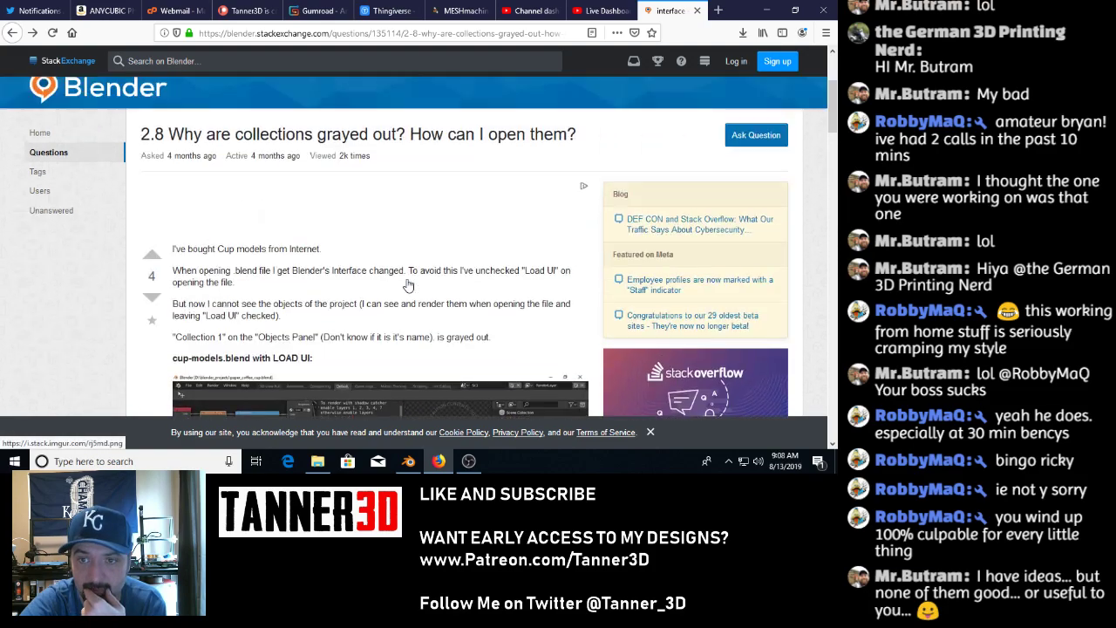
Refine the Google search to 'blender 2.8 object in collection grayed out'.
left_click(12, 32)
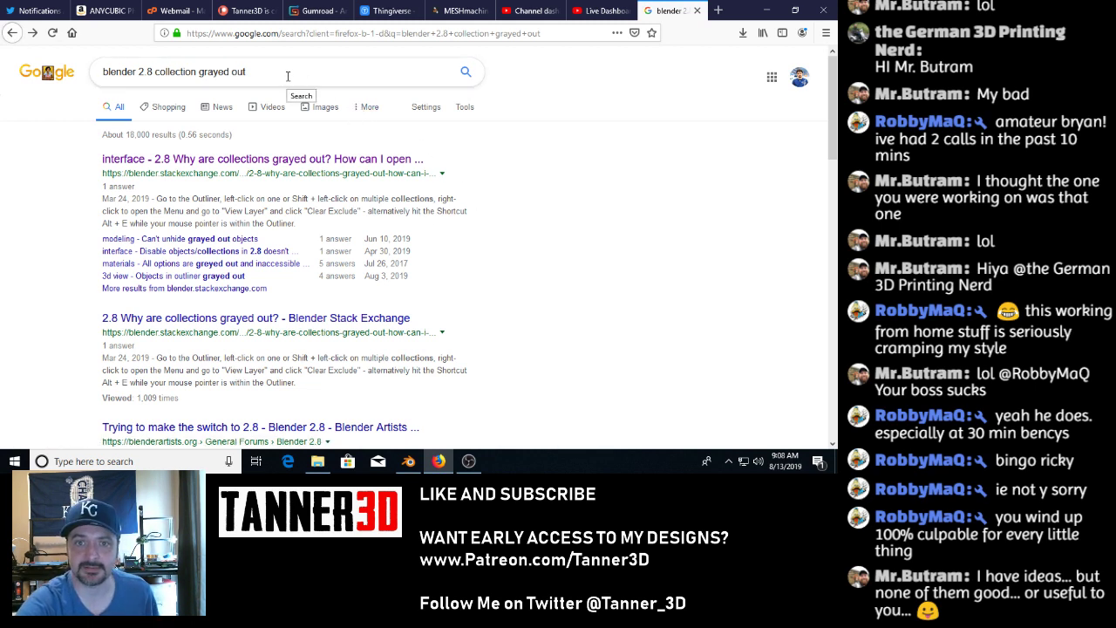
left_click(157, 73)
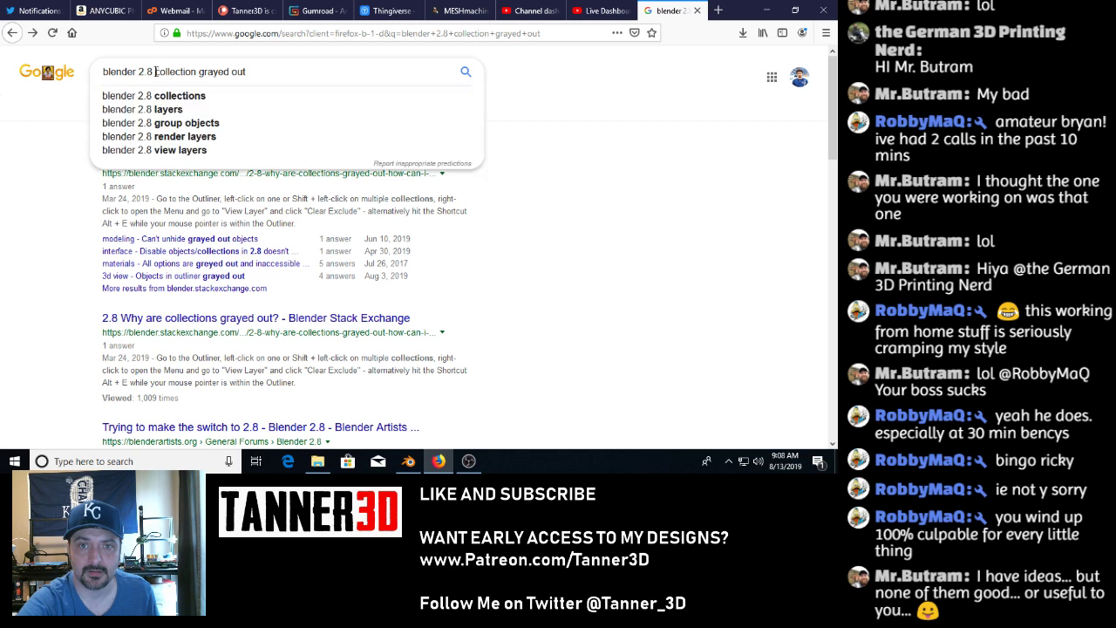
type("object in")
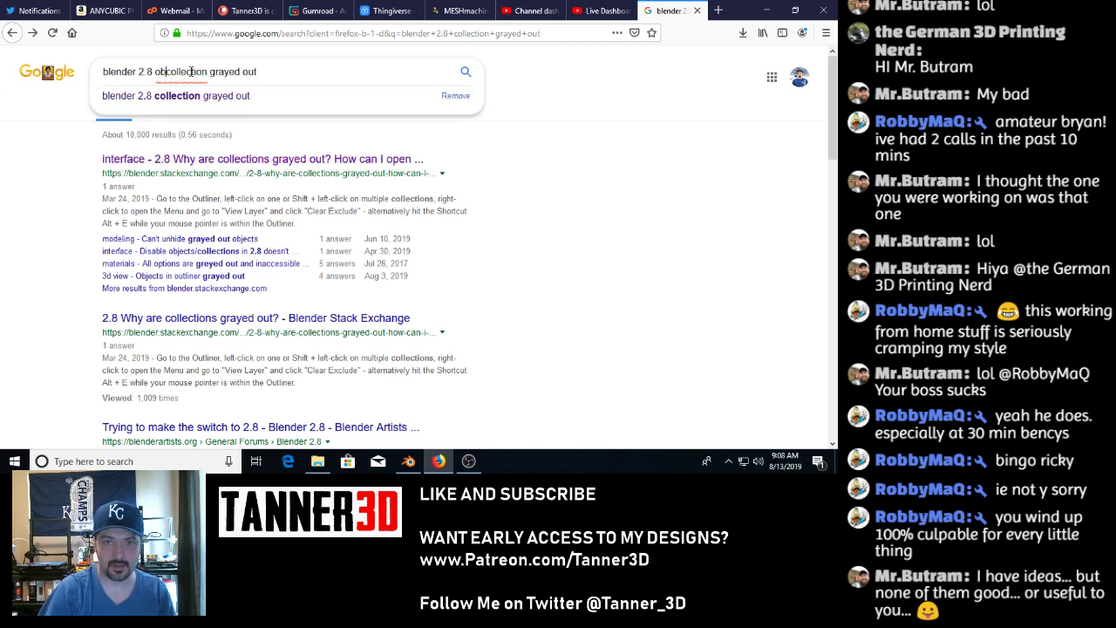
key("Return")
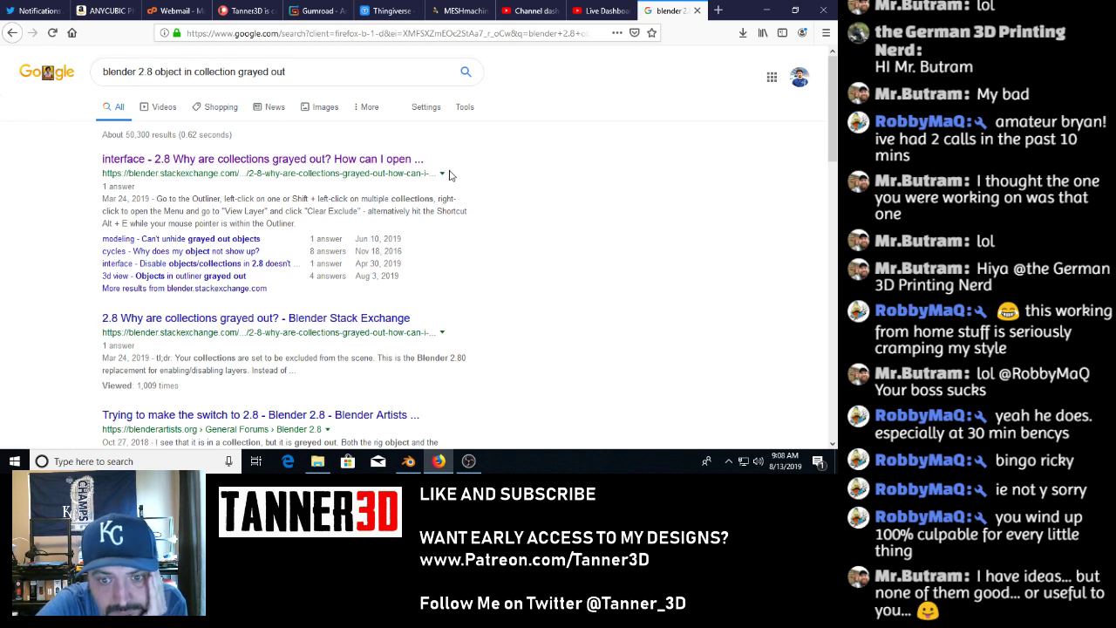
Open 'Can't unhide grayed out objects' and scroll to the answer about Globally disable in viewports.
left_click(214, 240)
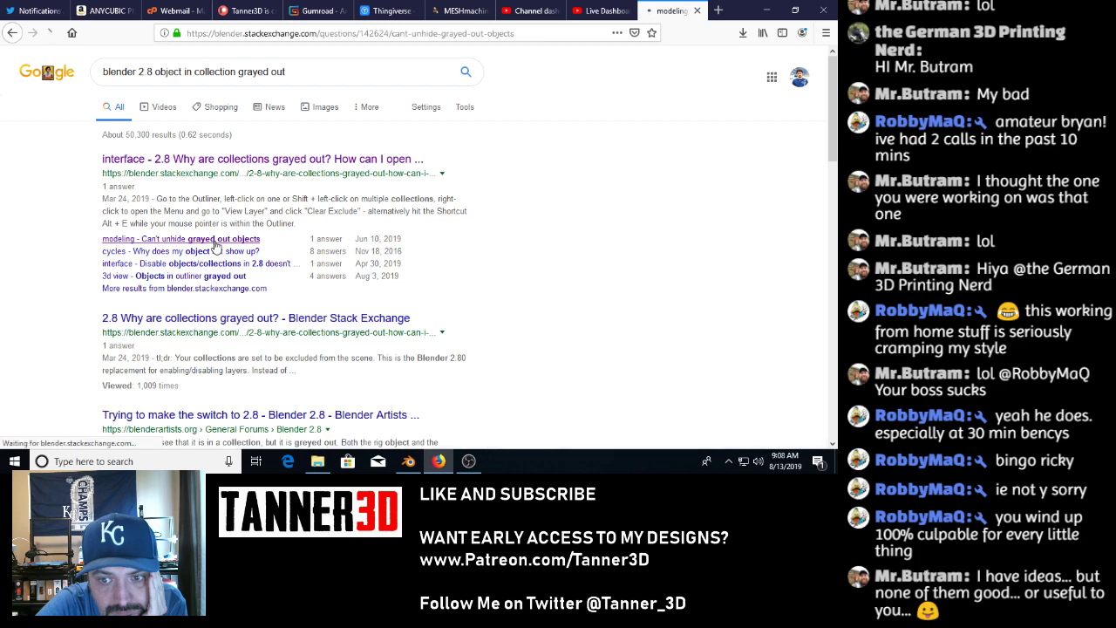
scroll(431, 271, "down", 5)
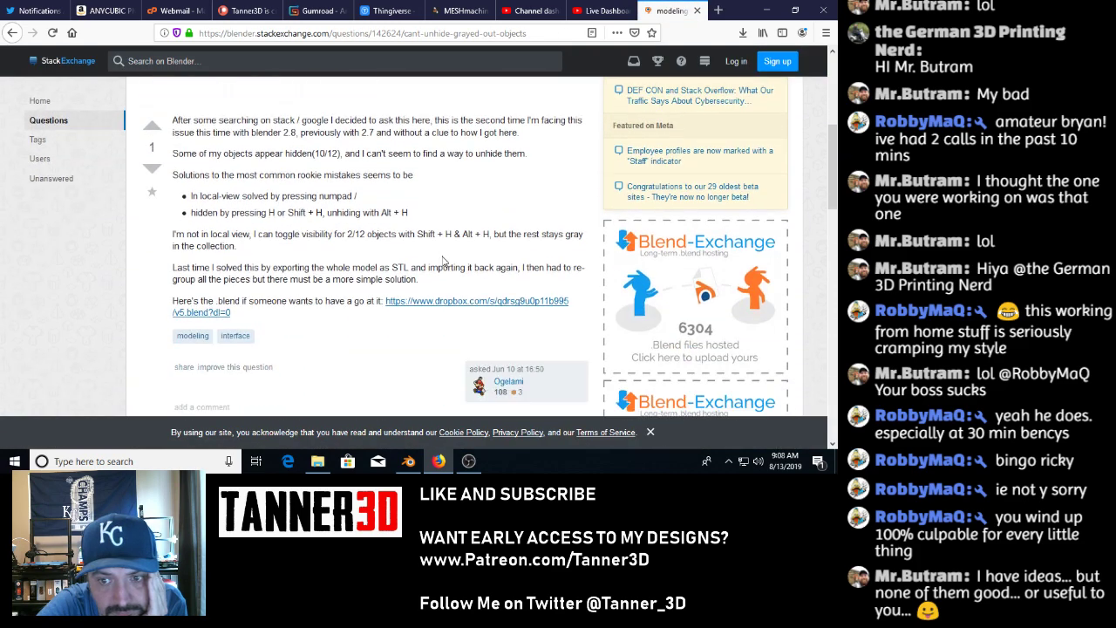
scroll(442, 260, "down", 5)
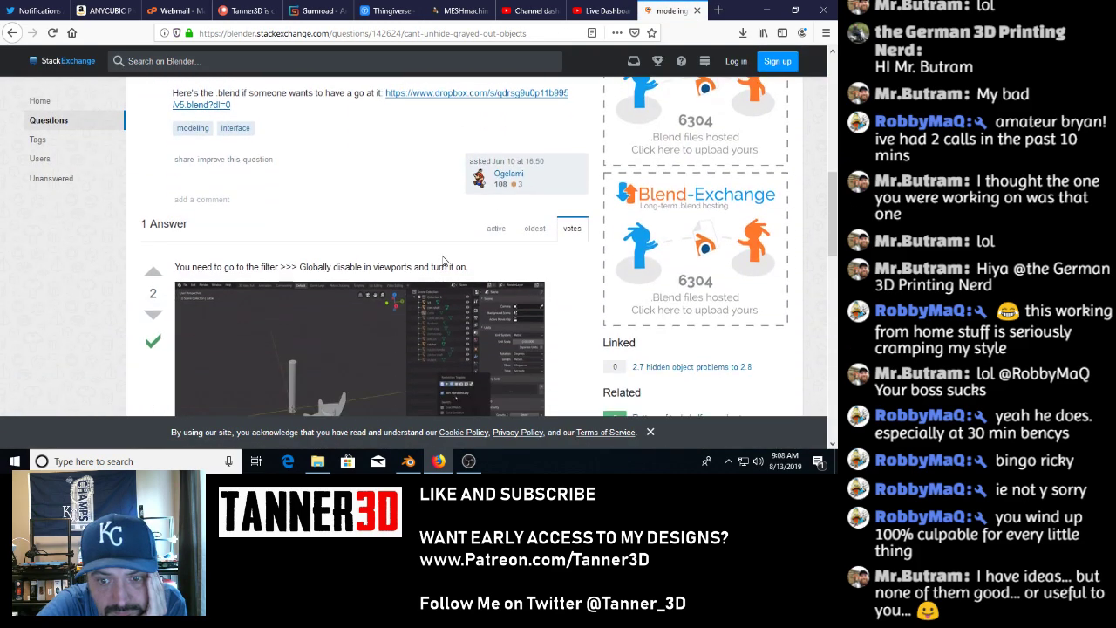
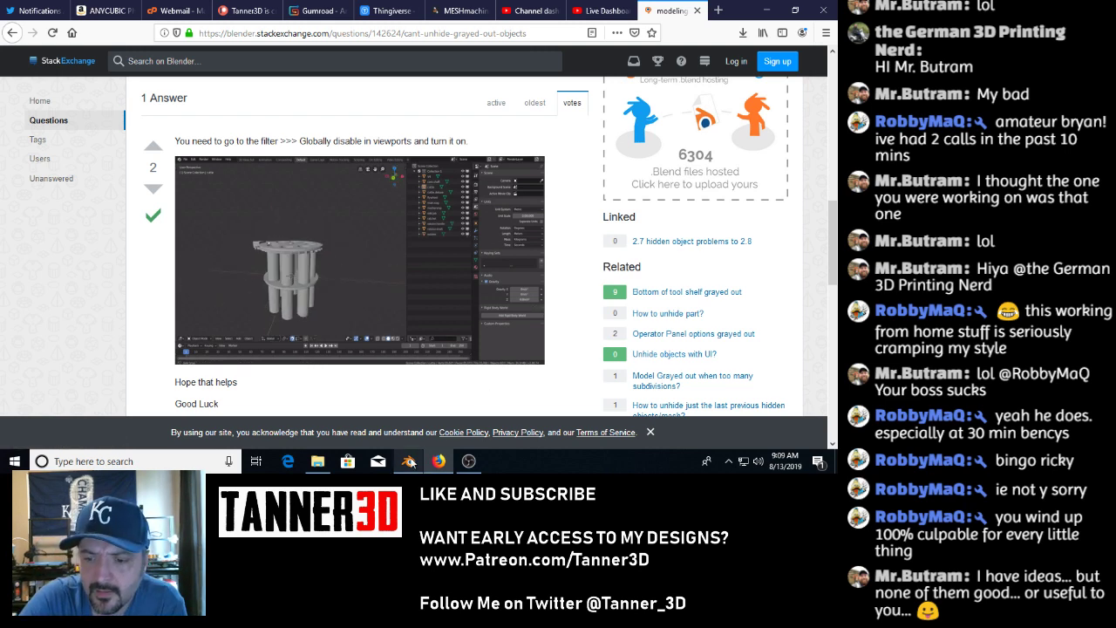
Switch from Firefox back to the Blender sportscar.blend scene.
left_click(408, 462)
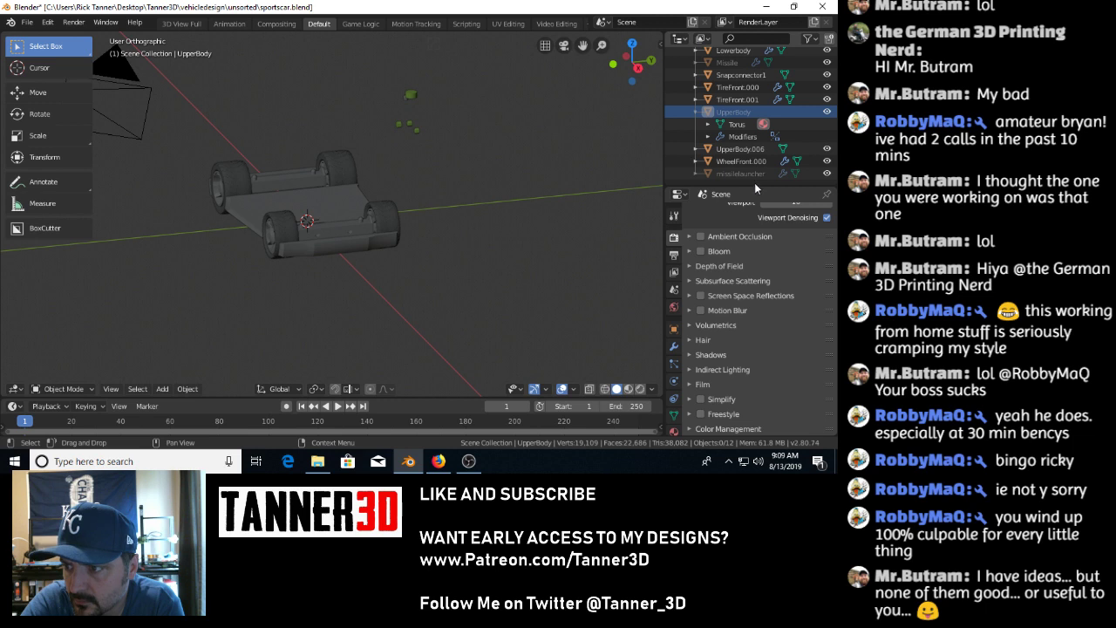
List objects flat in the outliner, keeping all objects and meshes and unchecking Collections.
left_click(808, 38)
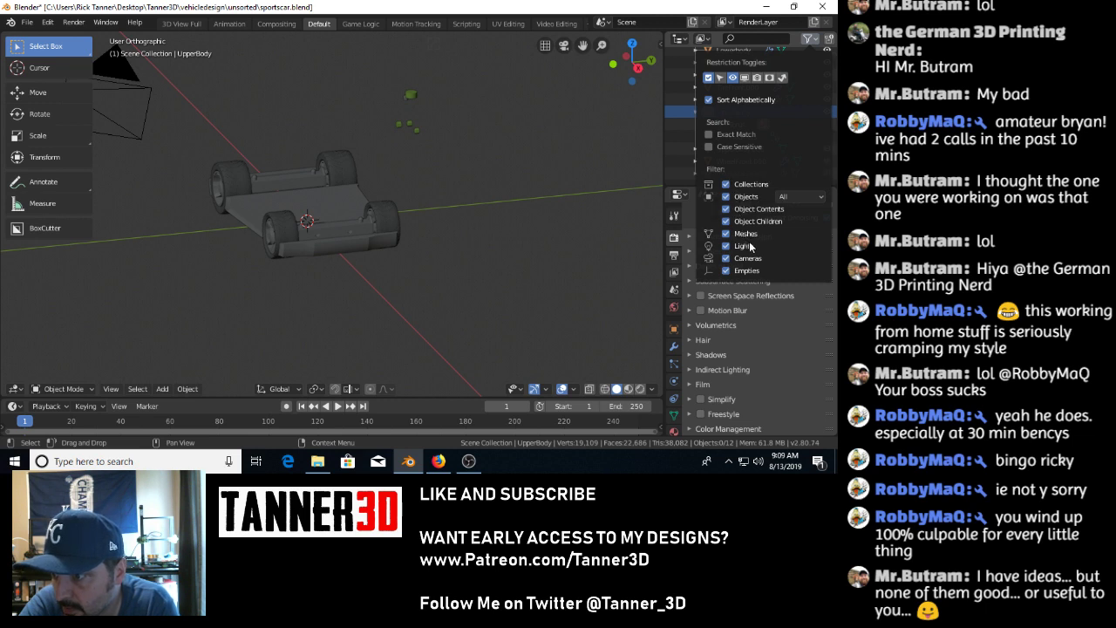
left_click(815, 198)
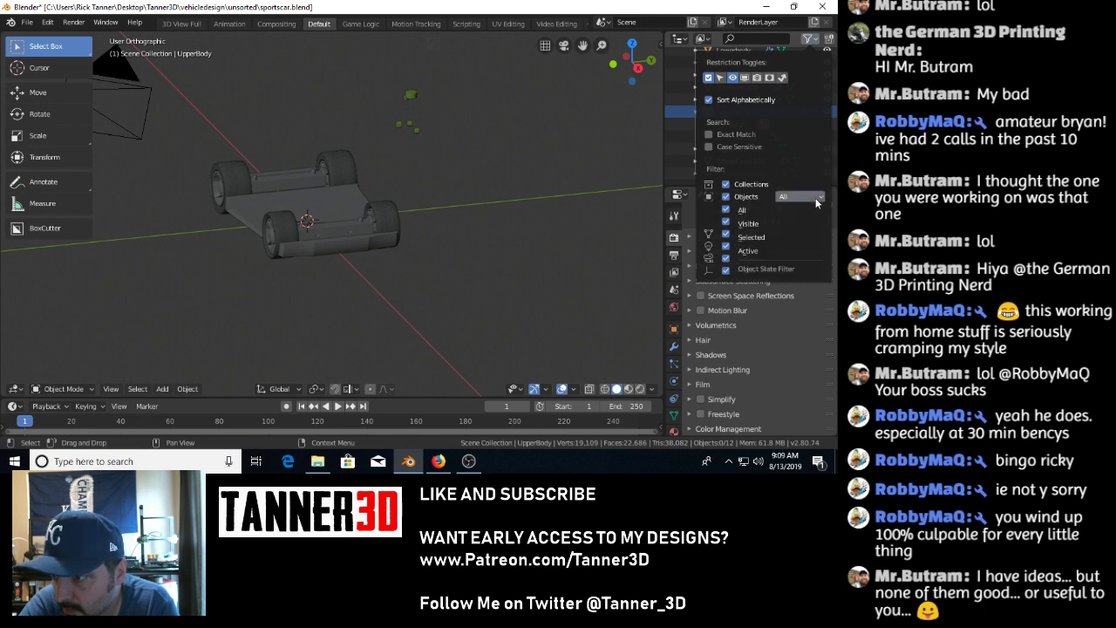
left_click(728, 229)
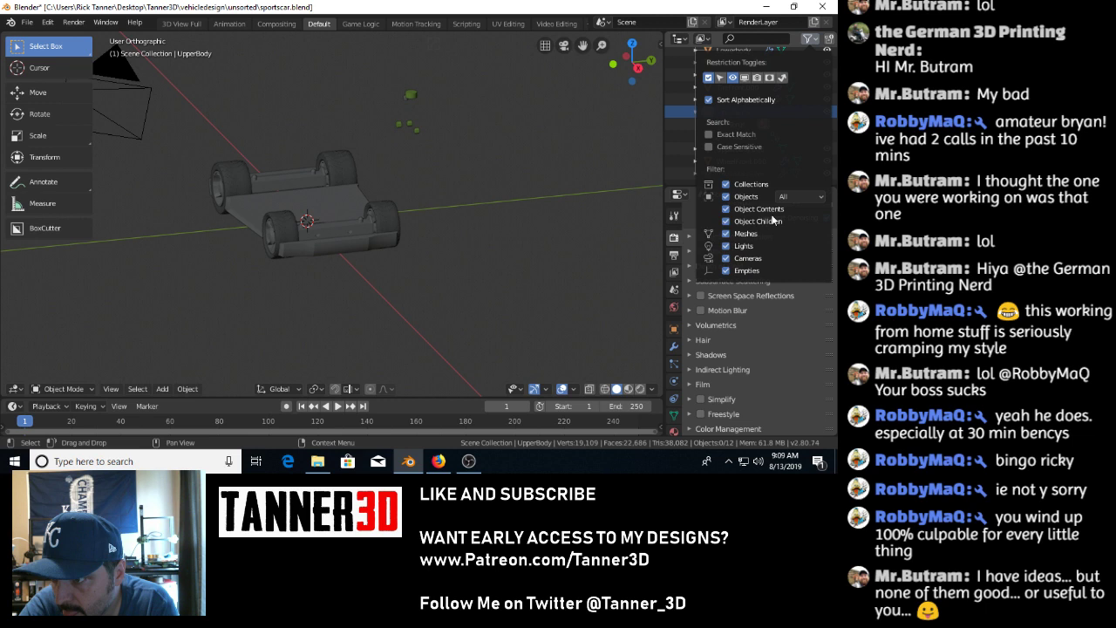
left_click(726, 235)
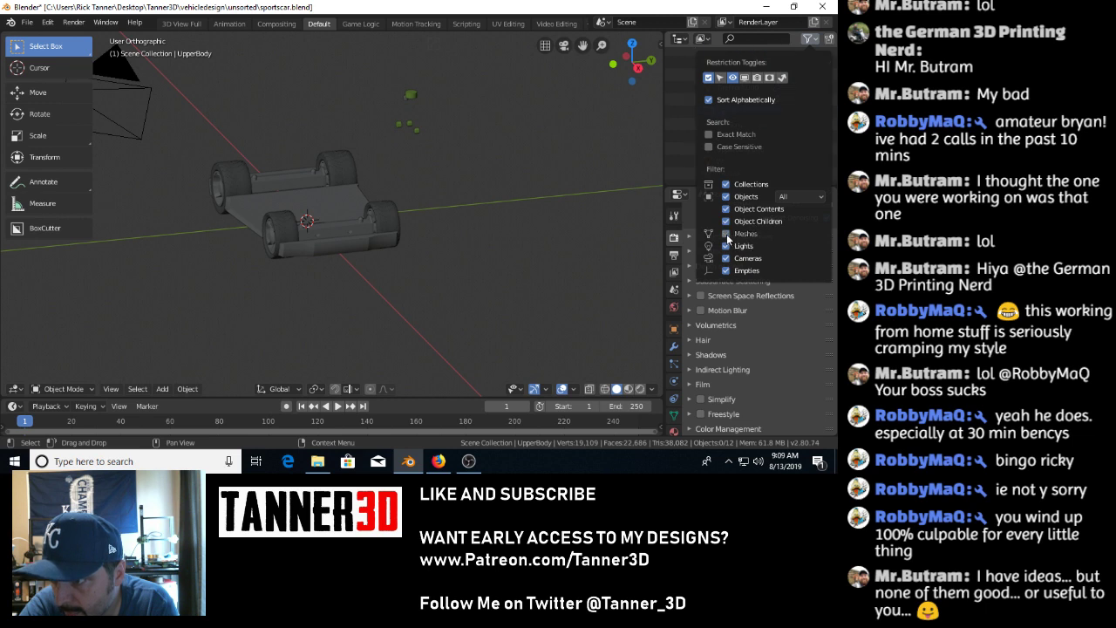
left_click(726, 235)
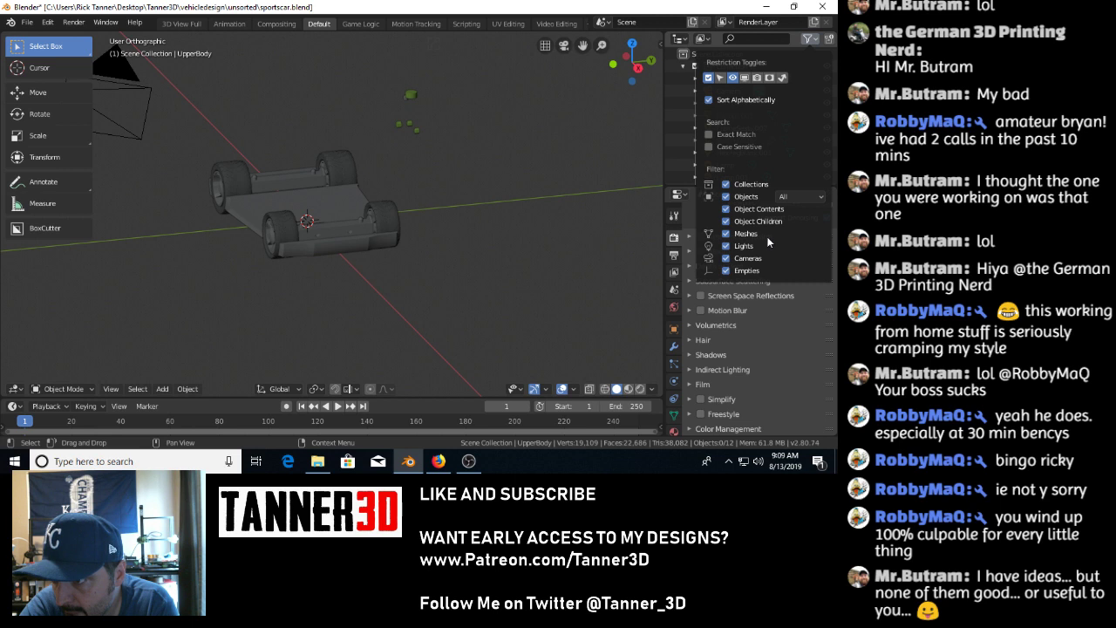
left_click(727, 186)
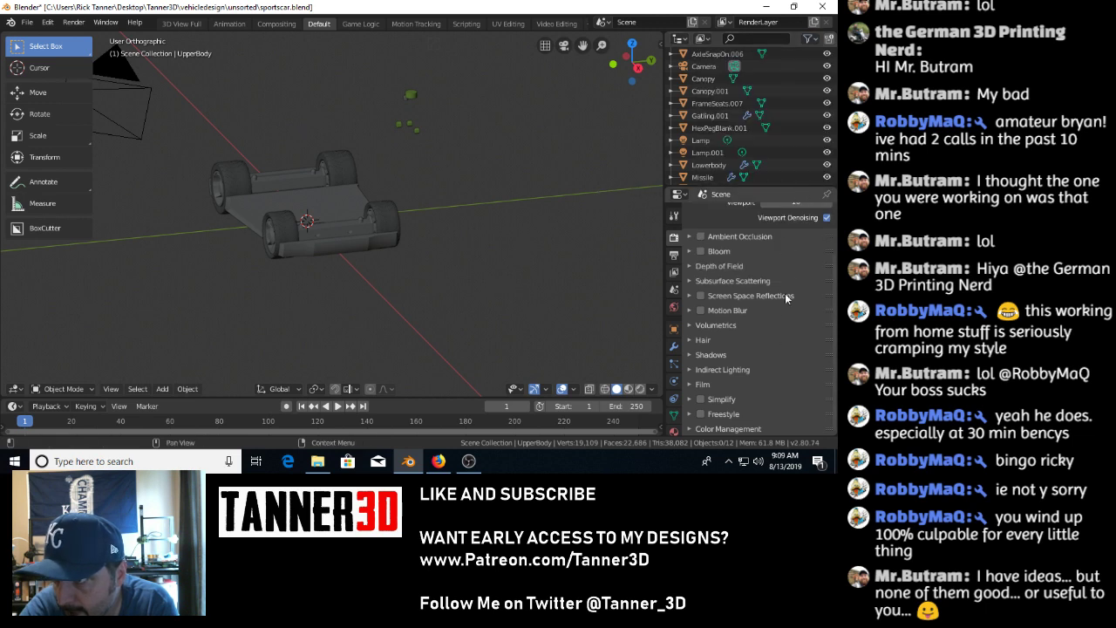
Expose viewport toggles and re-enable UpperBody, Missile and Gatling.001 in the viewport.
left_click(818, 42)
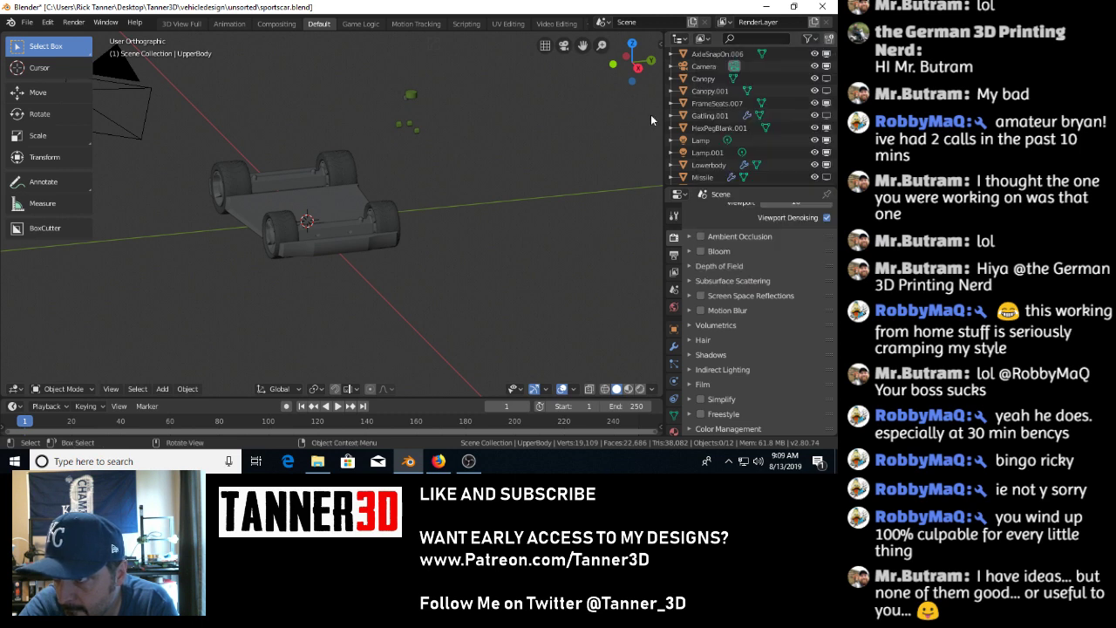
scroll(742, 122, "down", 5)
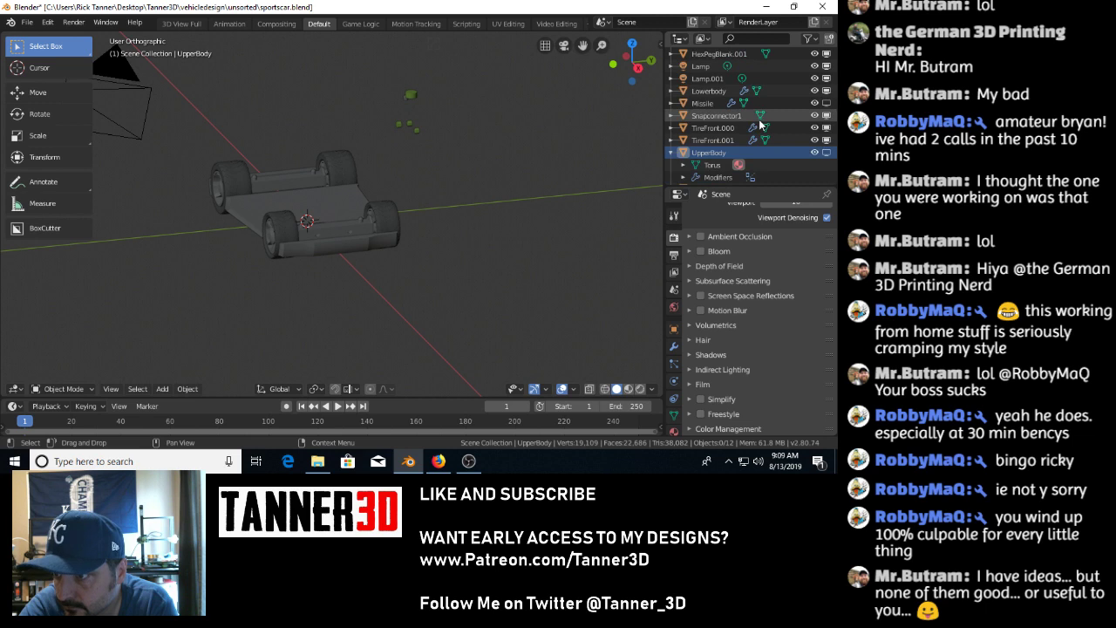
left_click(826, 154)
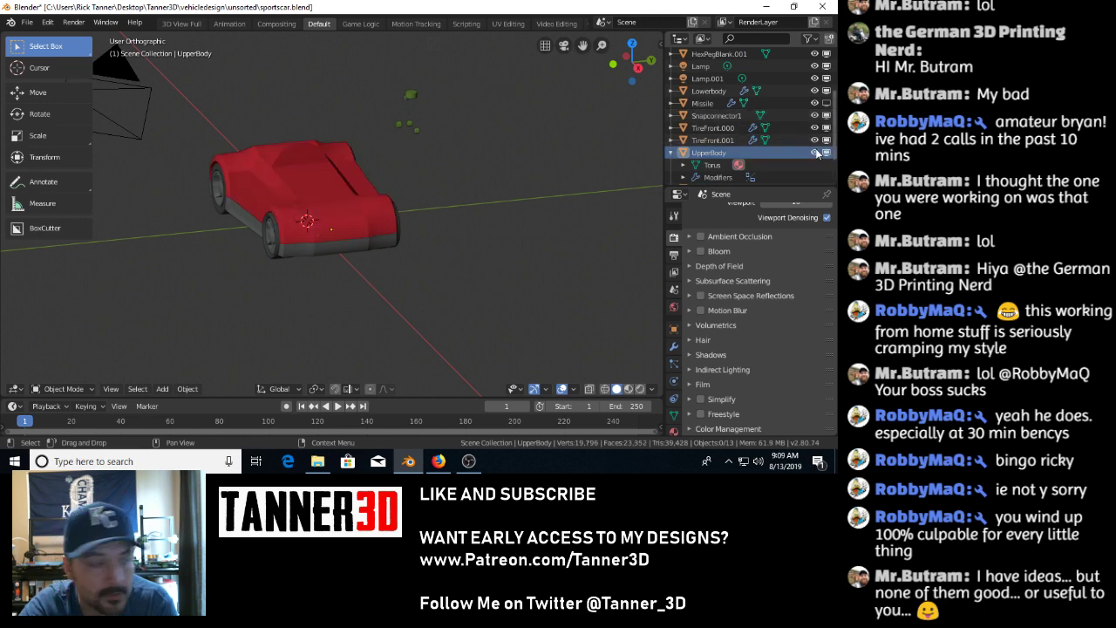
left_click(826, 103)
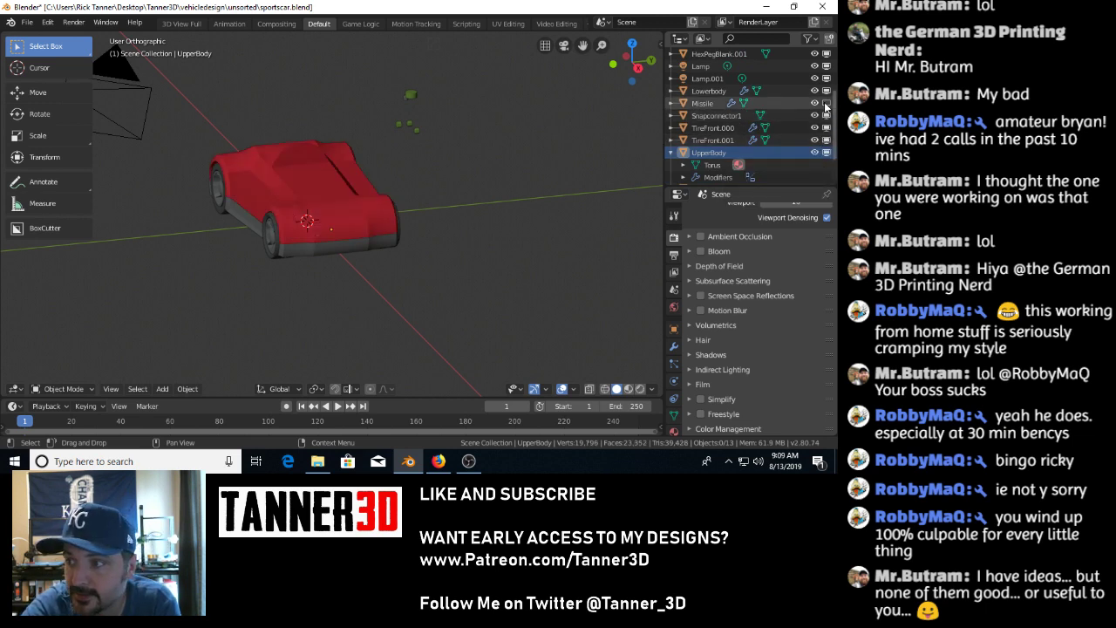
scroll(796, 127, "up", 3)
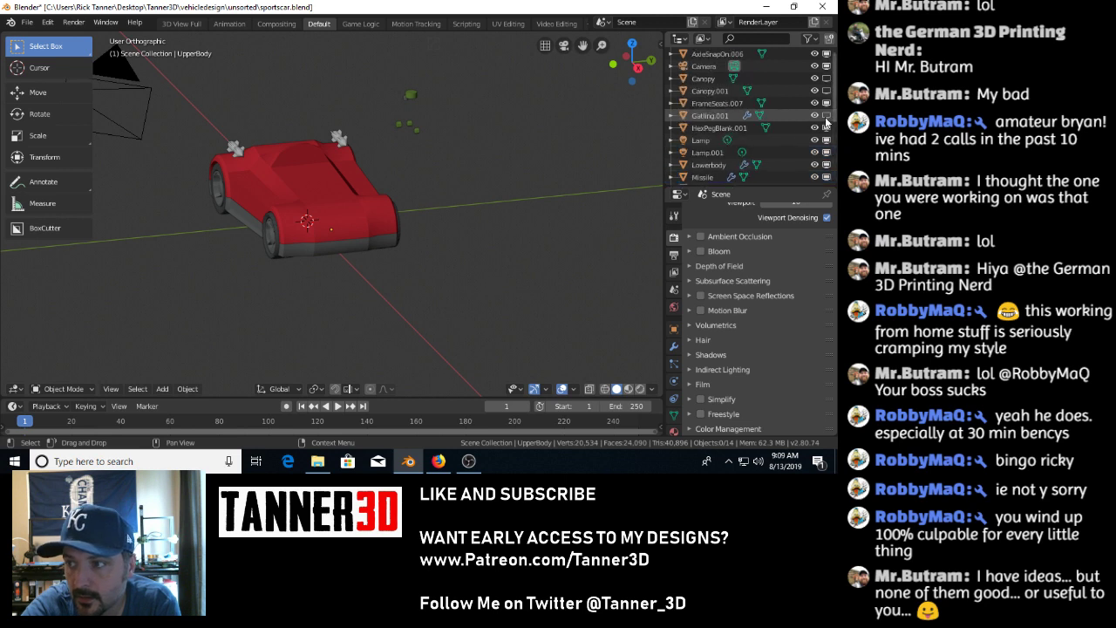
left_click(826, 115)
Re-enable Canopy.001 and the missilelauncher blocks in the viewport, leaving Canopy hidden.
left_click(826, 91)
left_click(826, 79)
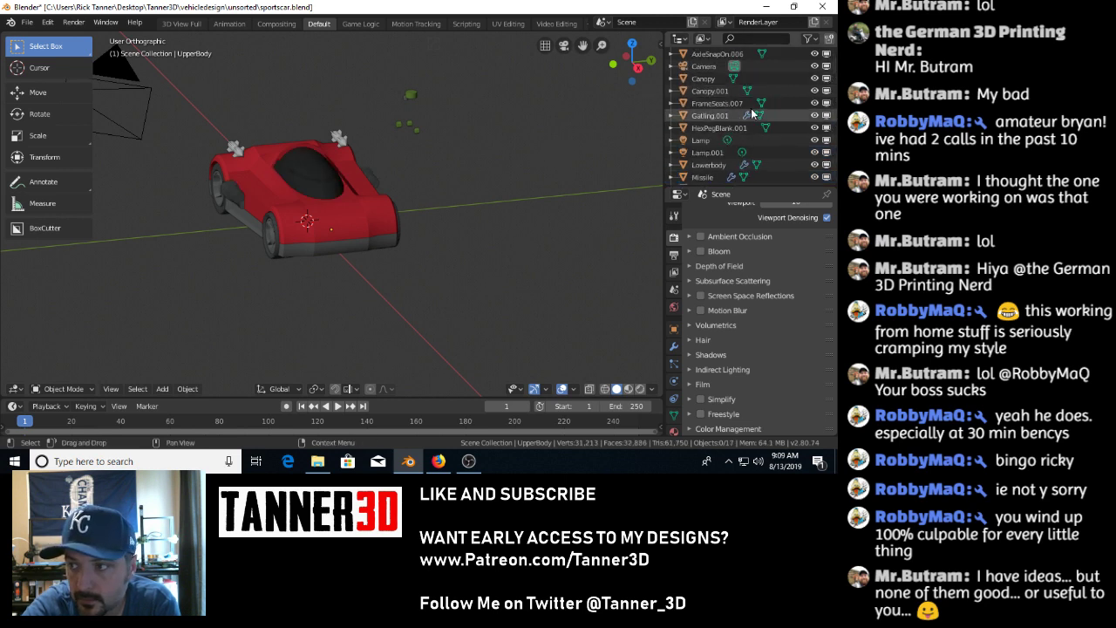
left_click(825, 78)
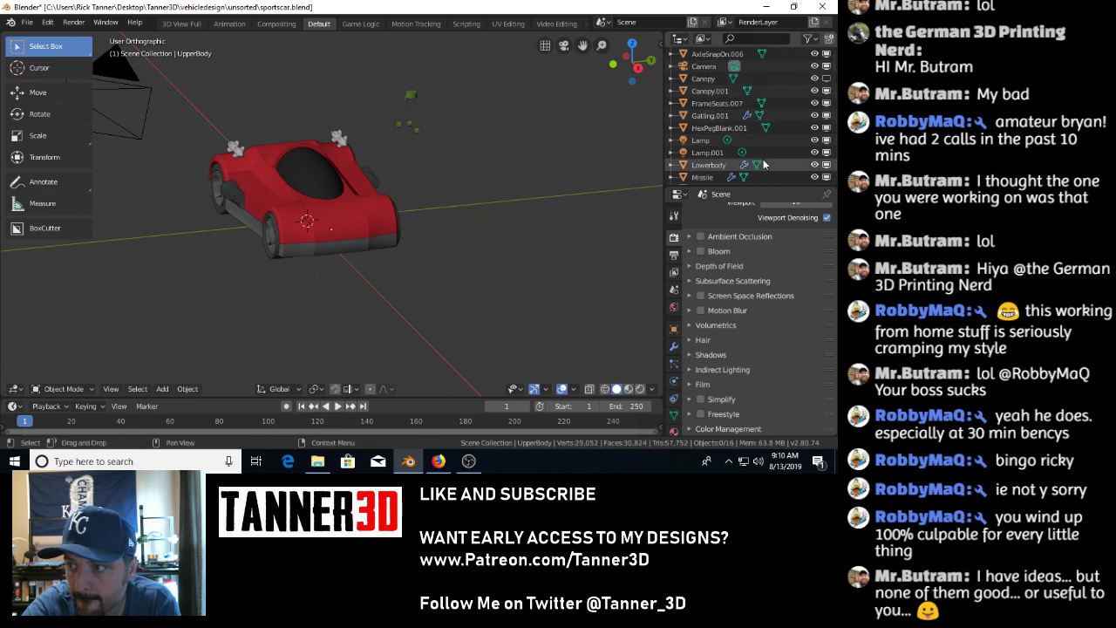
scroll(763, 164, "down", 4)
scroll(763, 164, "down", 1)
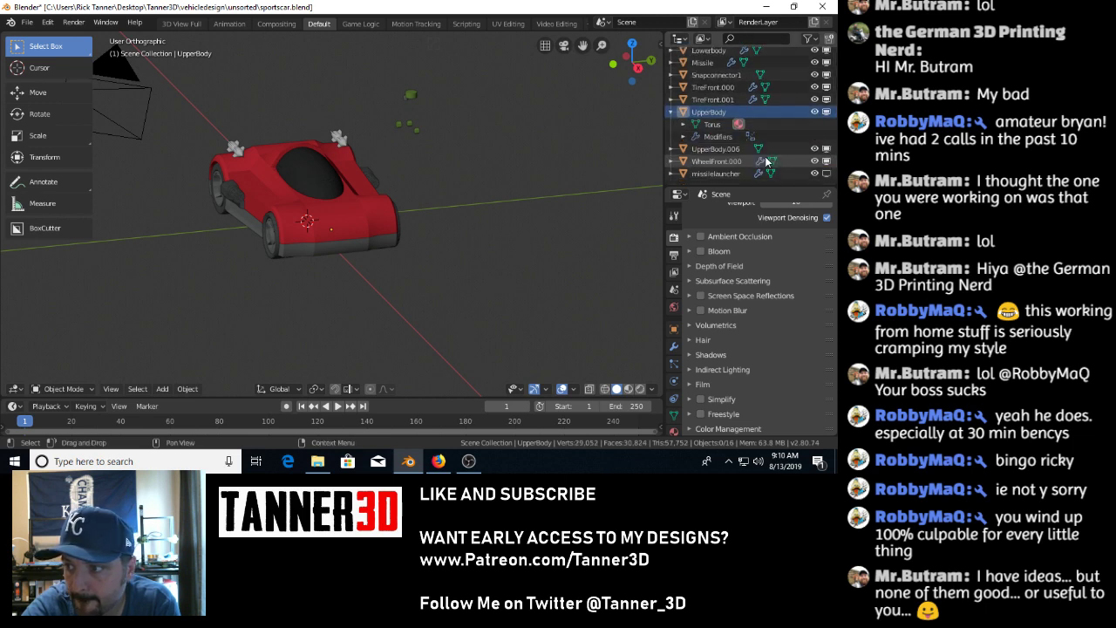
left_click(826, 173)
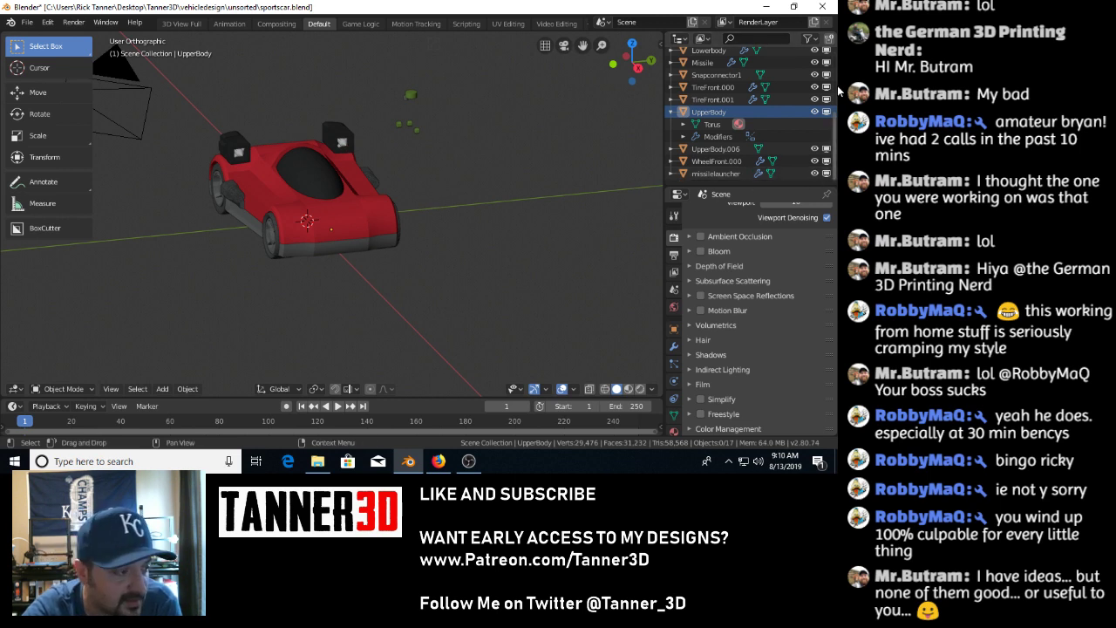
left_click(811, 40)
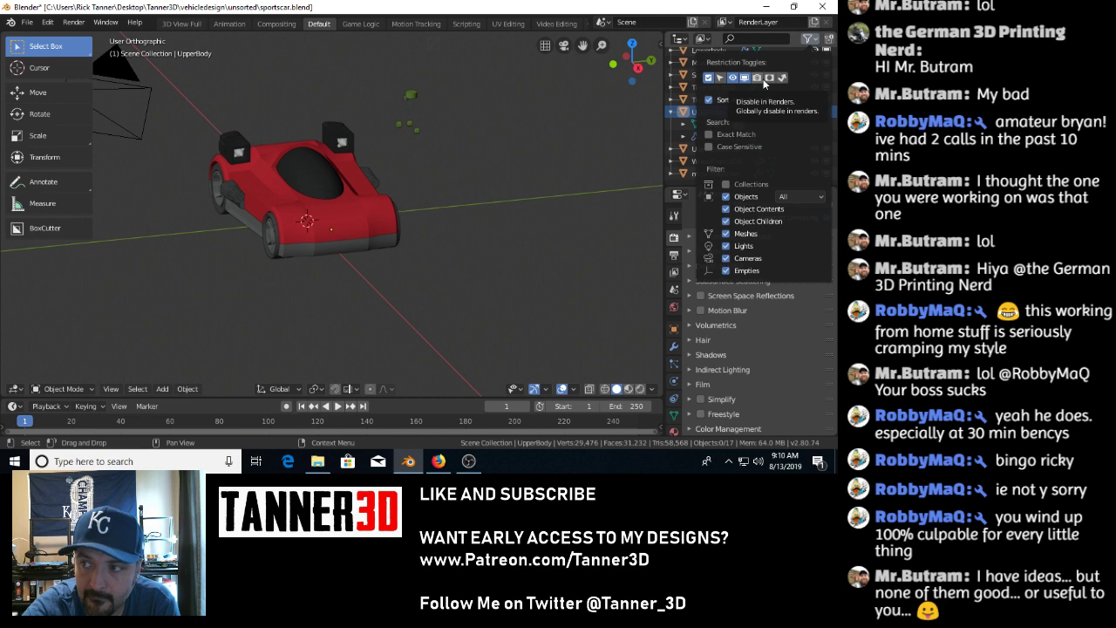
Add the Disable in Renders toggle to the outliner and save sportscar.blend.
left_click(759, 79)
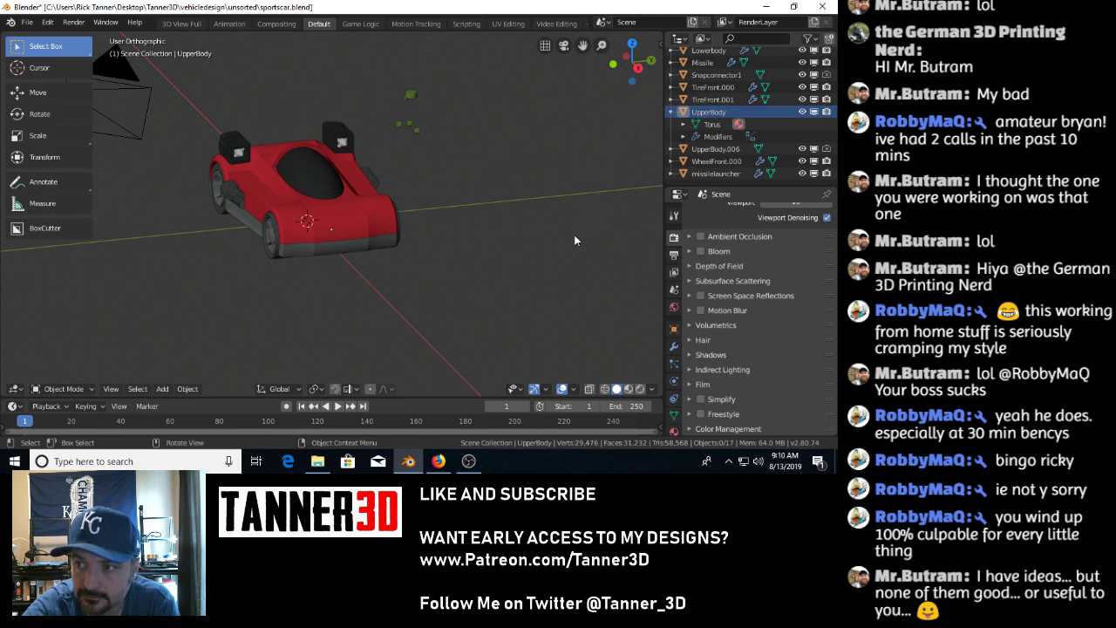
scroll(574, 240, "down", 5)
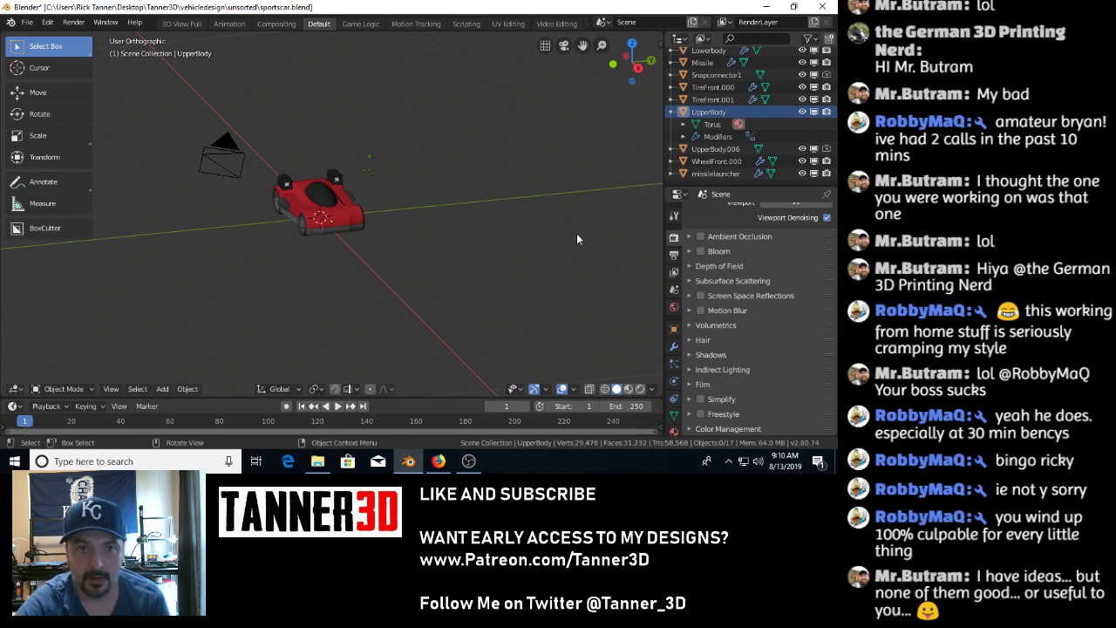
key("ctrl+s")
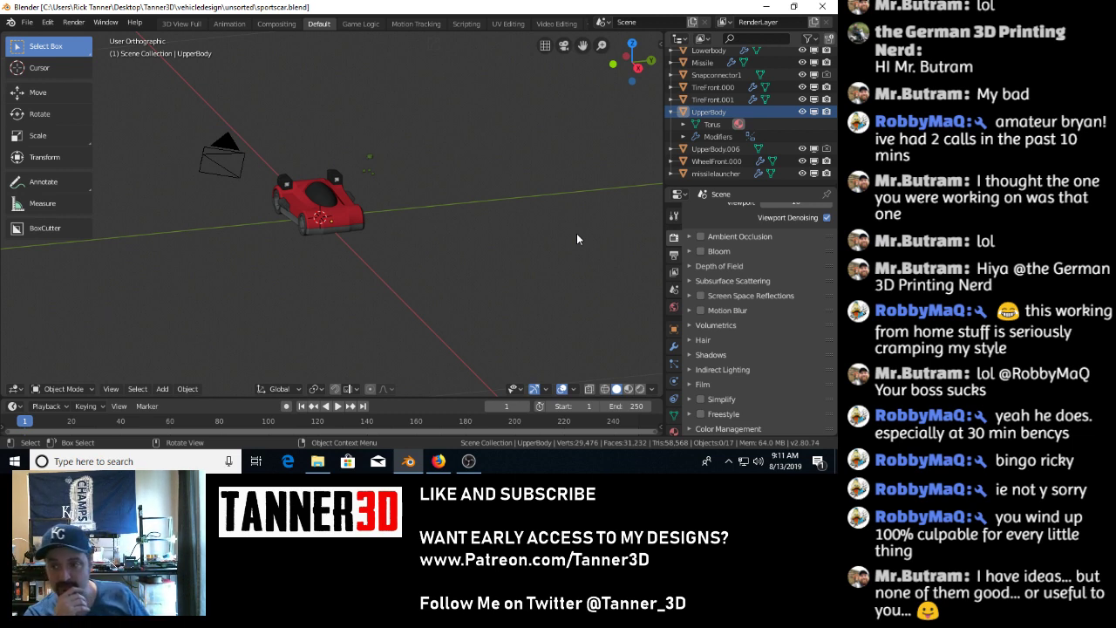
Toggle UpperBody's visibility and viewport switches back on and change its render setting.
left_click(802, 114)
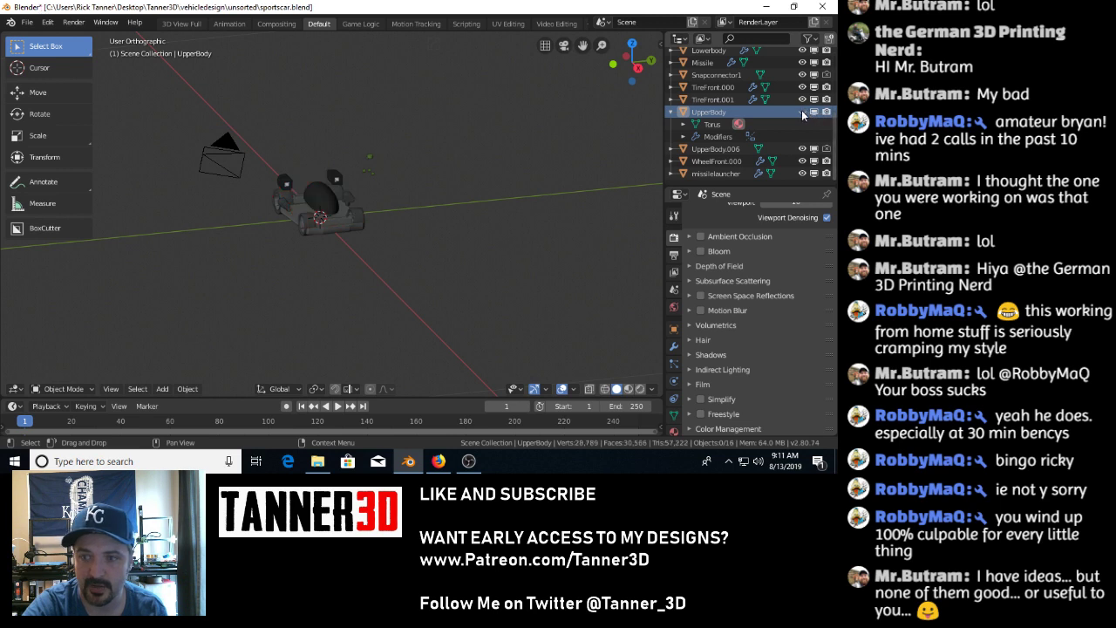
left_click(802, 114)
left_click(814, 114)
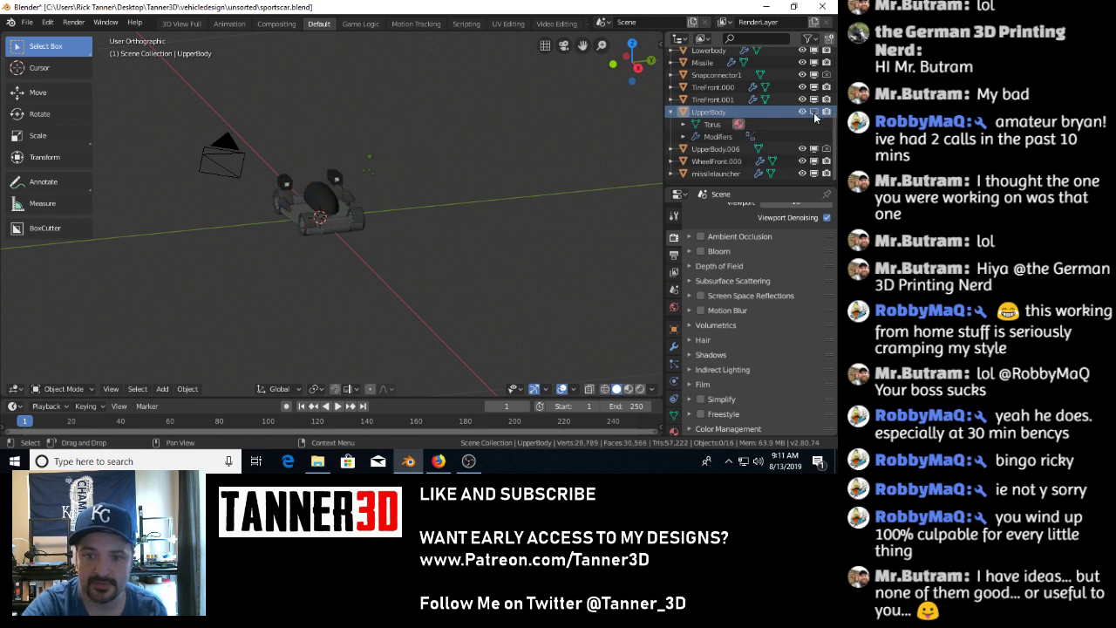
left_click(815, 114)
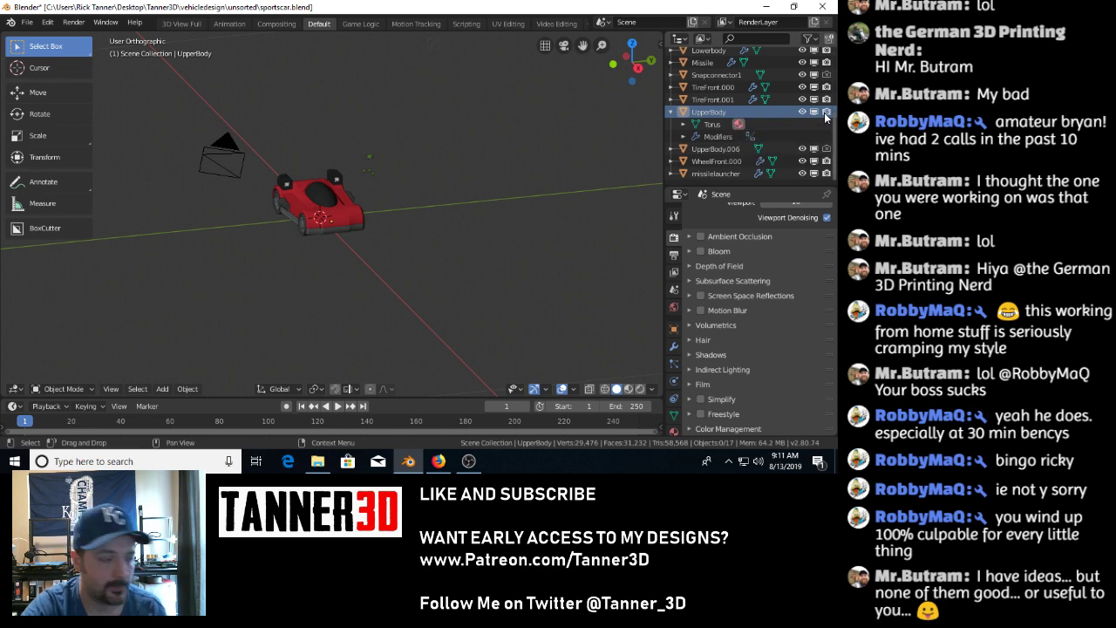
left_click(825, 113)
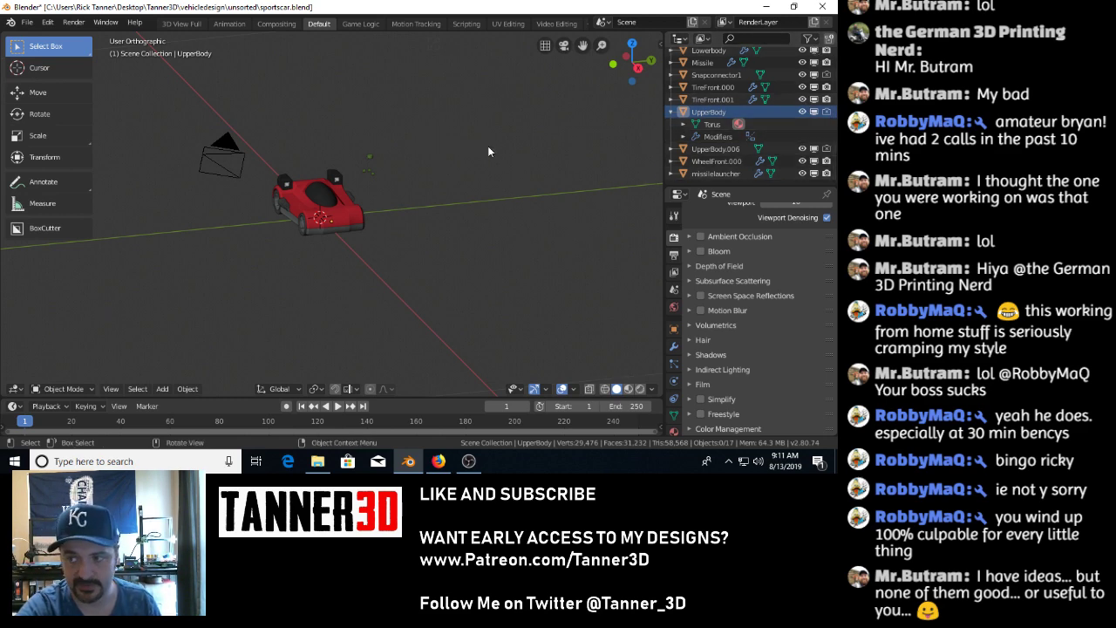
Render the car scene twice with F12, closing the render result each time.
key("F12")
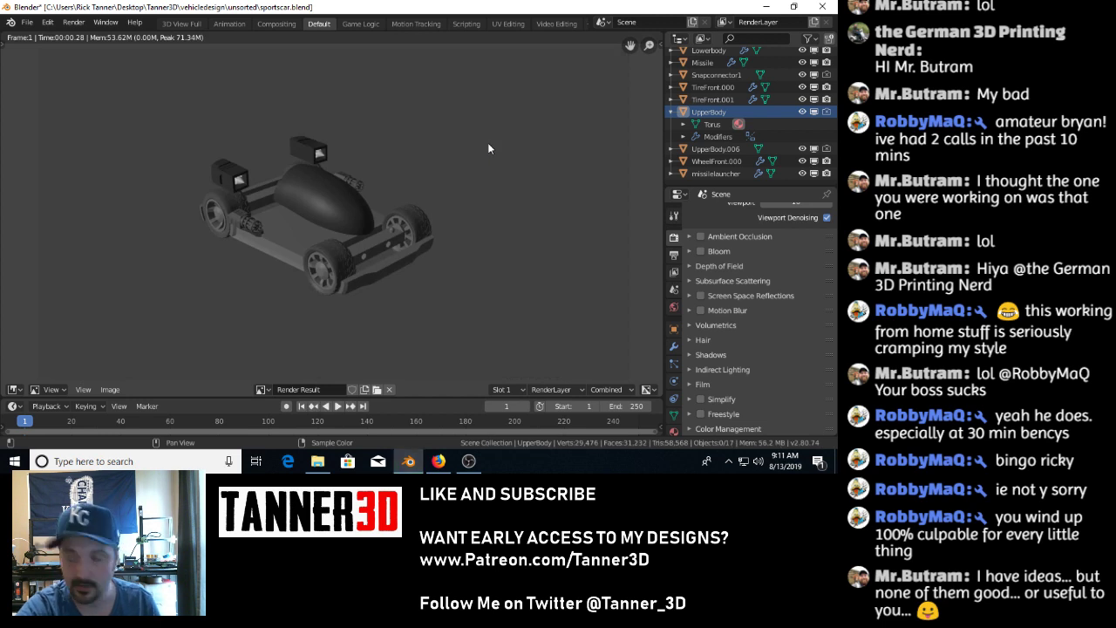
key("Escape")
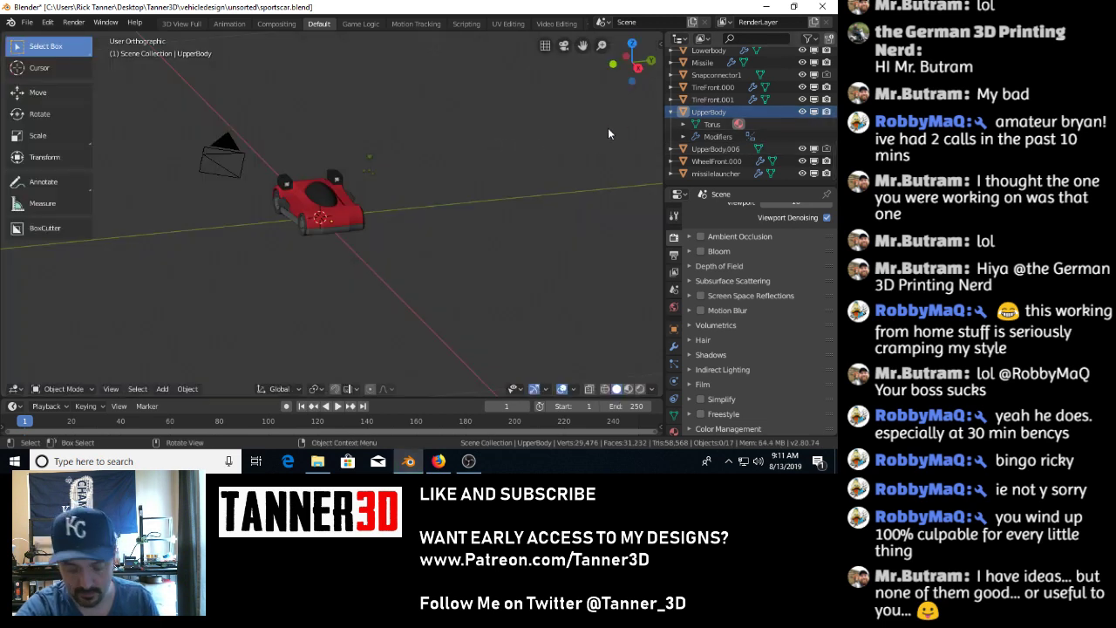
key("F12")
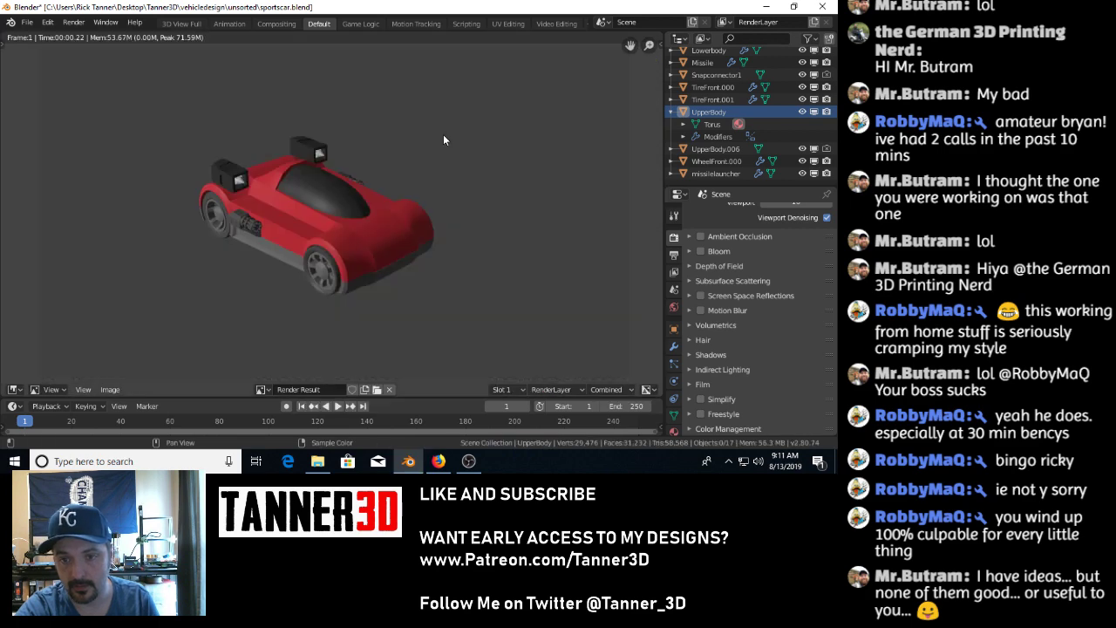
key("Escape")
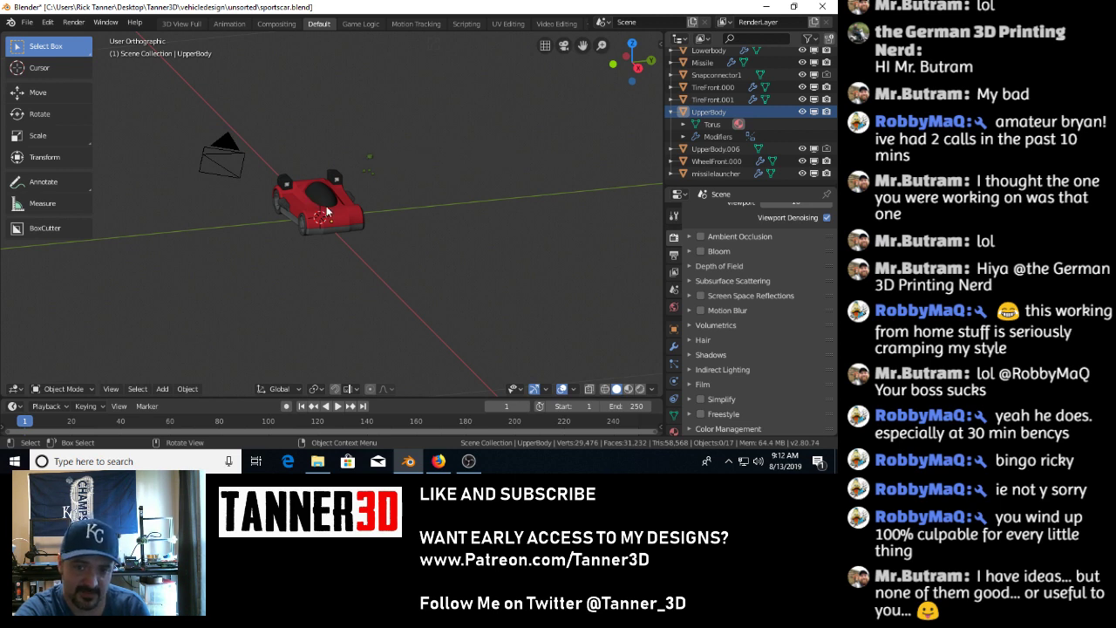
Select the red car body and orbit the view to see the car from another side.
left_click(350, 219)
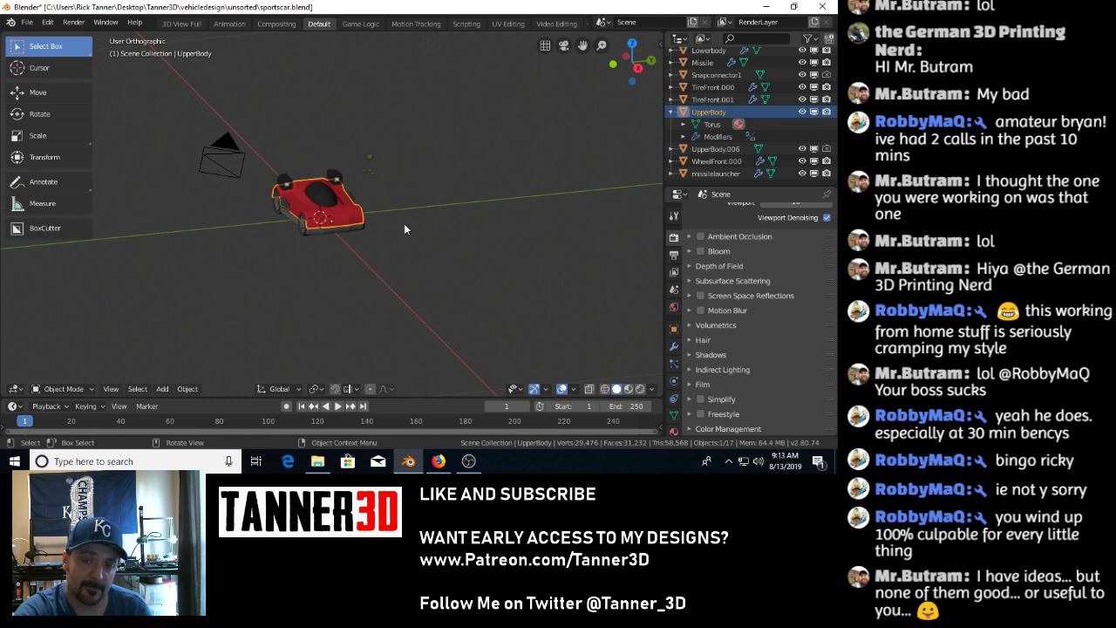
middle_click_drag(399, 226, 290, 238)
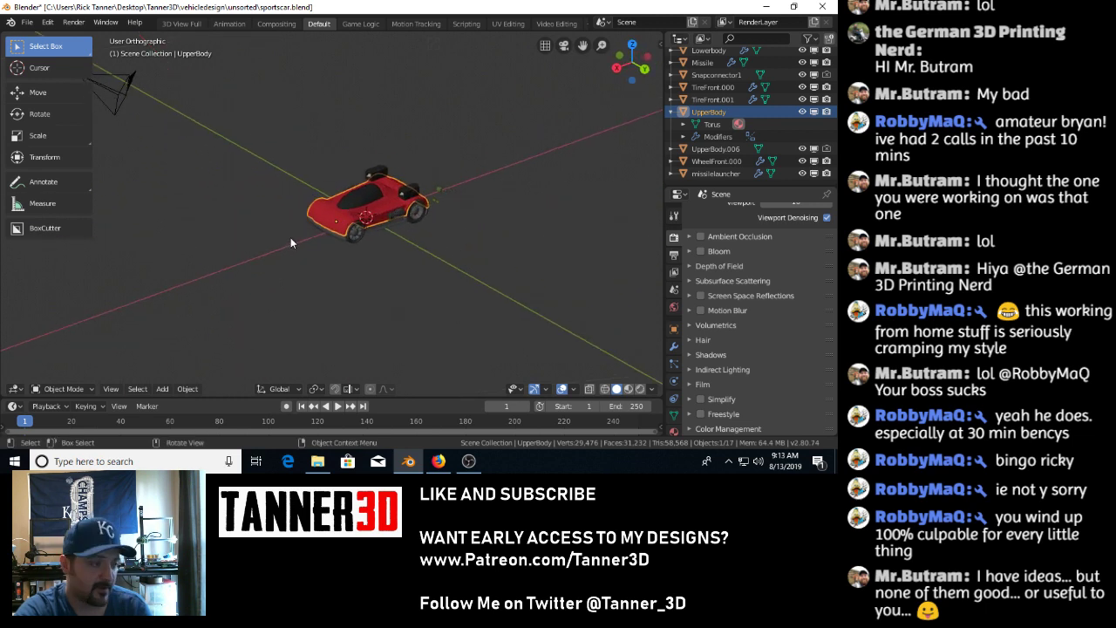